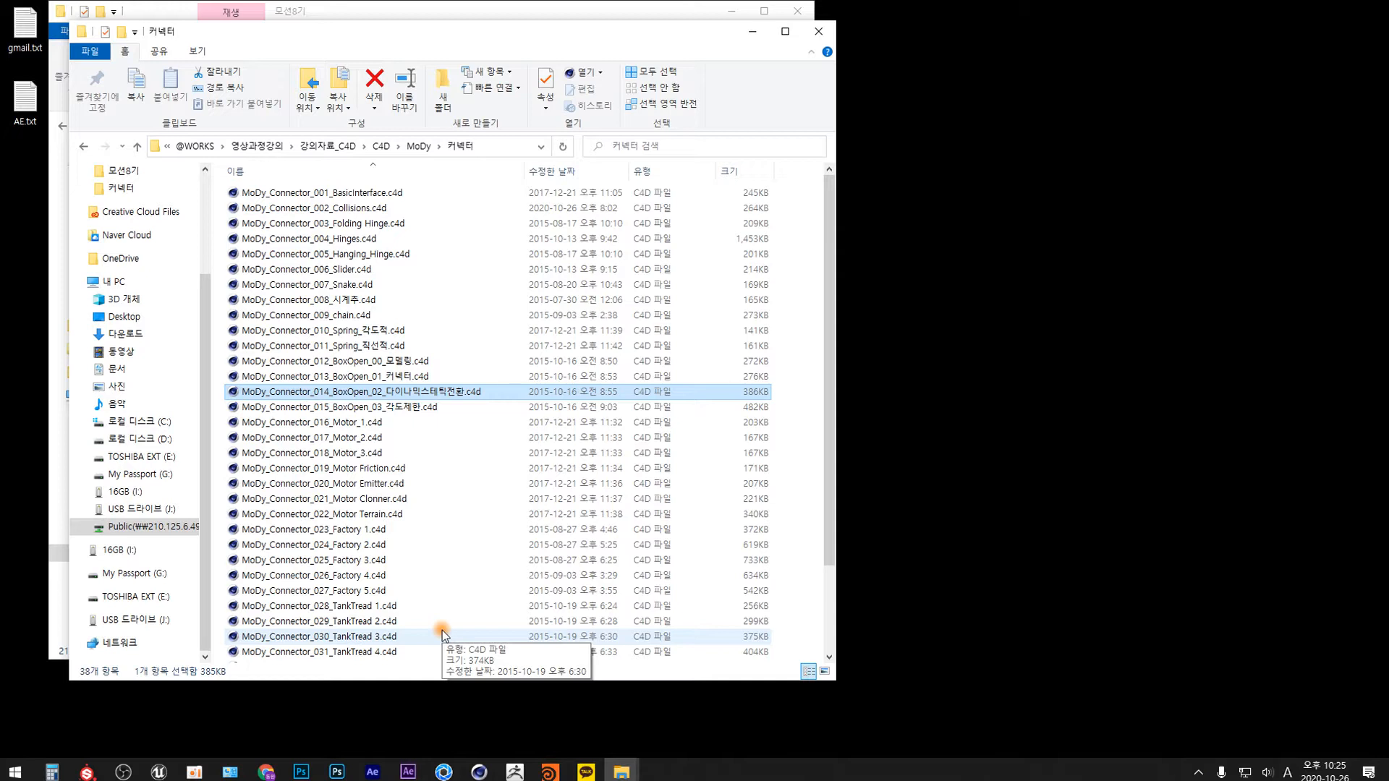
Open MoDy_Connector_012_BoxOpen_00_모델링.c4d, examine the box by pulling its two door panels down, and close it without saving.
double_click(376, 361)
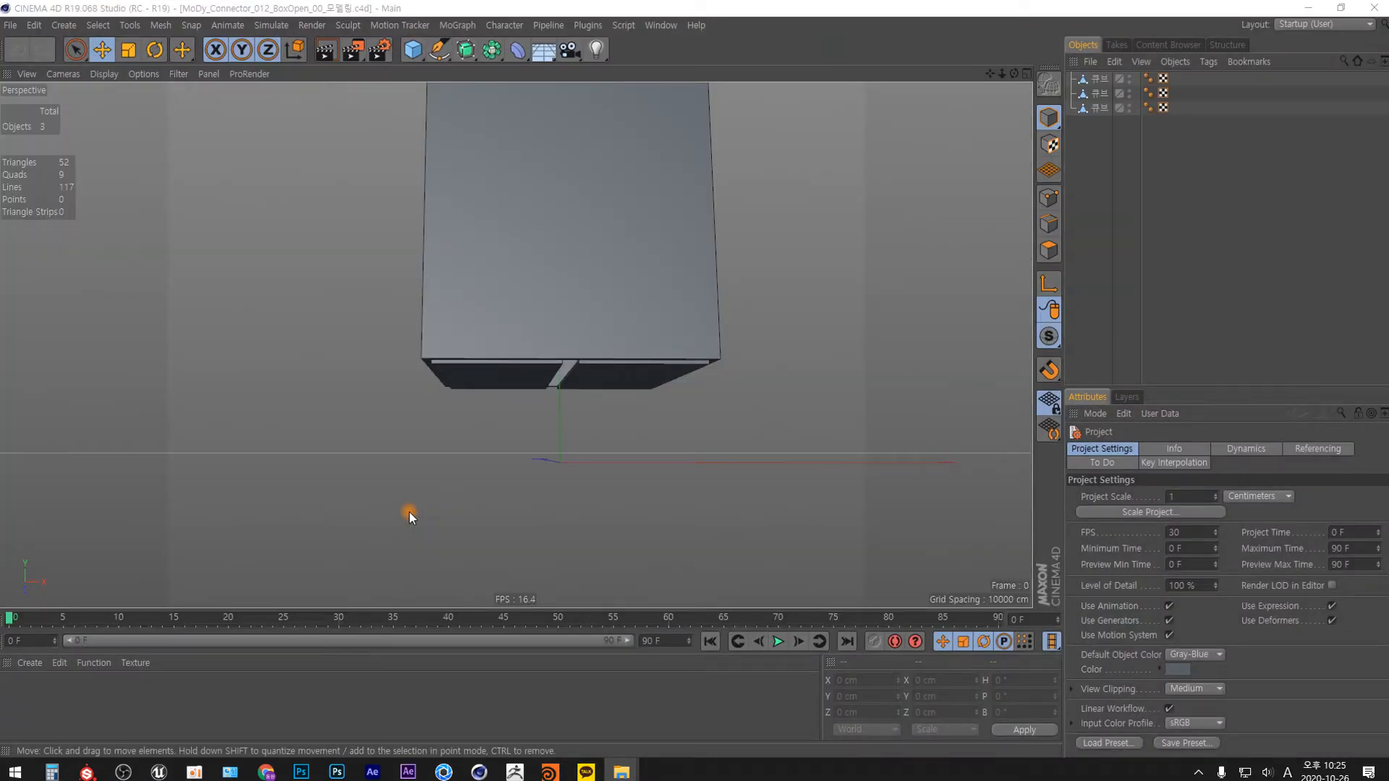
scroll(579, 297, "down", 5)
left_click_drag(567, 285, 614, 270, "alt")
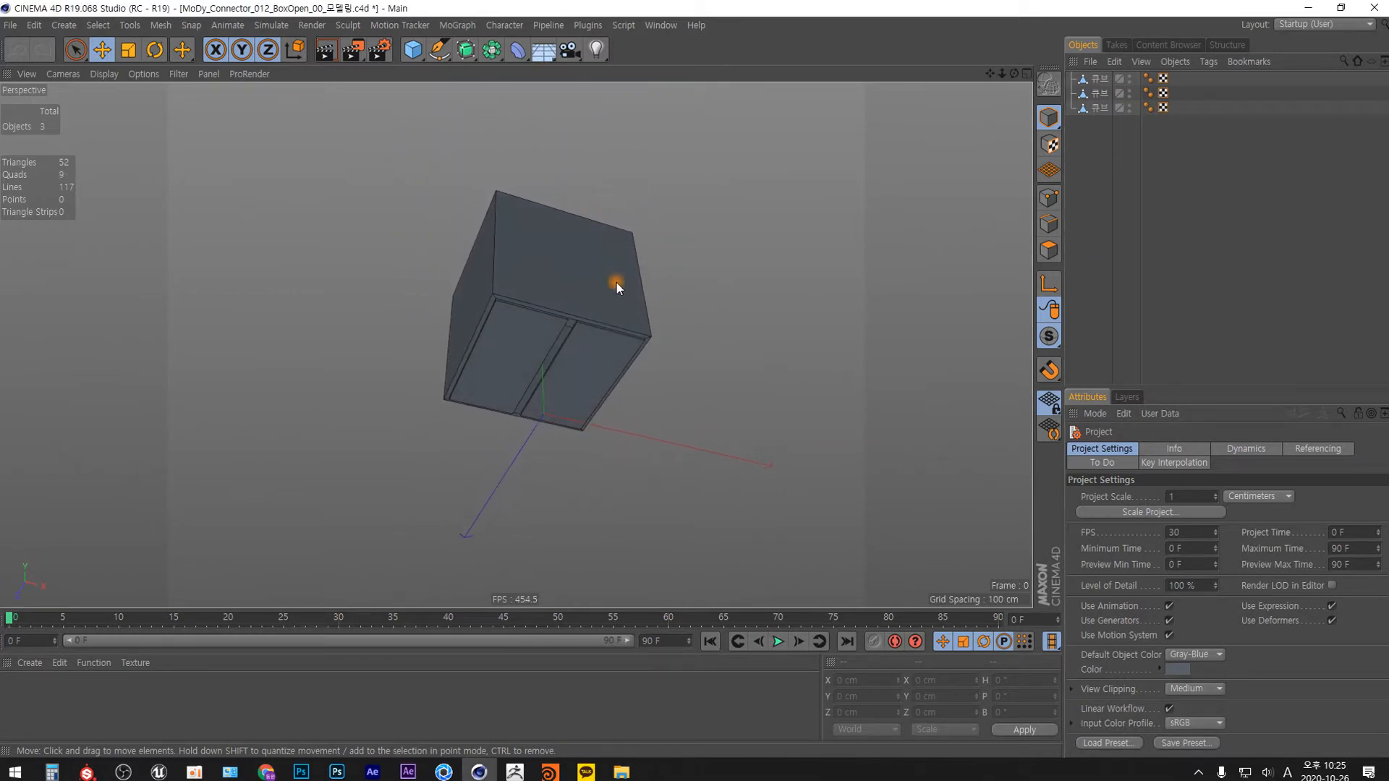
left_click_drag(1096, 131, 1100, 100)
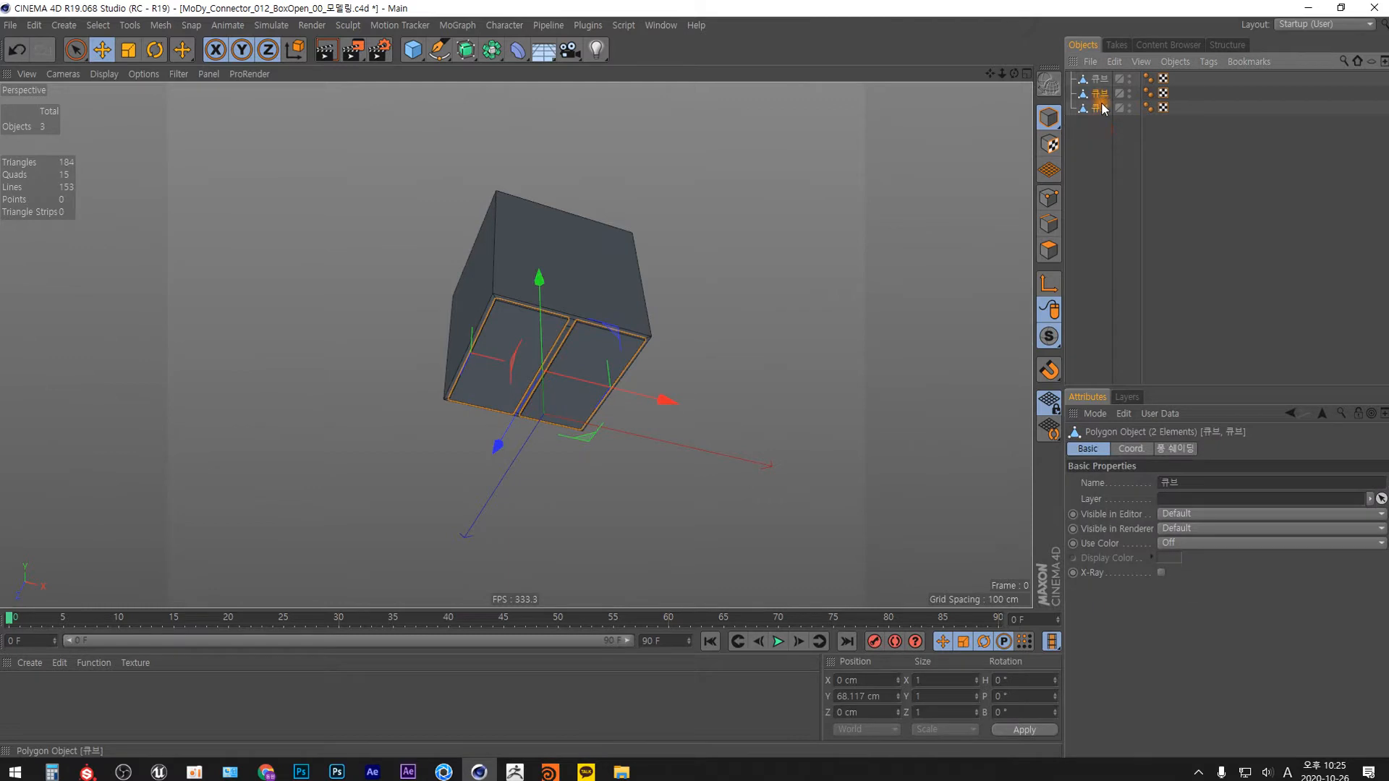
left_click_drag(540, 285, 580, 415)
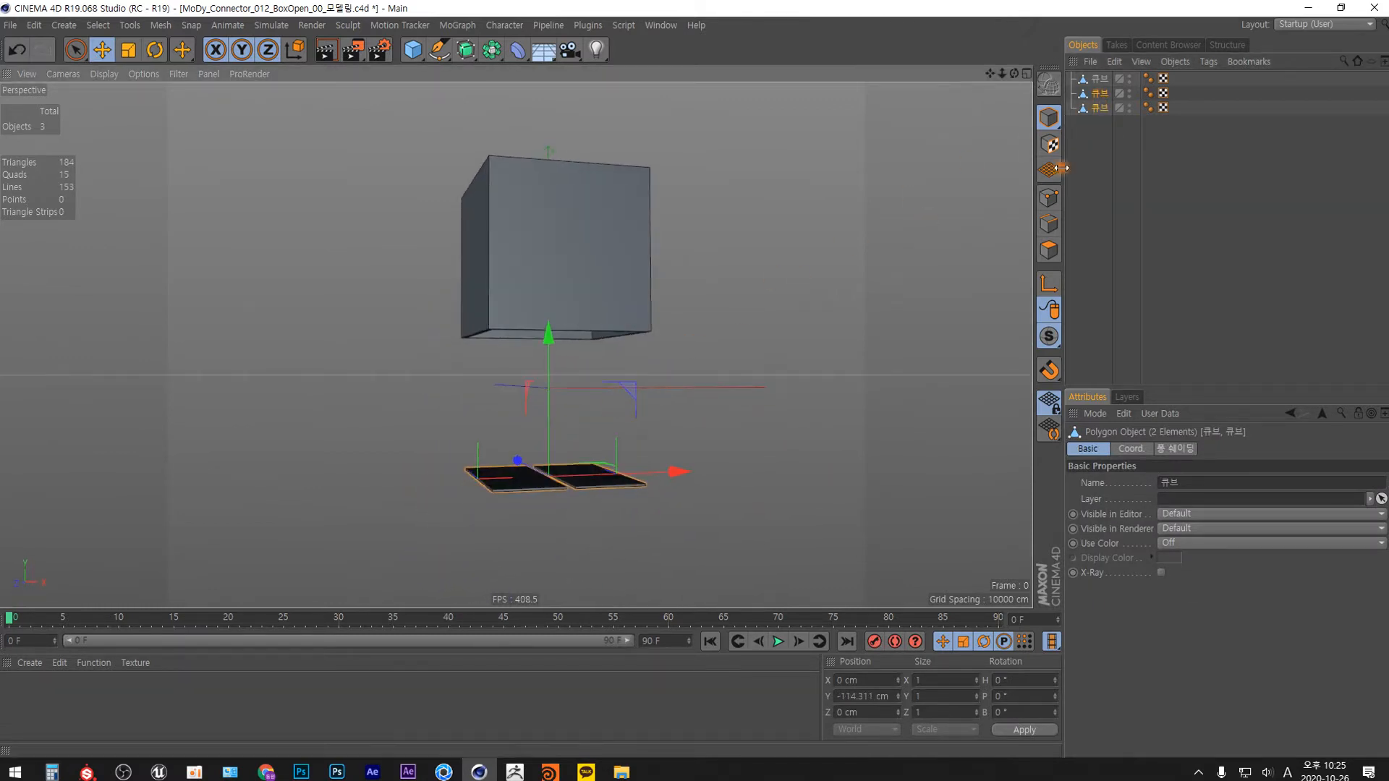
left_click(1374, 8)
left_click(752, 439)
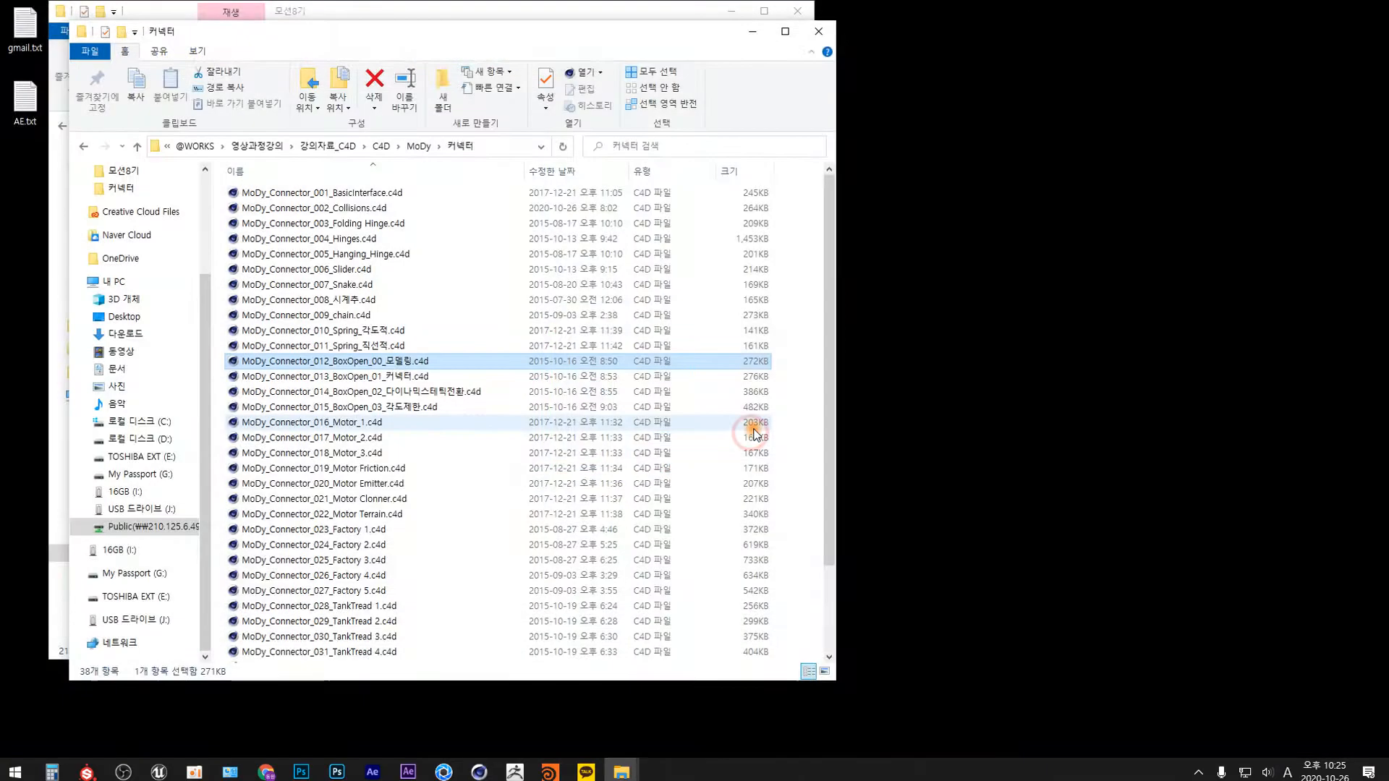
Open MoDy_Connector_013_BoxOpen_01_커넥터.c4d and examine the two connectors attached to the door panels.
left_click(448, 375)
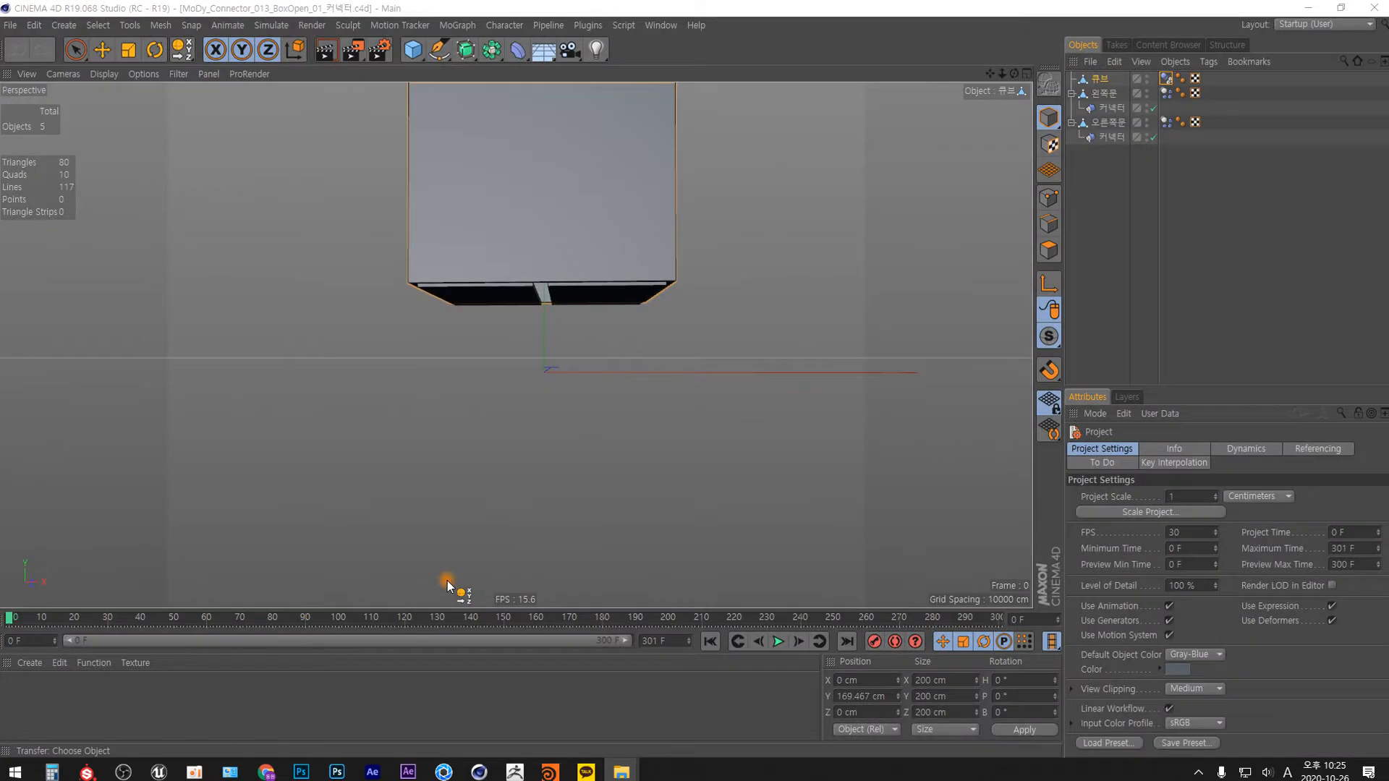
left_click_drag(636, 391, 611, 316, "alt")
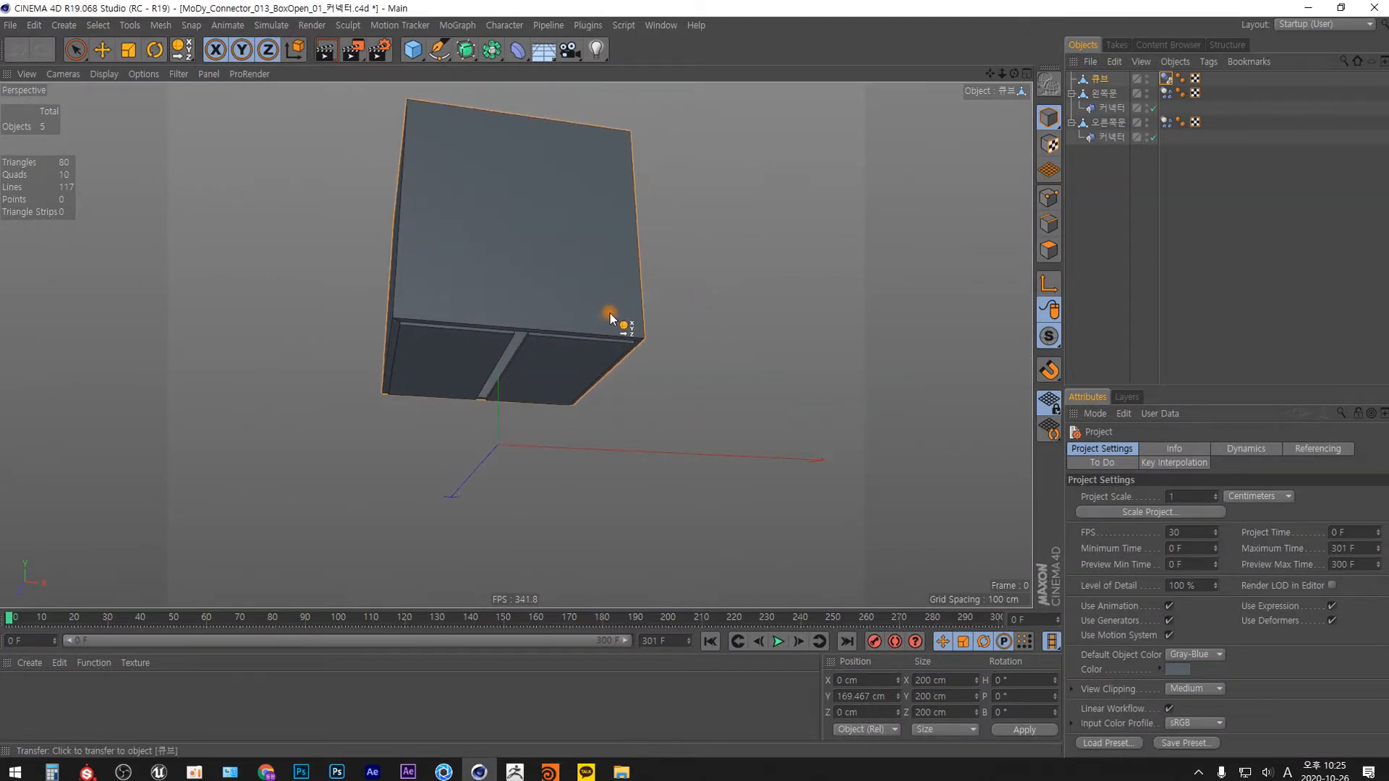
left_click(1112, 108)
left_click(1112, 137, "ctrl")
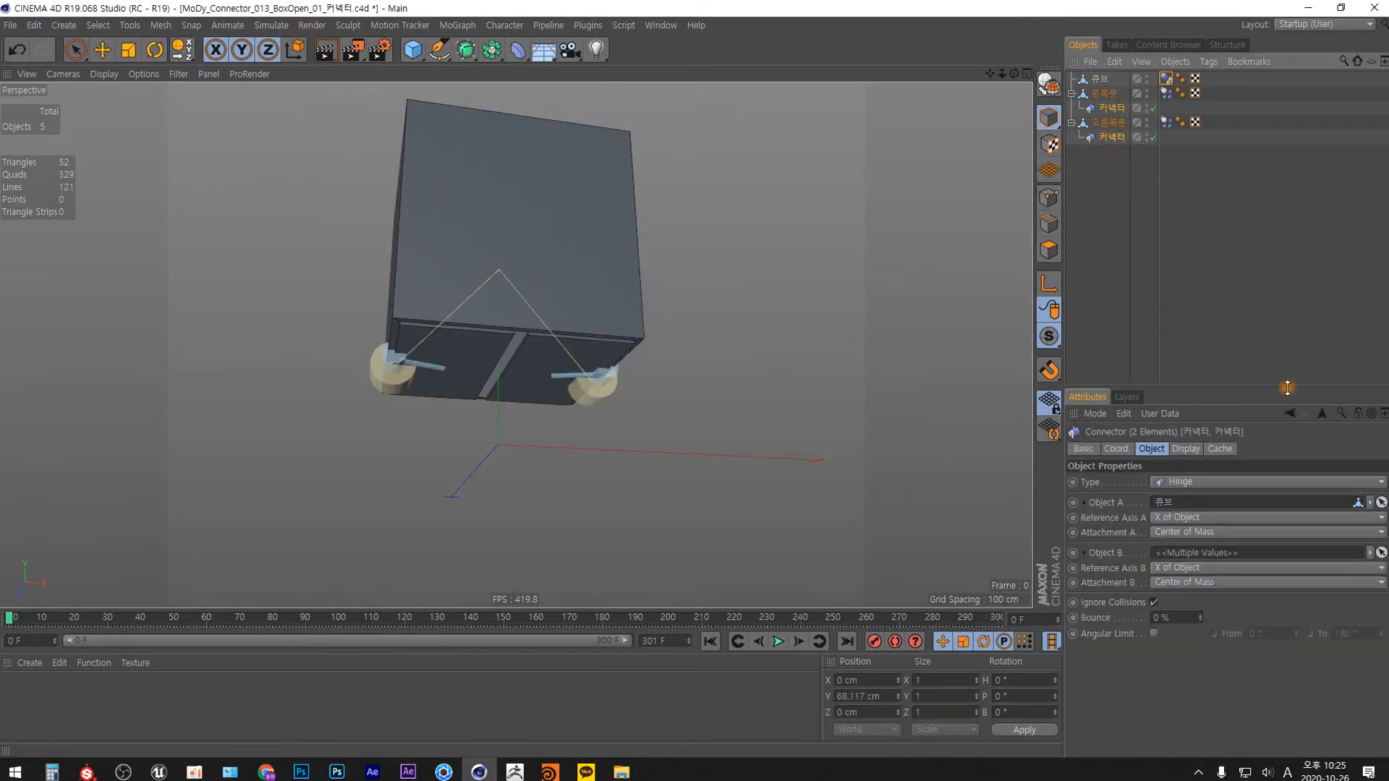
left_click_drag(584, 324, 843, 322, "alt")
Close the BoxOpen_01_커넥터 project without saving its changes.
left_click(1374, 8)
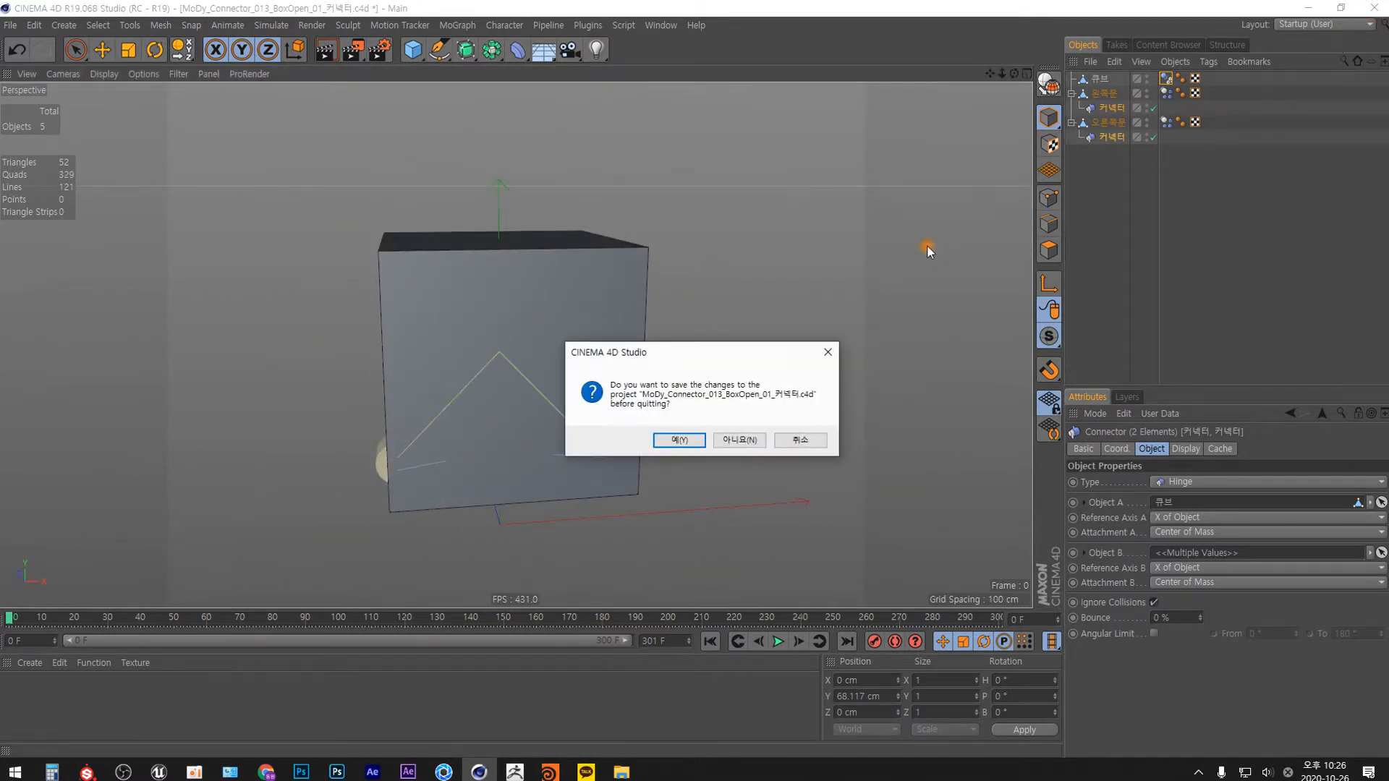
left_click(679, 440)
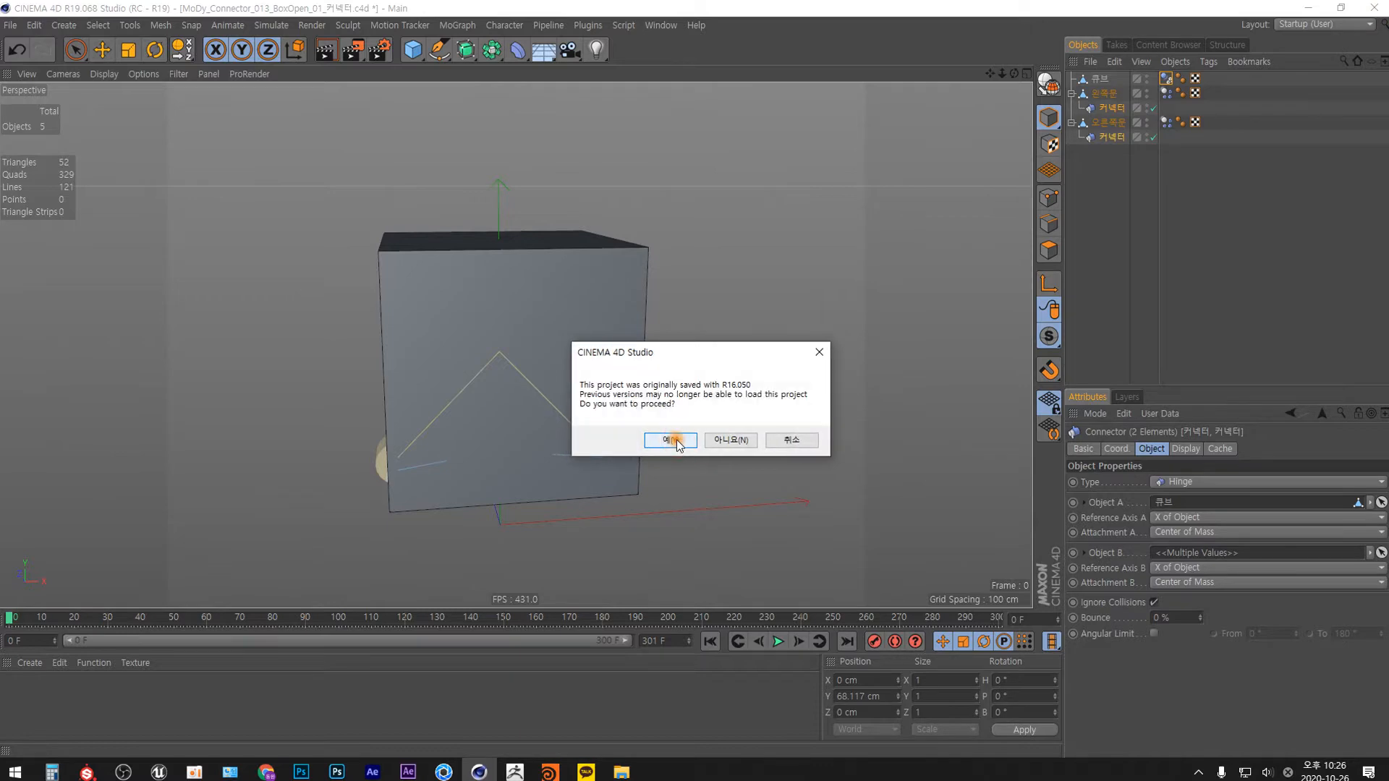
left_click(731, 441)
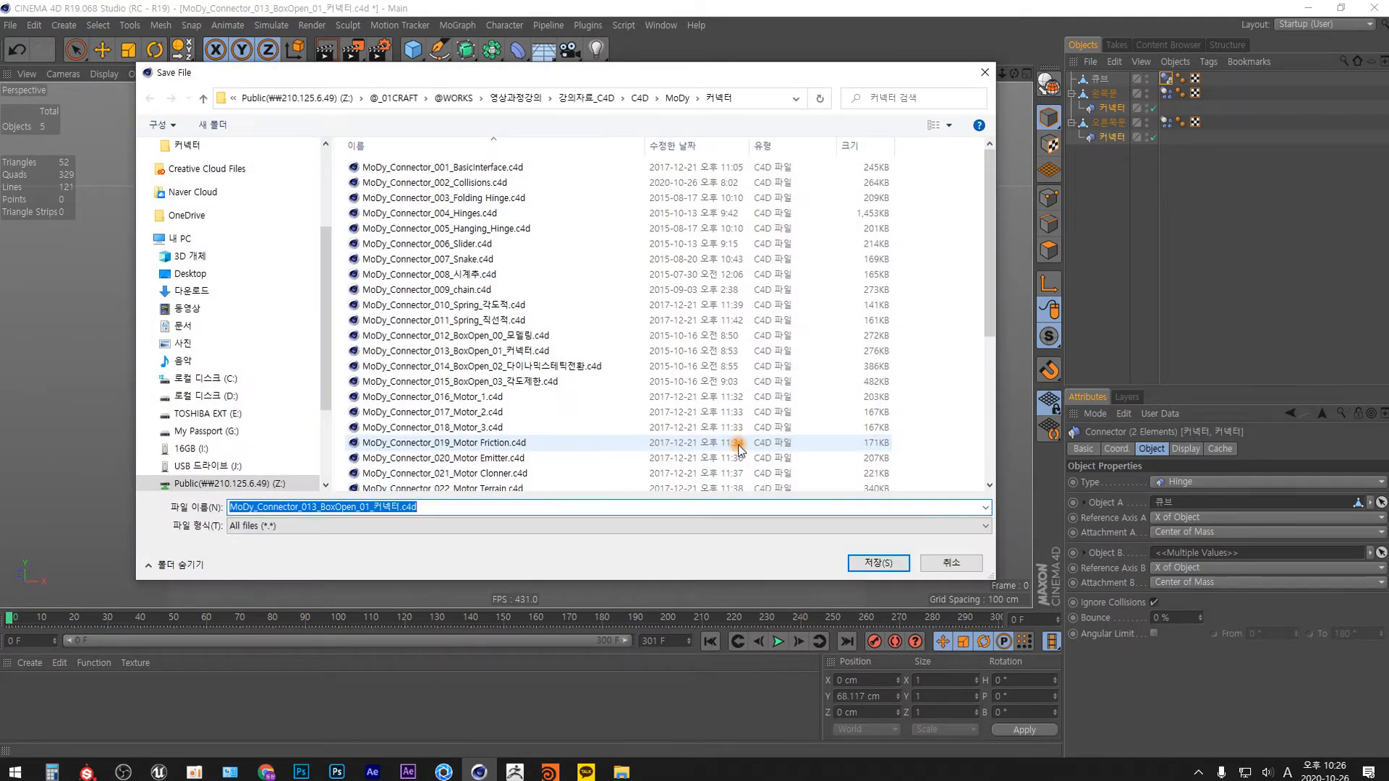
left_click(984, 72)
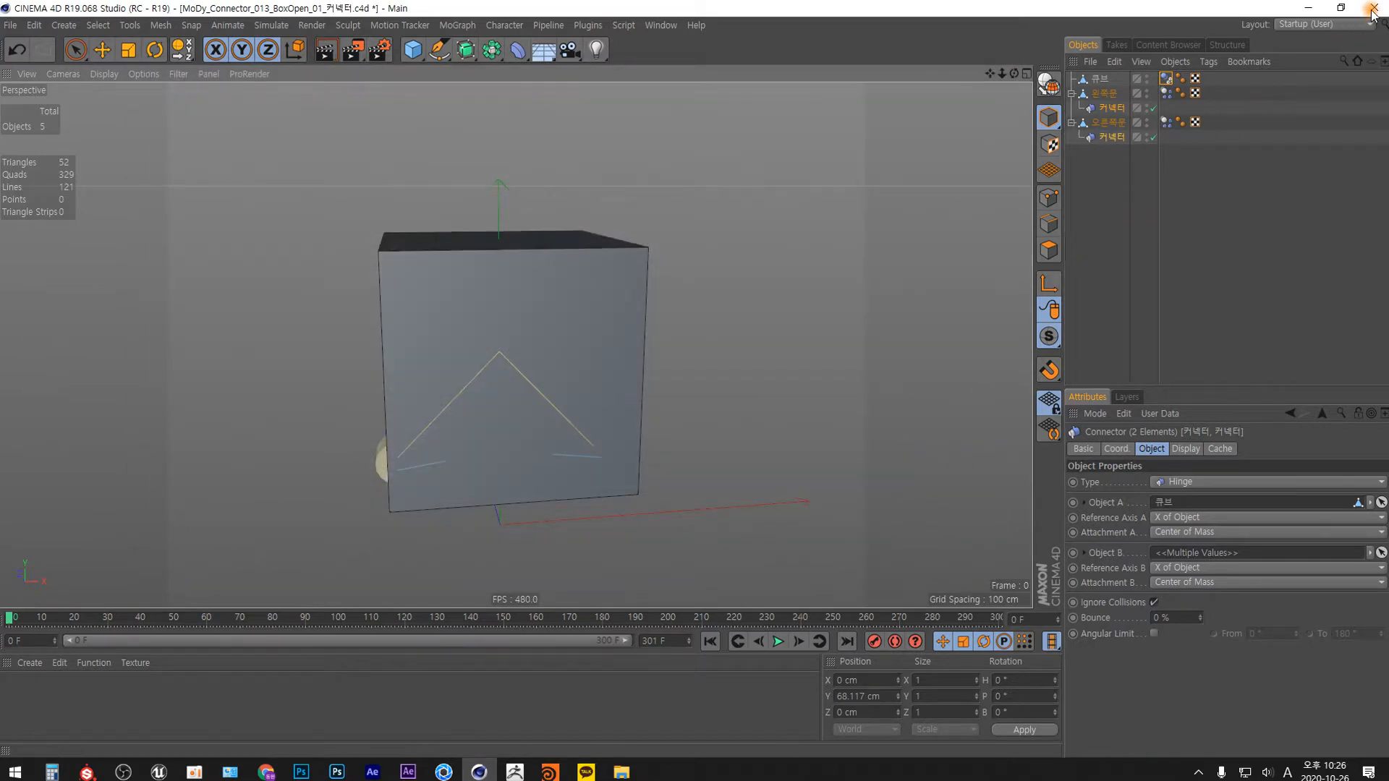
left_click(1372, 9)
left_click(749, 442)
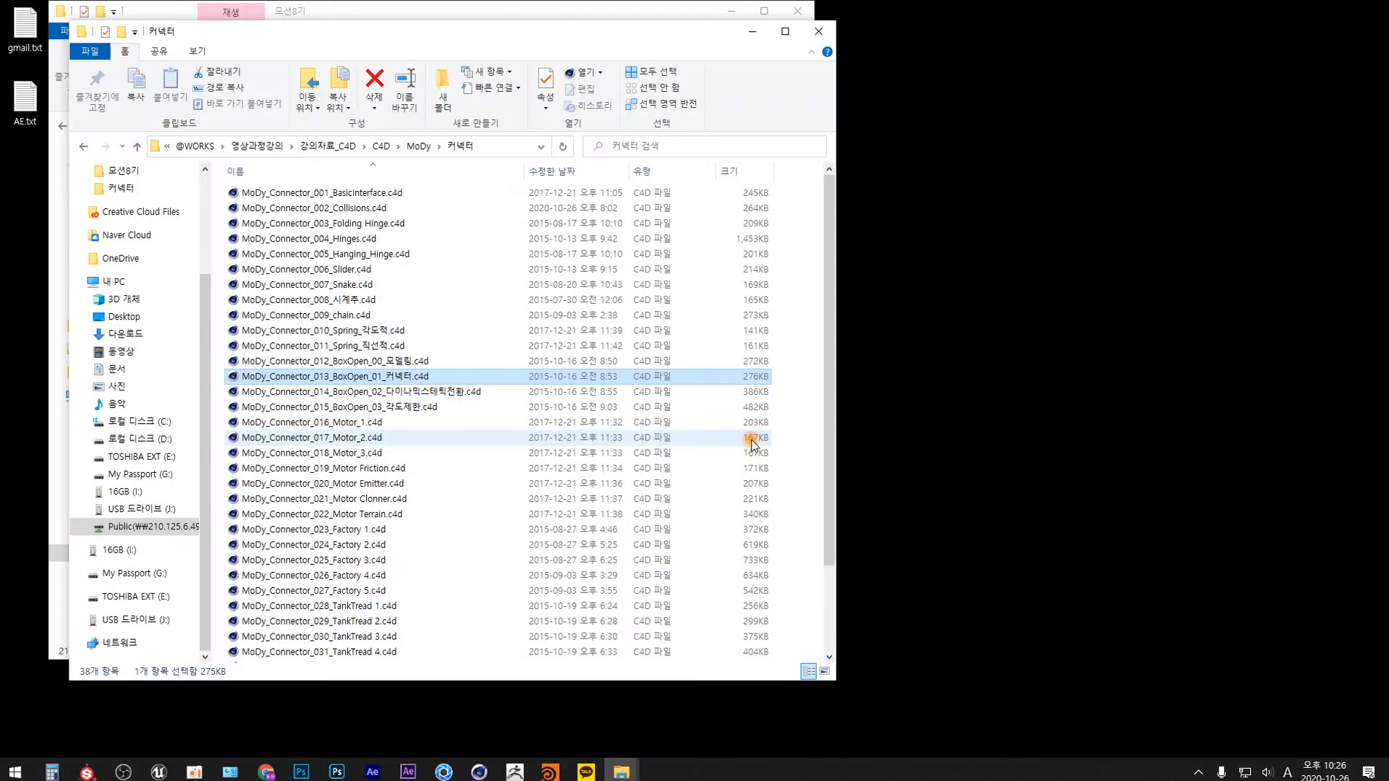
Play the ball simulation in MoDy_Connector_014_BoxOpen_02_다이나믹스태틱전환.c4d to examine the opening doors, and close it without saving.
left_click(458, 391)
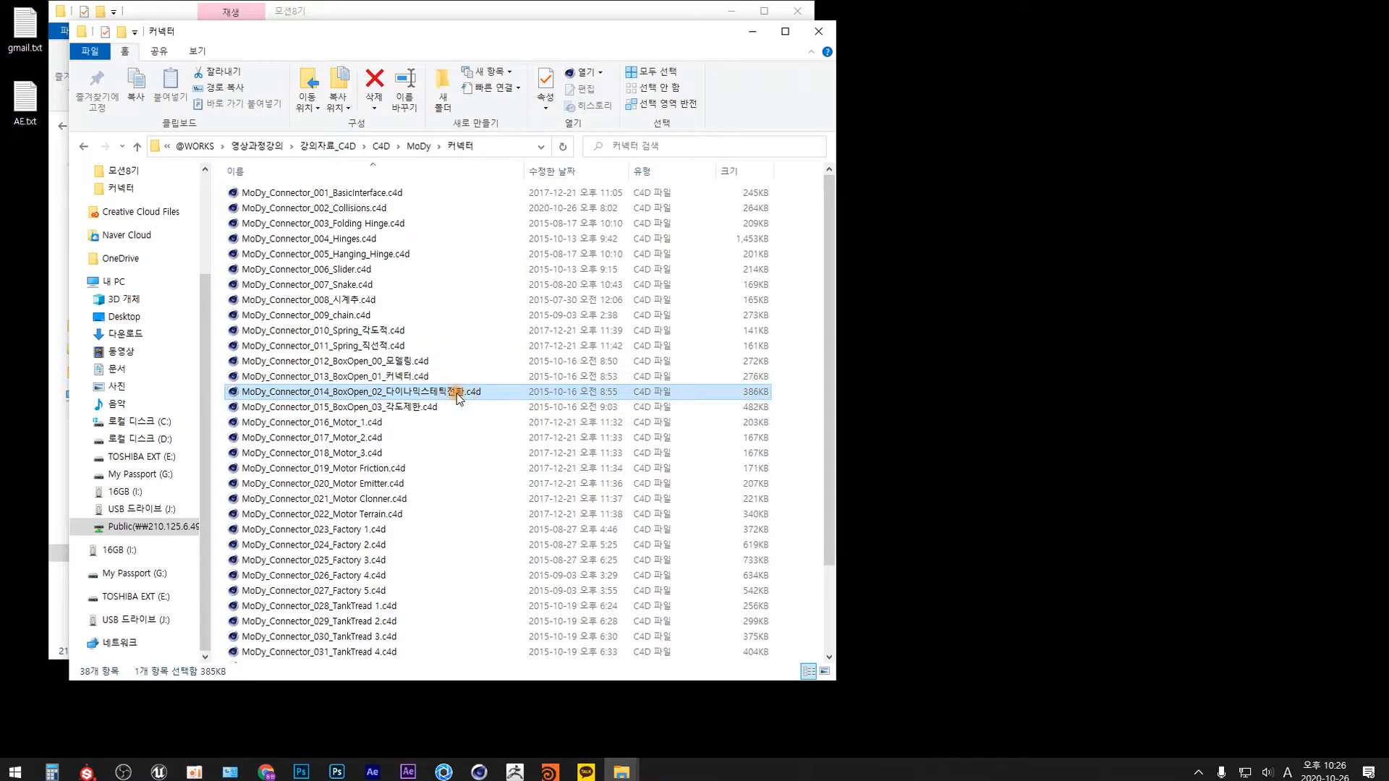
double_click(458, 391)
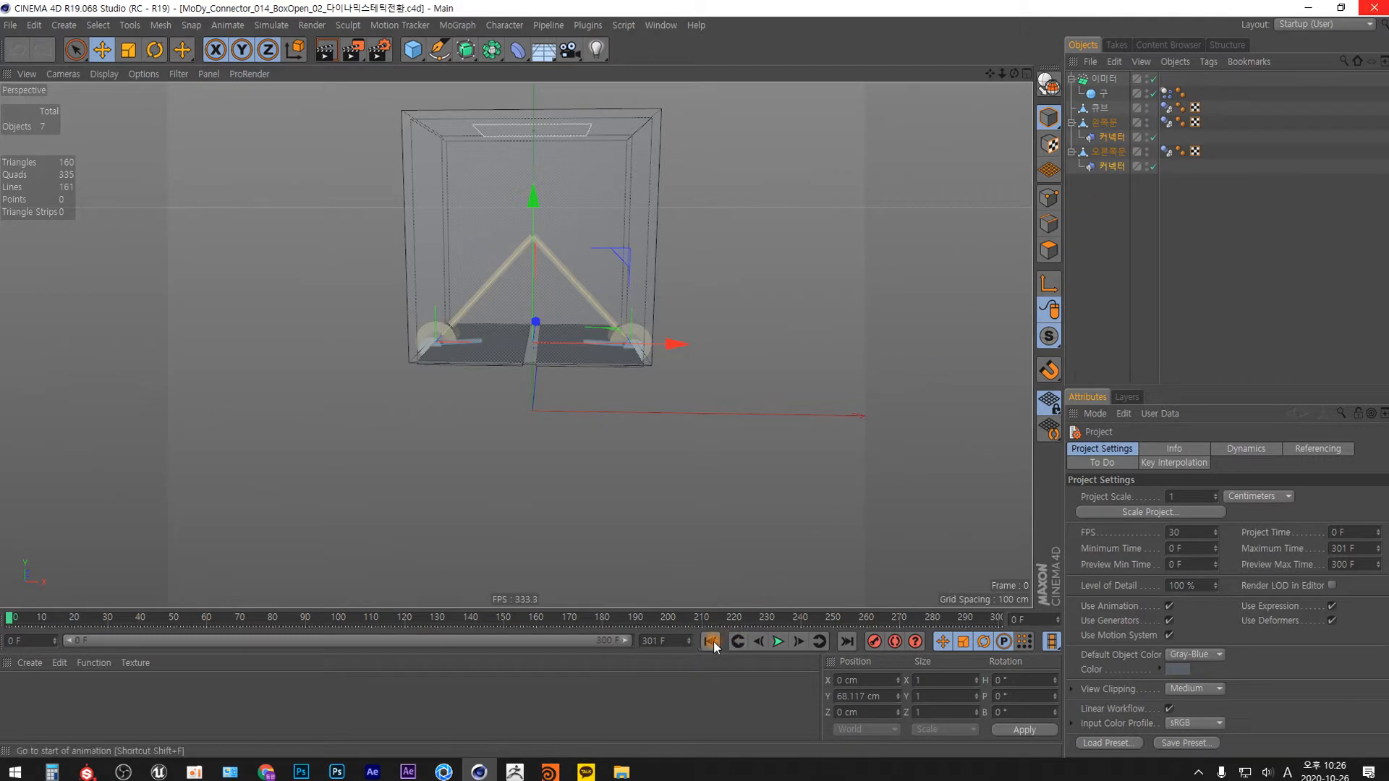
left_click(779, 641)
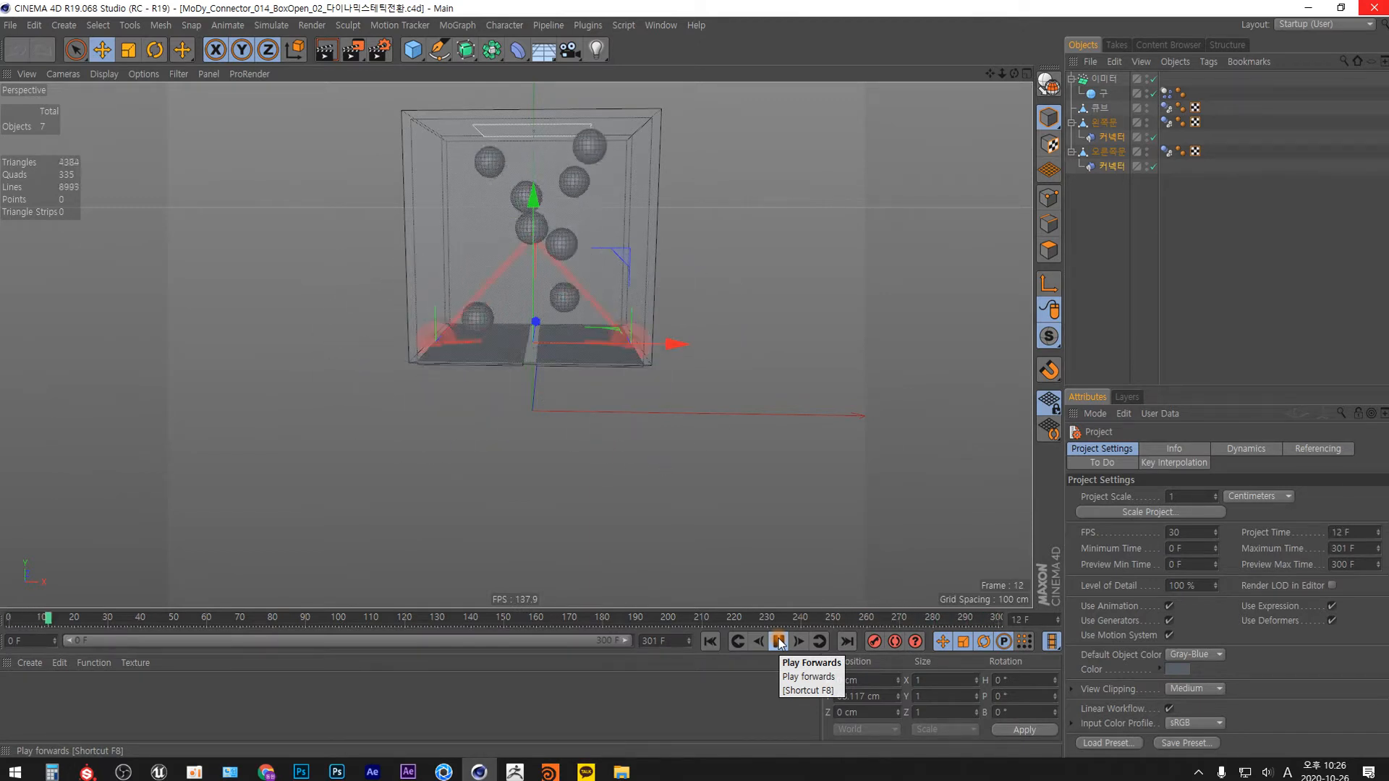
left_click_drag(574, 408, 522, 389, "alt")
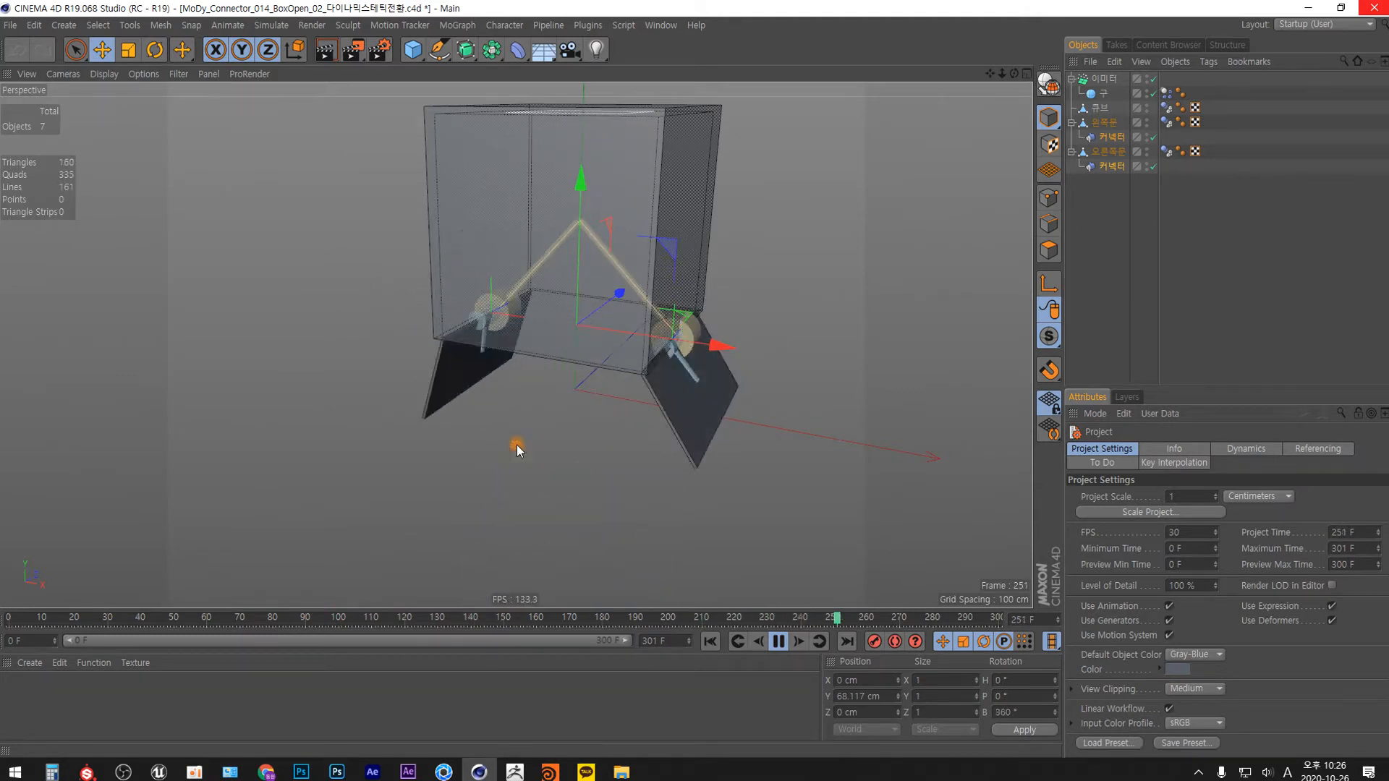
left_click(777, 640)
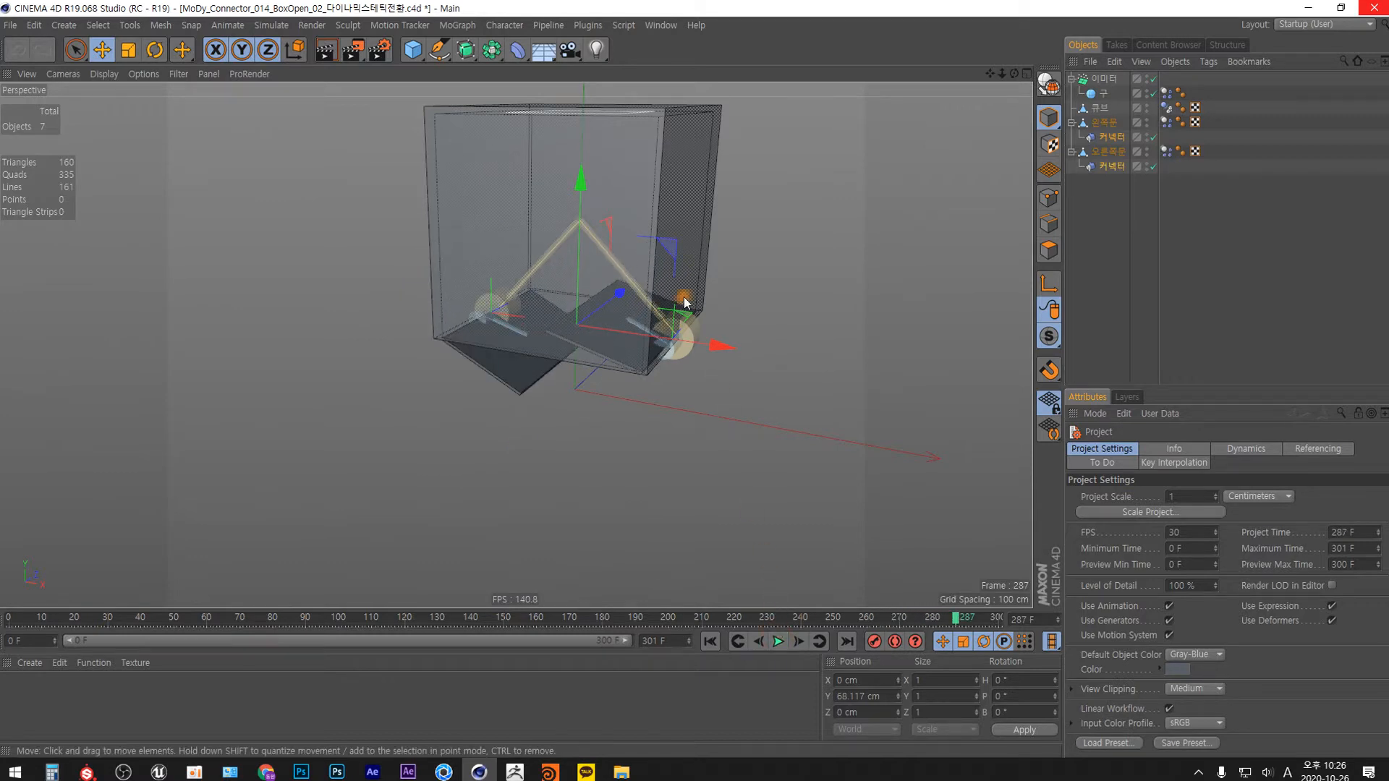
left_click(1374, 8)
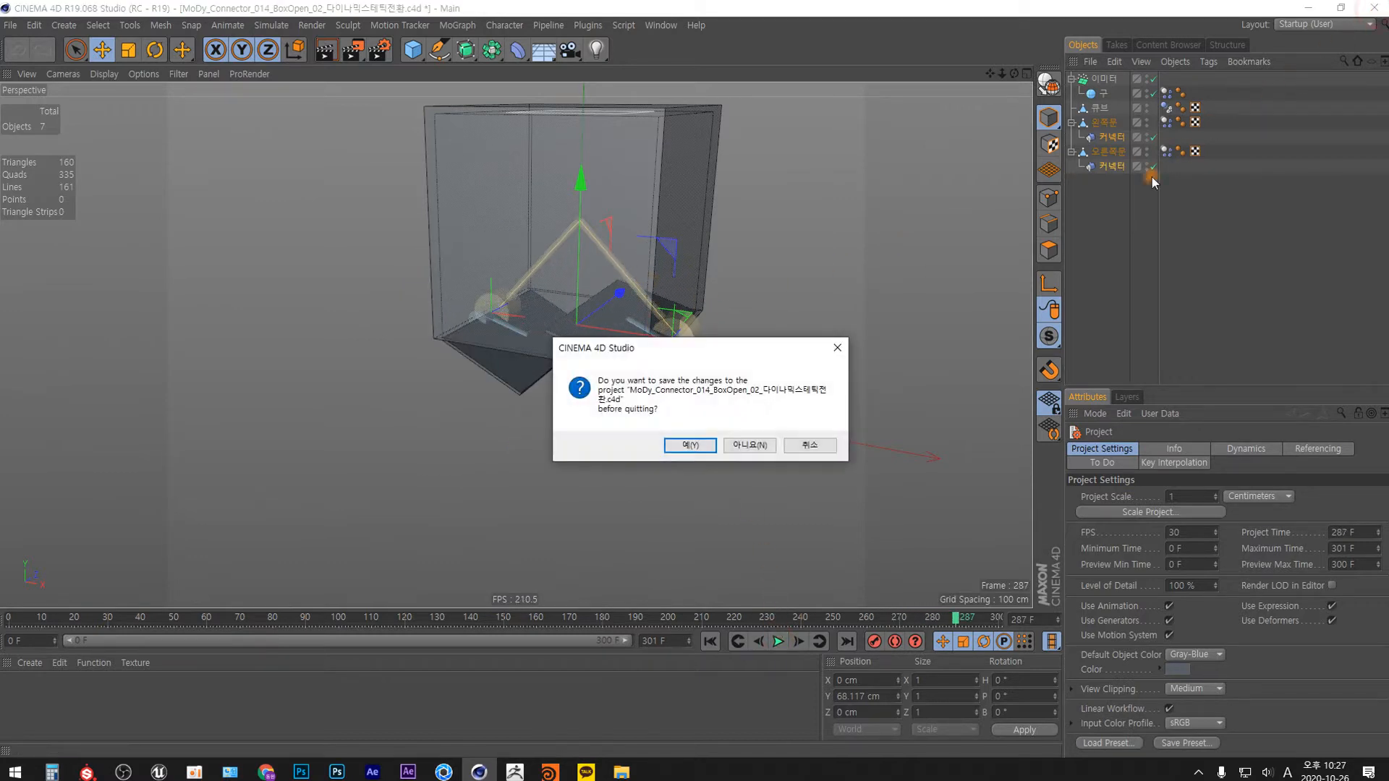
left_click(748, 445)
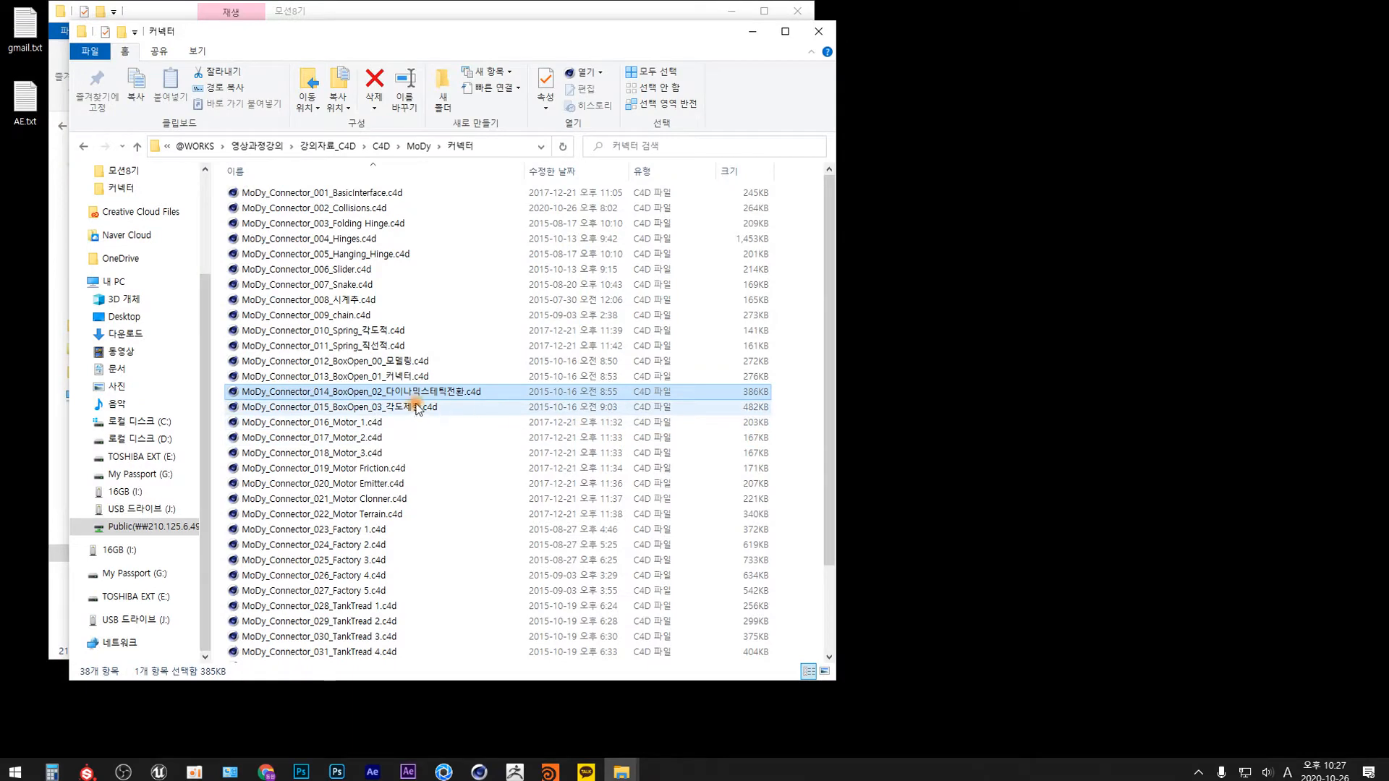
Play the simulation in MoDy_Connector_015_BoxOpen_03_각도제한.c4d from the first frame to examine the angle-limited doors, and close the project.
left_click(416, 407)
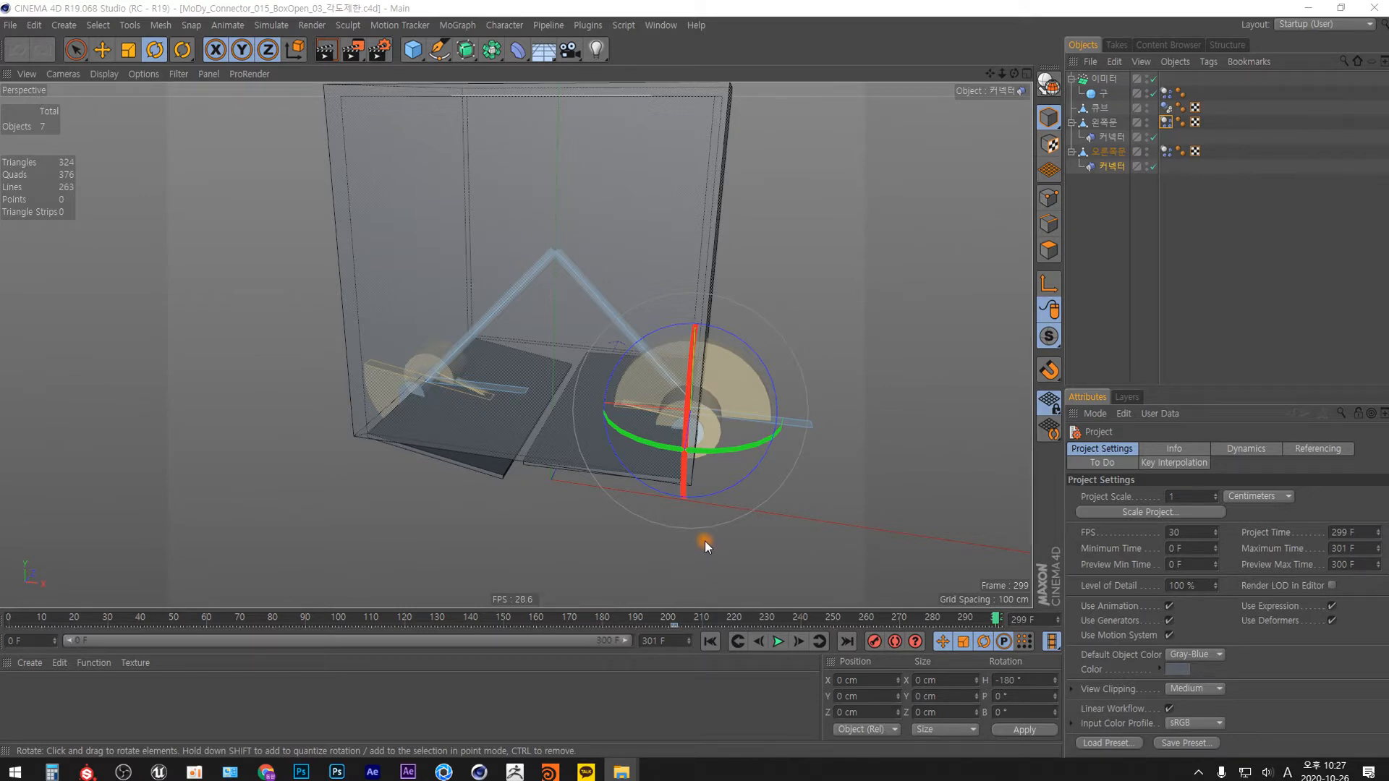
left_click(709, 641)
left_click(779, 641)
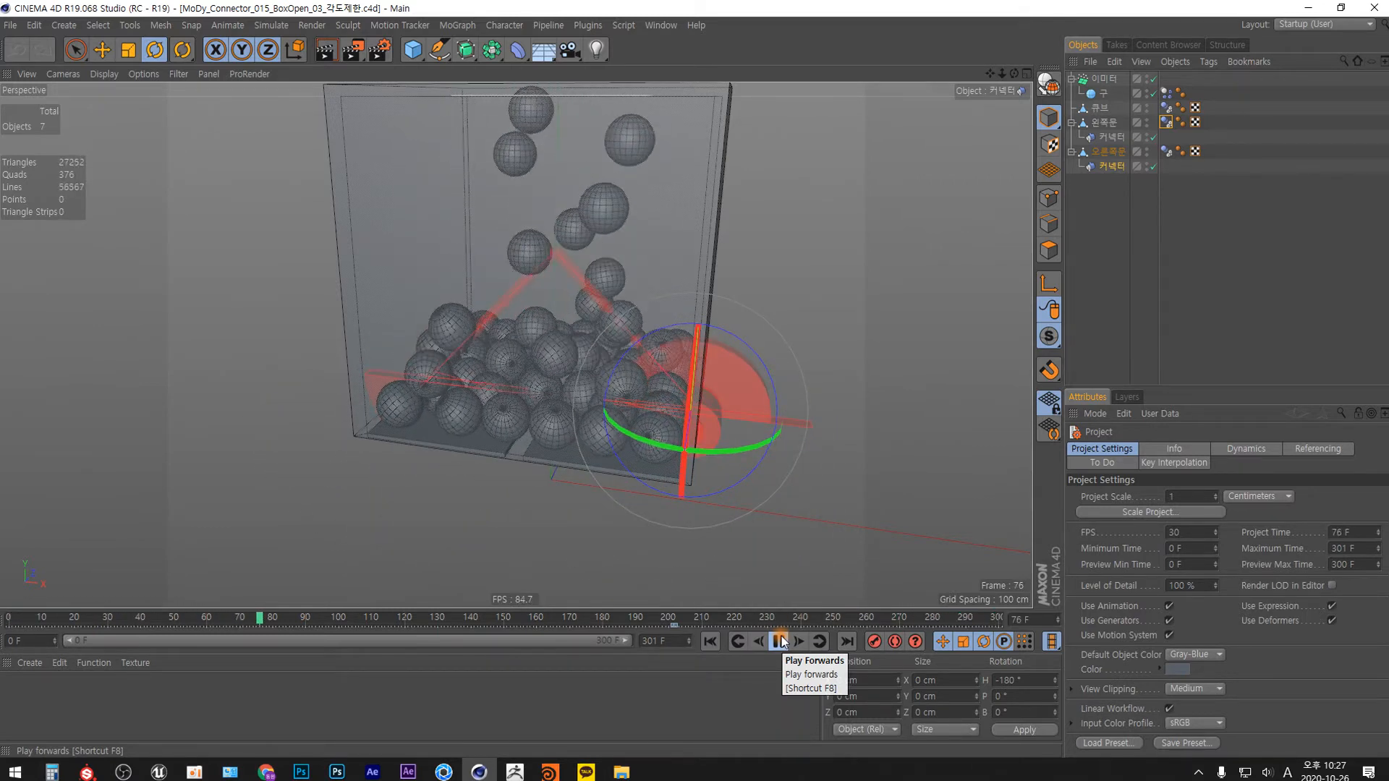
left_click(780, 643)
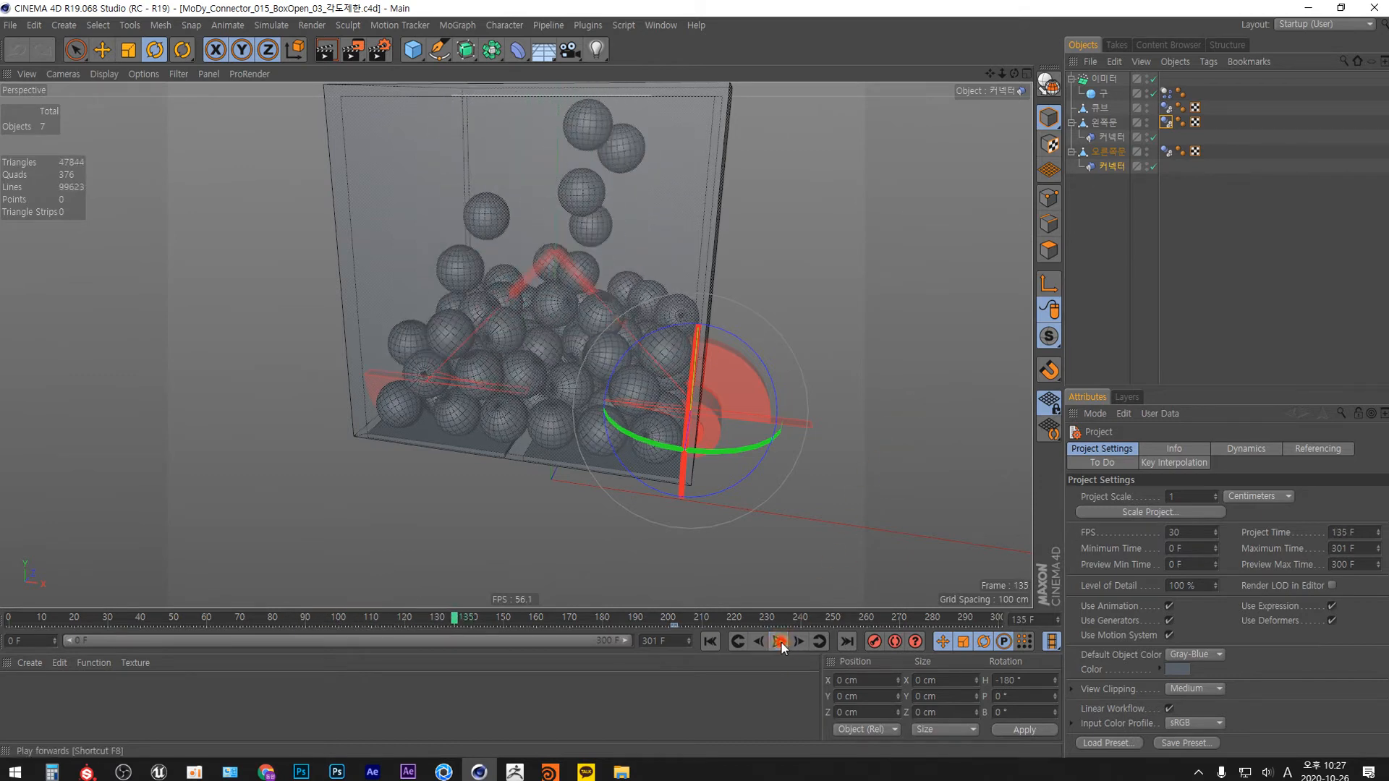
left_click(1372, 9)
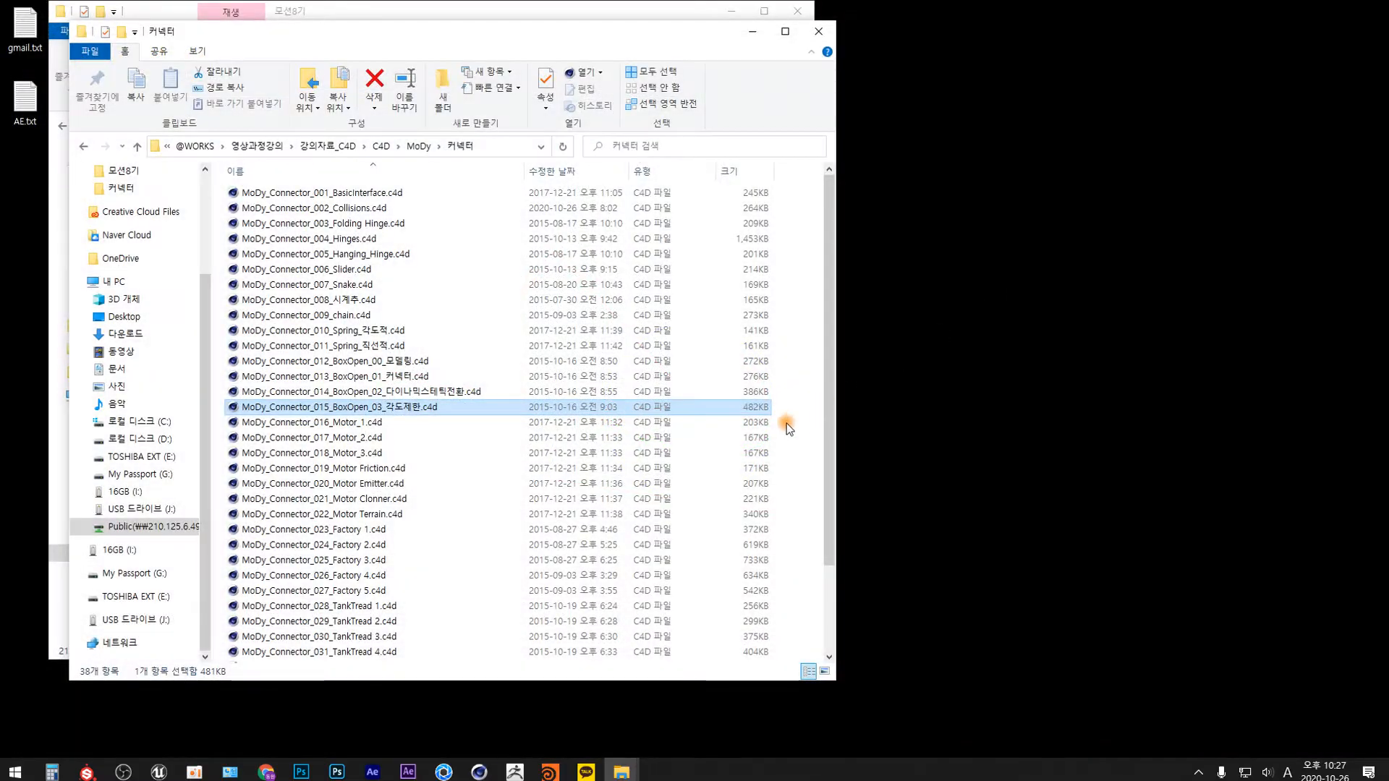
Minimize both file explorer windows and start Cinema 4D with a new empty project.
left_click(733, 11)
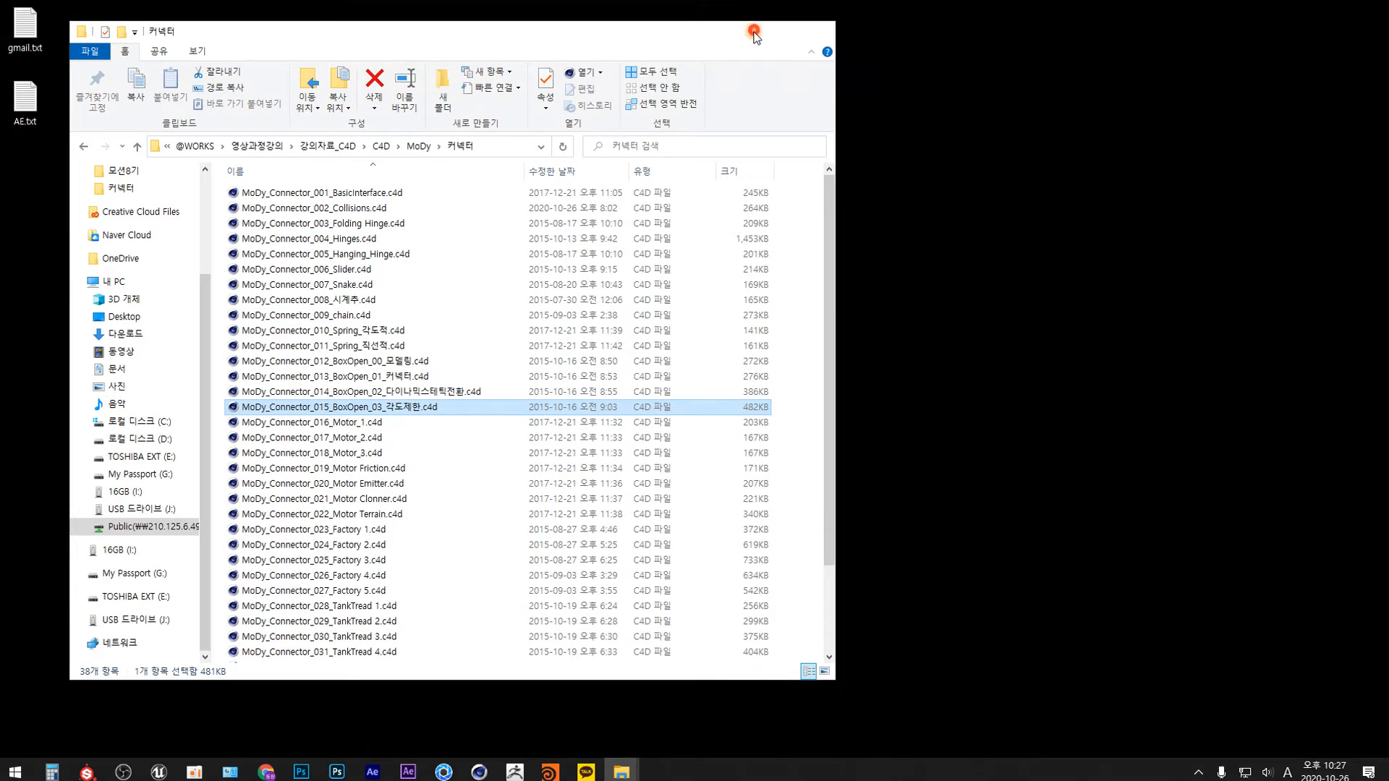
left_click(753, 31)
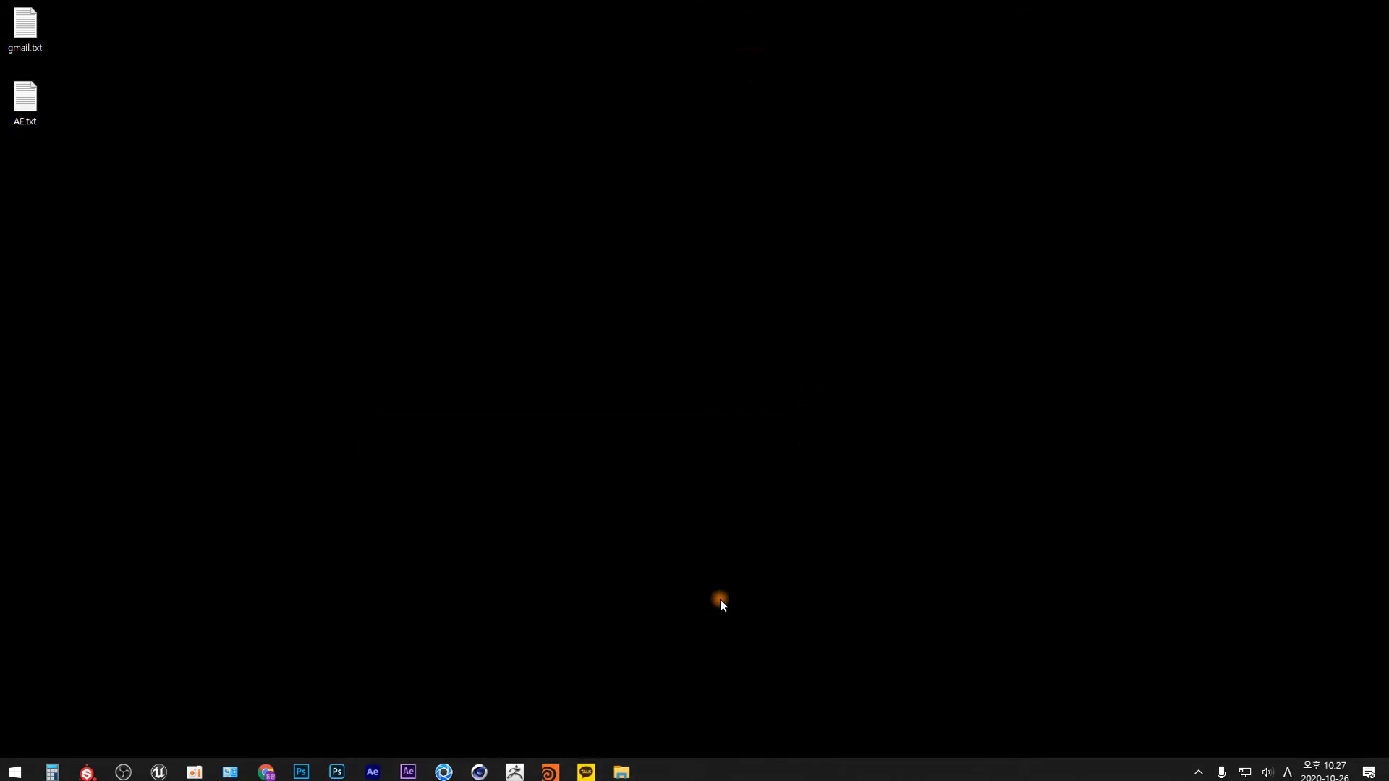
left_click(478, 772)
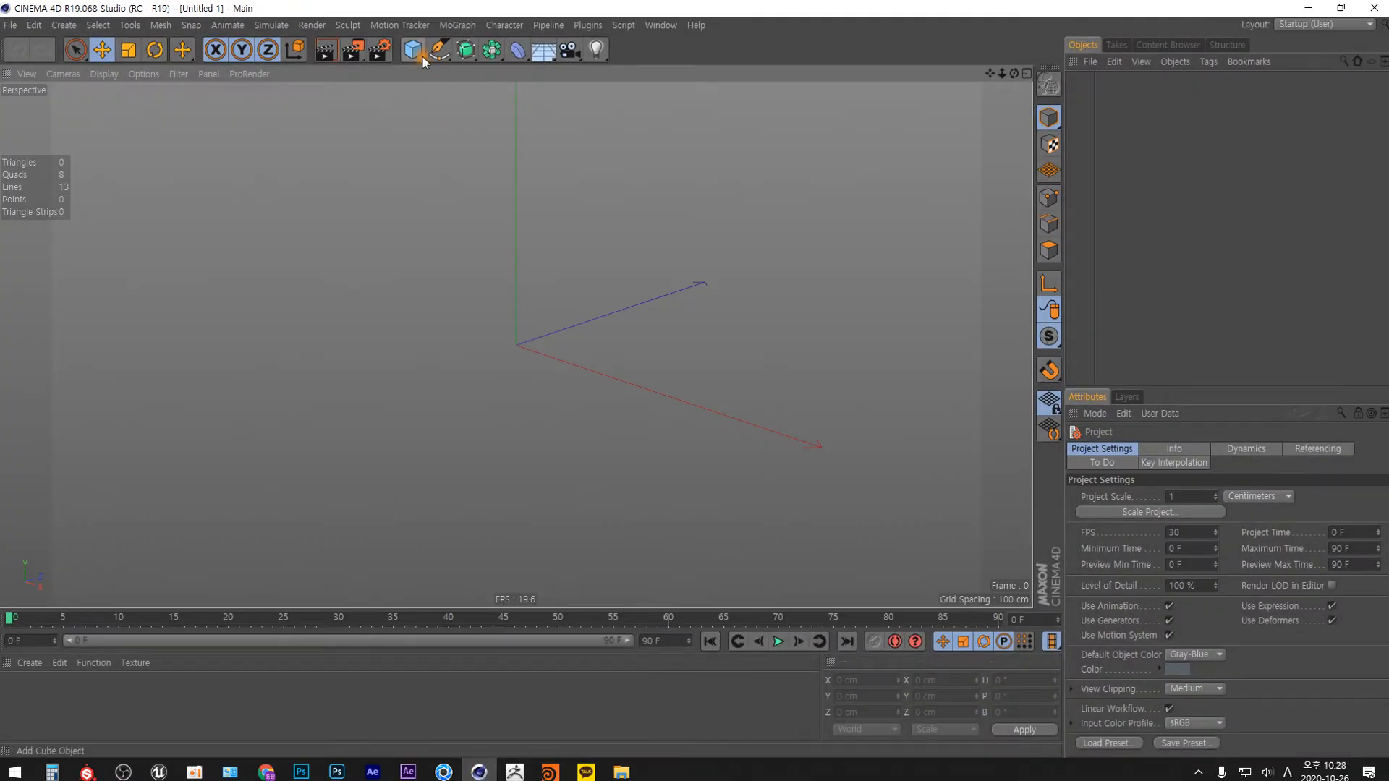
Add a cube, make it editable, and scale its height down to about 148 cm.
left_click(414, 50)
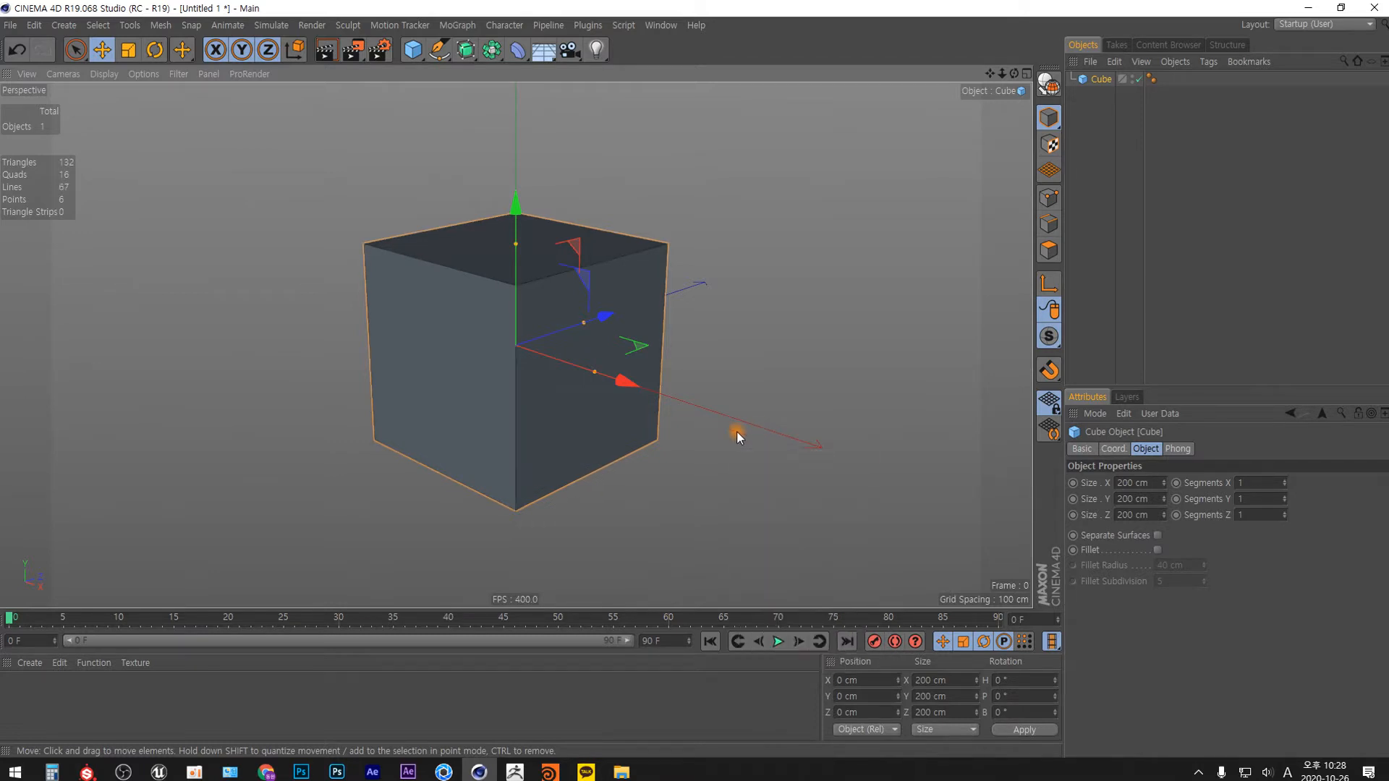
key("c")
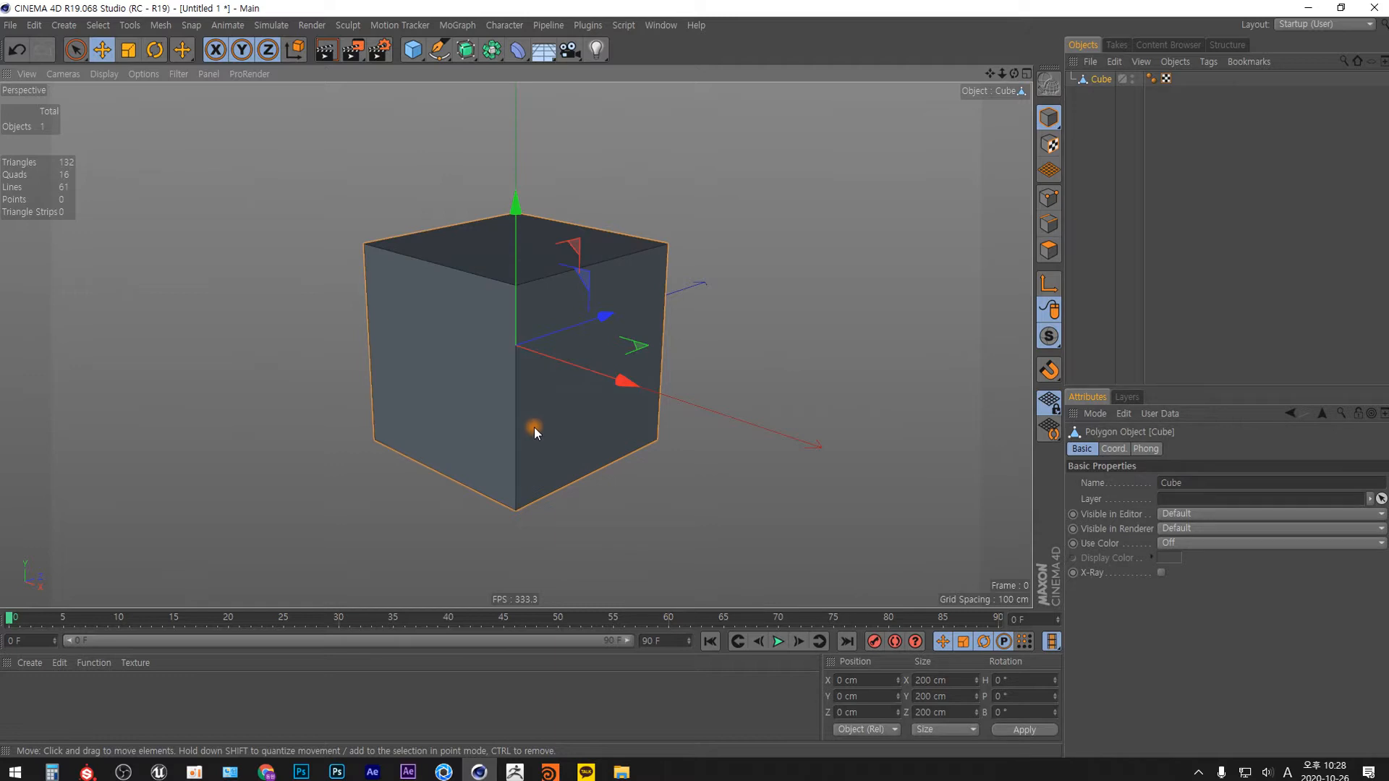
key("t")
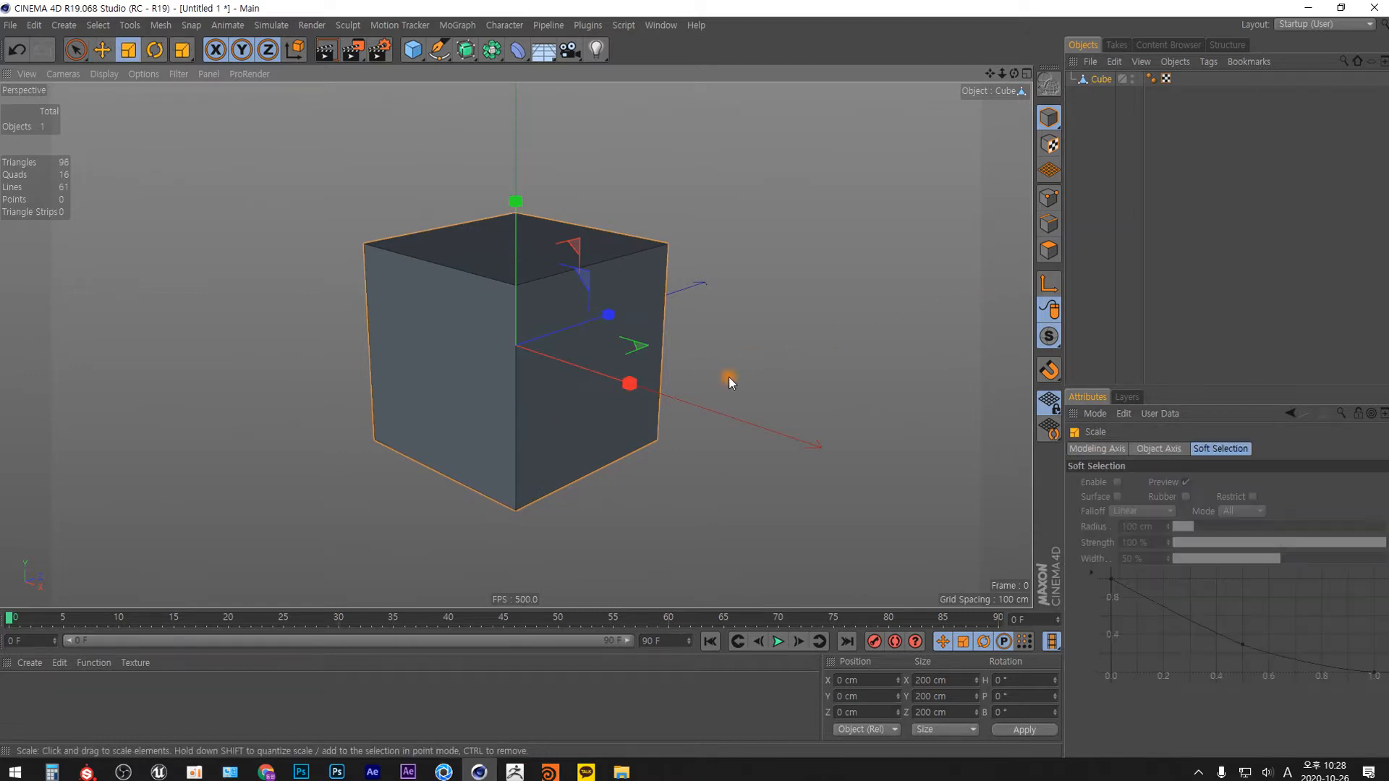
left_click_drag(515, 217, 590, 340)
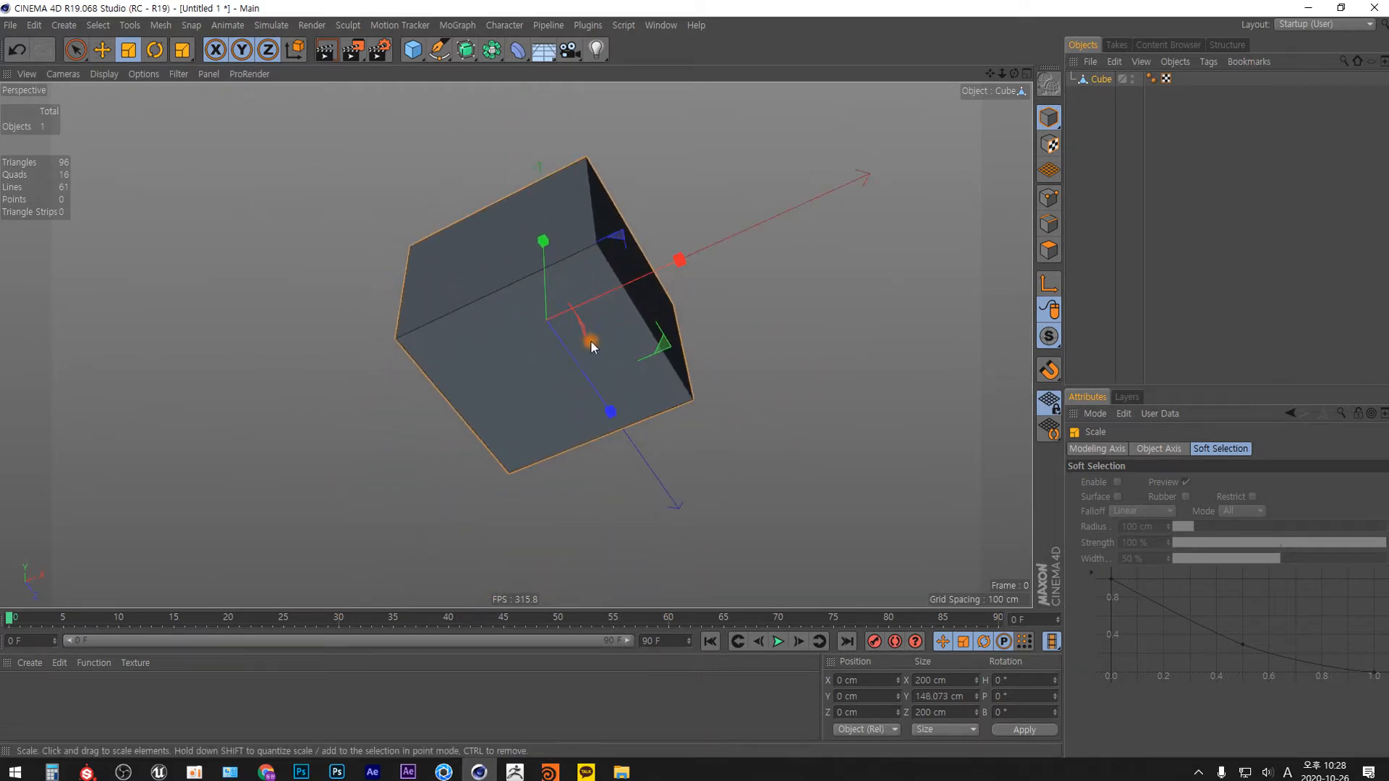
Inset the cube's bottom face to about 188.4 cm square and extrude it up inside the box to about Y 68.5 cm.
key("Return")
left_click(554, 389)
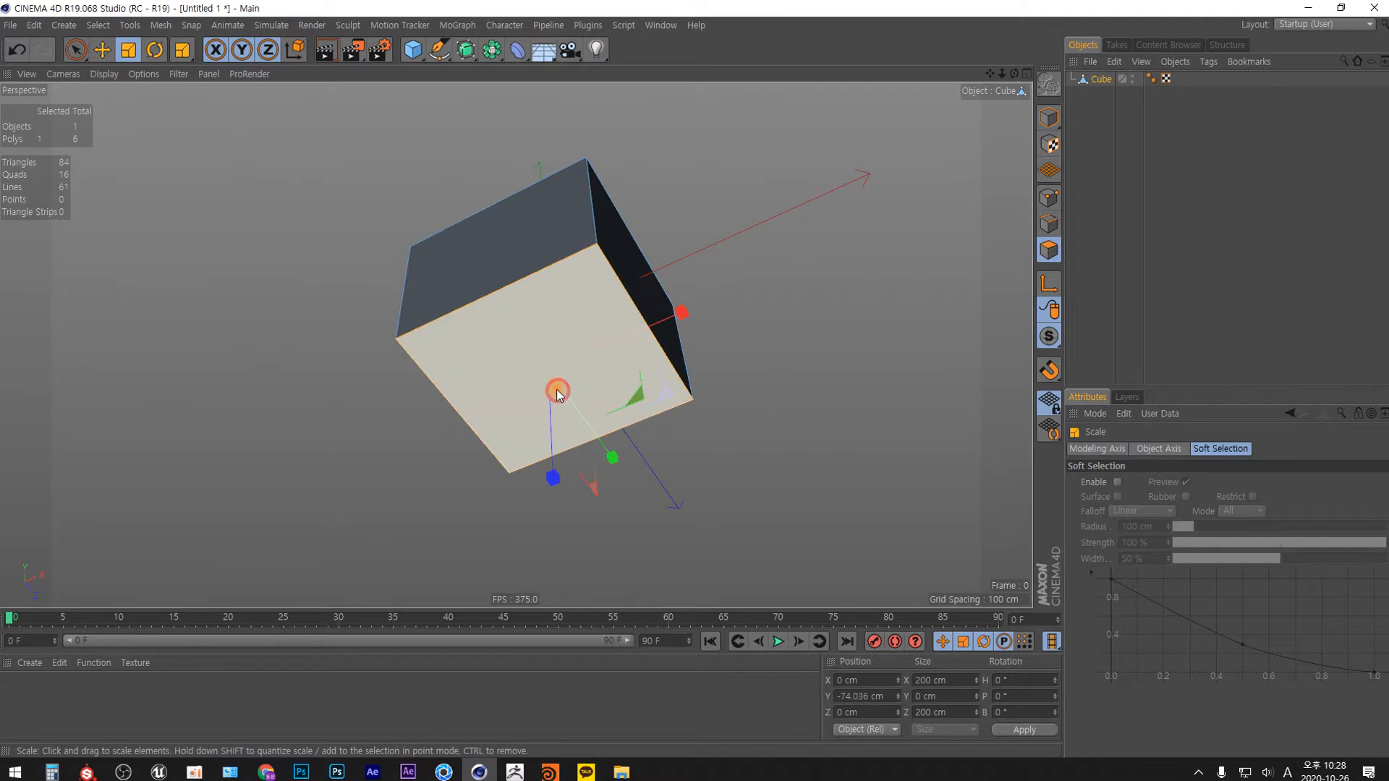
mouse_move(829, 353)
left_mouse_down("ctrl")
mouse_move(844, 347)
mouse_move(830, 350)
left_mouse_up("ctrl")
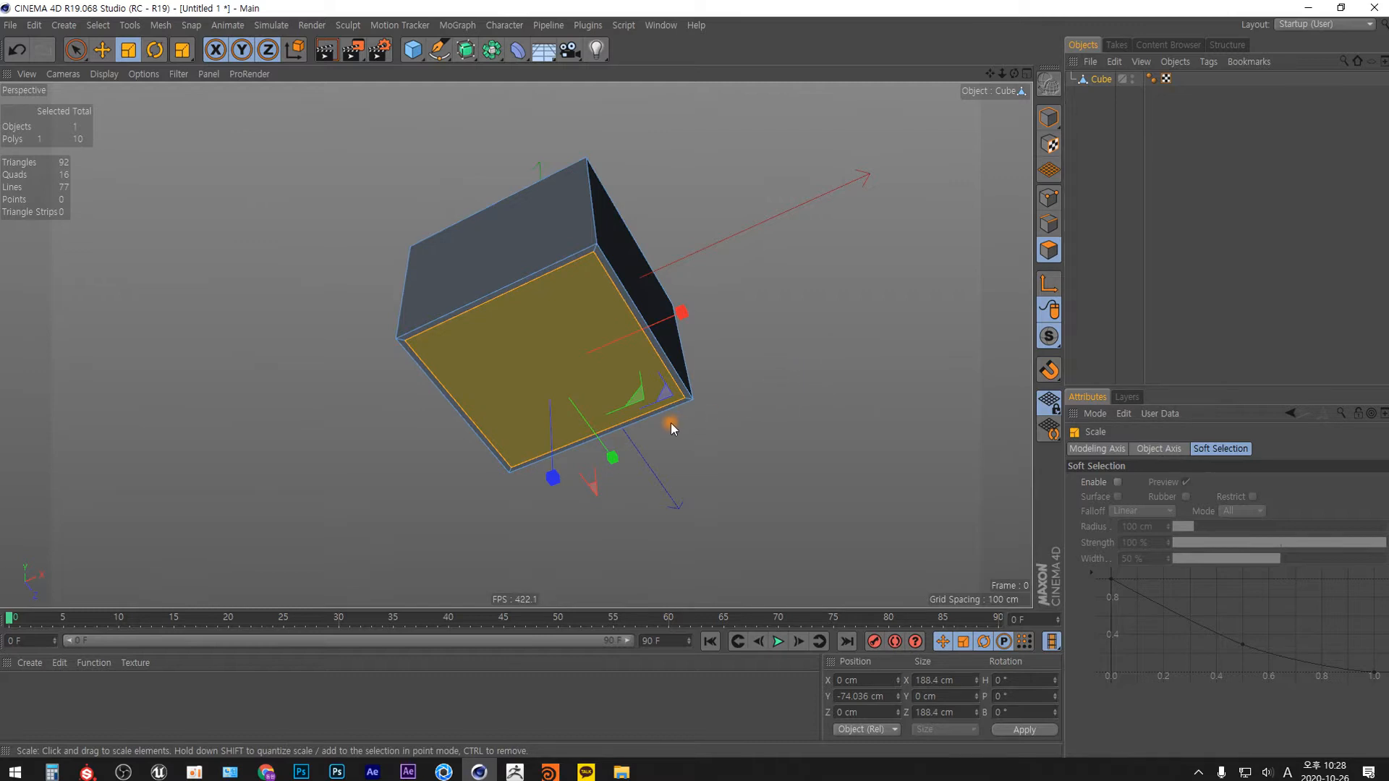
key("e")
left_click_drag(553, 466, 558, 345, "ctrl")
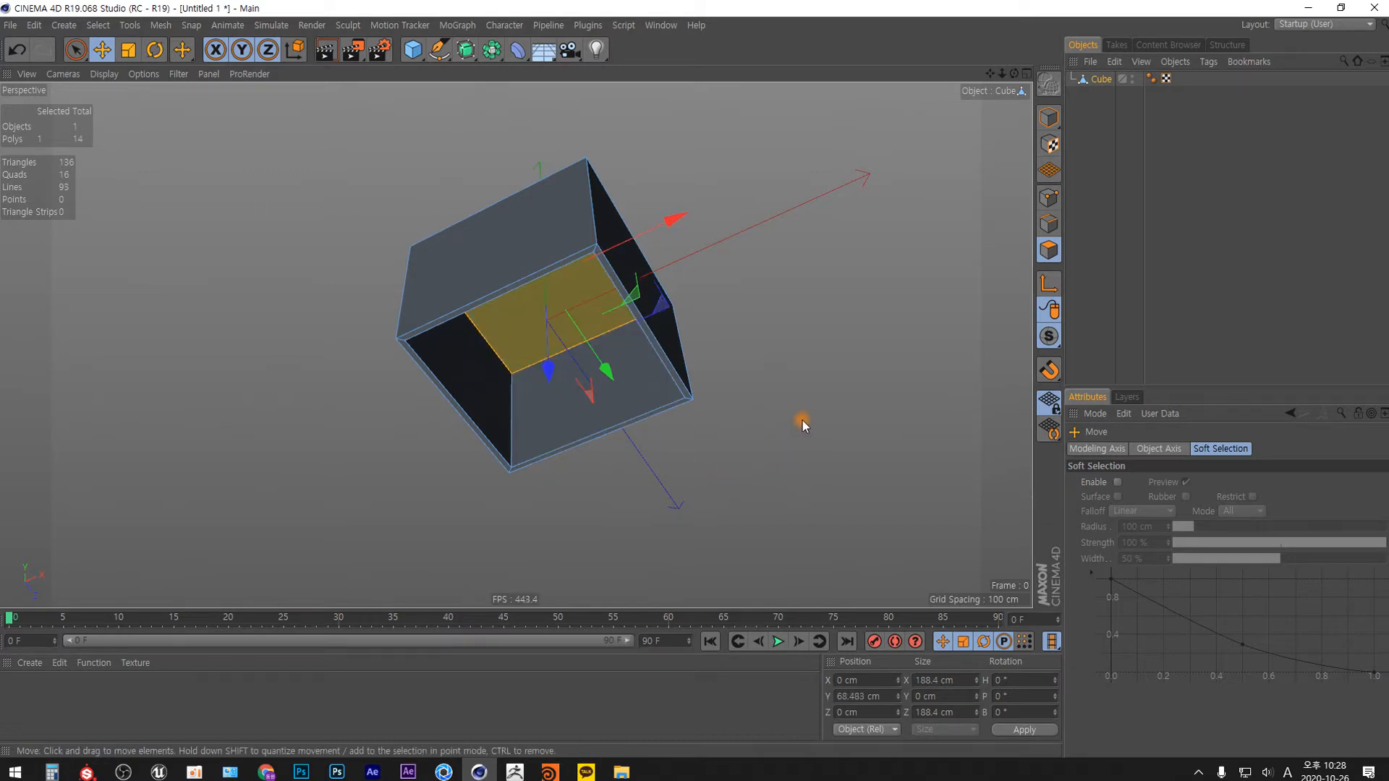
Add a second cube for a door panel and flatten its height to about 4.4 cm.
left_click(412, 49)
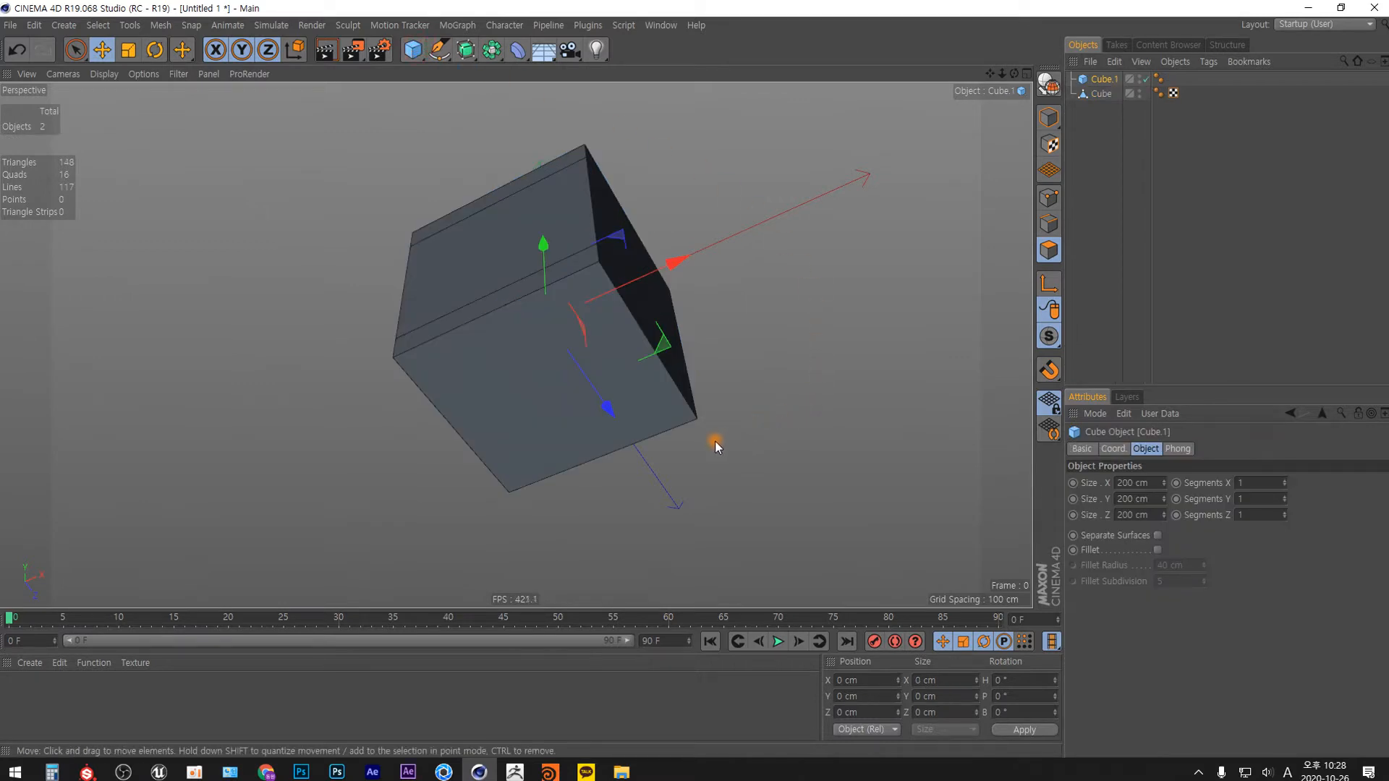
left_click_drag(719, 439, 634, 467, "alt")
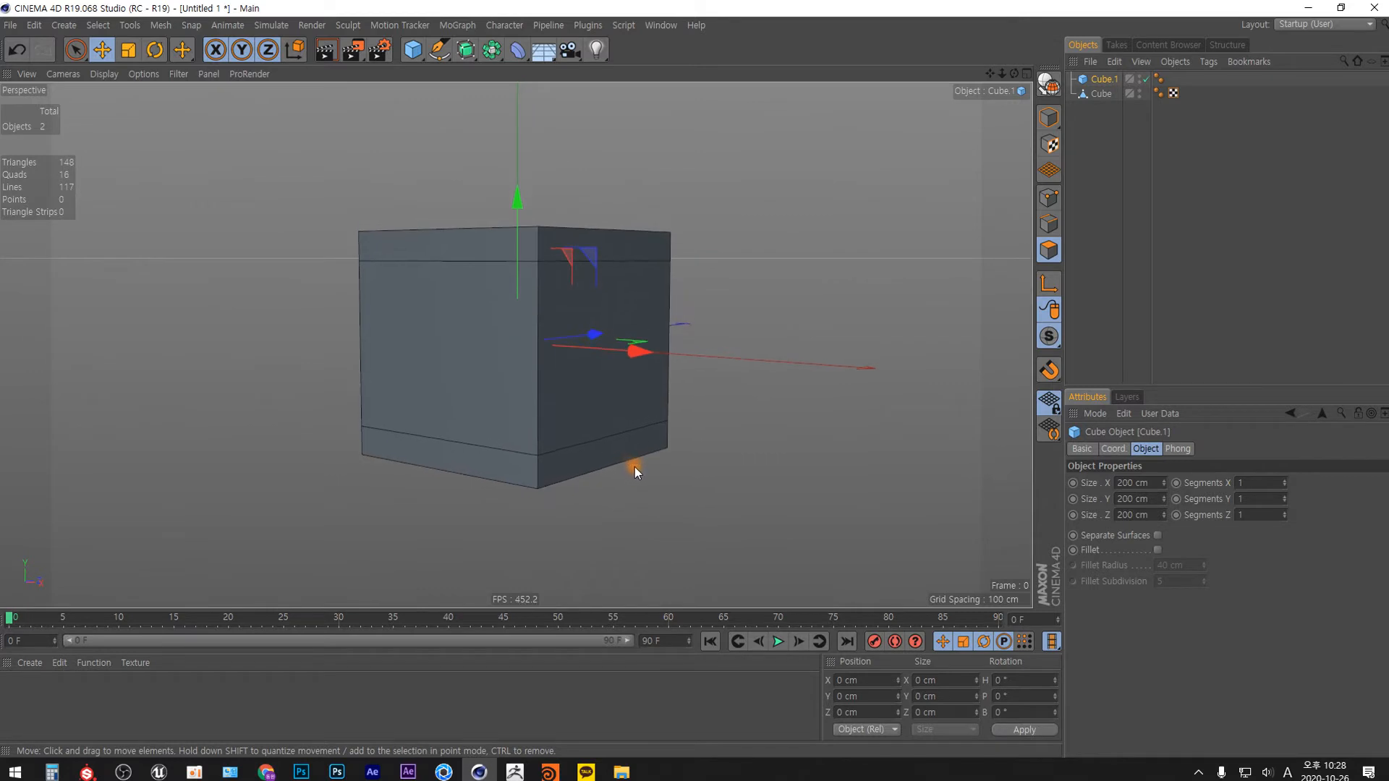
left_click(664, 431)
left_click_drag(519, 232, 513, 340)
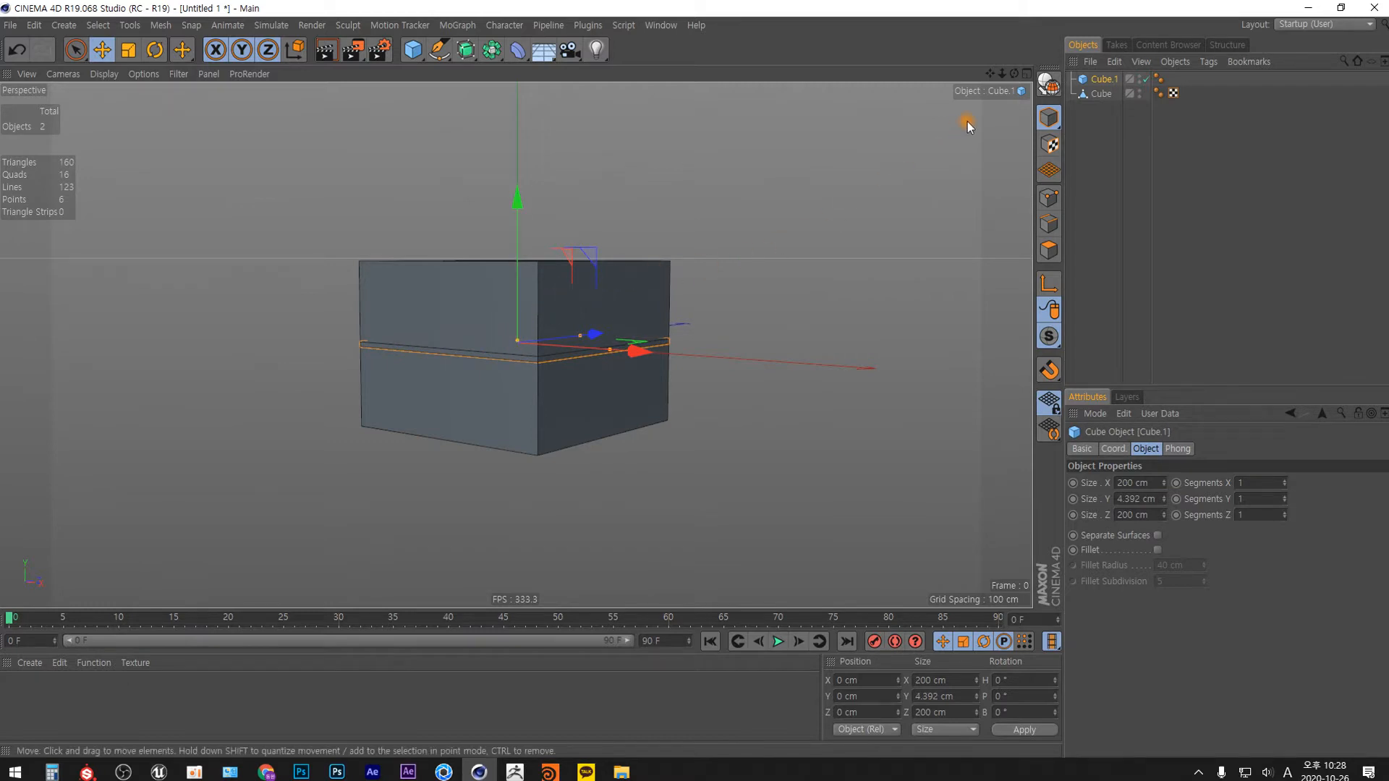
Narrow the flat panel to about 98.3 cm in X and shift it over the negative-X half of the box.
left_click(1027, 73)
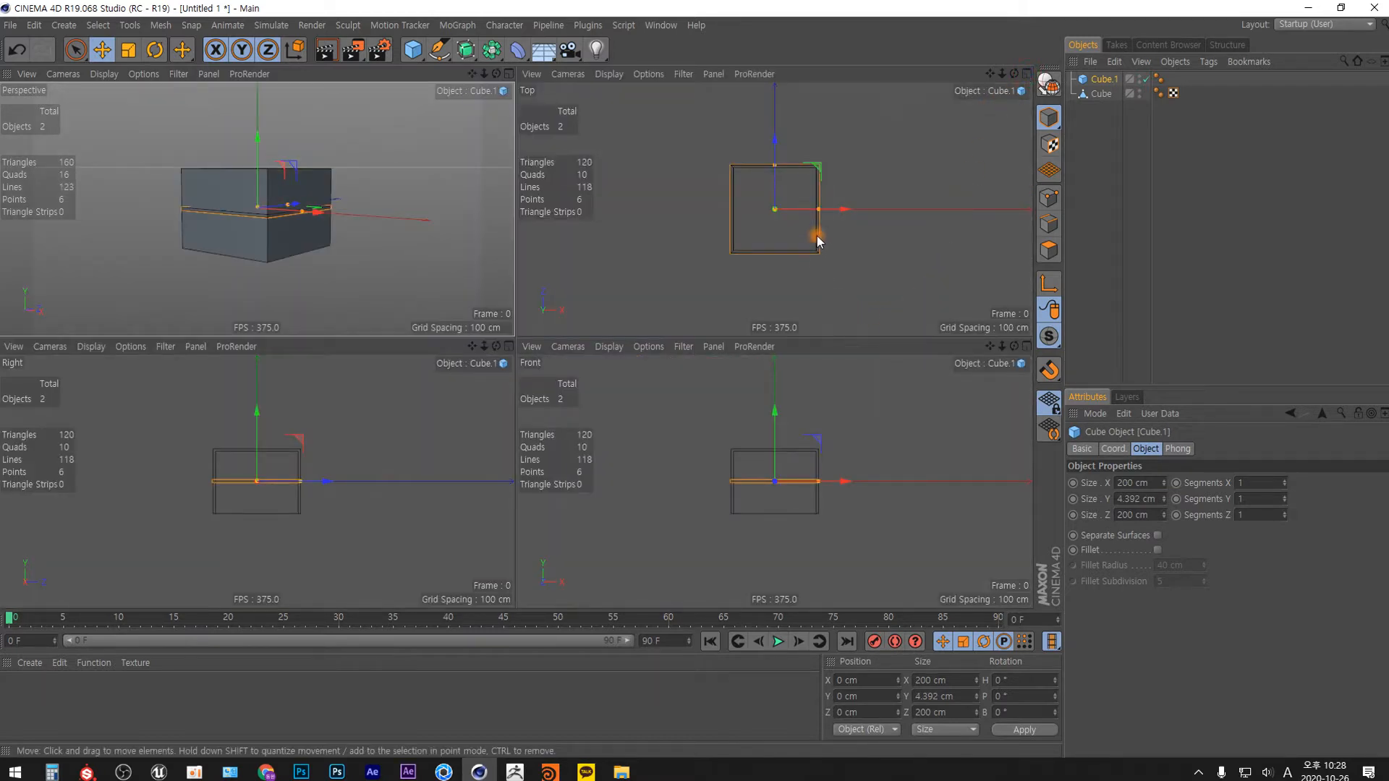
left_click_drag(817, 210, 800, 210)
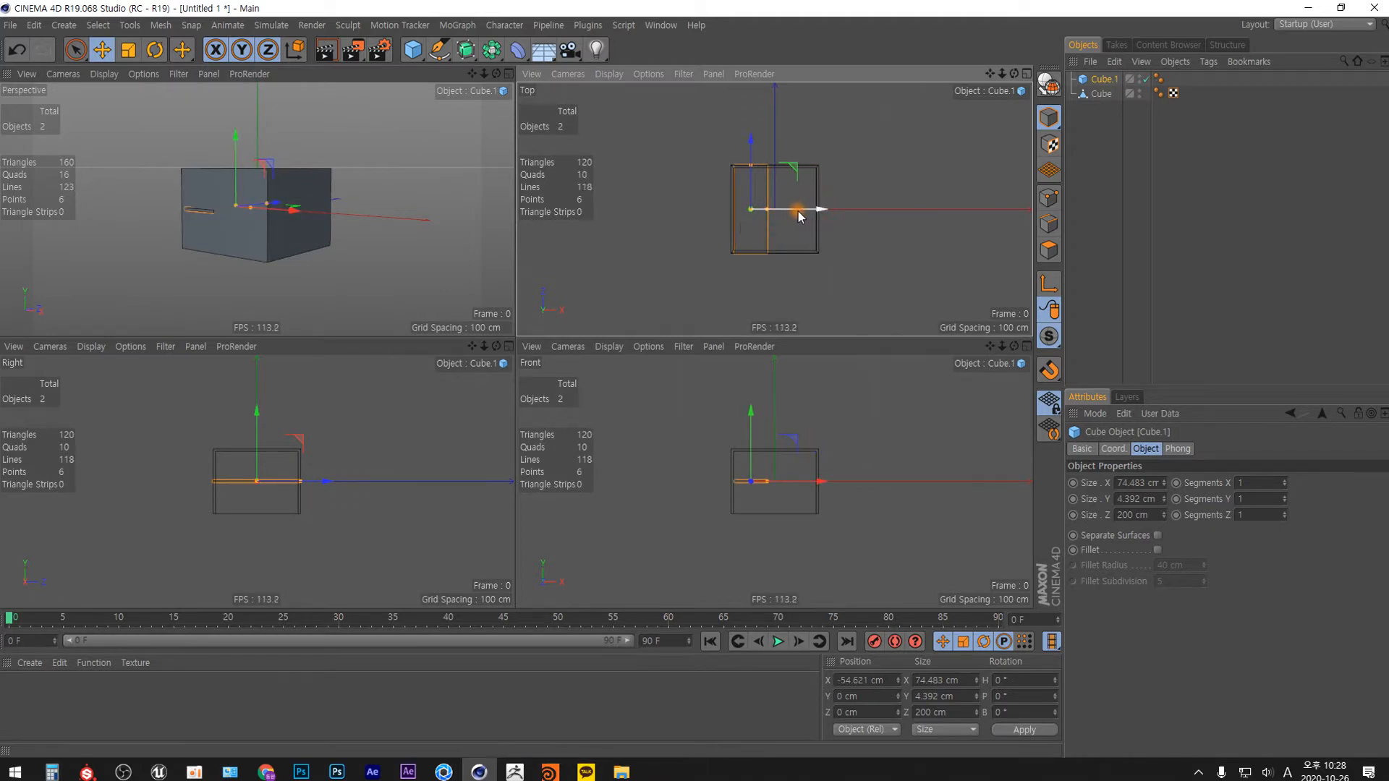
scroll(775, 206, "up", 3)
left_click_drag(757, 222, 792, 225)
mouse_move(789, 222)
left_mouse_down()
mouse_move(764, 220)
mouse_move(798, 227)
left_mouse_up()
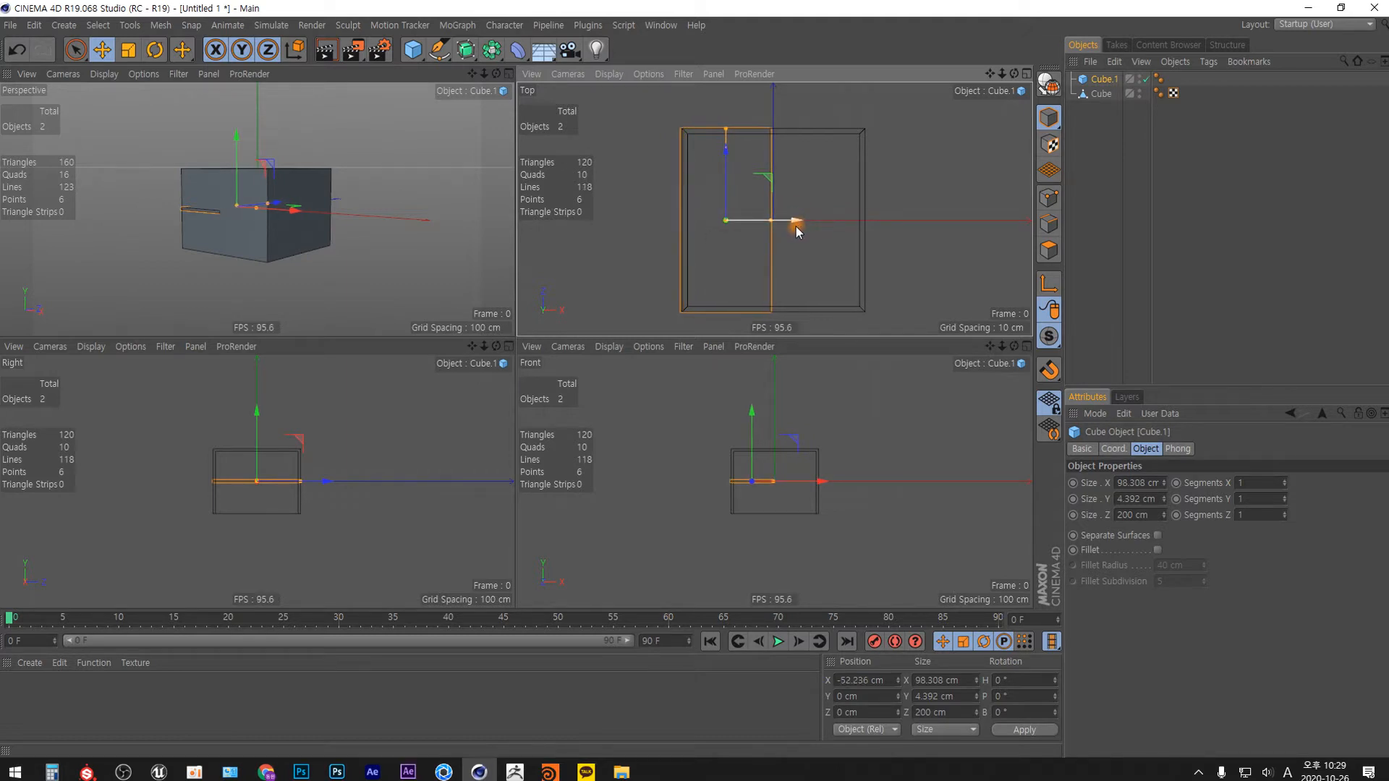
Lower the panel to just beneath the box's open bottom and align its outer edge, at about X -50.6, Y -77 cm.
scroll(769, 496, "up", 3)
left_click_drag(728, 381, 743, 457)
scroll(684, 504, "up", 2)
scroll(685, 504, "up", 3)
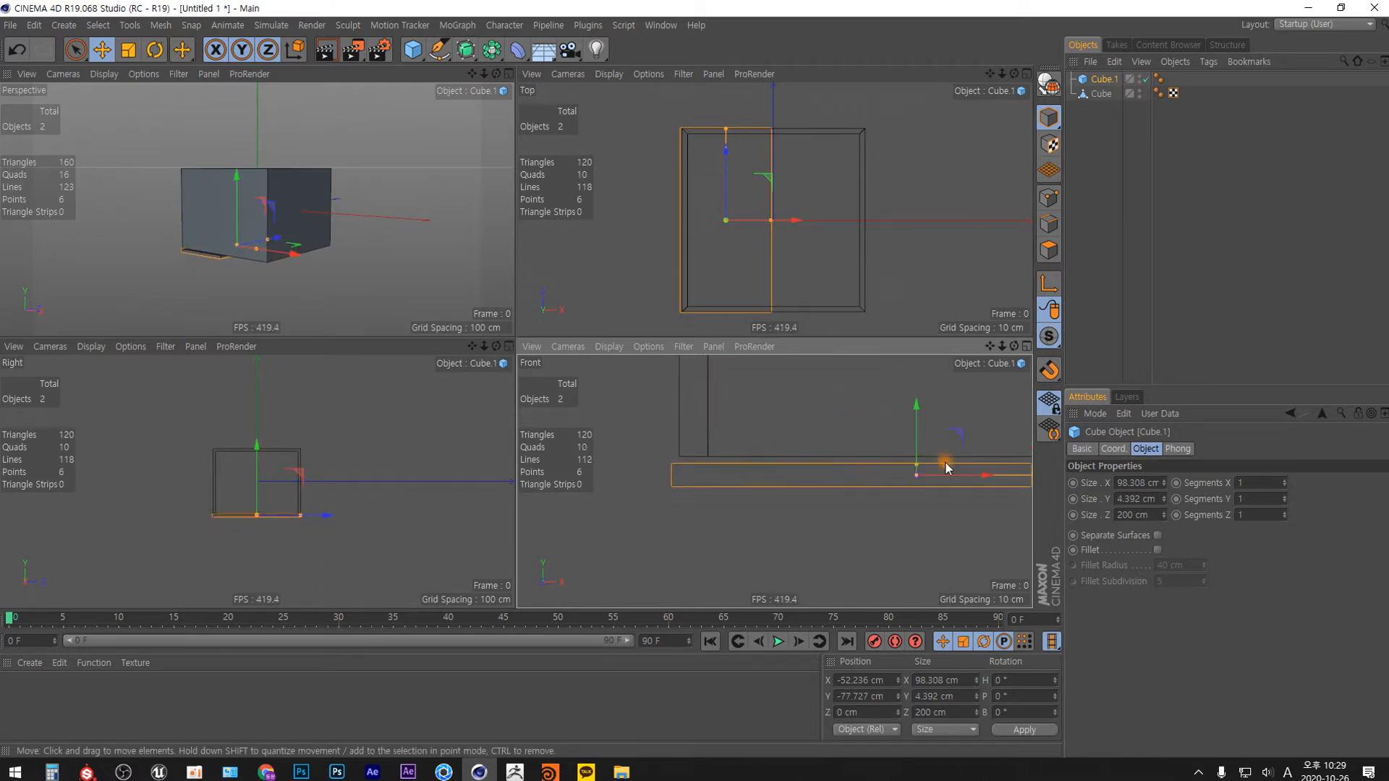
left_click_drag(955, 444, 970, 432)
scroll(767, 485, "down", 4)
right_click_drag(656, 541, 652, 547, "alt")
middle_click_drag(772, 480, 714, 491, "alt")
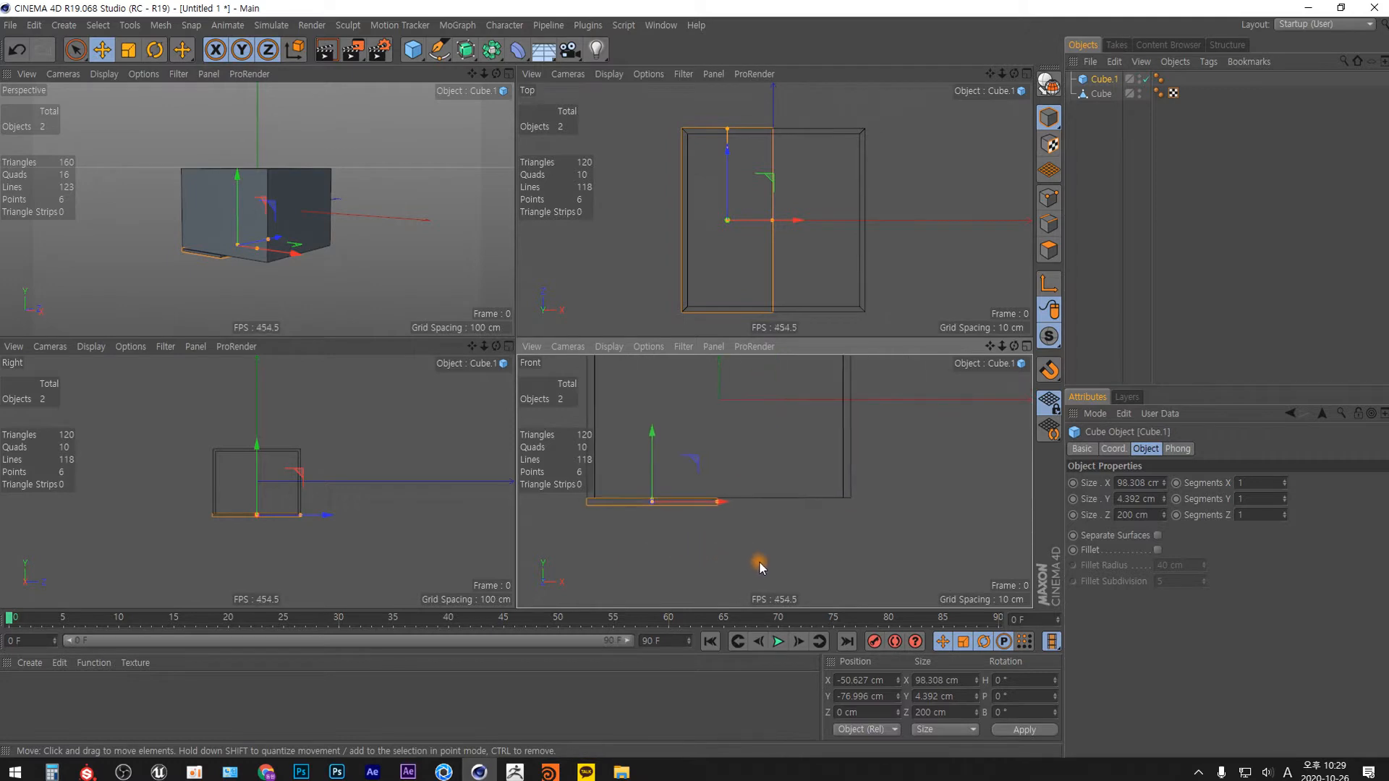
Duplicate the door panel and align the copy under the other half of the box at about X 50.8 cm.
left_click_drag(728, 507, 849, 512, "ctrl")
right_click_drag(848, 508, 895, 360, "alt")
middle_click_drag(827, 464, 935, 525, "alt")
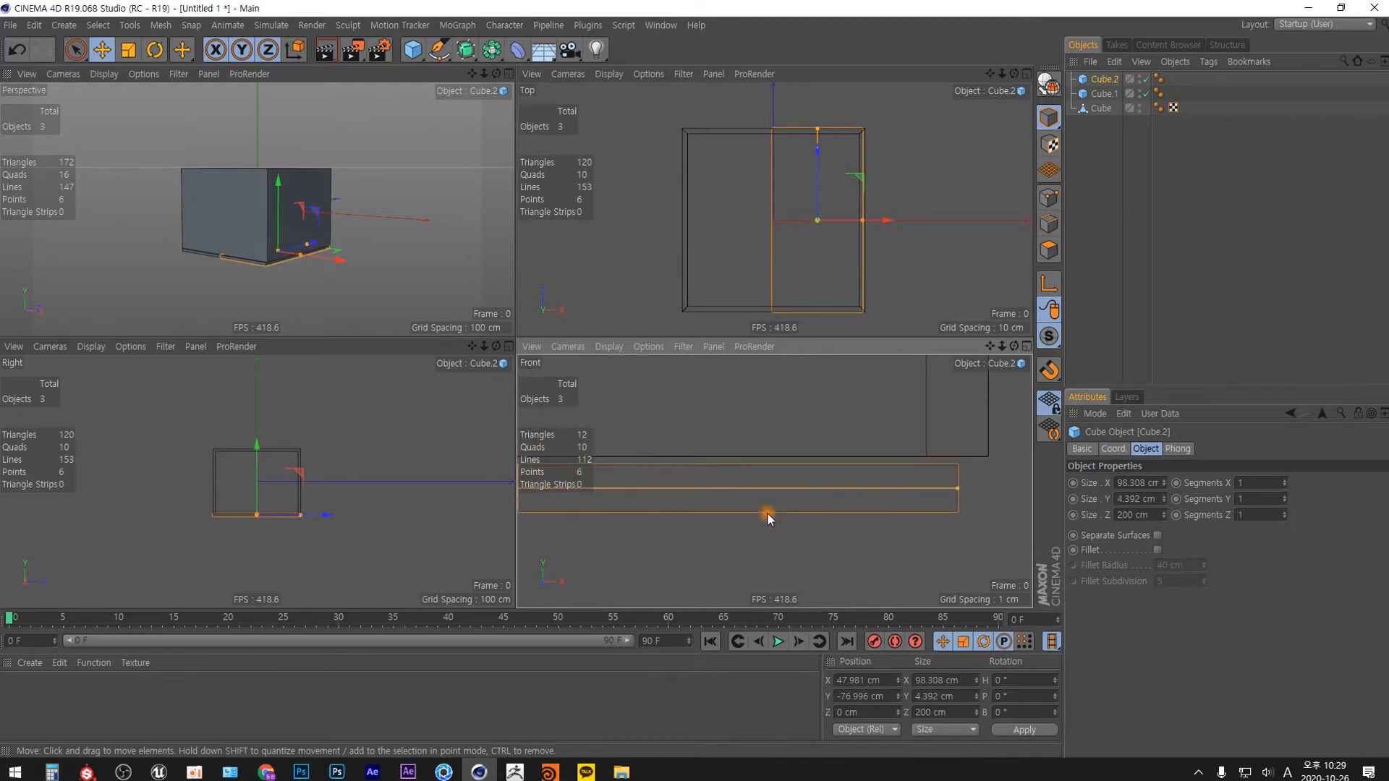
middle_click(813, 462)
middle_click_drag(756, 376, 794, 413, "alt")
left_click_drag(409, 370, 449, 371)
right_click_drag(639, 338, 640, 456, "alt")
middle_click_drag(639, 412, 689, 547, "alt")
Enable X-Ray display for the box and both door panels together.
left_click(1025, 74)
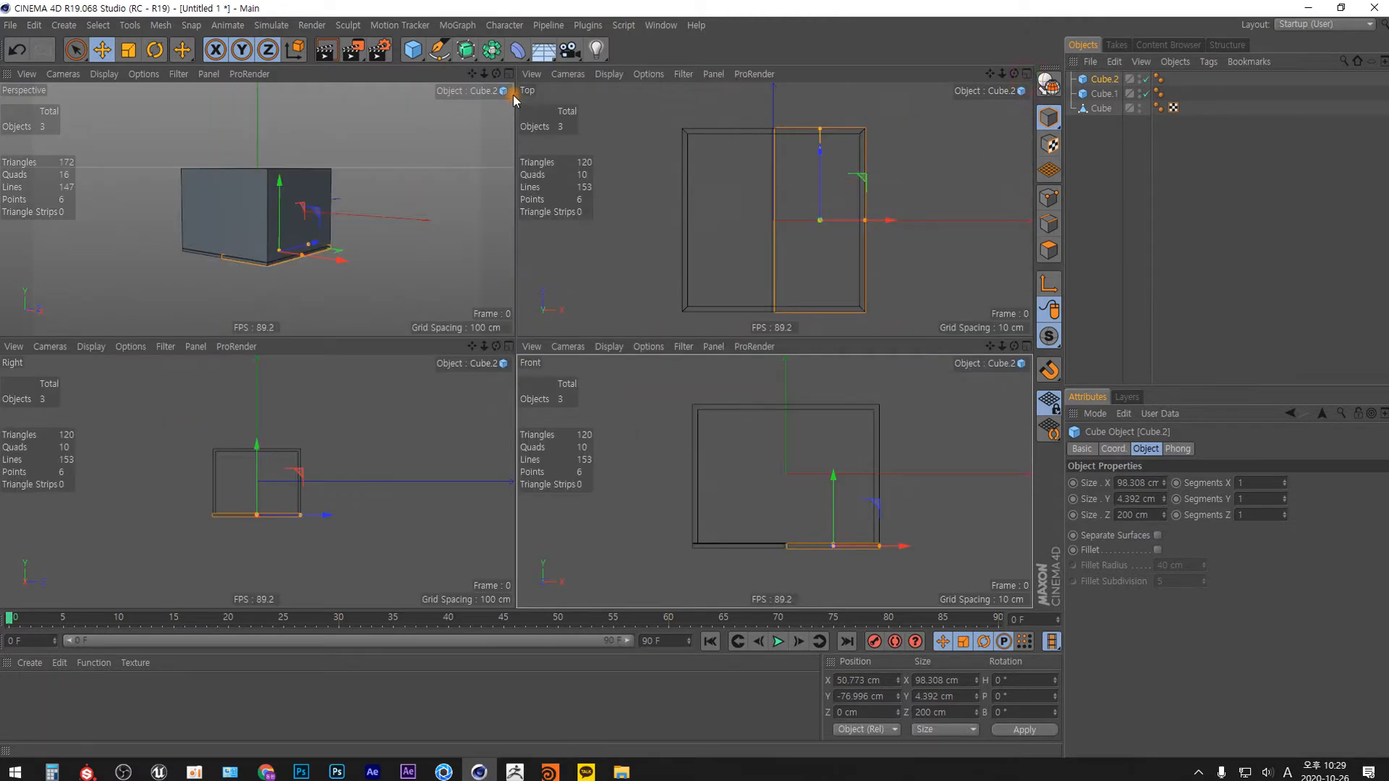
left_click(510, 72)
left_click_drag(540, 390, 601, 372, "alt")
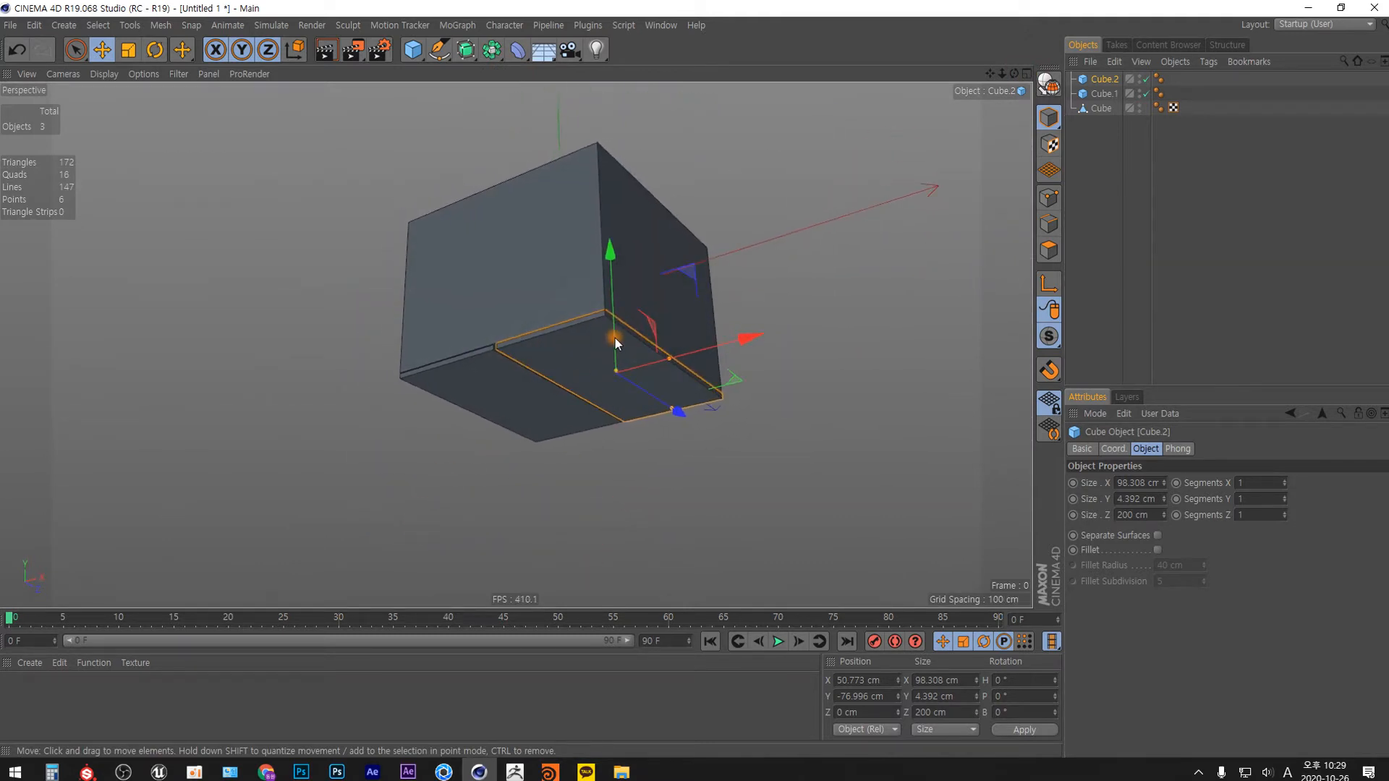
right_click_drag(614, 331, 629, 251, "alt")
middle_click_drag(630, 251, 648, 357, "alt")
left_click_drag(1104, 179, 1110, 77)
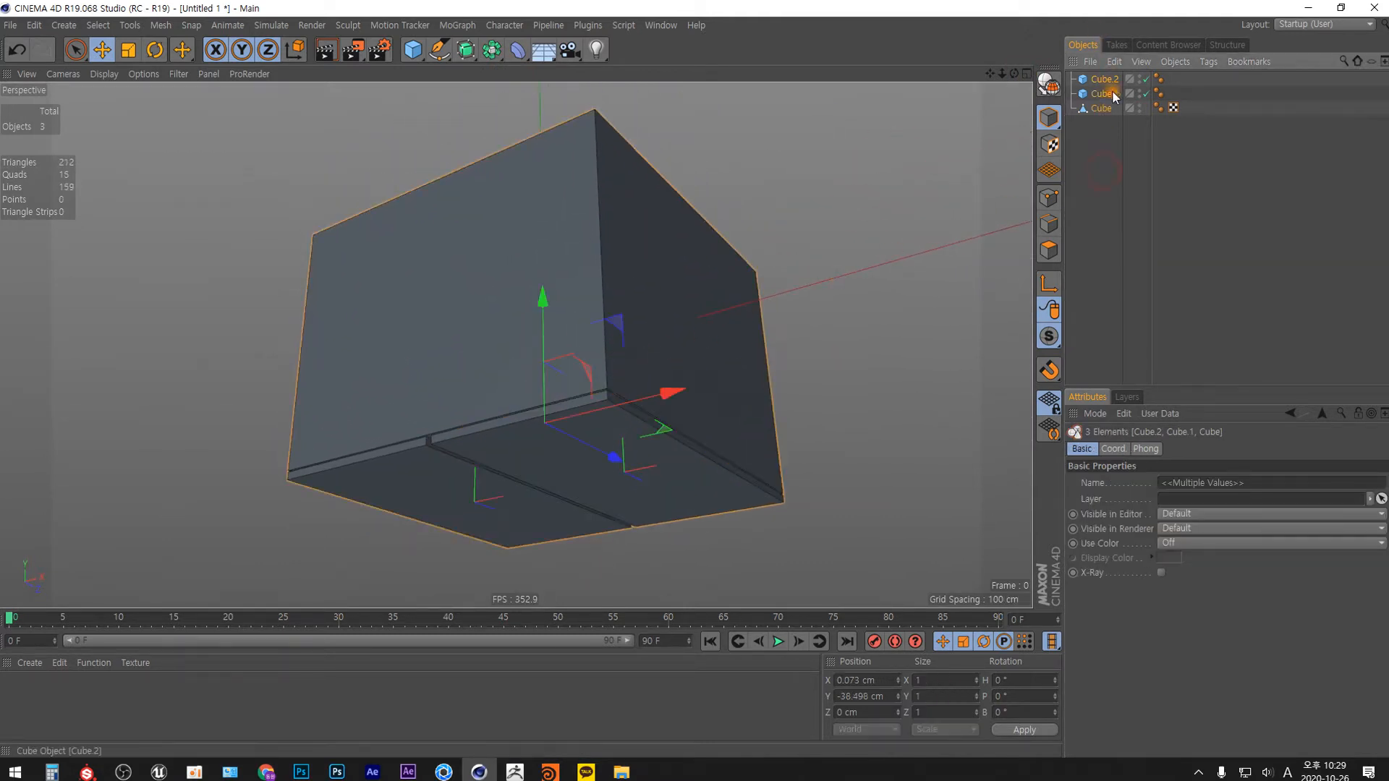
left_click(1161, 572)
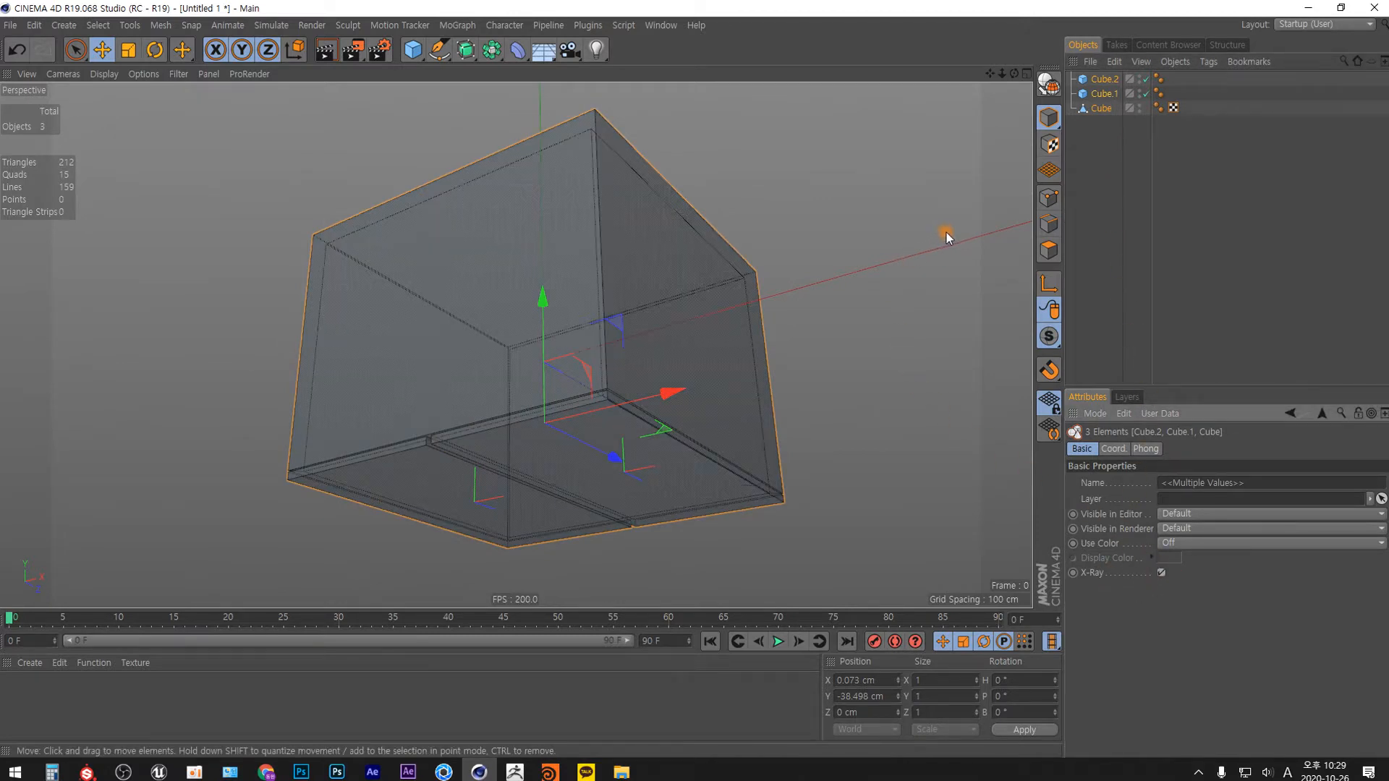
Add a sphere and set its radius to 25 cm after trying 20 and 30 cm.
left_click(413, 49)
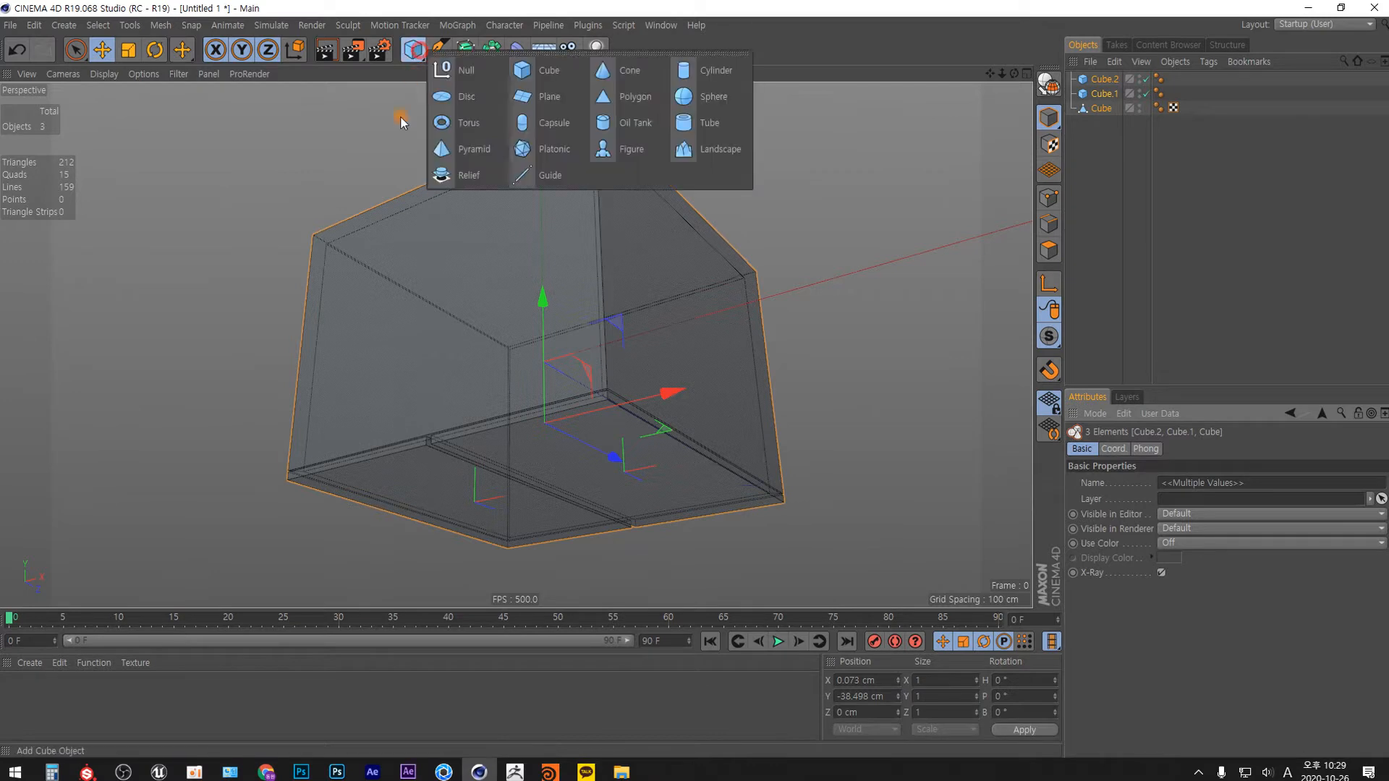
left_click(705, 96)
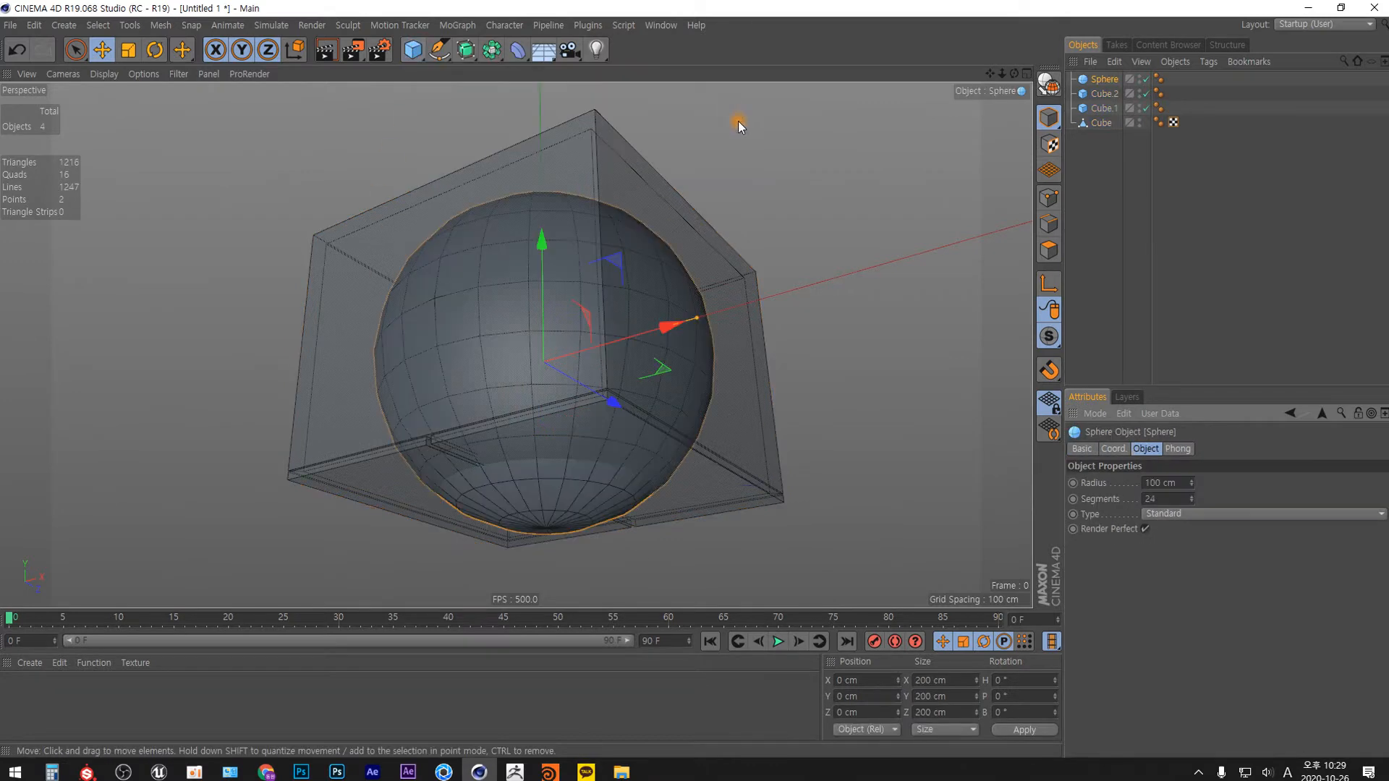
double_click(1153, 483)
type("20")
key("Return")
left_click_drag(1150, 484, 993, 563)
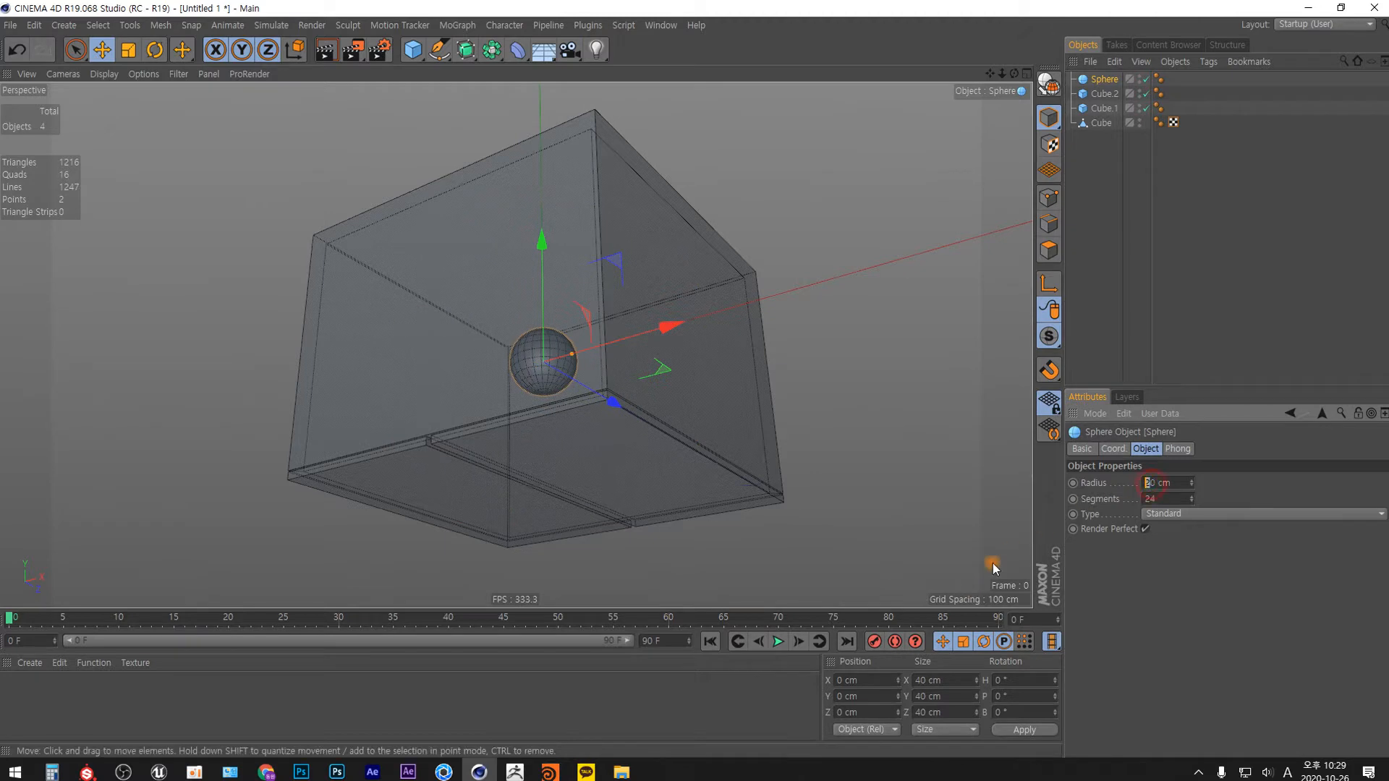
type("3")
key("Return")
left_click_drag(1155, 483, 1142, 484)
type("25")
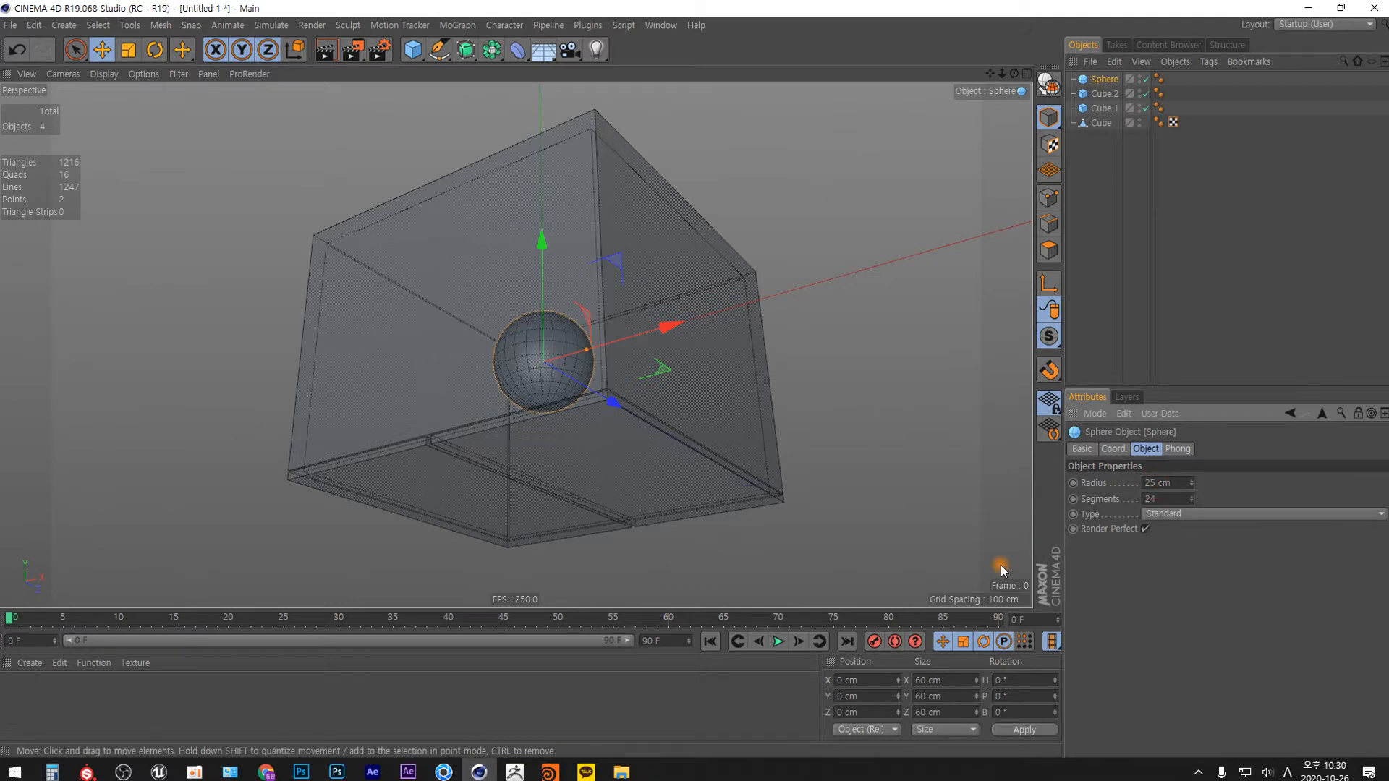
key("Return")
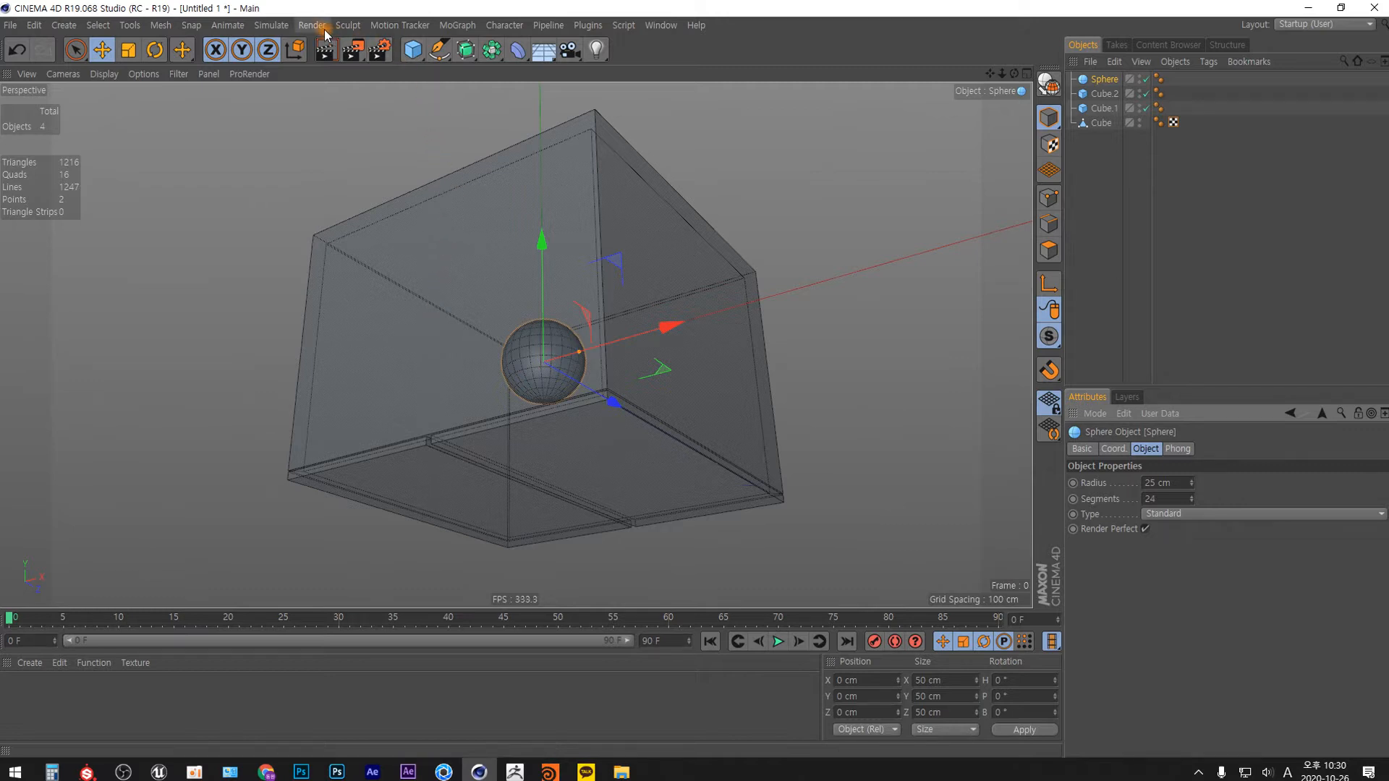
Add a particle emitter and make the sphere its child.
left_click(273, 26)
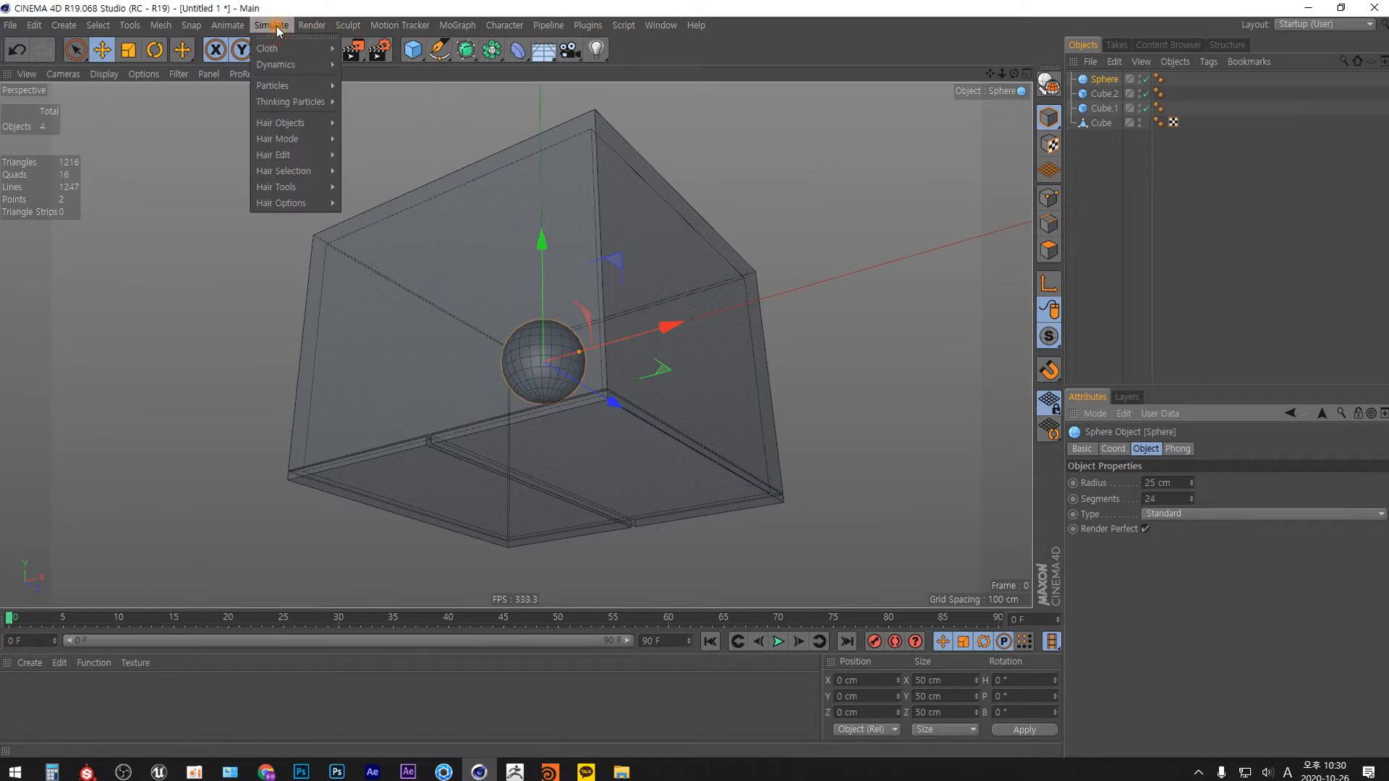
mouse_move(311, 87)
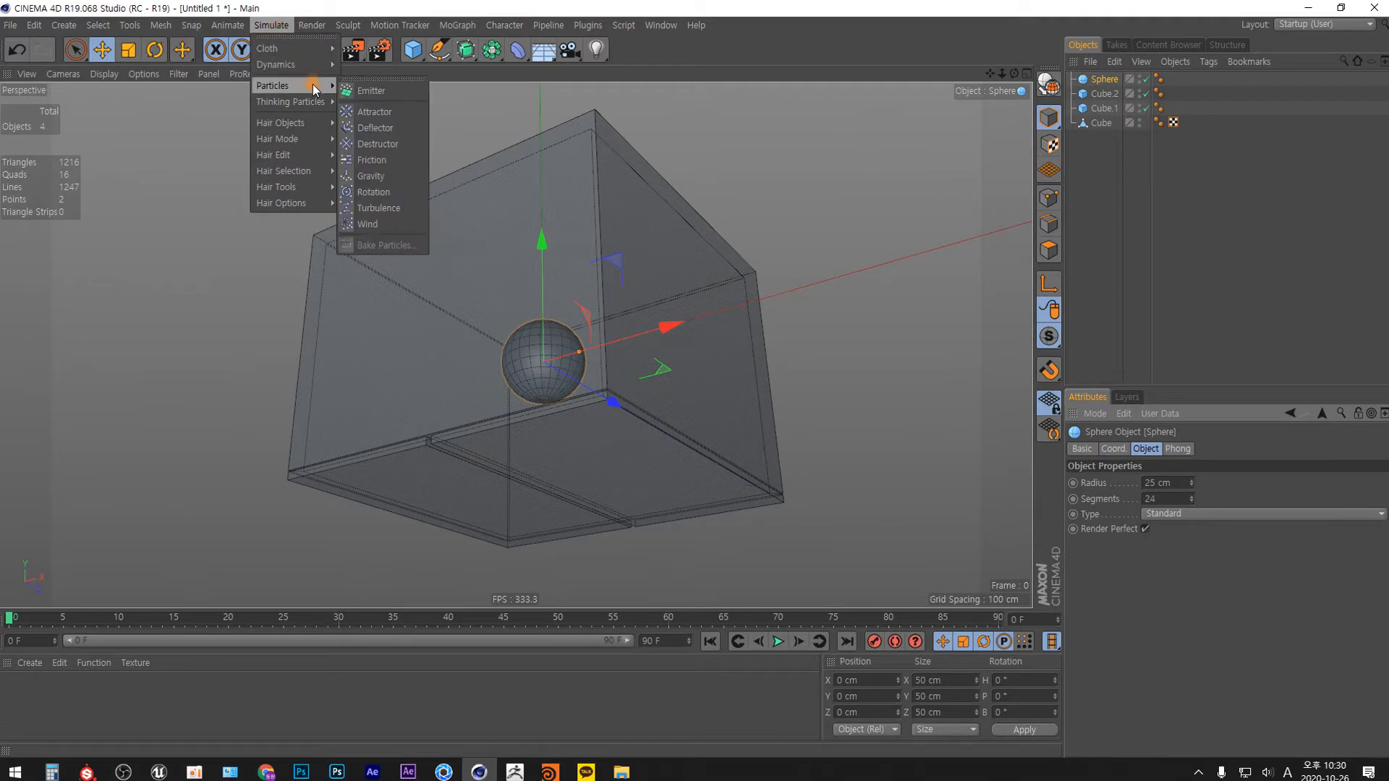
left_click(397, 92)
left_click_drag(1104, 94, 1104, 79)
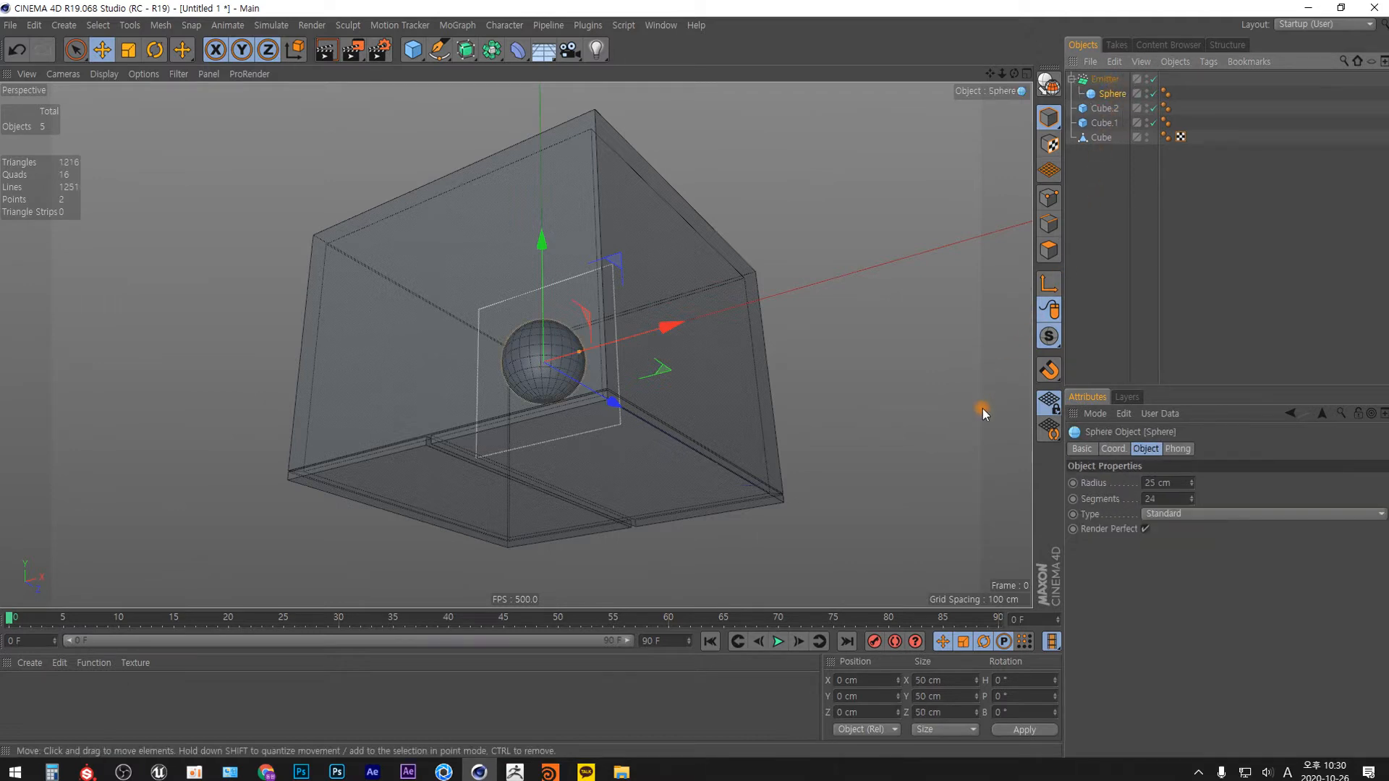
Play the animation briefly to examine how the emitter sends out its particles.
mouse_move(699, 391)
left_mouse_down("alt")
mouse_move(698, 417)
mouse_move(742, 484)
left_mouse_up("alt")
mouse_move(658, 443)
left_mouse_down("alt")
mouse_move(619, 458)
mouse_move(548, 424)
mouse_move(400, 436)
mouse_move(536, 437)
left_mouse_up("alt")
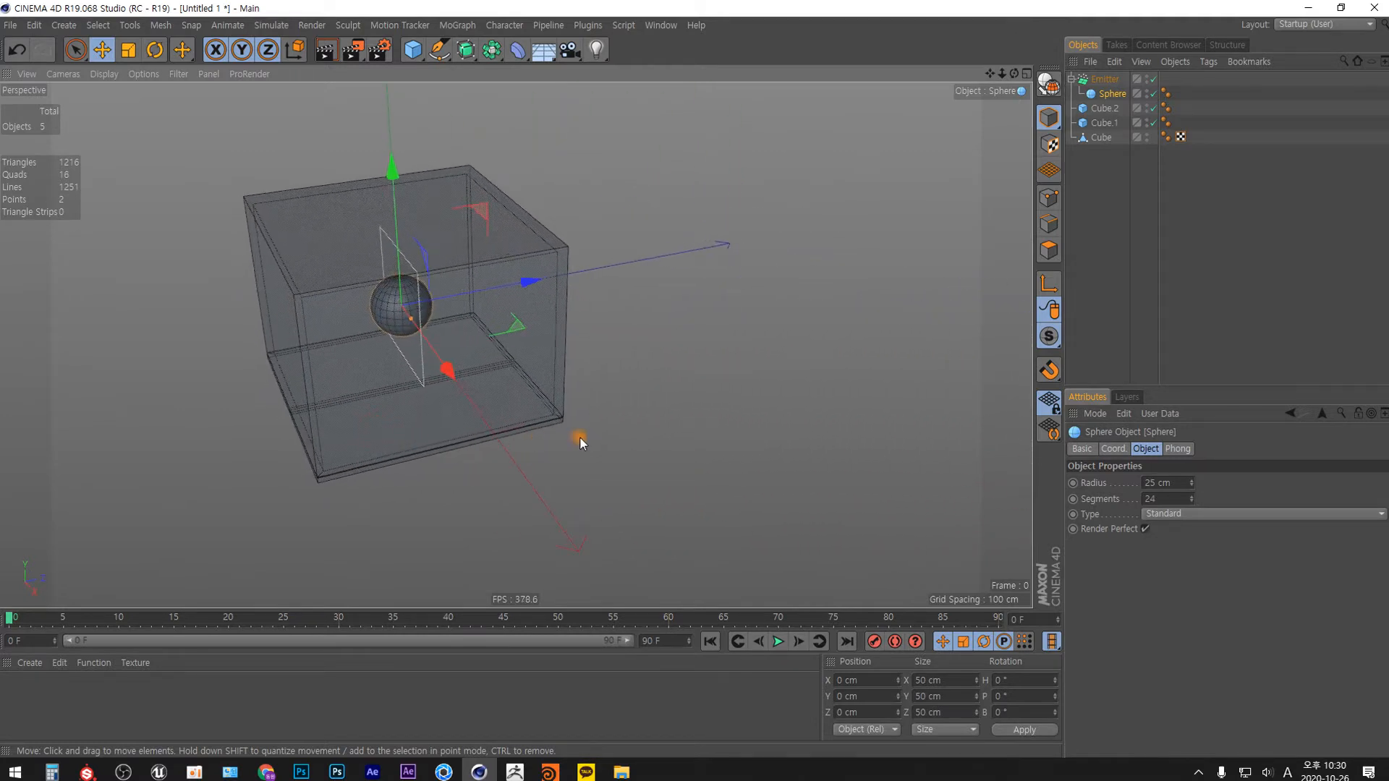
left_click(779, 642)
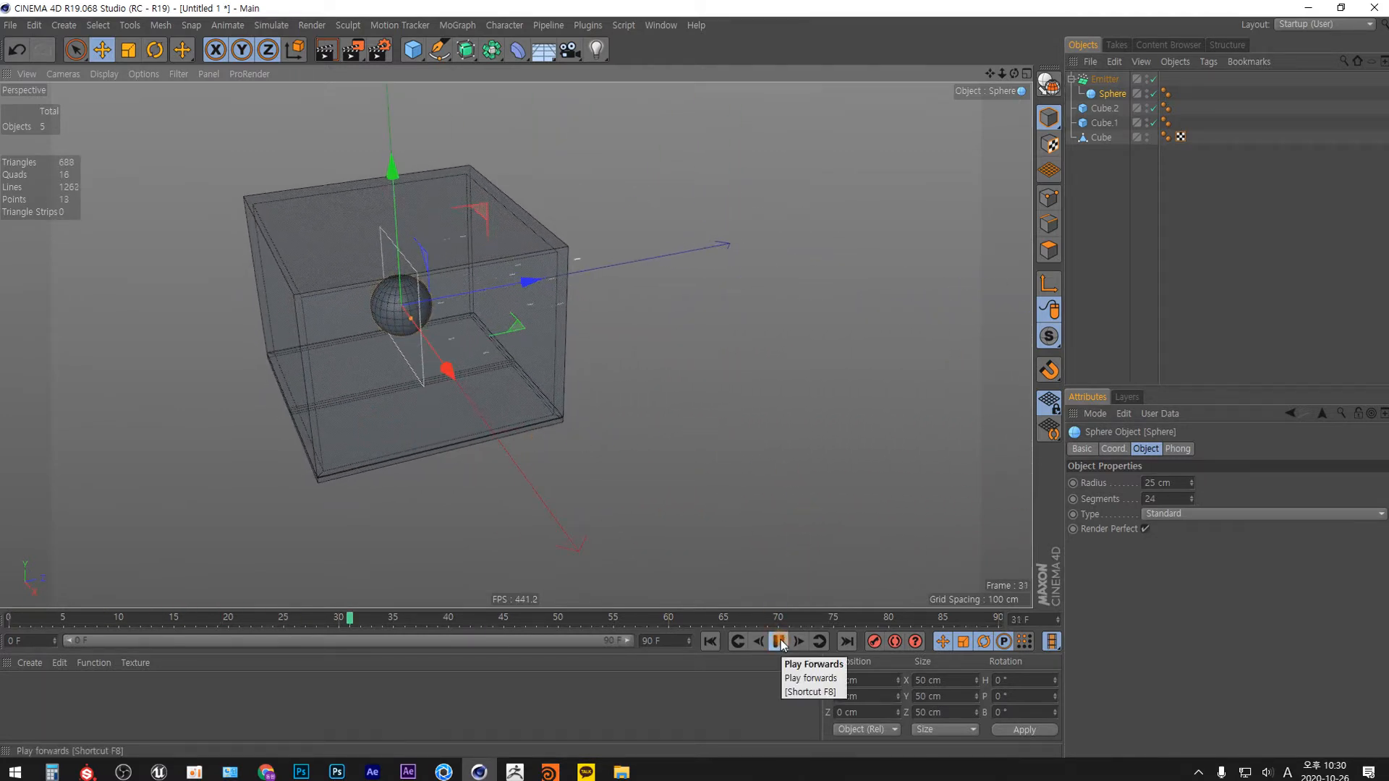
left_click(778, 641)
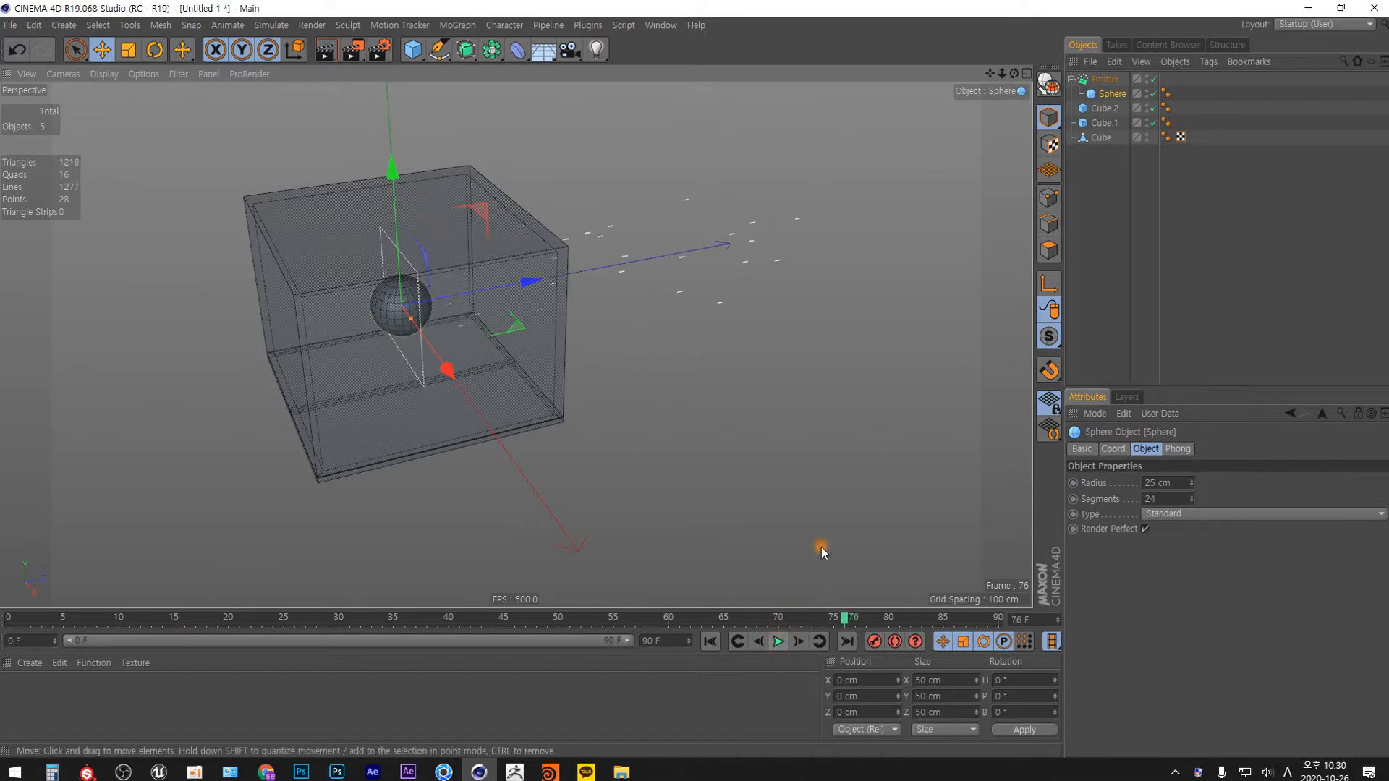
Enable Show Objects and Render Instances in the emitter's particle settings.
left_click(1114, 94)
left_click(1104, 79)
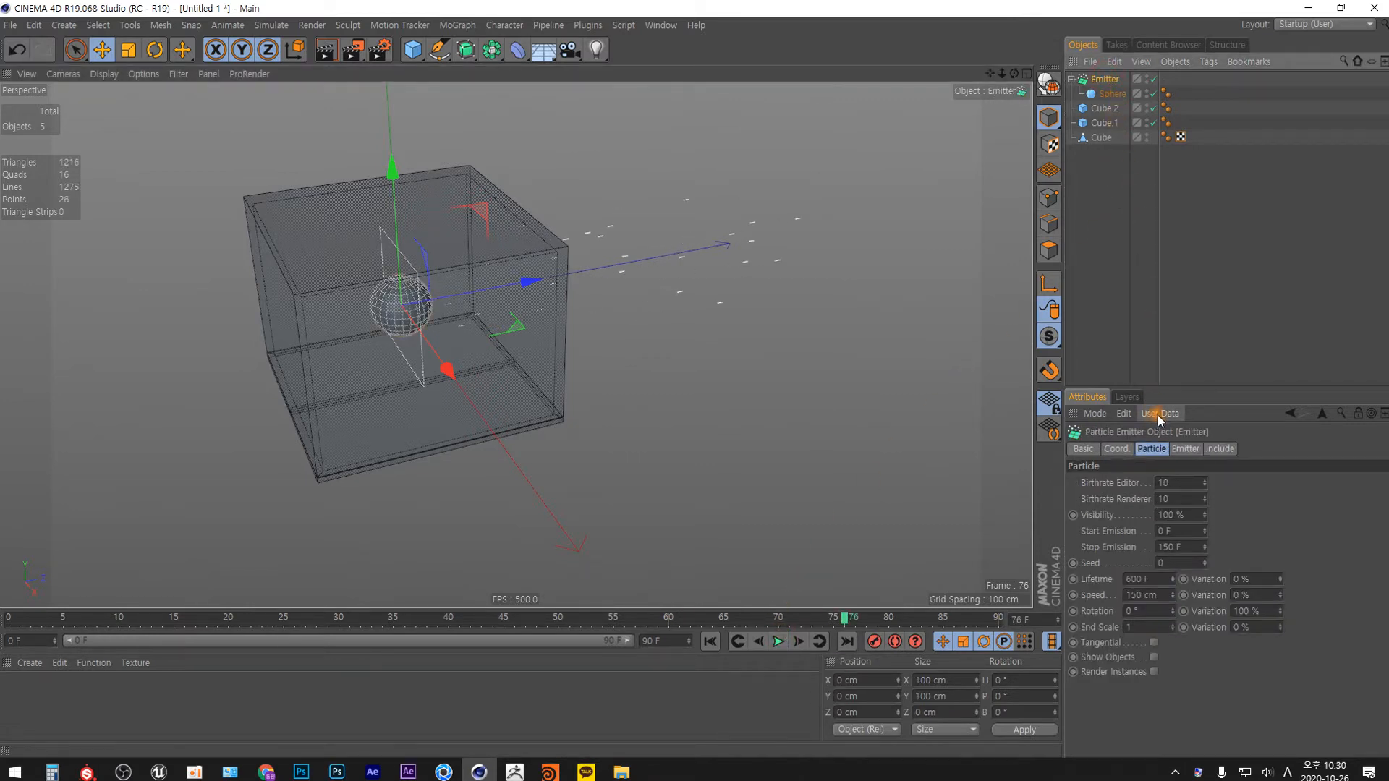
left_click_drag(1175, 385, 1179, 238)
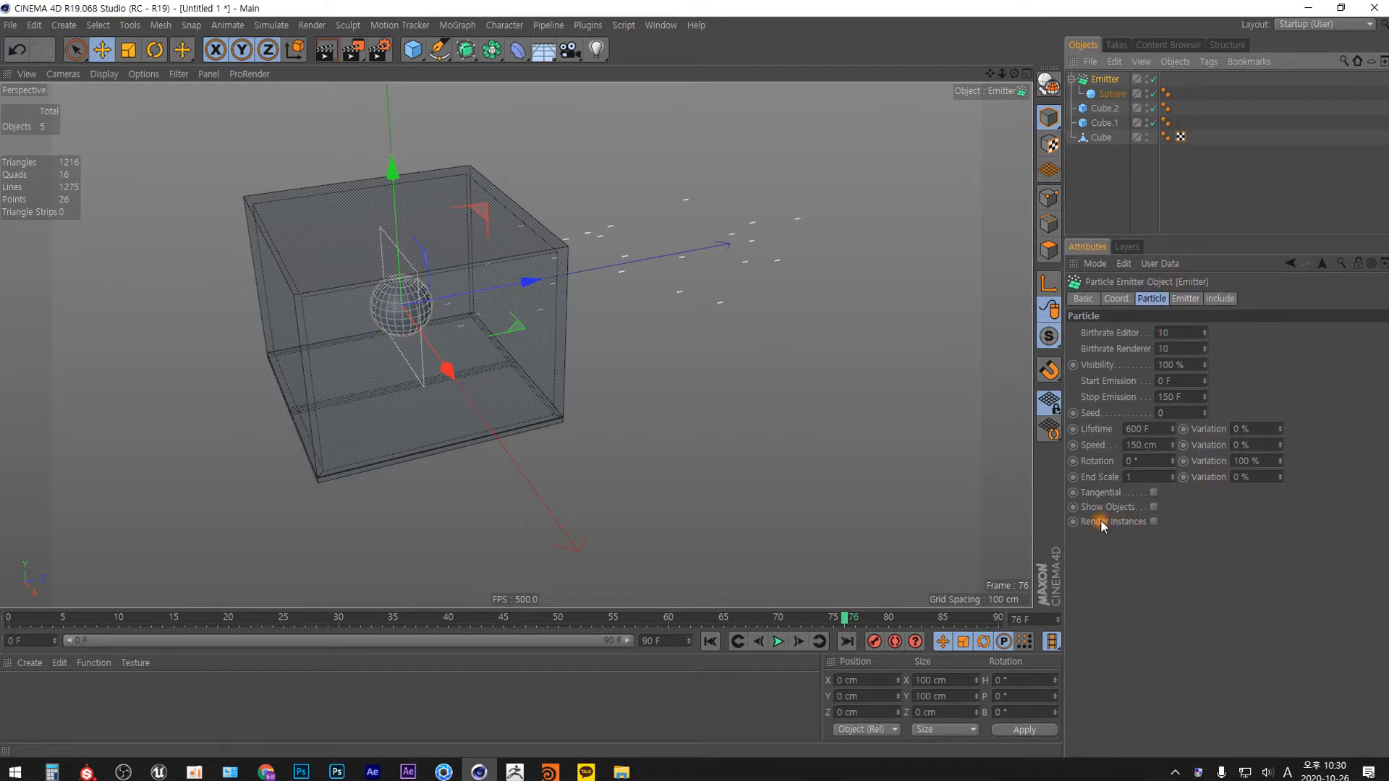
left_click(1154, 507)
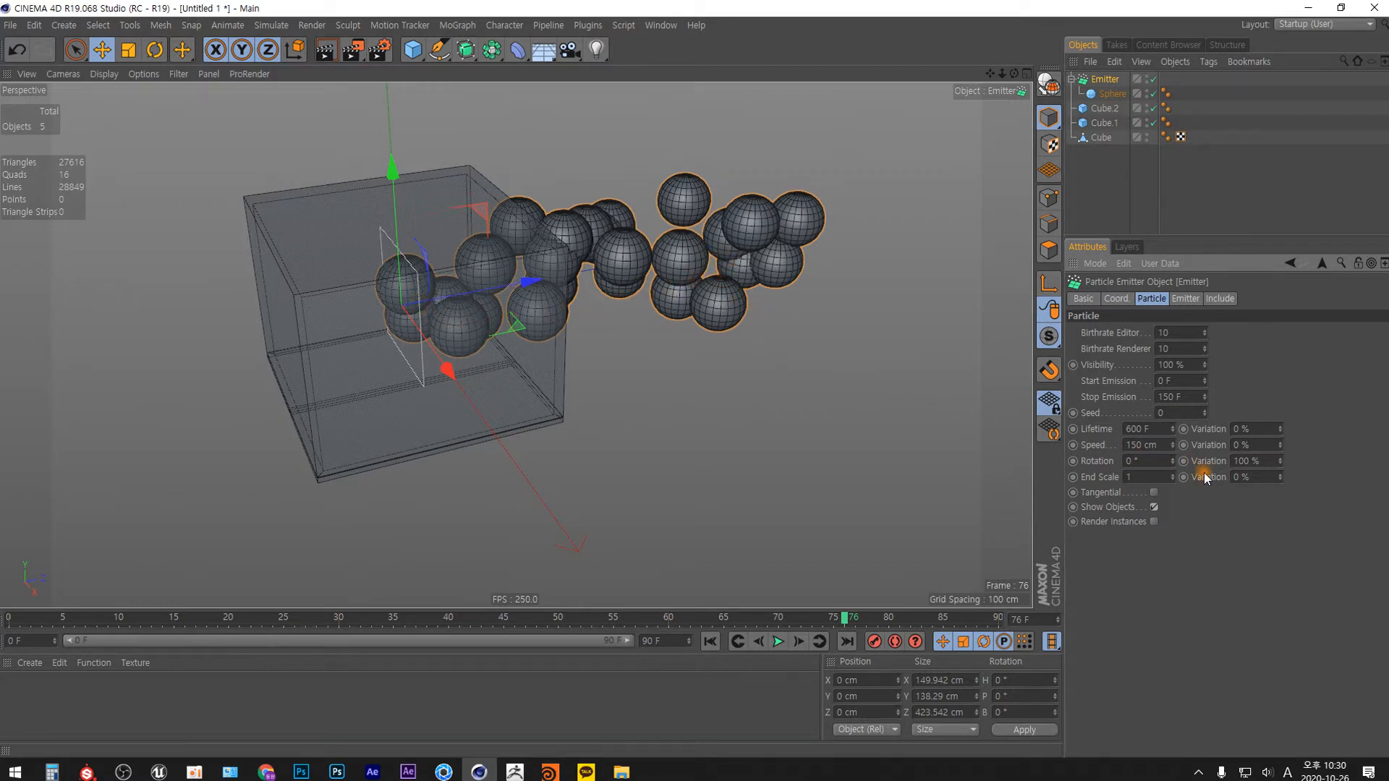
left_click(1155, 521)
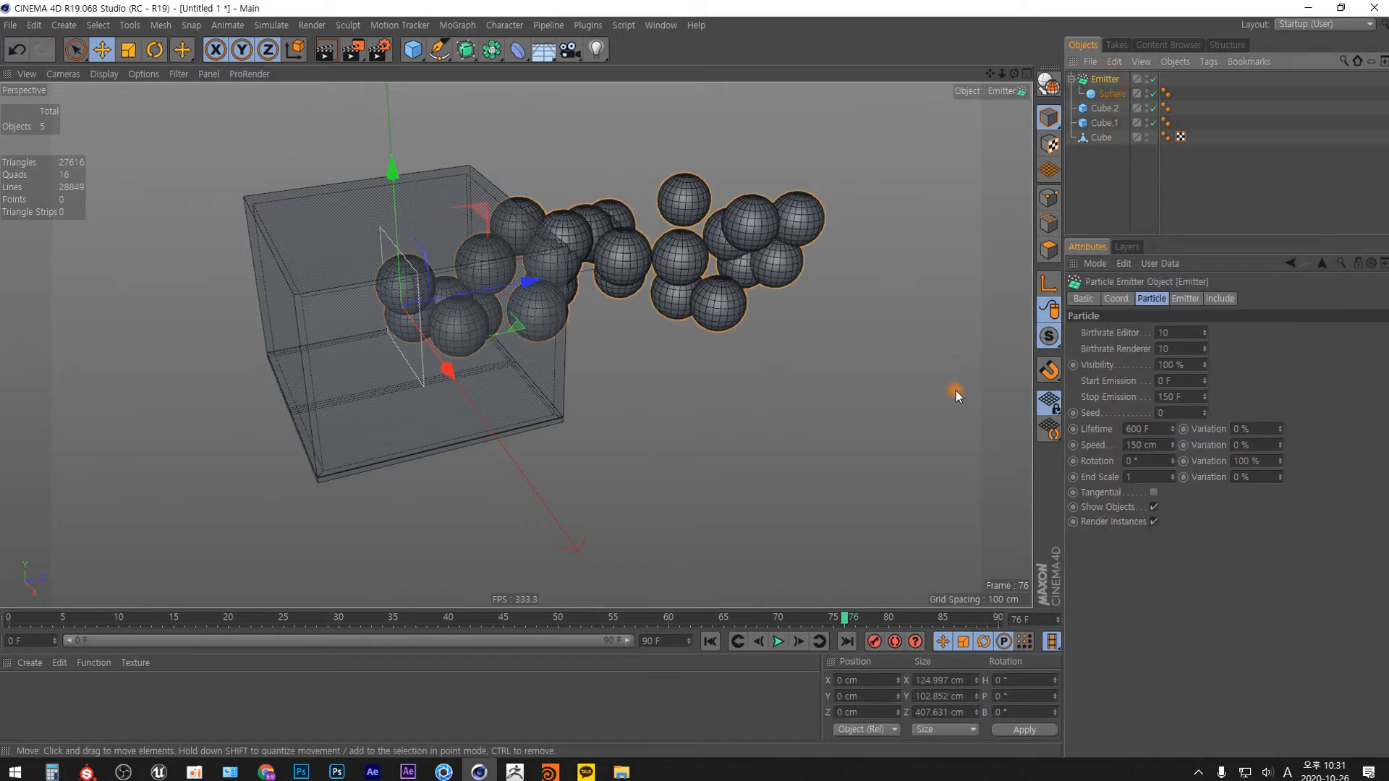
Rotate the emitter to a pitch of -90° so the spheres are emitted downward.
key("r")
left_click_drag(358, 249, 504, 231)
left_click_drag(593, 318, 753, 357, "alt")
left_click_drag(490, 397, 733, 364, "alt")
Move the emitter up near the top inside the box, to about Y 52.6 cm.
key("e")
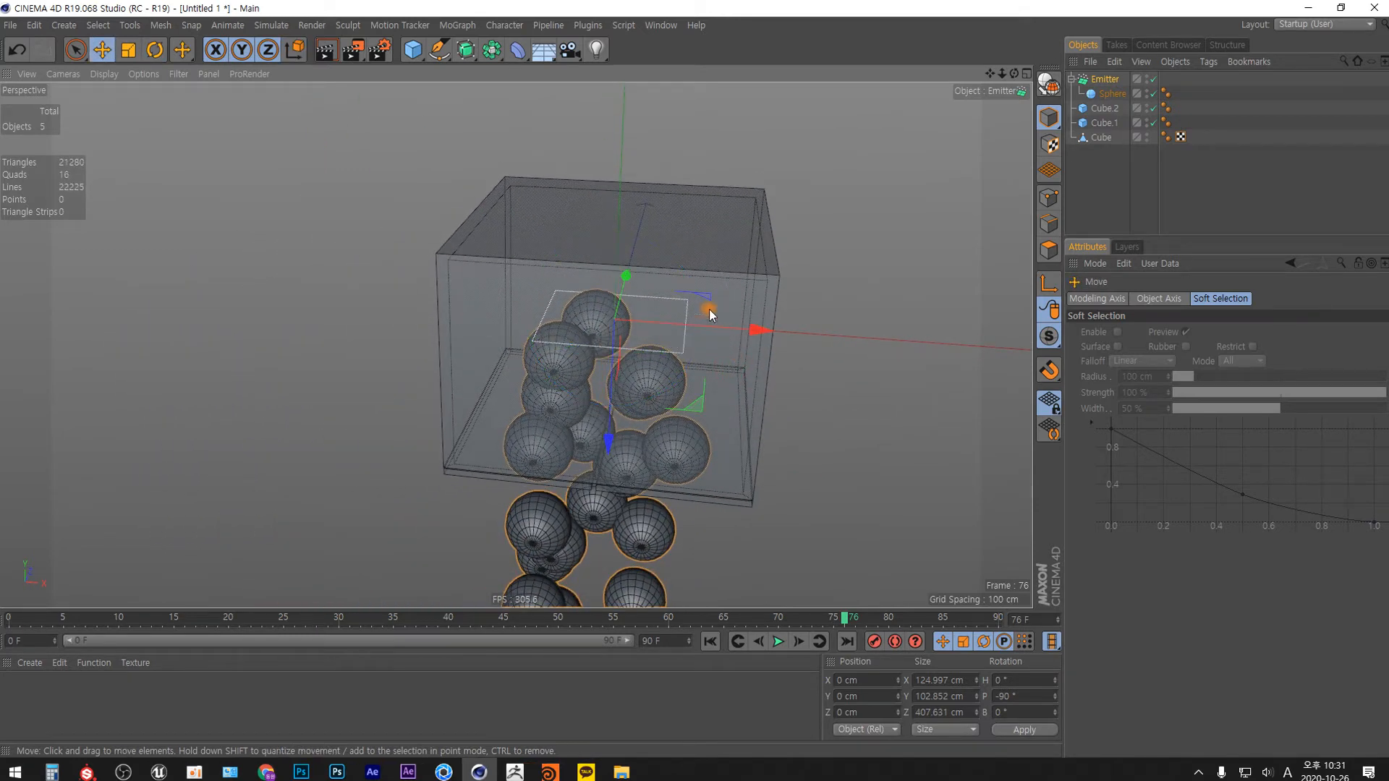
left_click_drag(609, 446, 621, 351)
right_click_drag(640, 284, 641, 198, "alt")
left_click_drag(630, 239, 635, 203, "alt")
left_click_drag(618, 335, 606, 286, "alt")
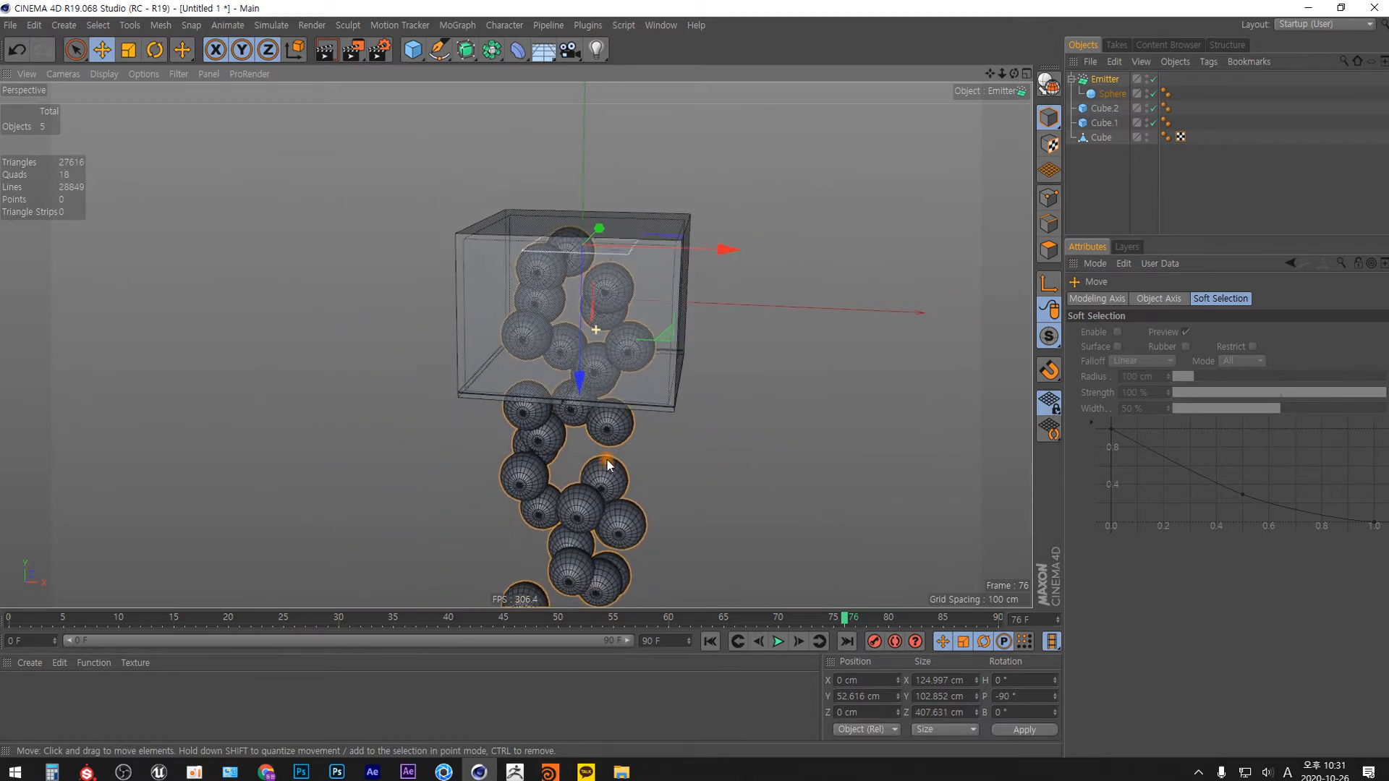
Set the emitted sphere's radius to 20 cm and return the animation to the first frame.
left_click(1118, 94)
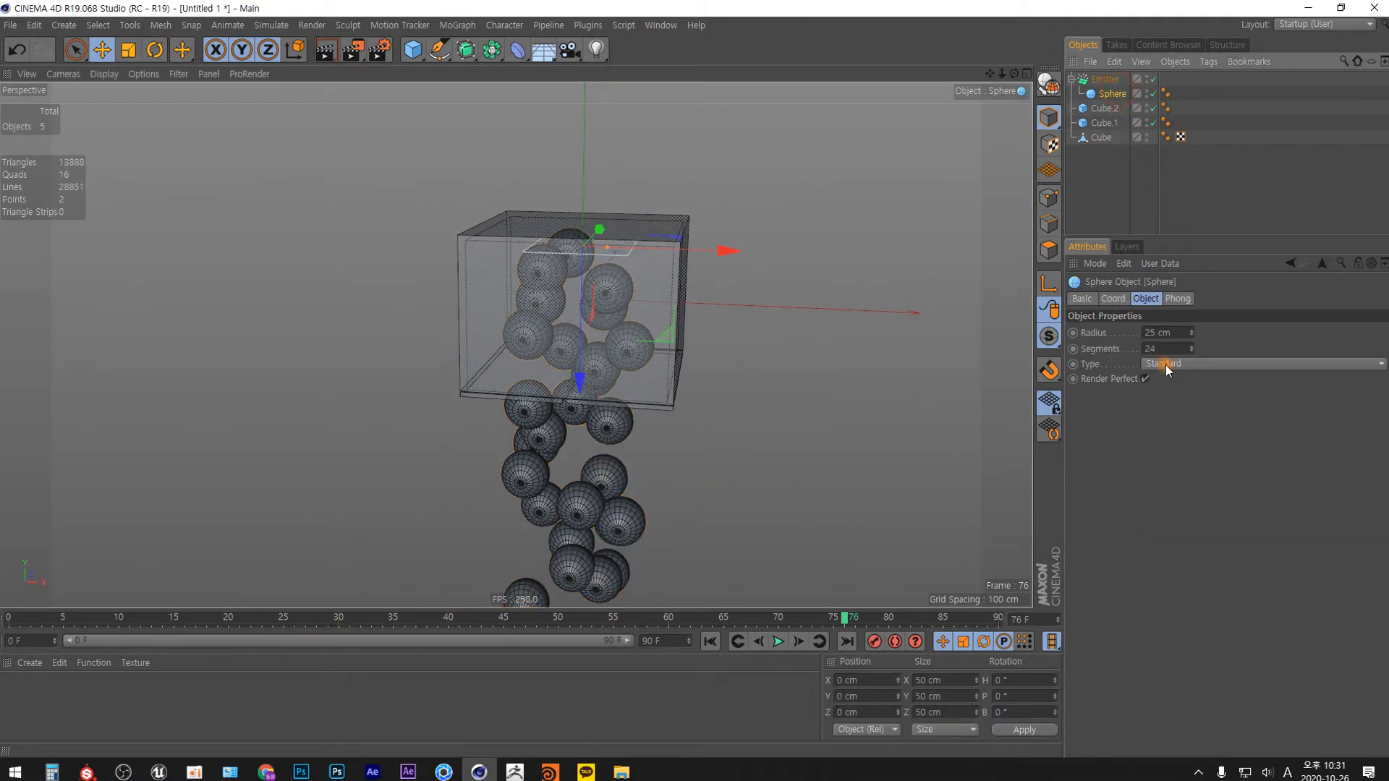
double_click(1150, 333)
type("20")
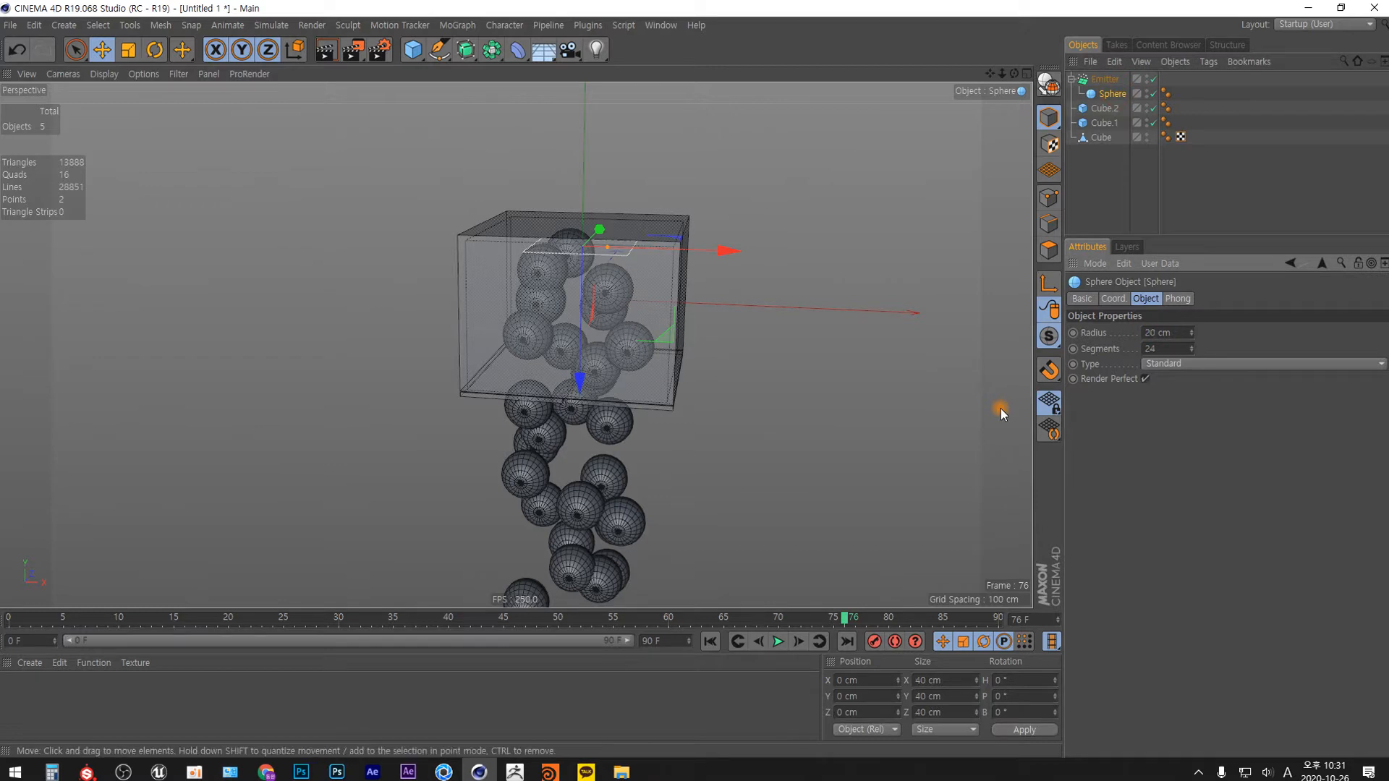
key("Return")
left_click_drag(635, 349, 609, 371, "alt")
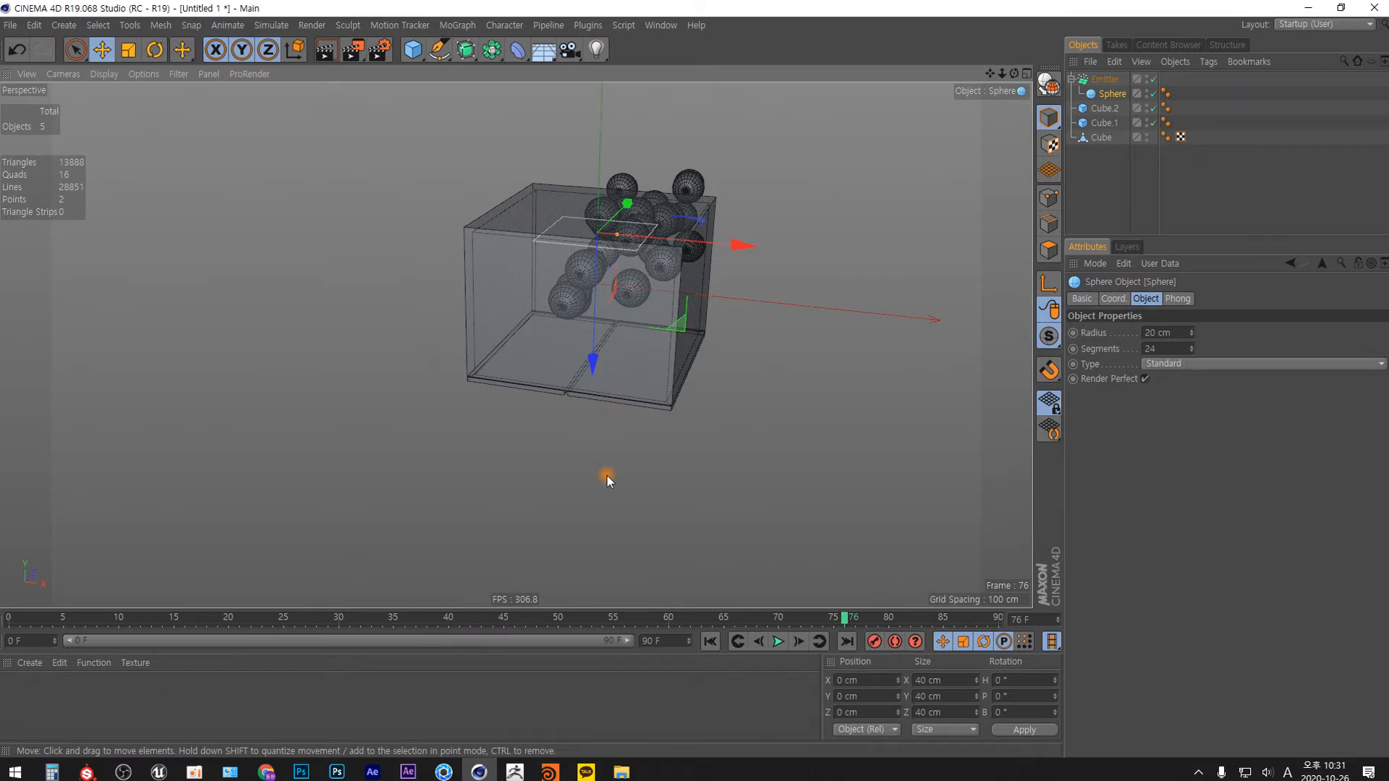
key("shift+f")
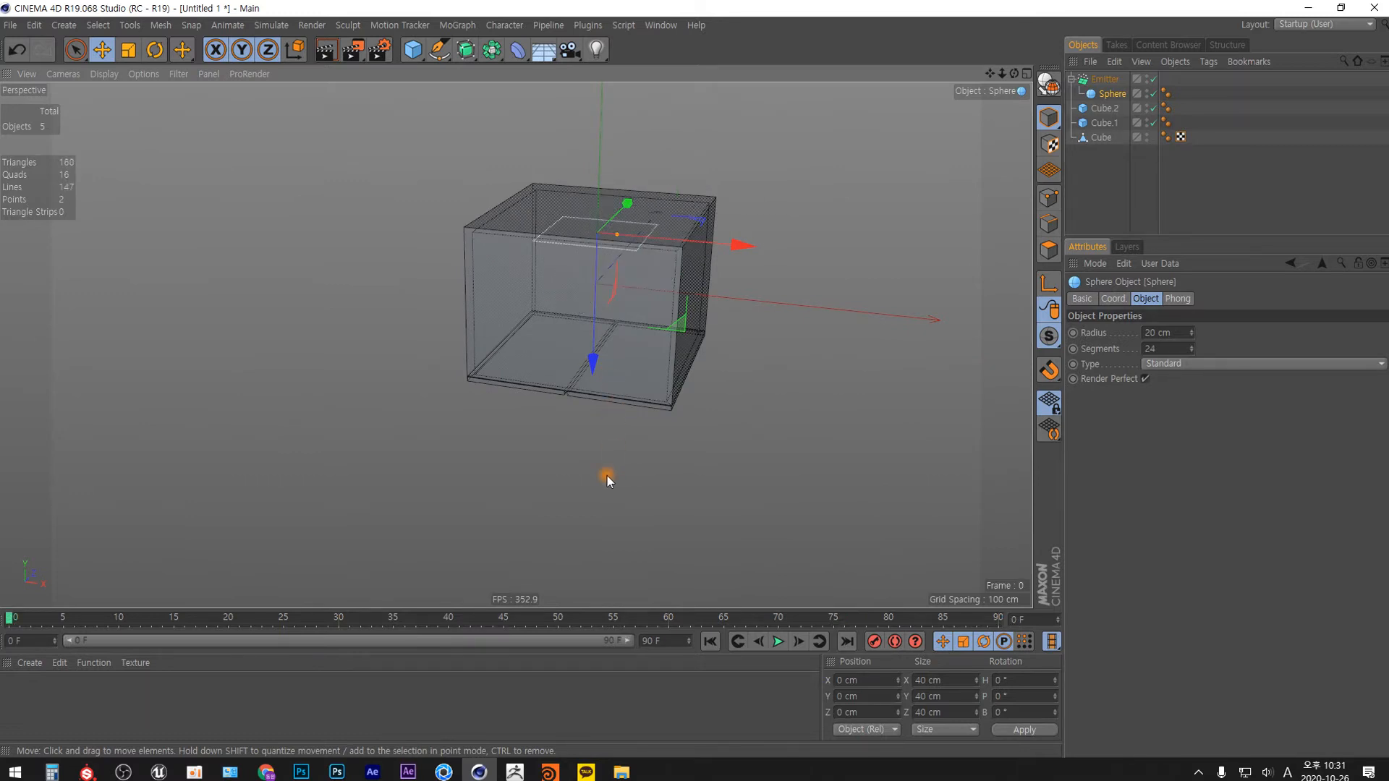
Play the animation to preview the sphere emission and add a Rigid Body tag to the emitter.
key("F8")
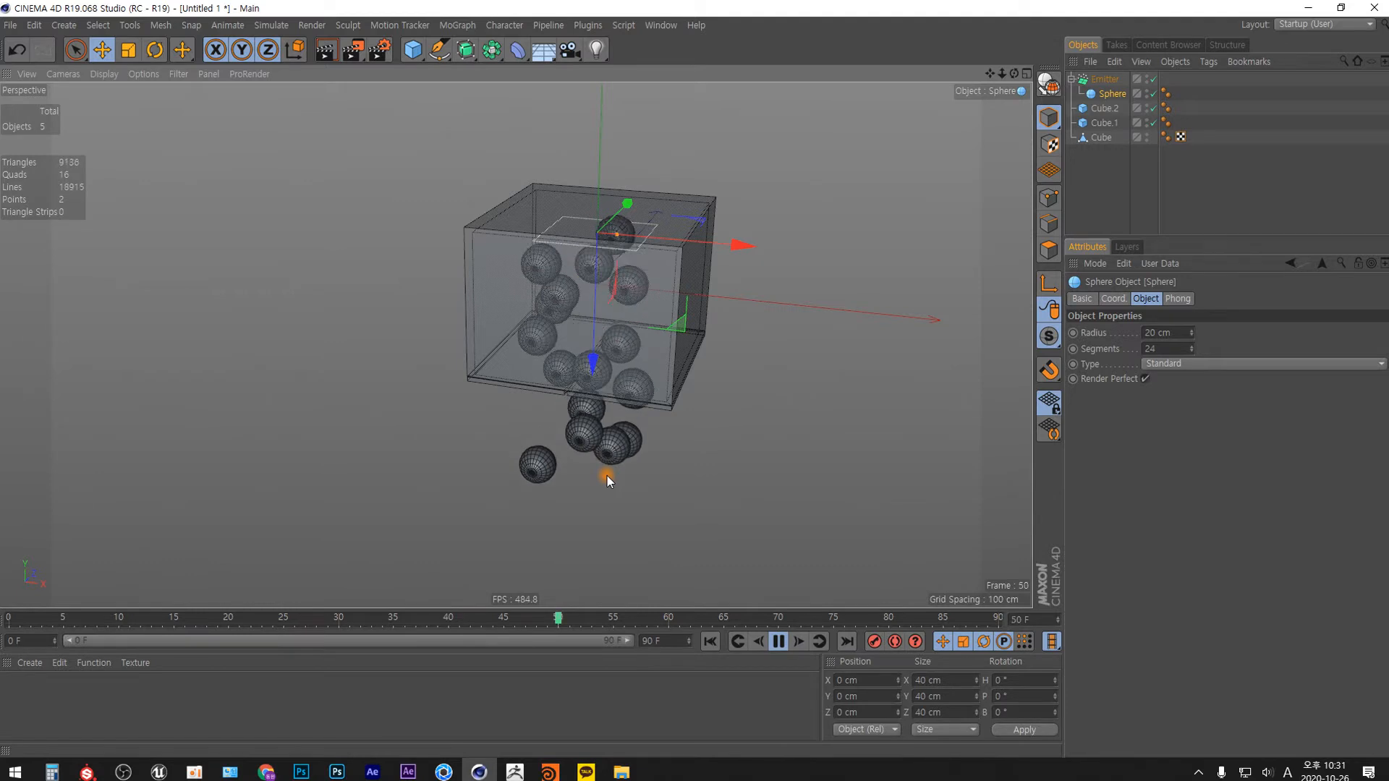
key("F8")
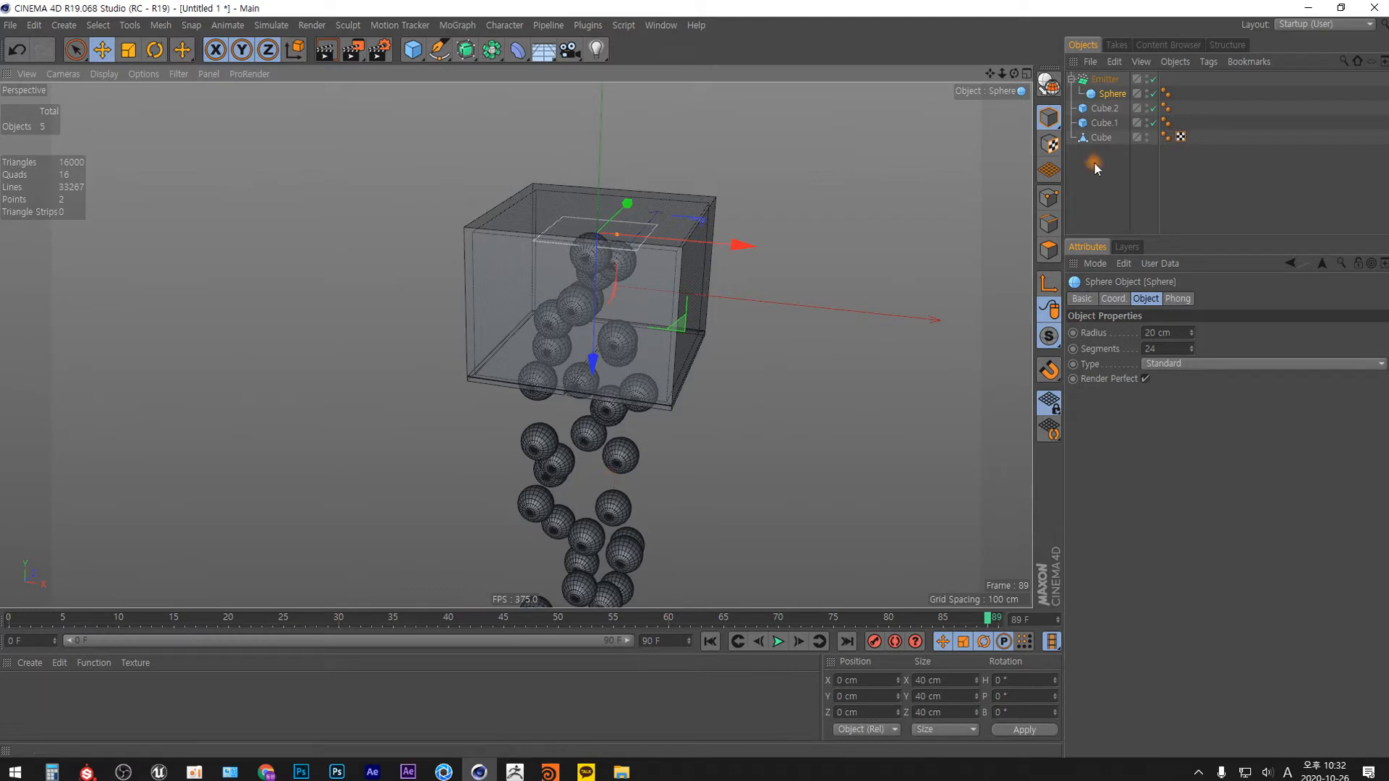
left_click(1116, 81)
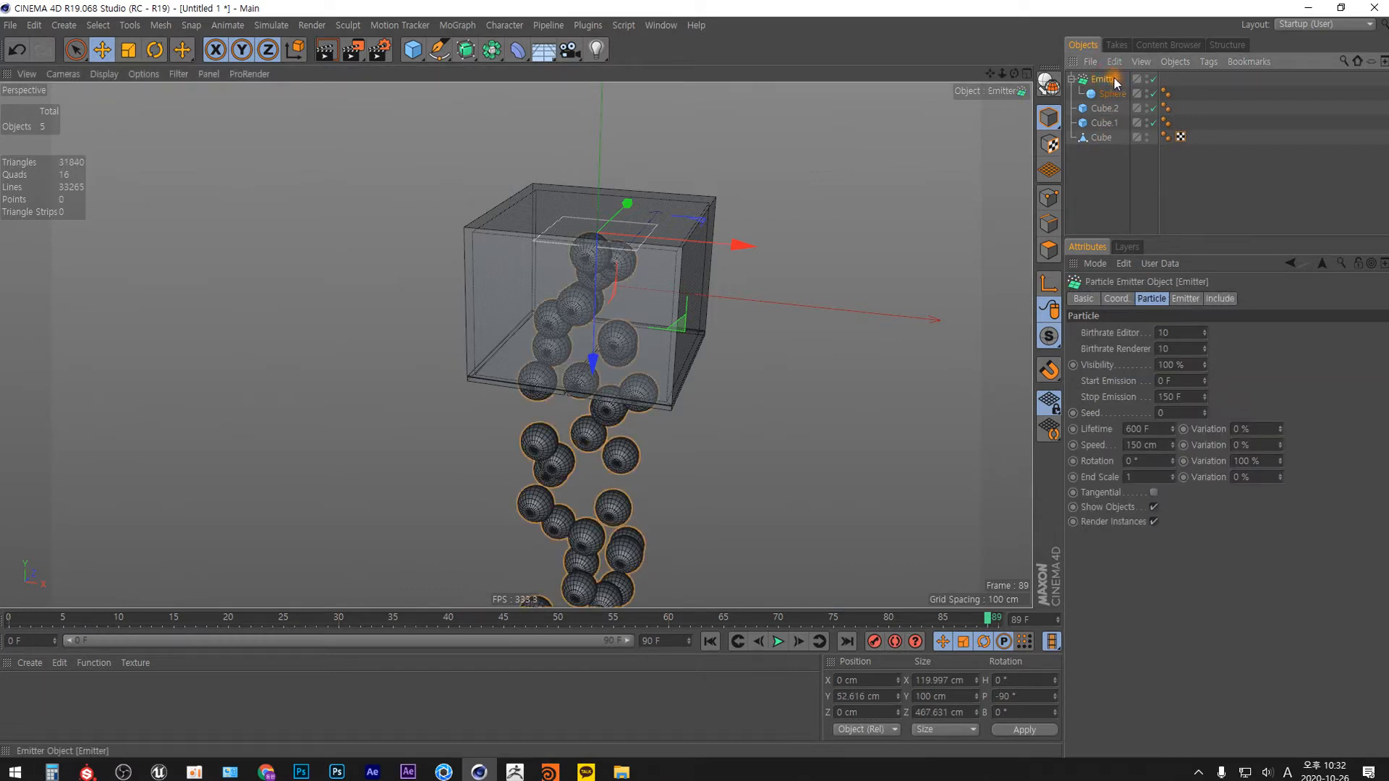
right_click(1109, 77)
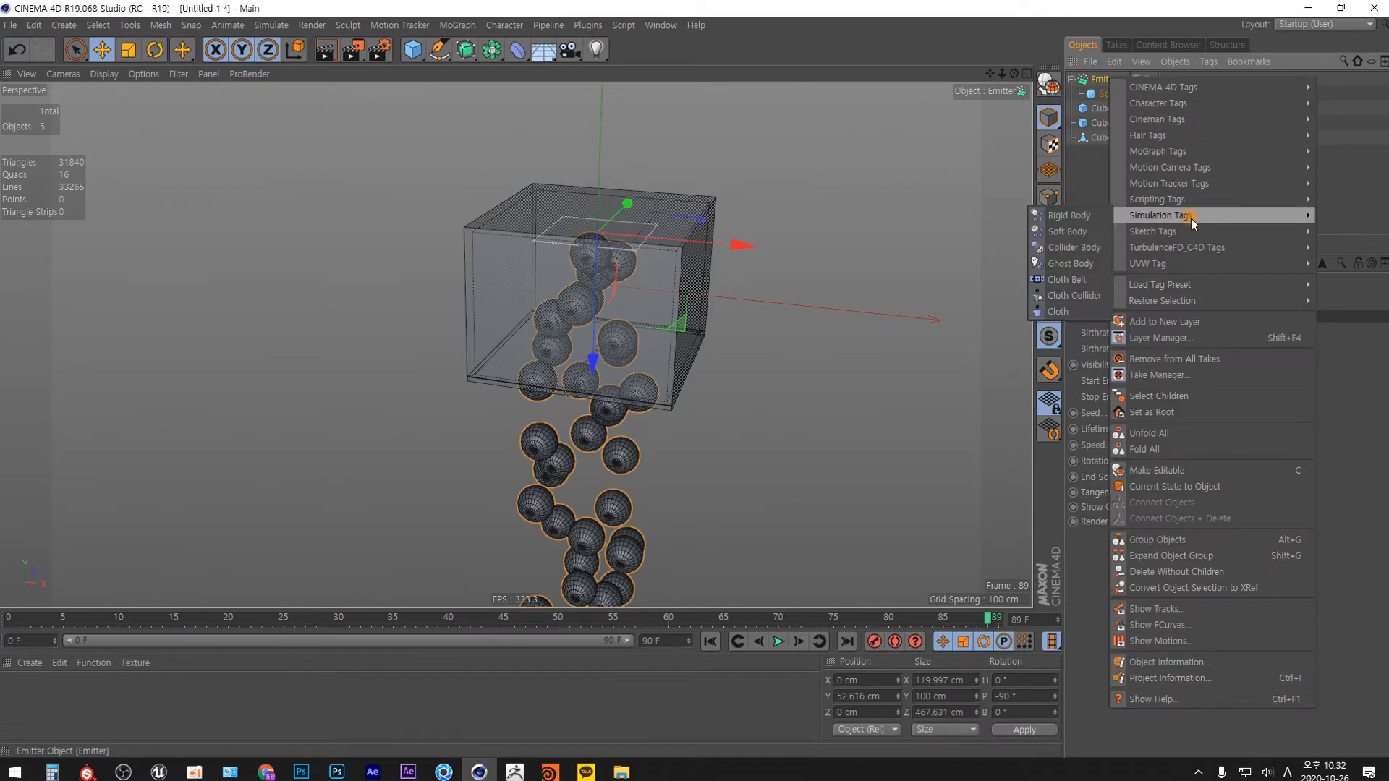
left_click(1077, 219)
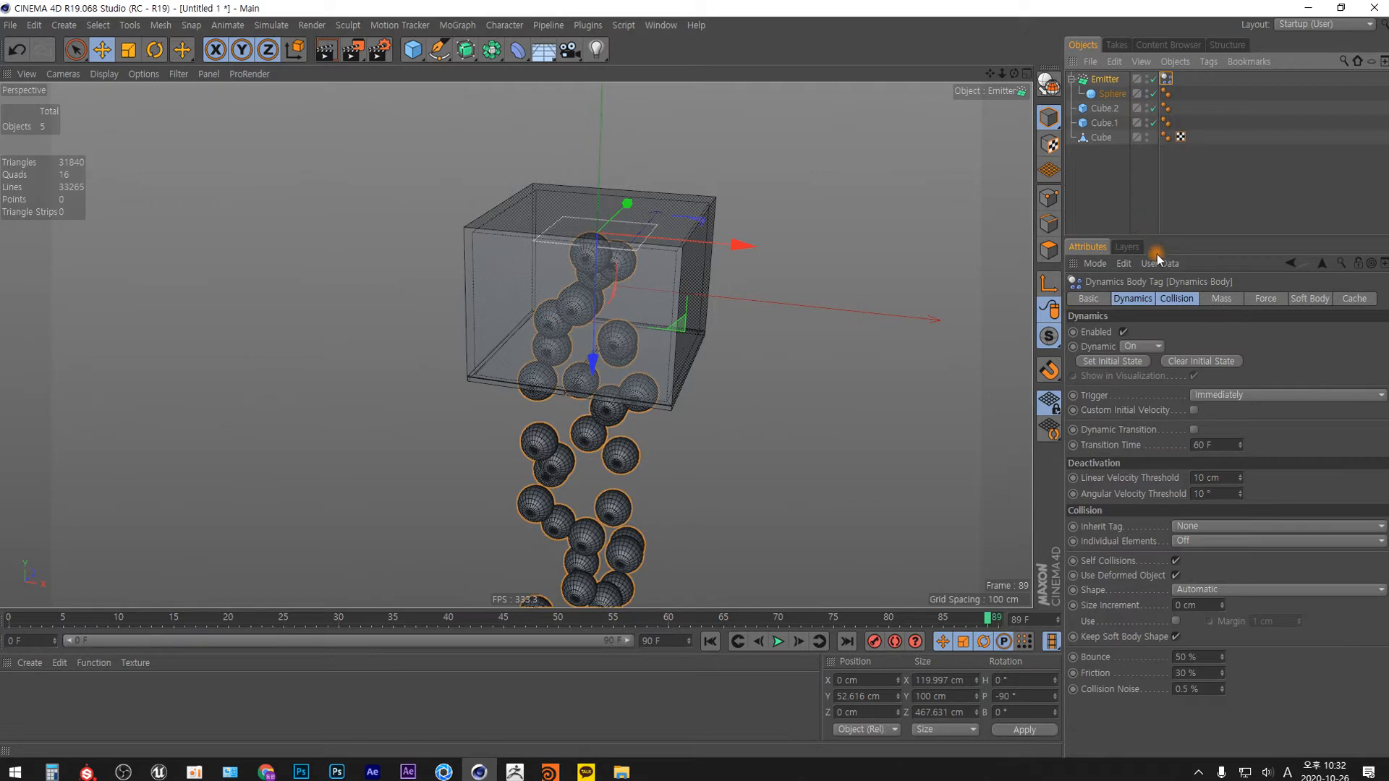
Set the emitter's dynamics collision to Inherit Tag: Apply Tag to Children and Individual Elements: All.
left_click(1181, 299)
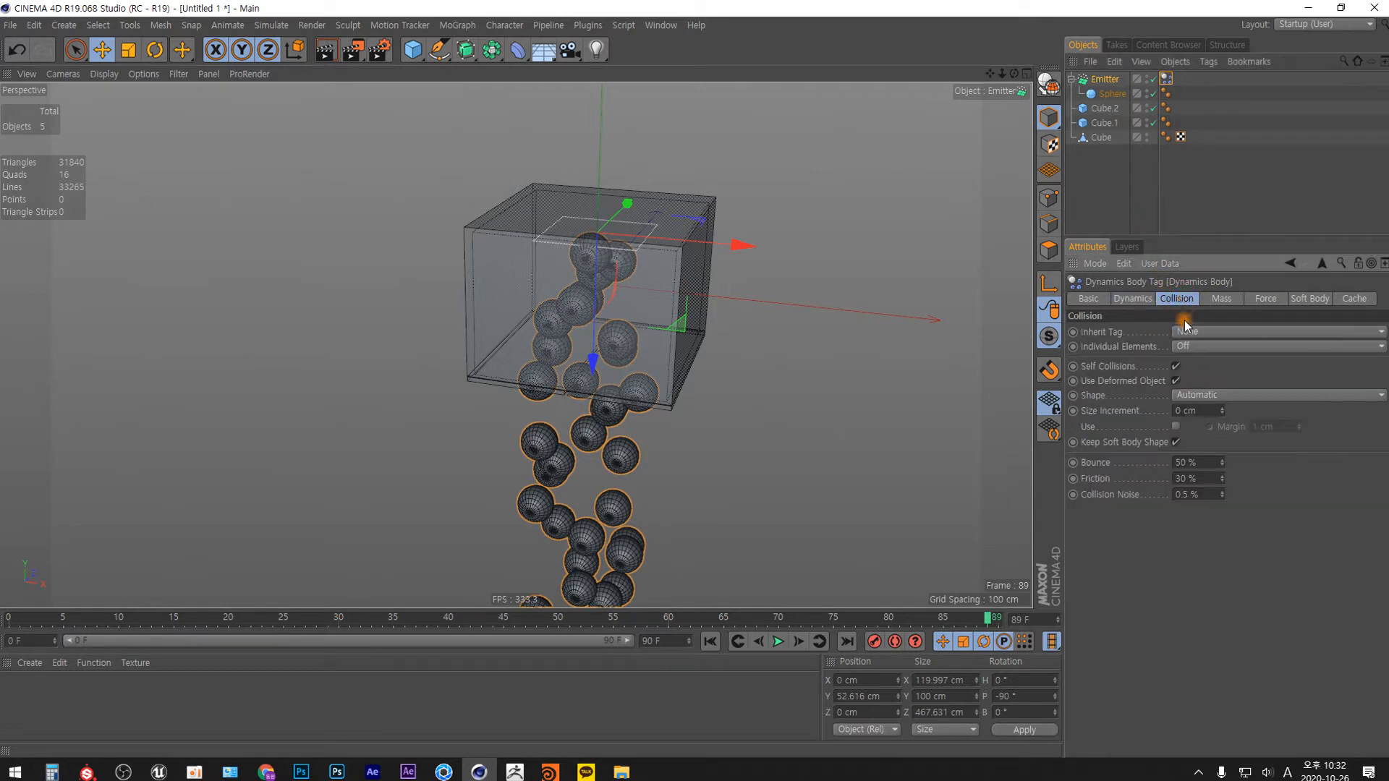
left_click(1202, 333)
left_click(1210, 348)
left_click(1221, 345)
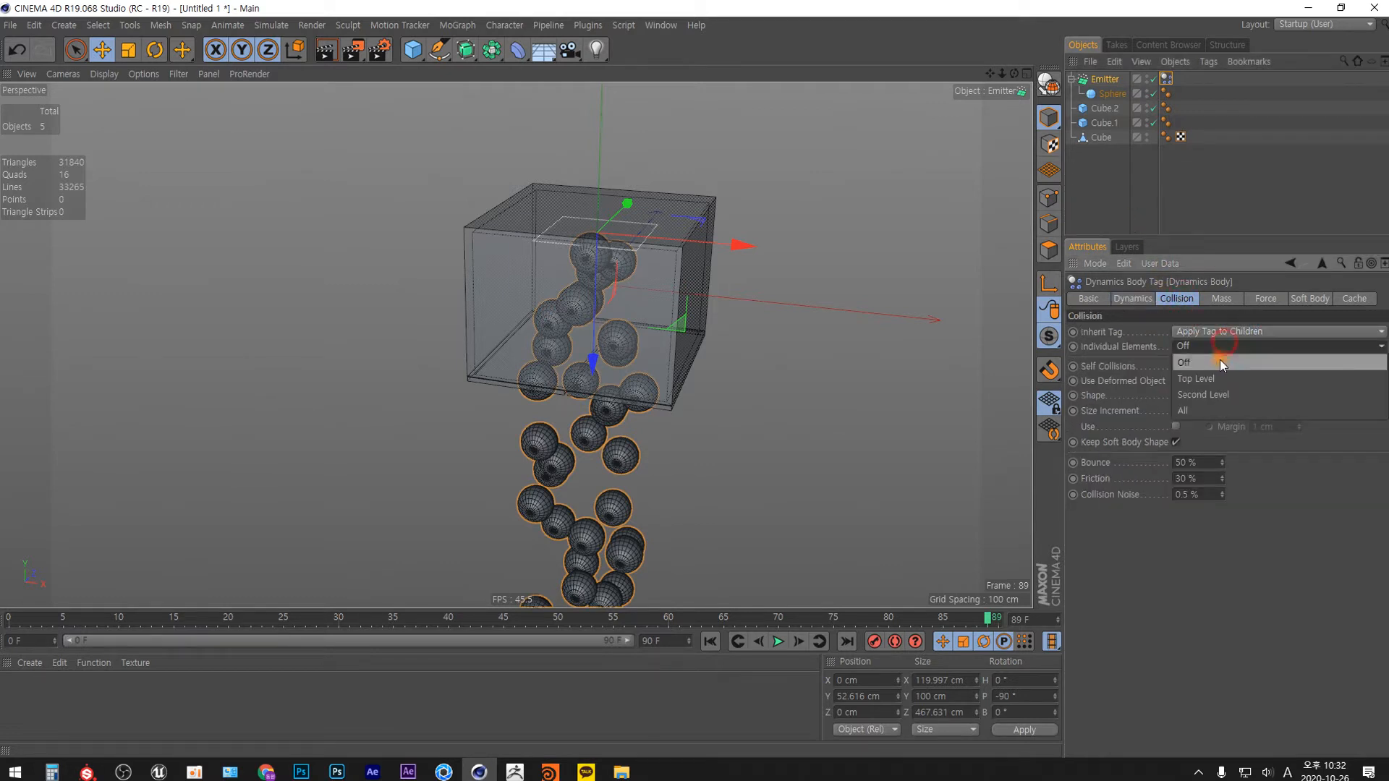
left_click(1204, 410)
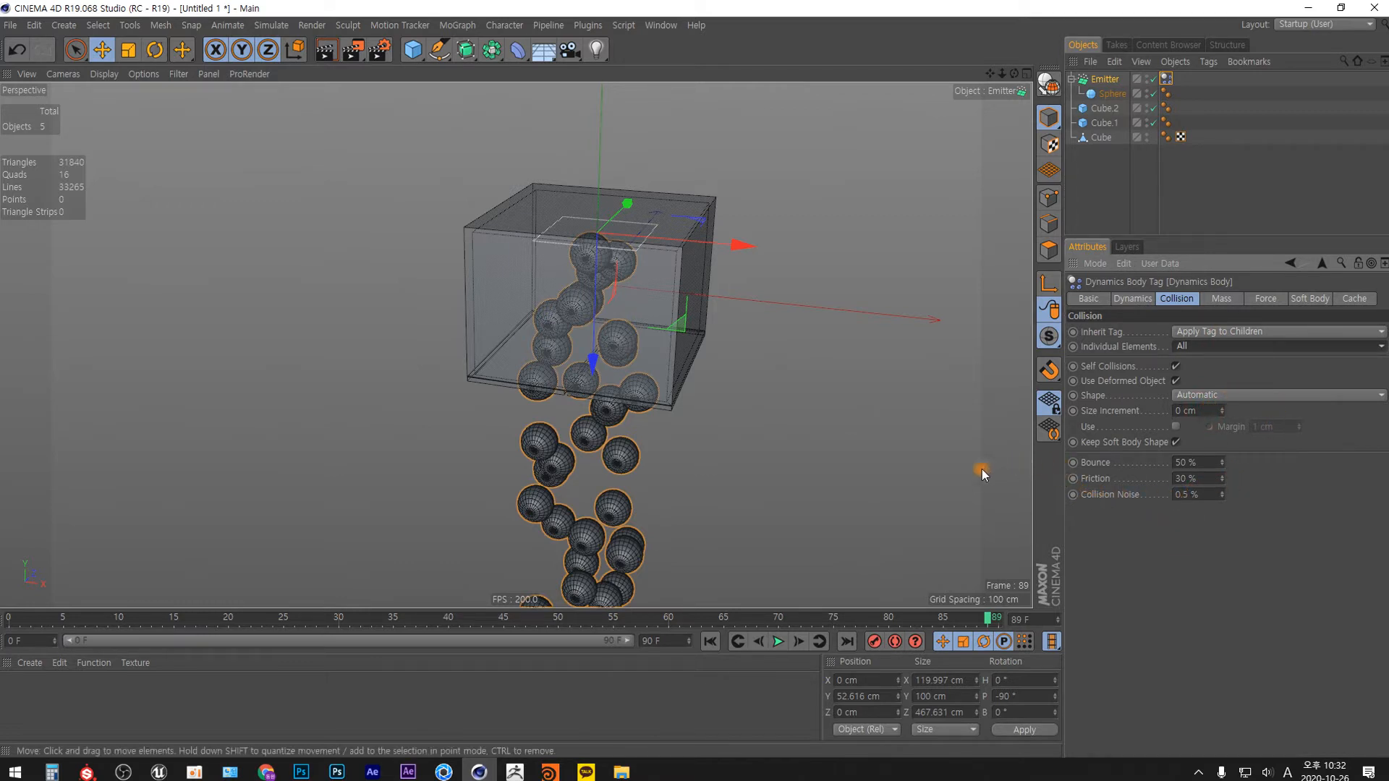
Play the simulation from the first frame to check how the rigid-body spheres fall and collide.
left_click(709, 641)
left_click(778, 642)
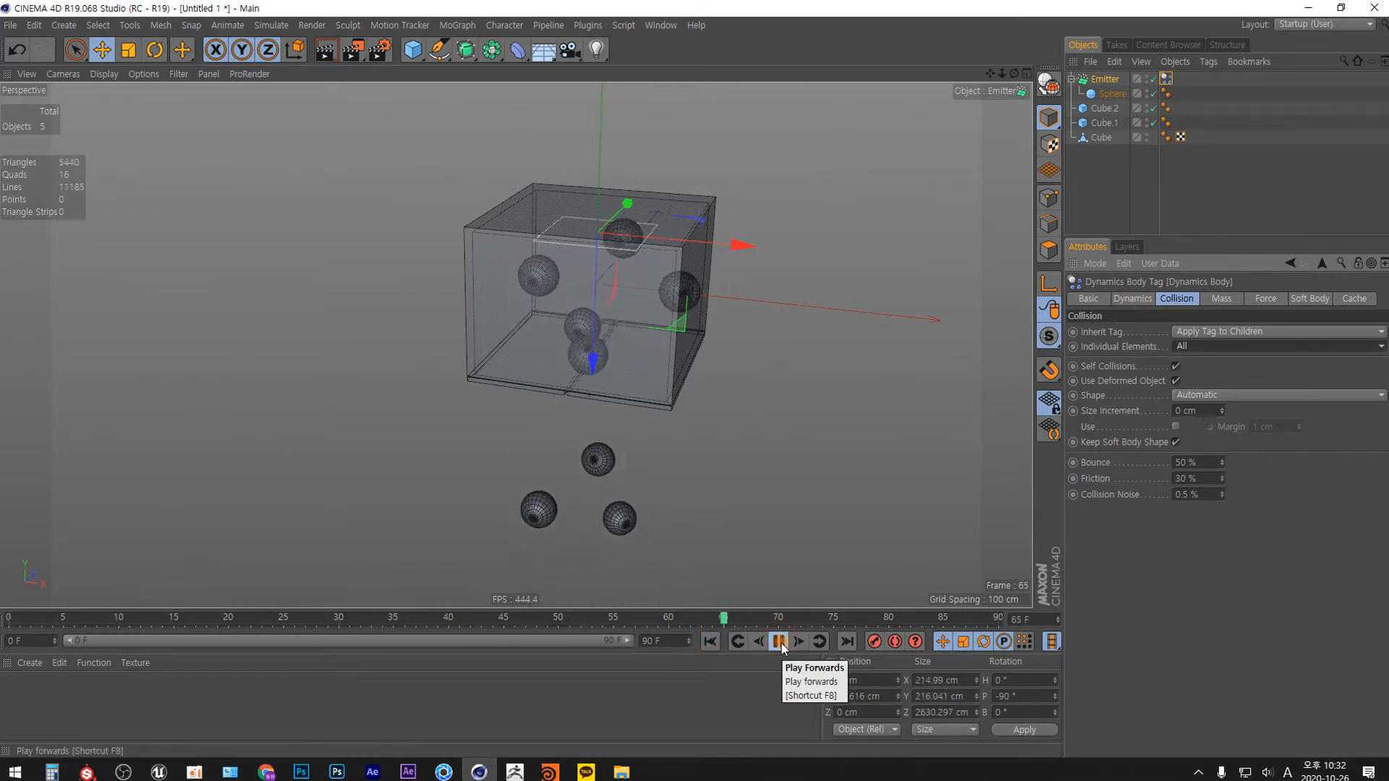
left_click(779, 642)
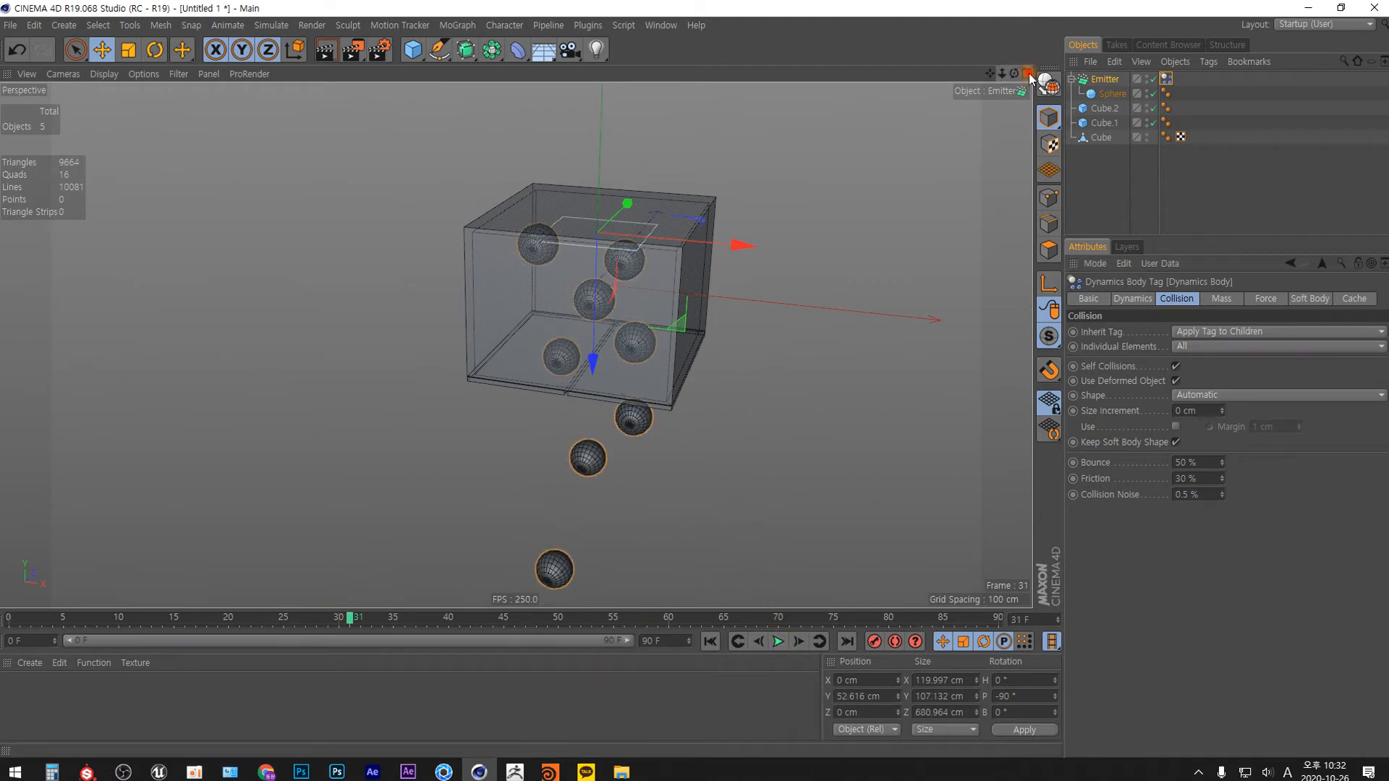
Enlarge the emitter to an X-Size of 178 cm and a Y-Size of 181 cm, nearly filling the box.
middle_click(936, 241)
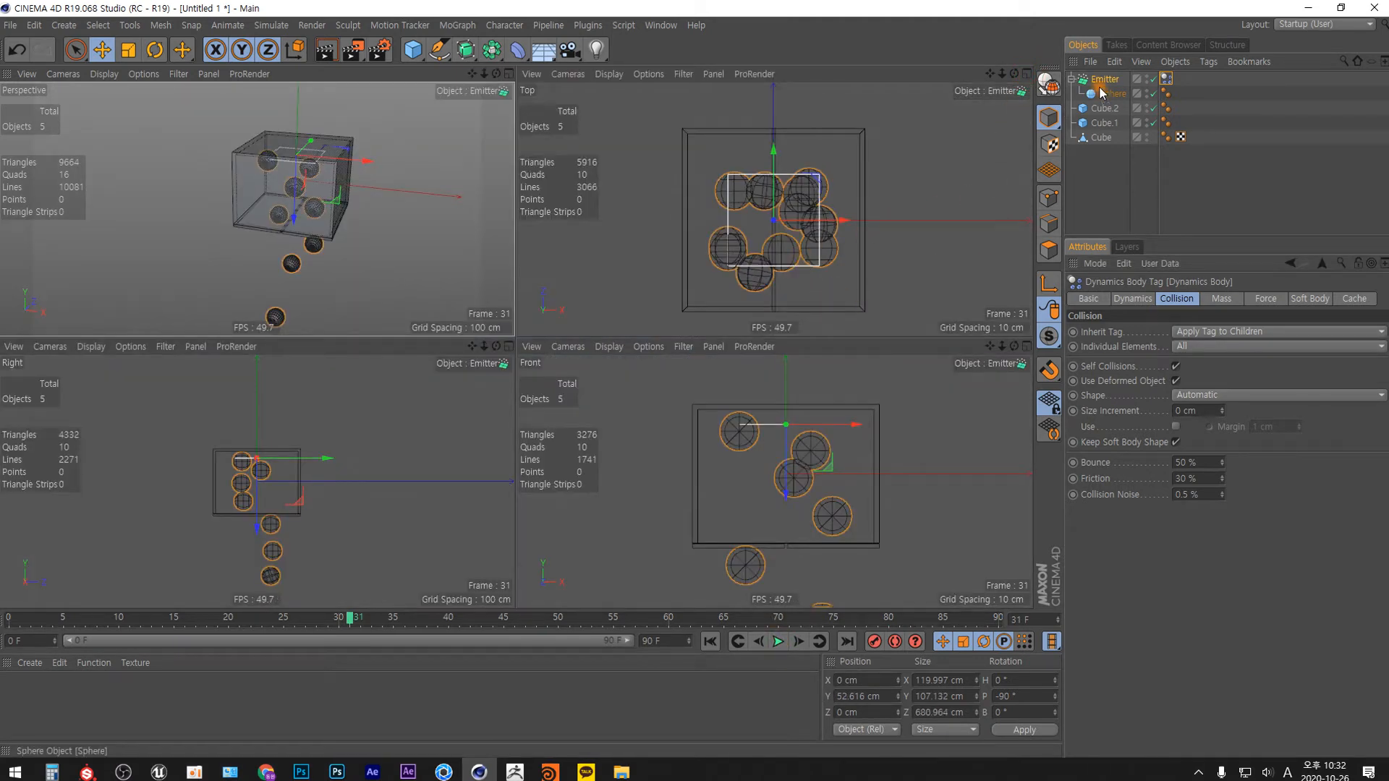
left_click(835, 231)
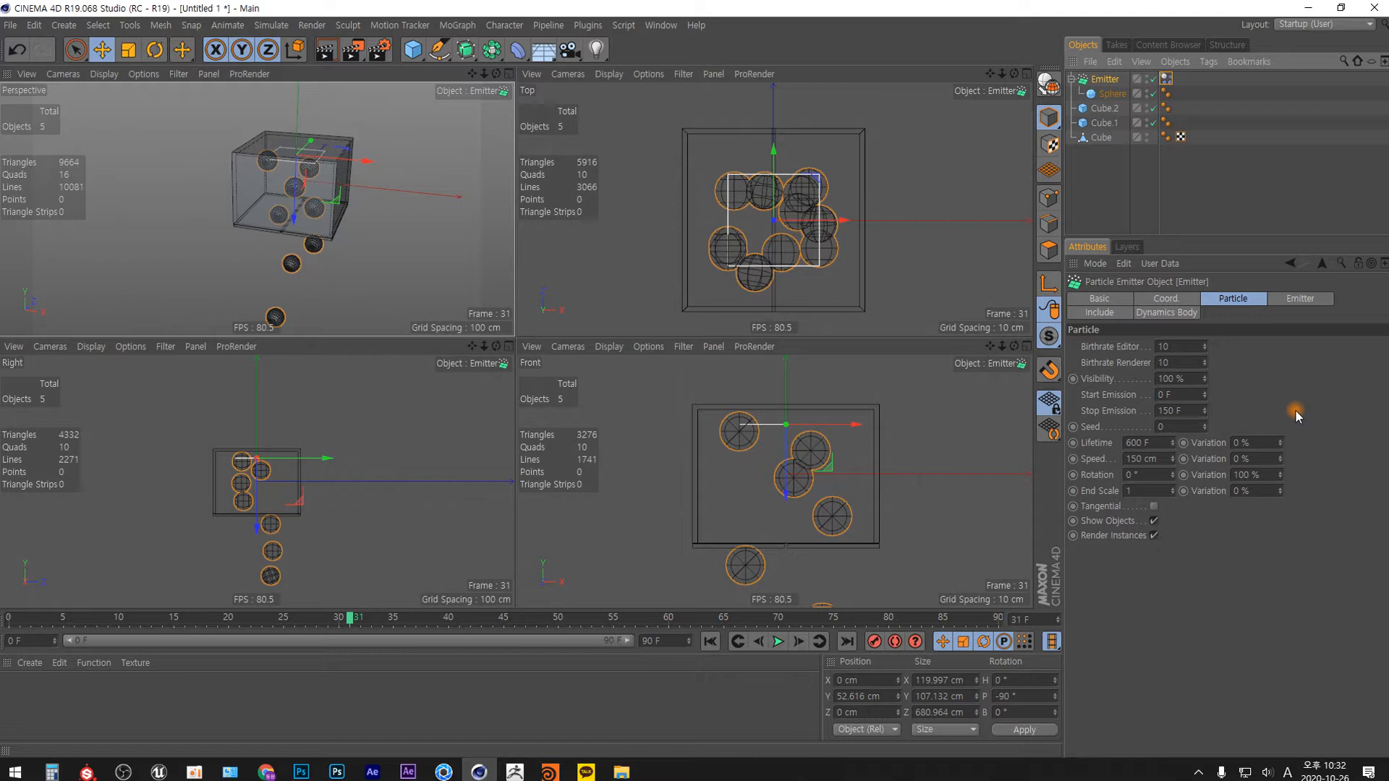
left_click(1304, 298)
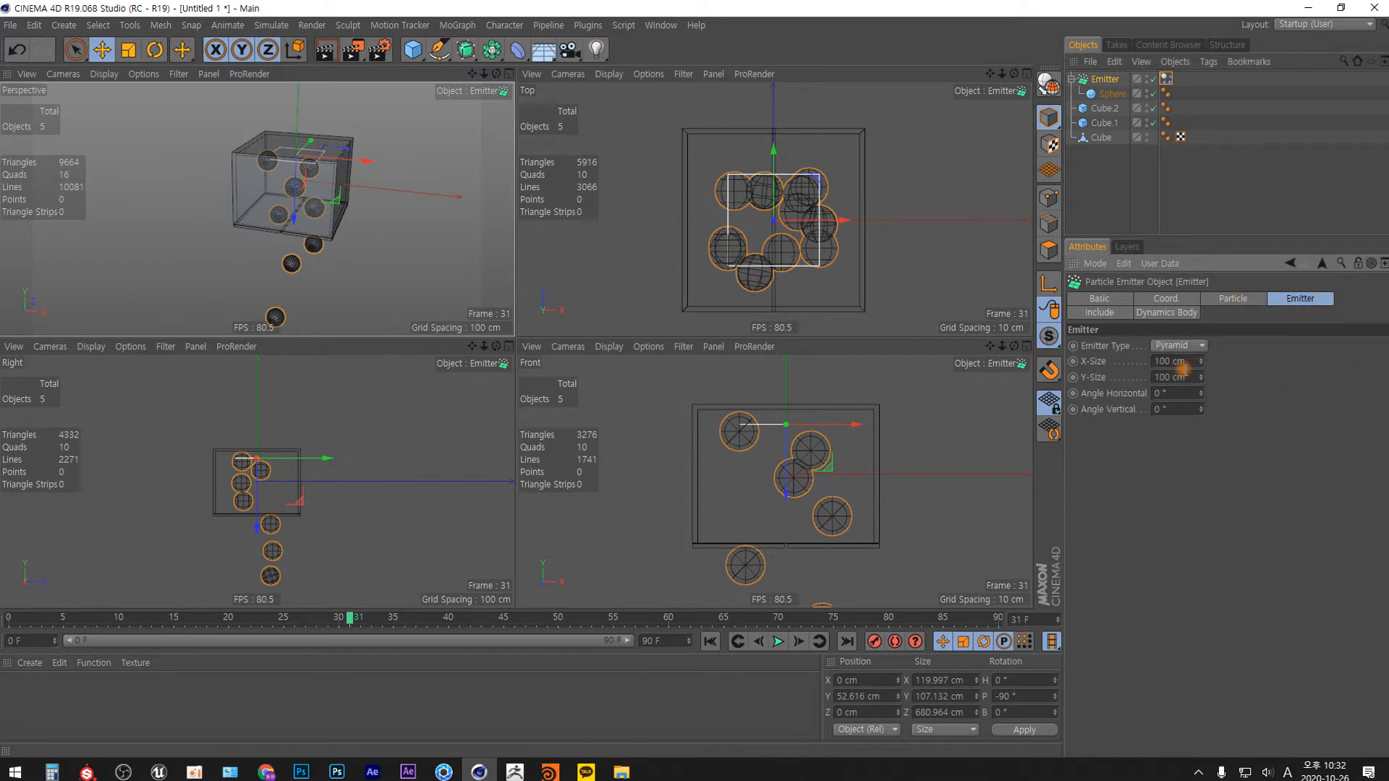
left_click_drag(1200, 360, 1204, 304)
left_click_drag(1199, 376, 1202, 328)
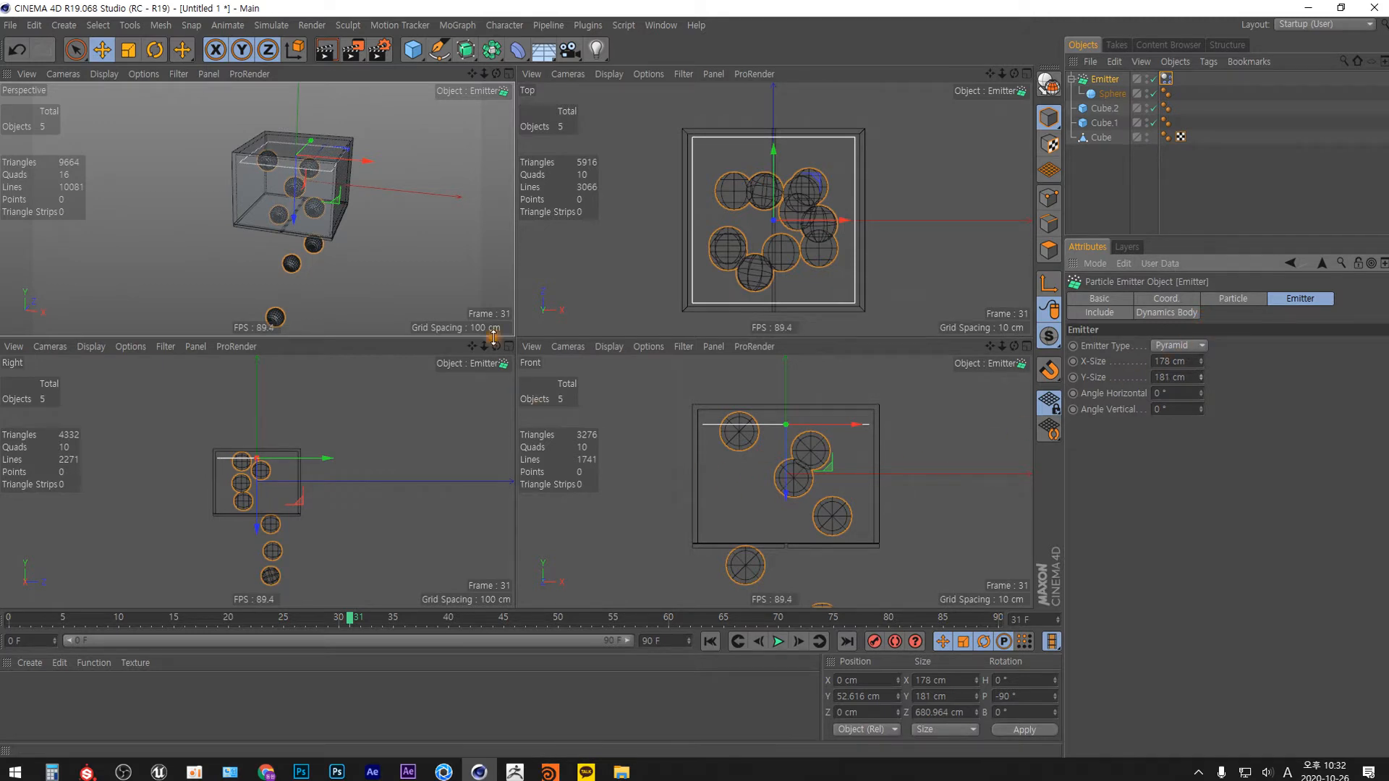
Replay the simulation from the first frame in the perspective view to examine the sphere spread and density.
left_click(509, 74)
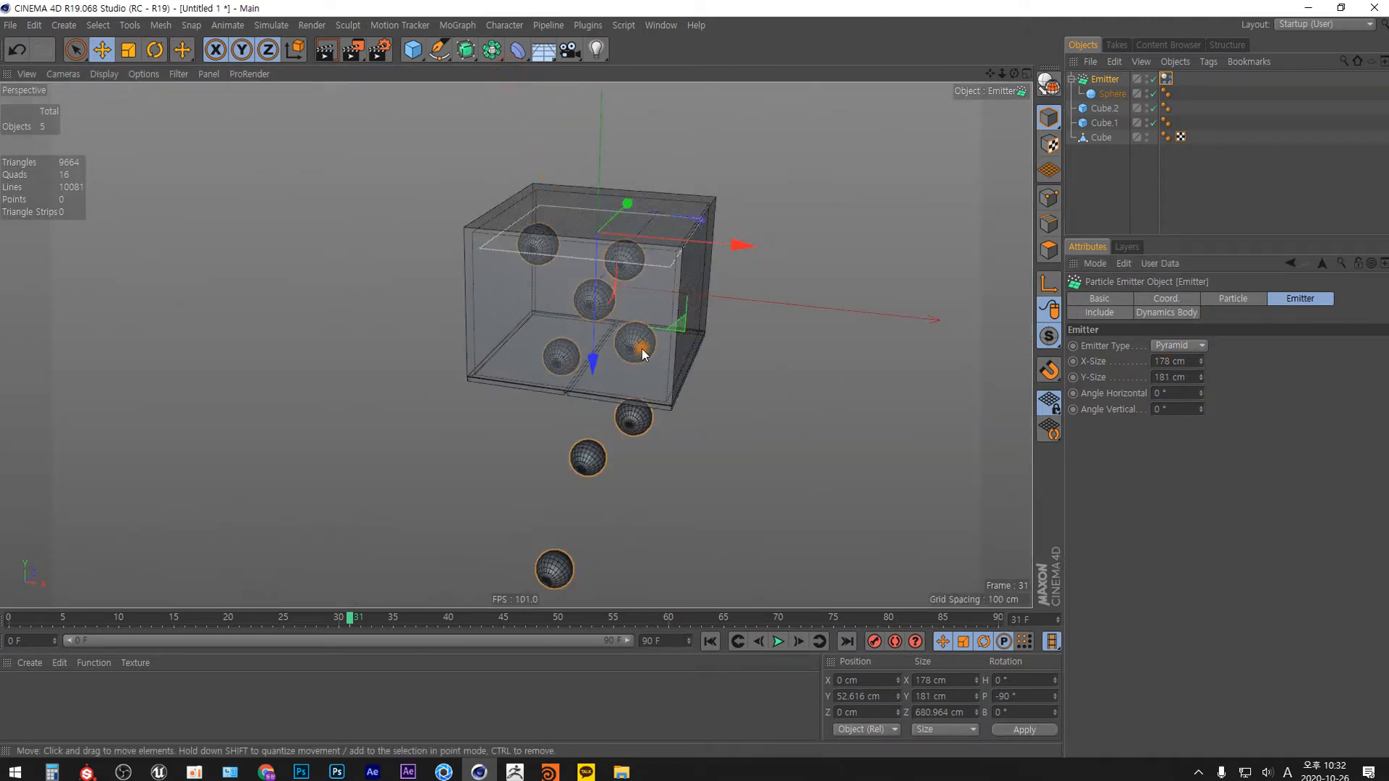
mouse_move(631, 305)
left_mouse_down("alt")
mouse_move(636, 281)
mouse_move(655, 355)
left_mouse_up("alt")
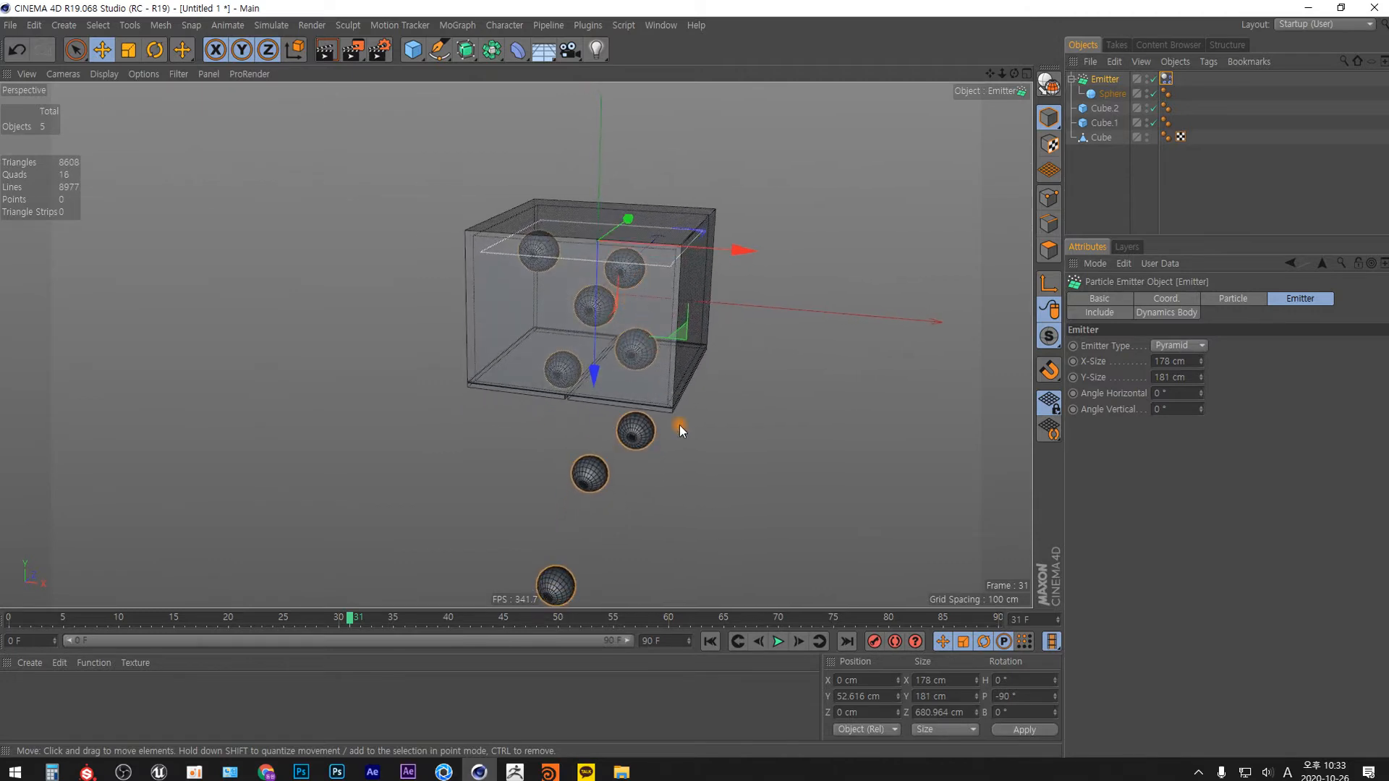
left_click(712, 638)
key("F8")
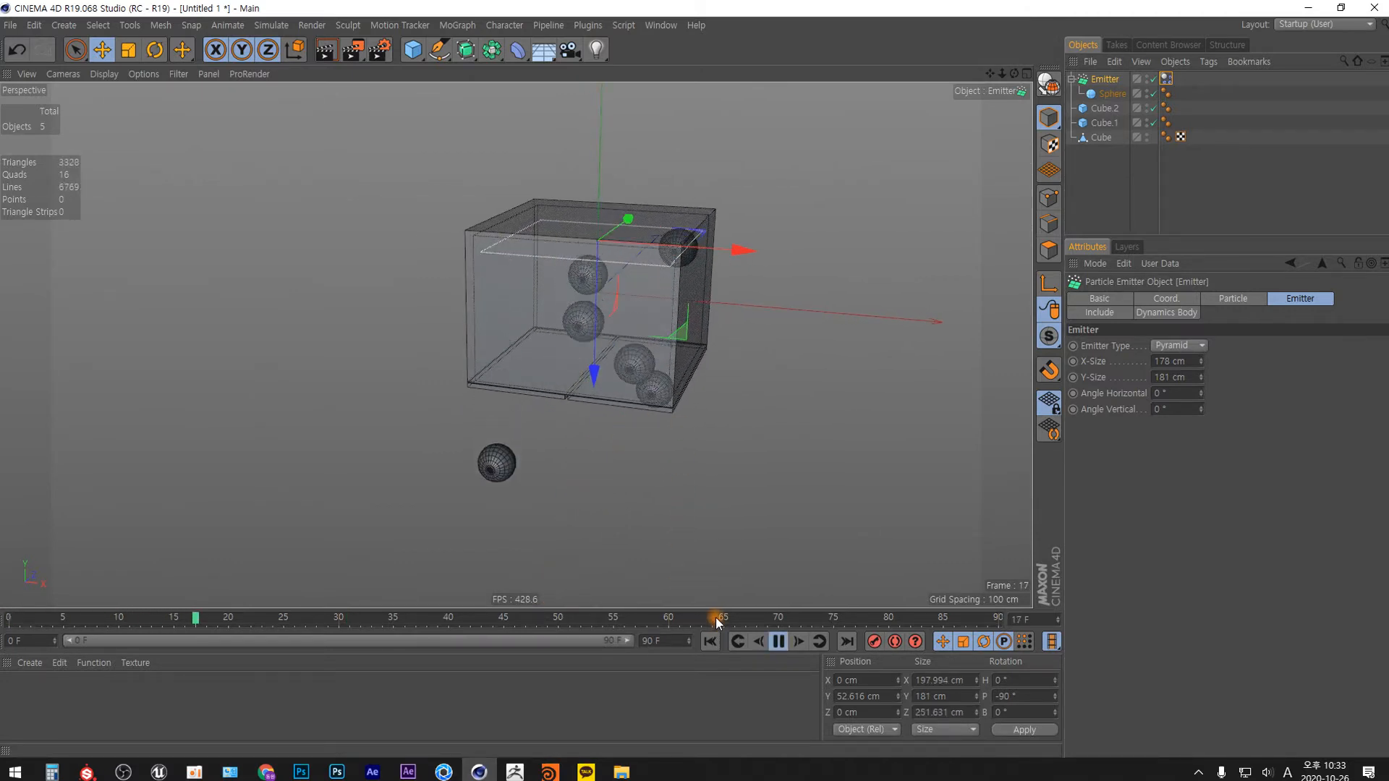
key("F8")
mouse_move(650, 463)
left_mouse_down("alt")
mouse_move(555, 314)
mouse_move(388, 331)
mouse_move(440, 307)
mouse_move(627, 317)
mouse_move(629, 414)
mouse_move(600, 296)
left_mouse_up("alt")
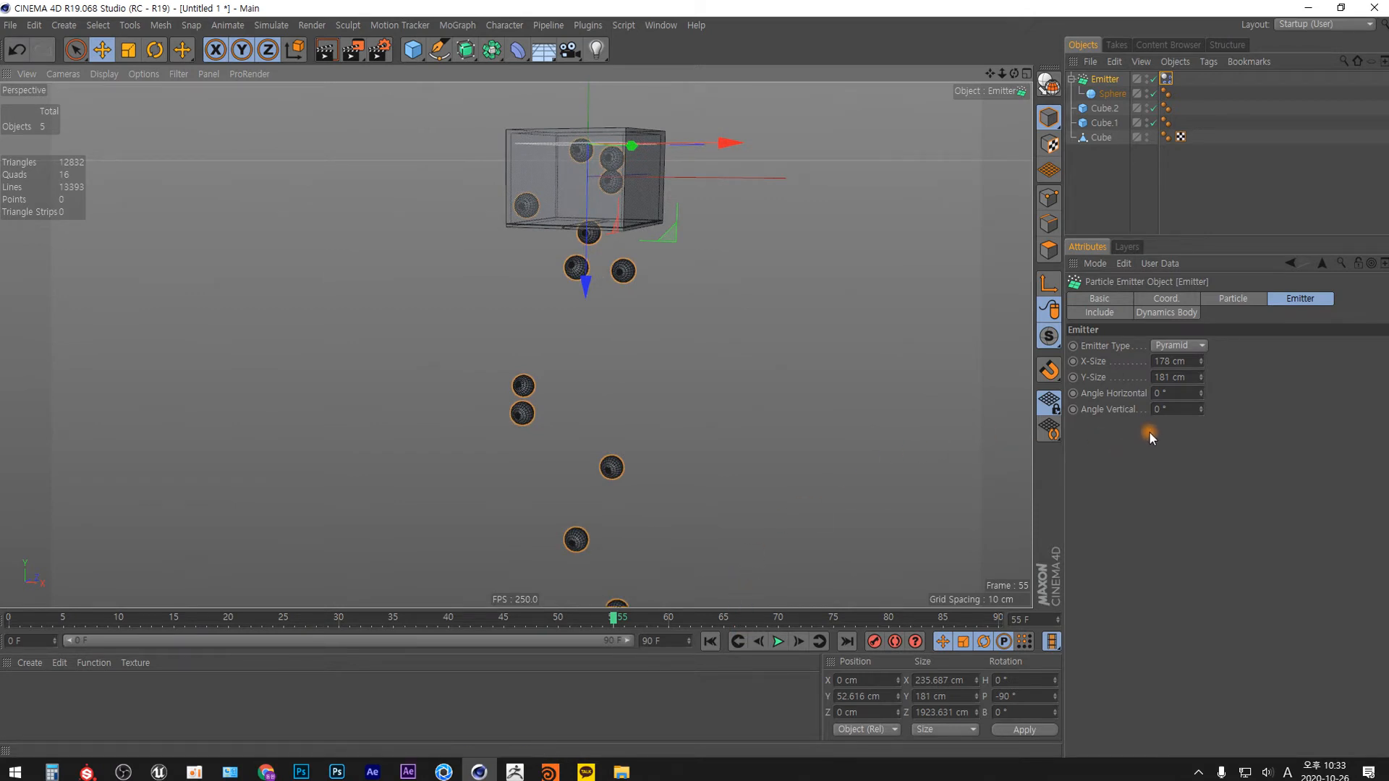
Set the emitter's editor and renderer birthrates to 6.
left_click(1246, 298)
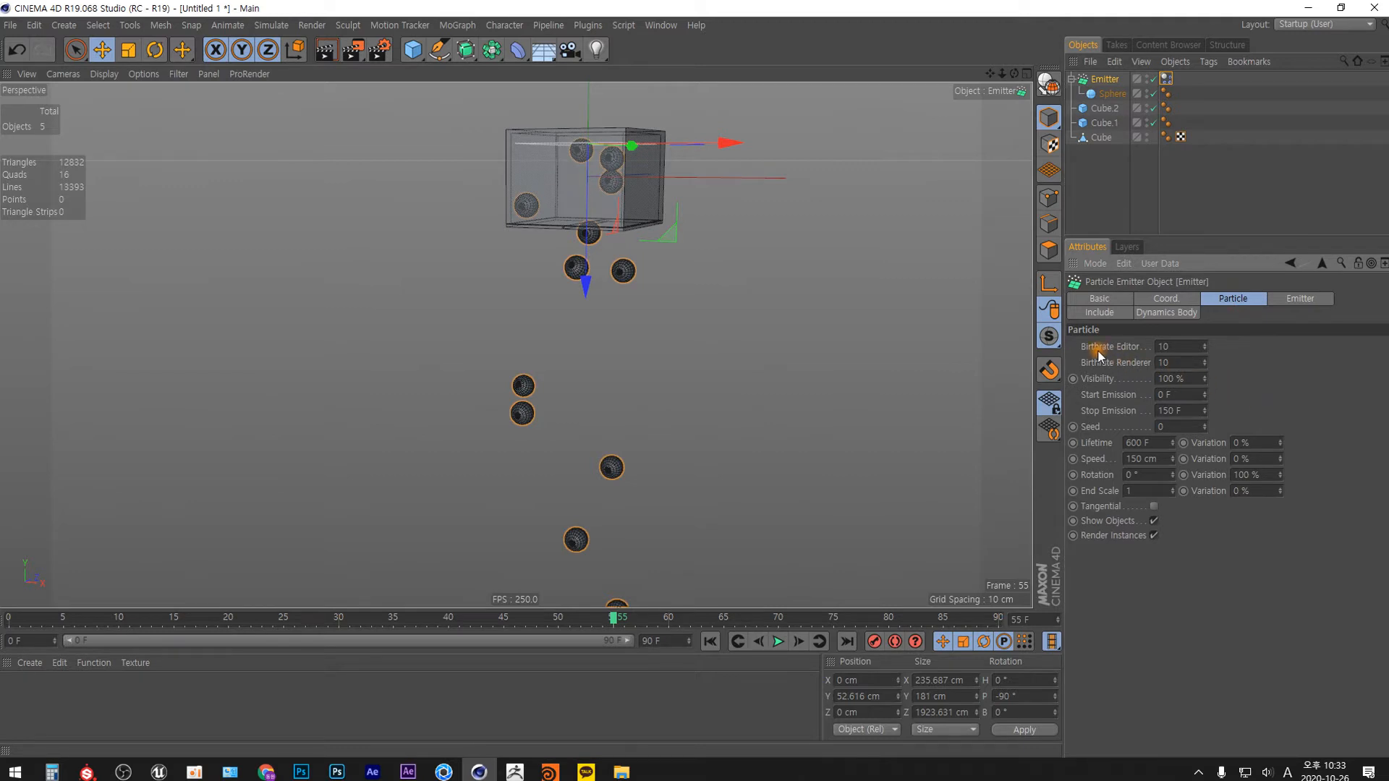
double_click(1180, 345)
type("6")
key("Tab")
type("6")
middle_click_drag(645, 293, 609, 453, "alt")
mouse_move(594, 390)
right_mouse_down("alt")
mouse_move(596, 284)
mouse_move(590, 314)
mouse_move(644, 389)
right_mouse_up("alt")
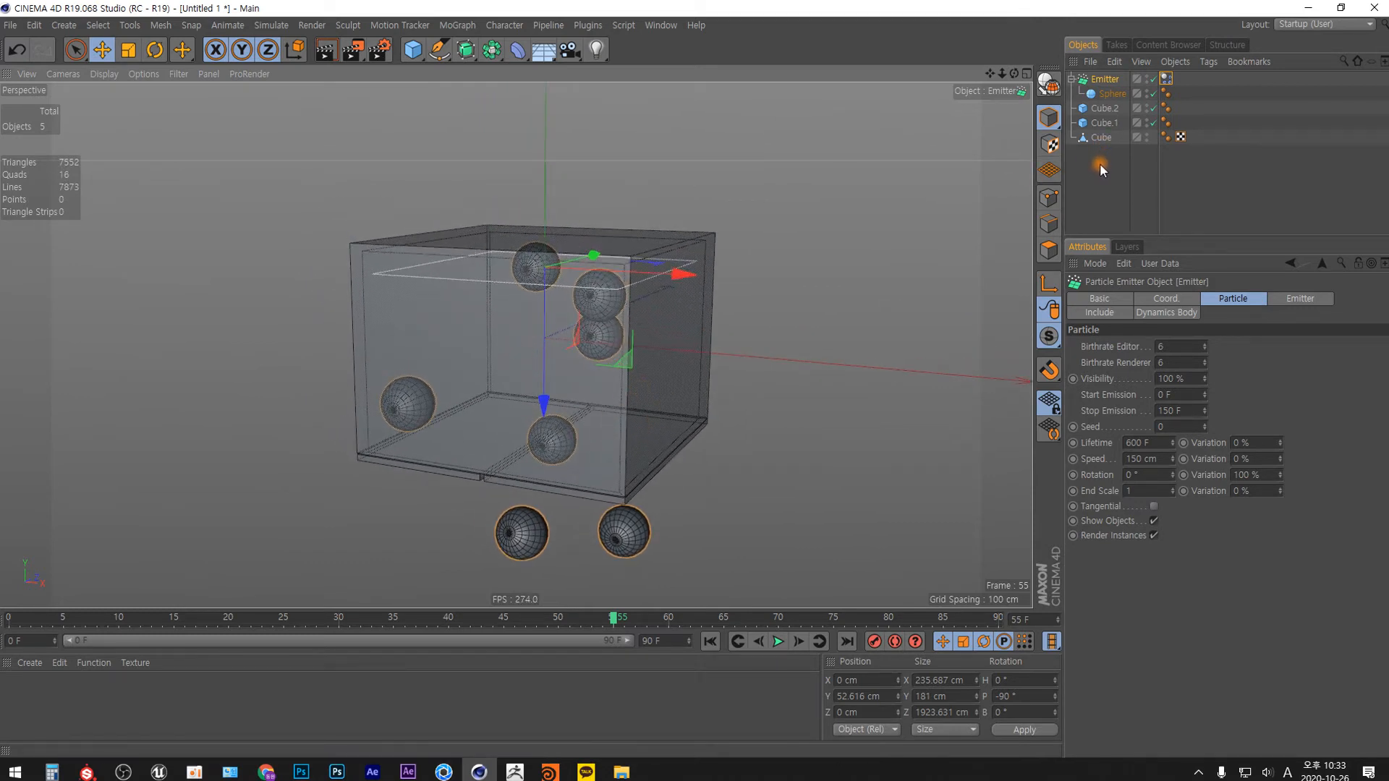
Add Rigid Body tags to the box and both door panels together.
left_click_drag(1100, 160, 1097, 101)
right_click(1102, 138)
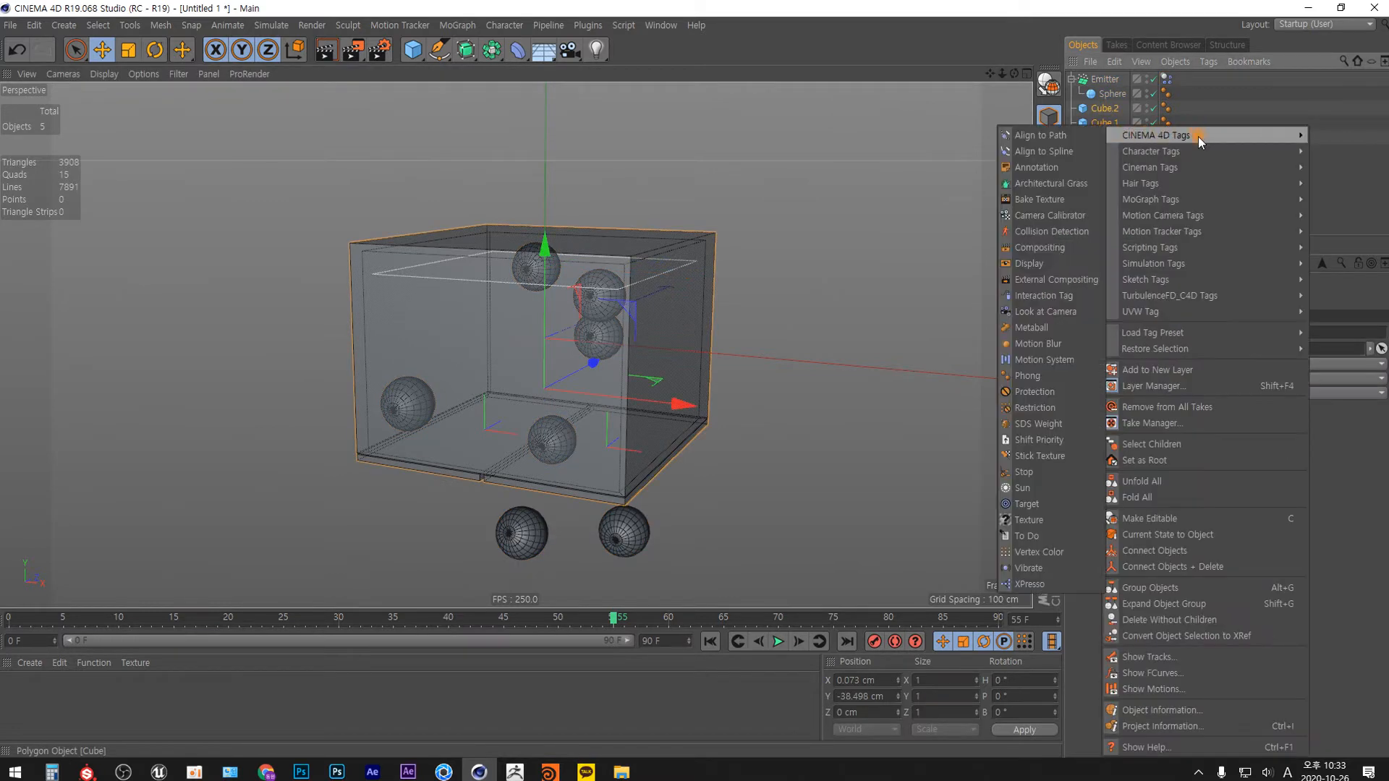
mouse_move(1188, 285)
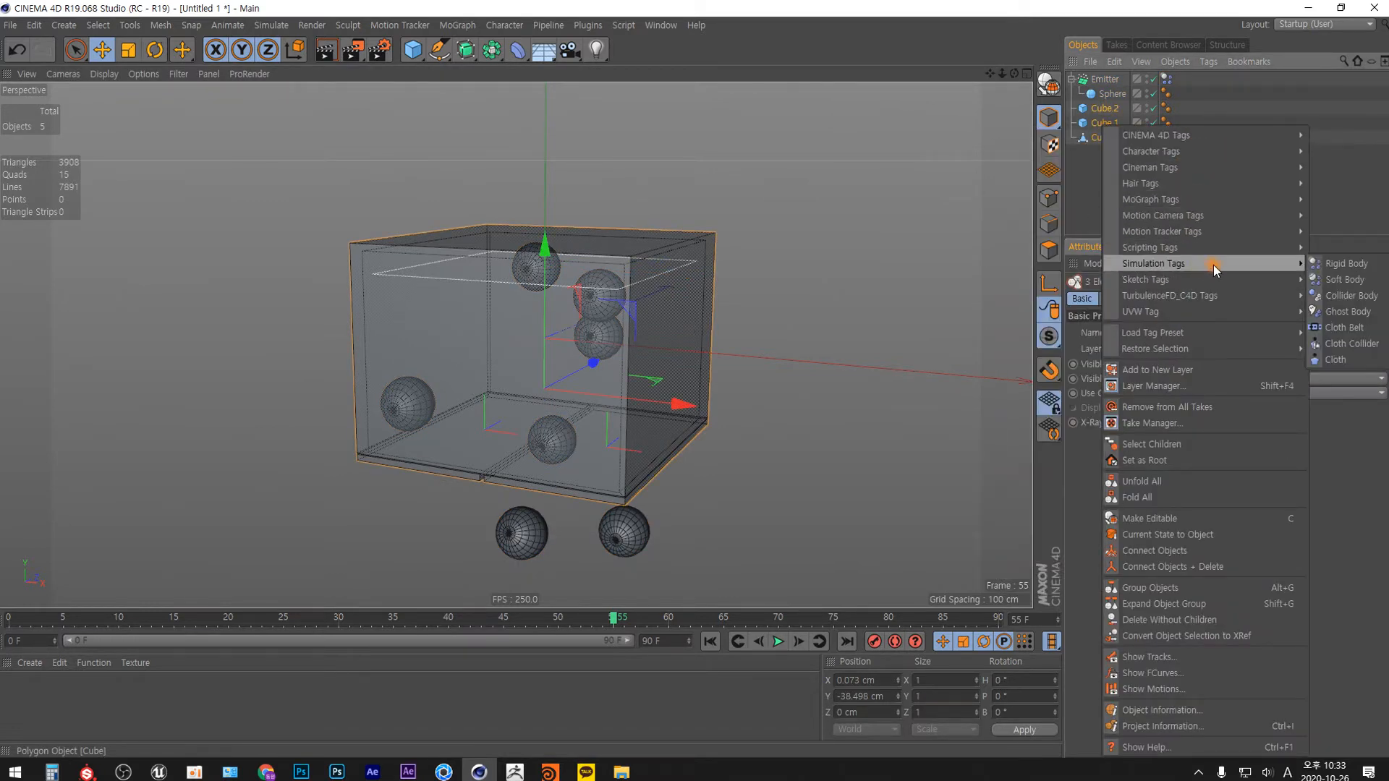
left_click(1318, 255)
Set the collision shape of the box's dynamics tag to Static Mesh and turn its Dynamic option off.
left_click(1100, 136)
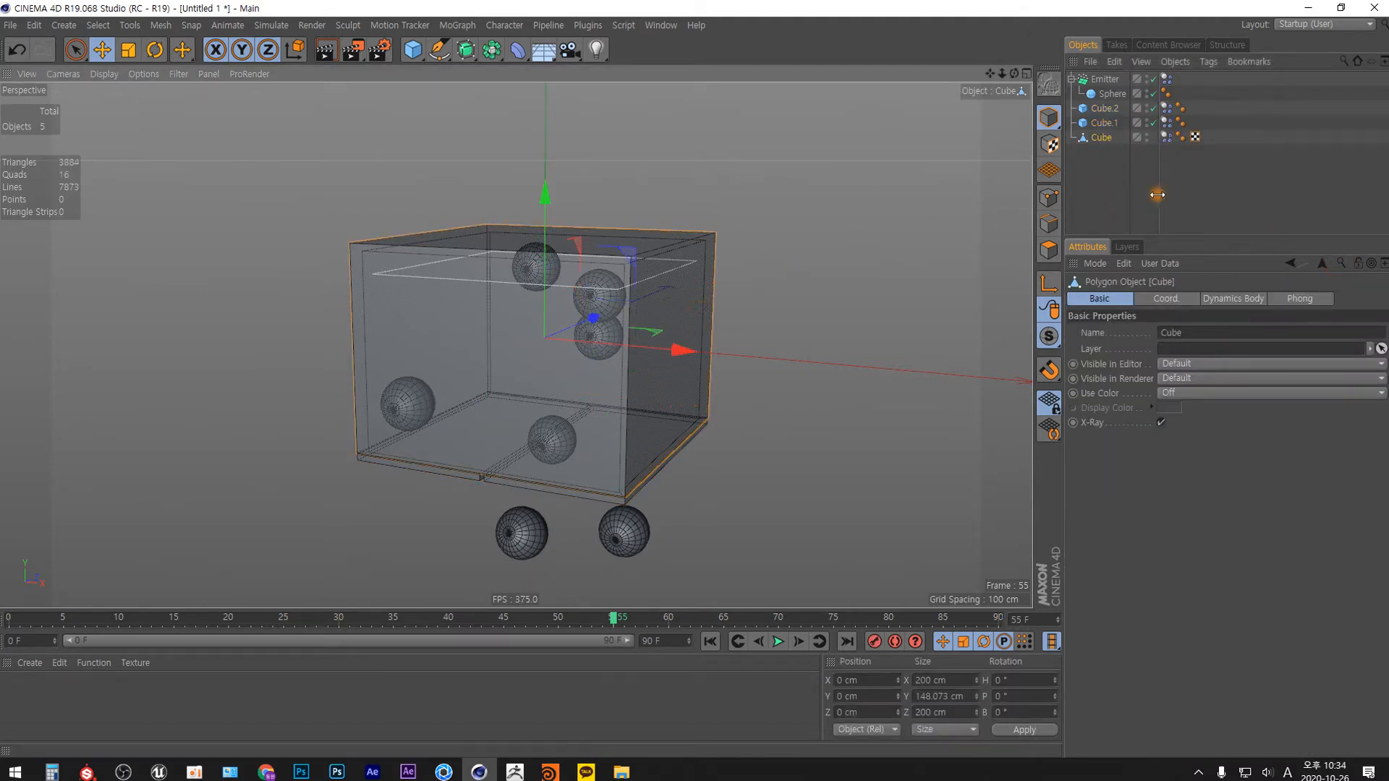
left_click(1165, 137)
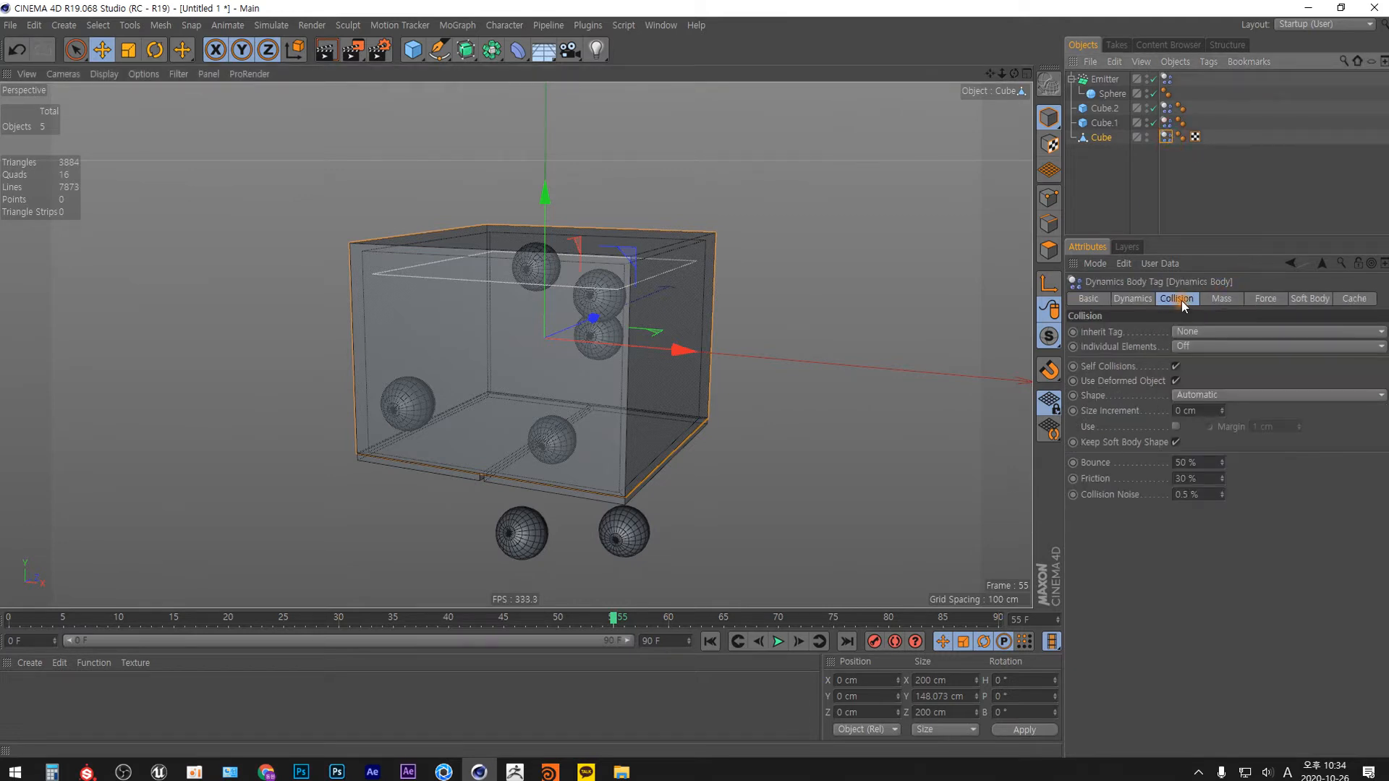
left_click(1196, 394)
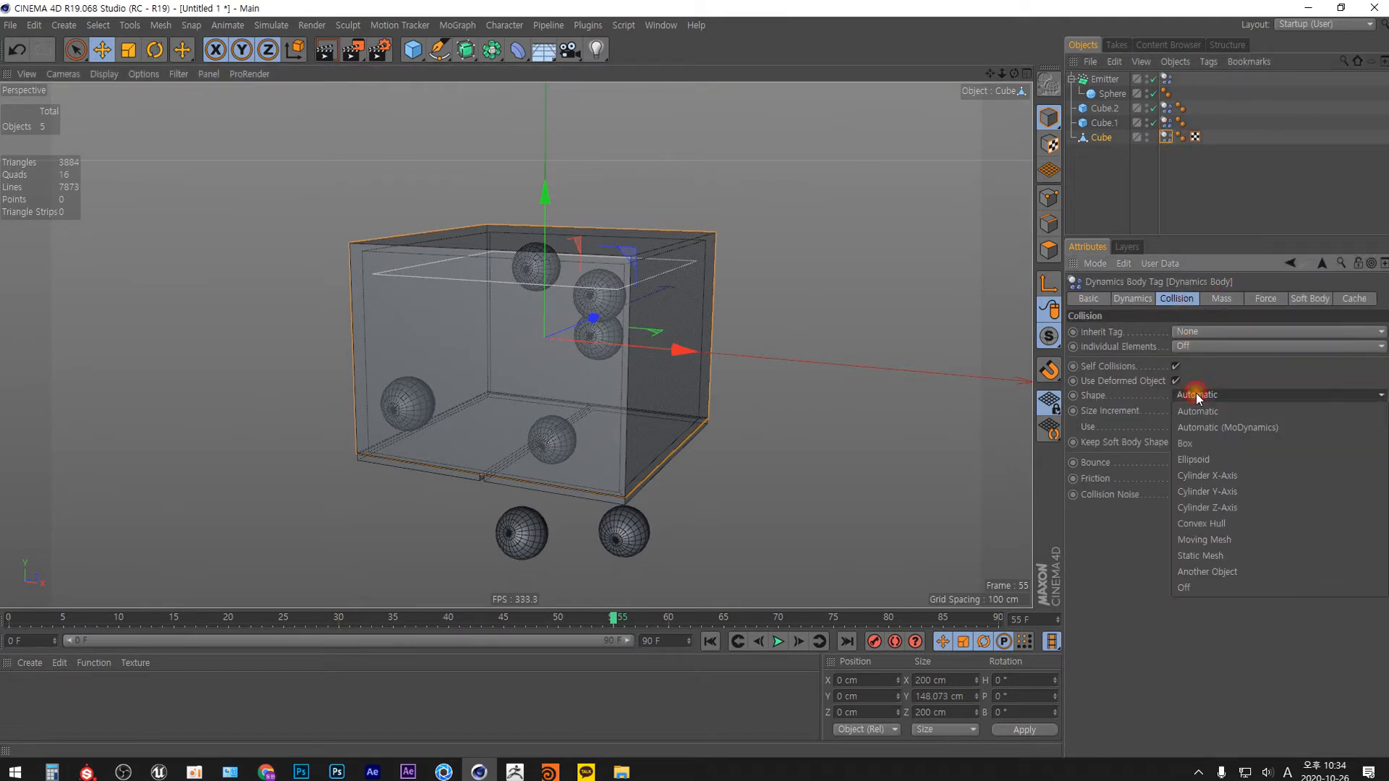
left_click(1217, 540)
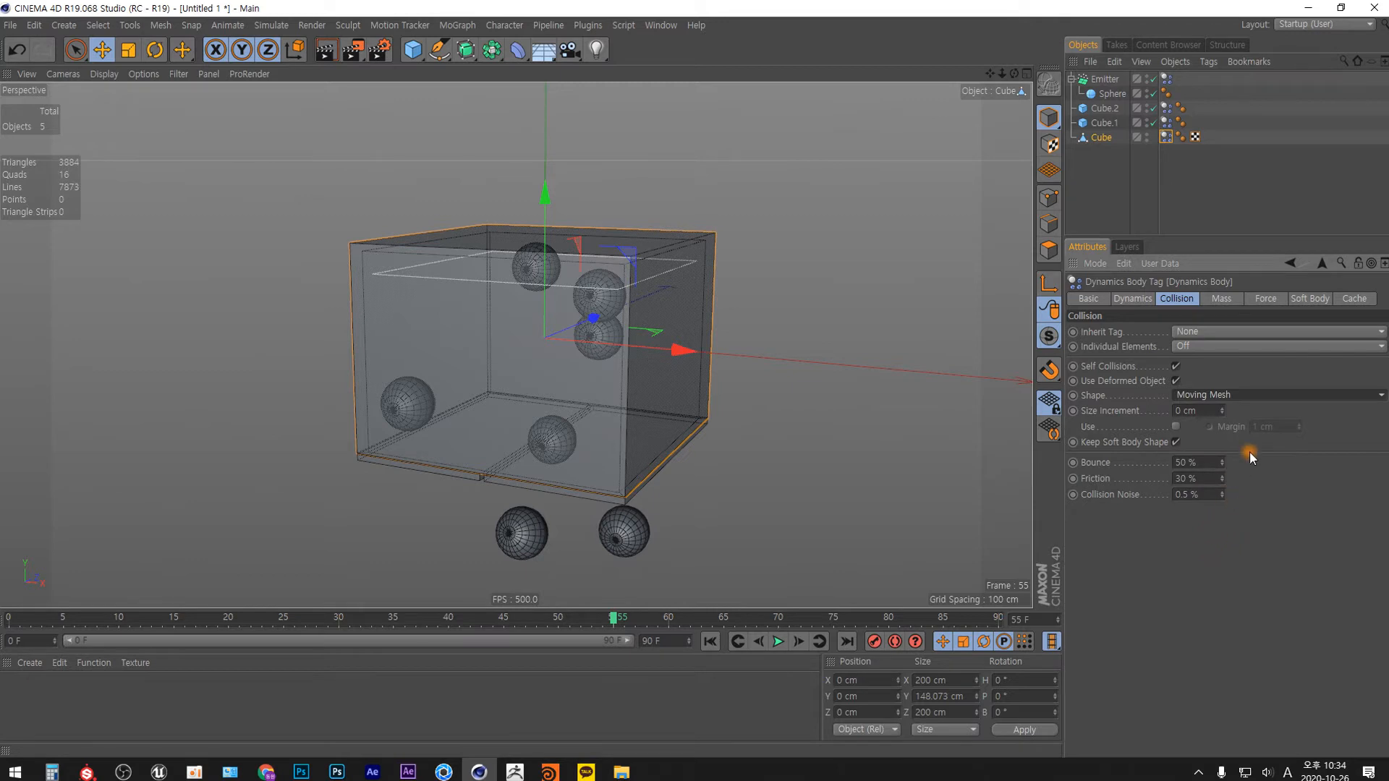
left_click(1222, 395)
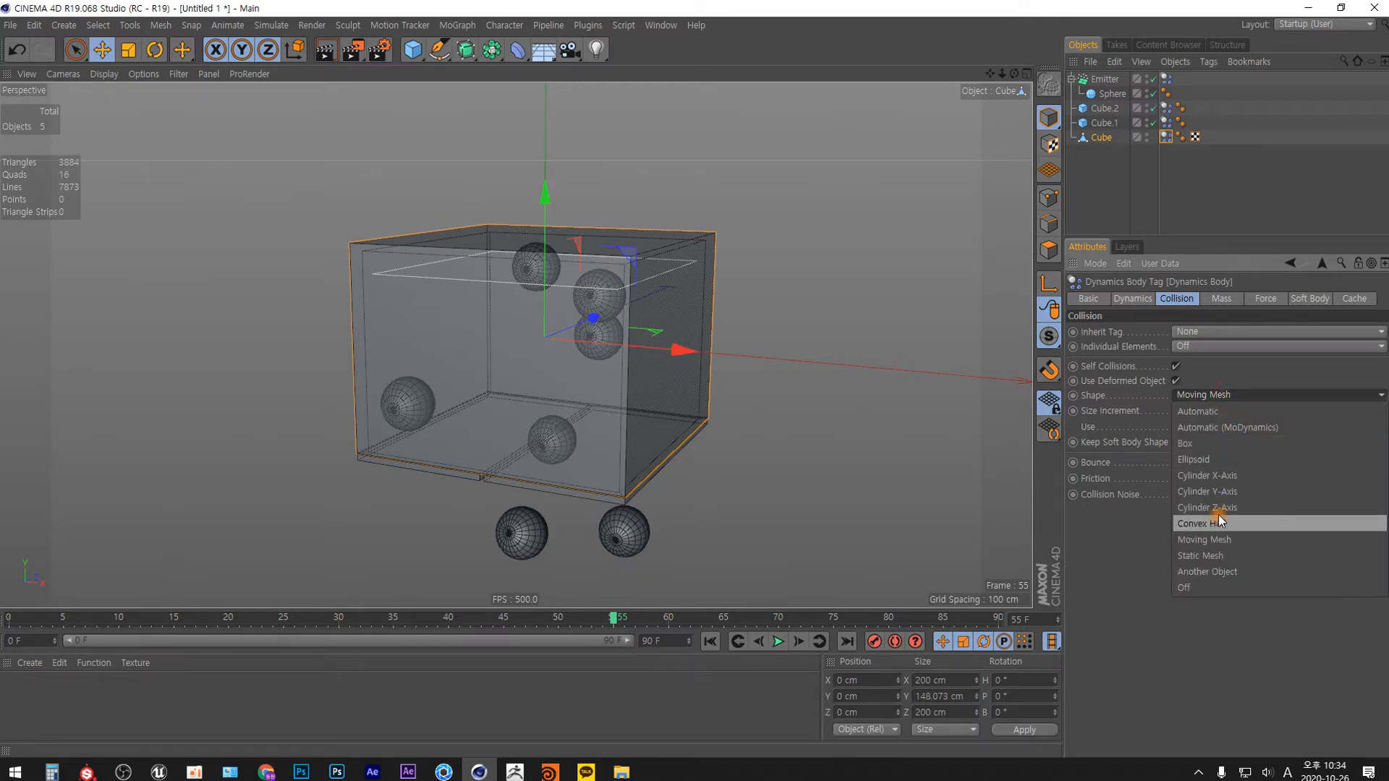
left_click(1205, 551)
left_click(1140, 301)
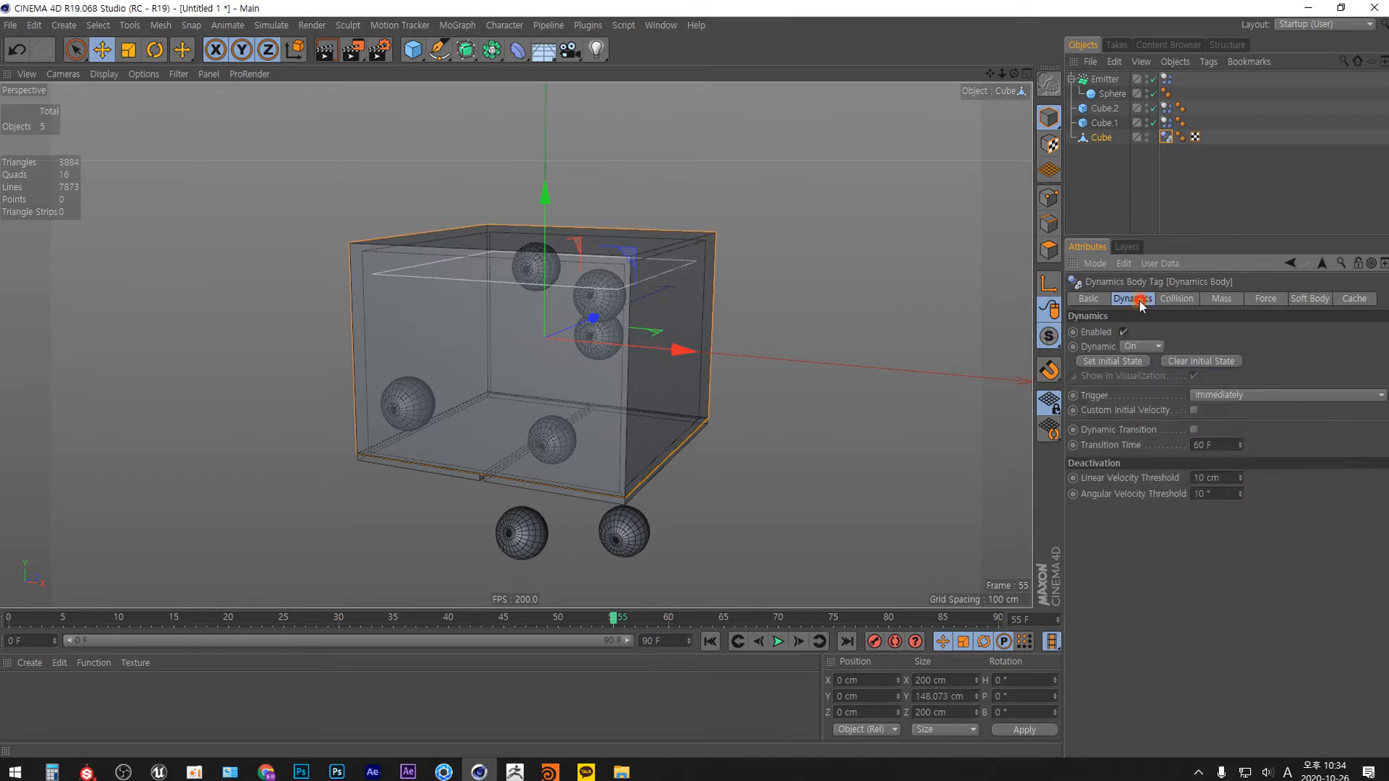
left_click(1142, 347)
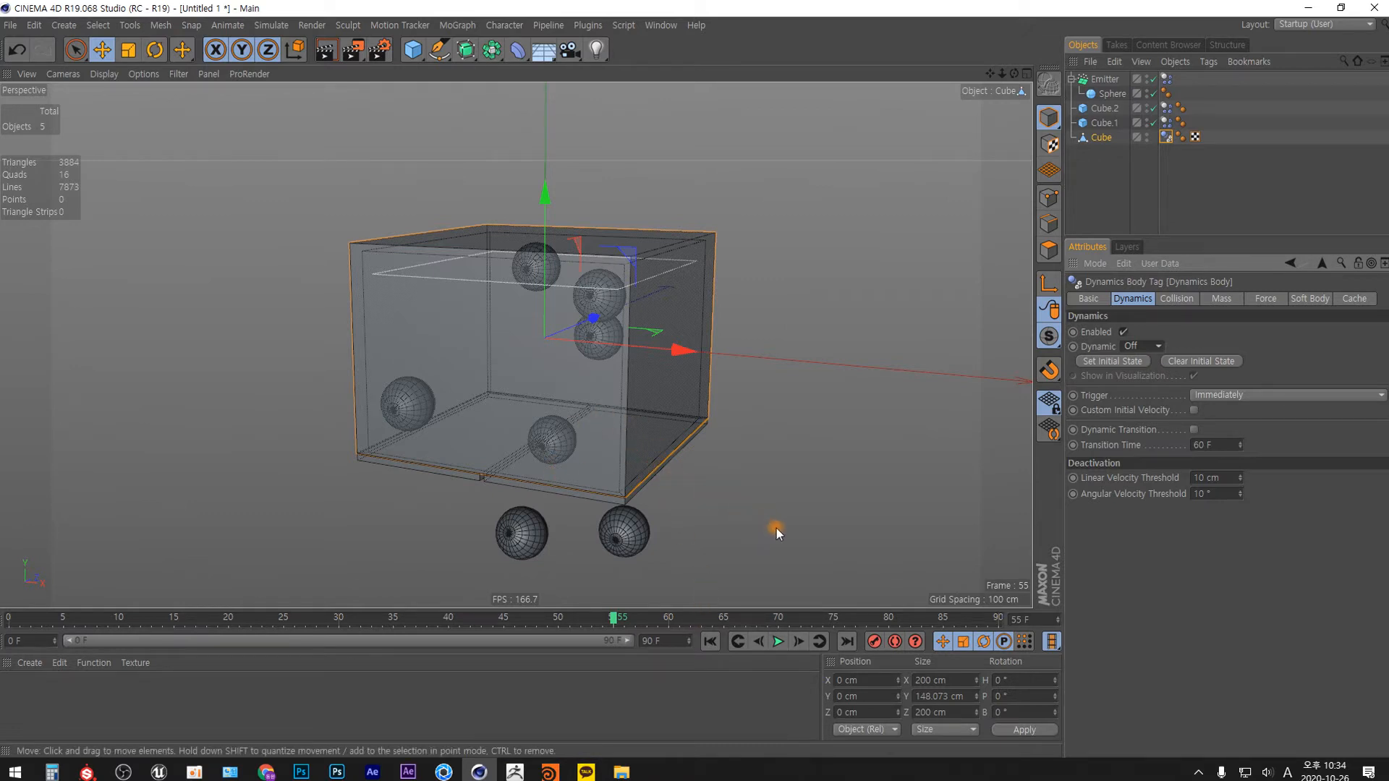
Play the simulation from the first frame to check how the box, doors and spheres behave.
key("shift+f")
left_click(778, 642)
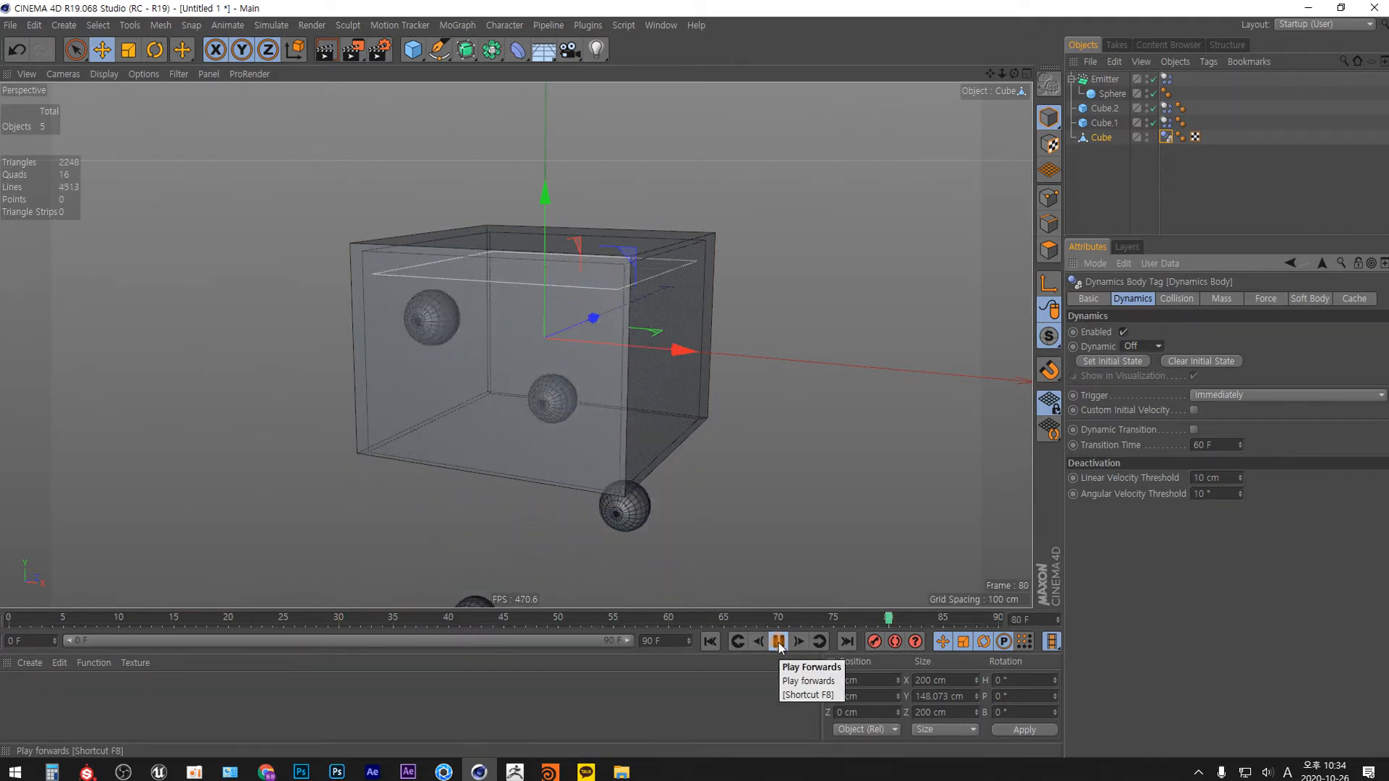
left_click(778, 641)
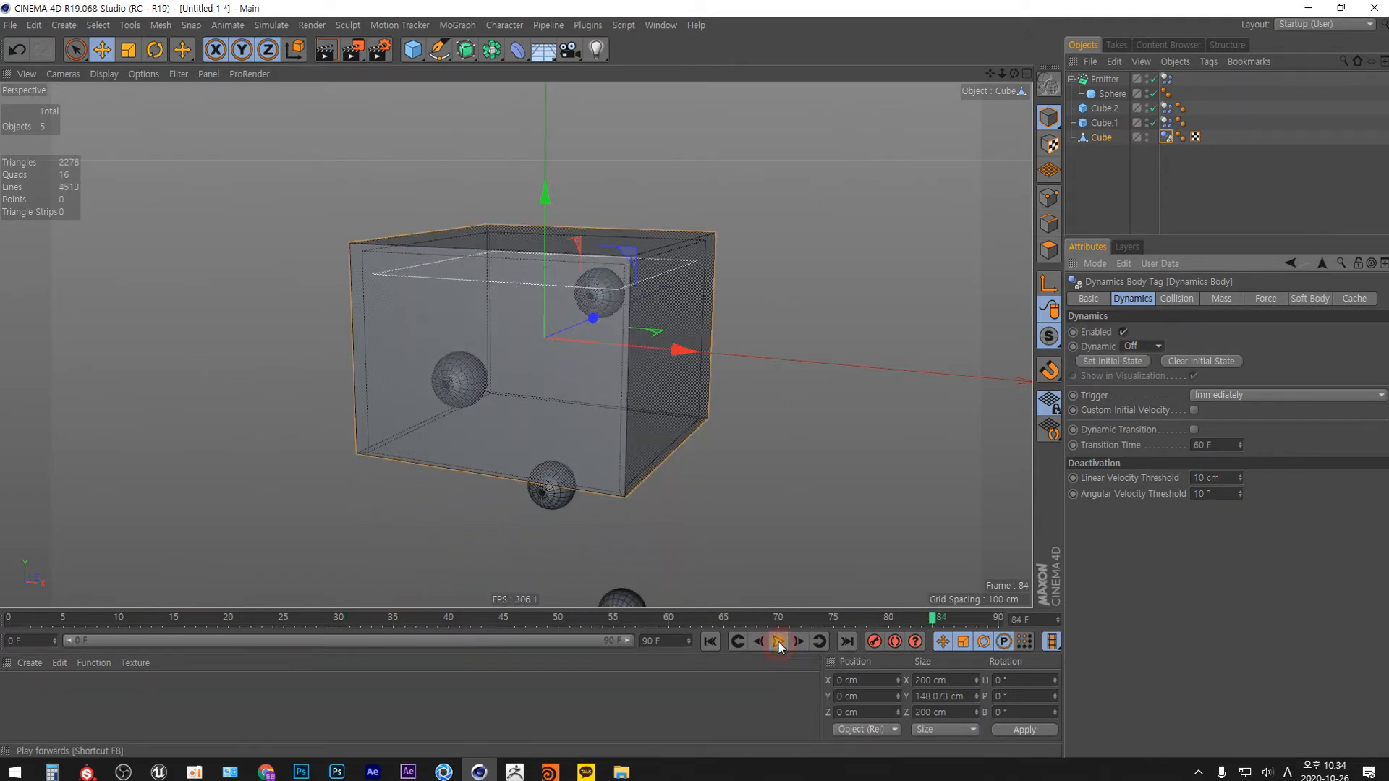
At the start of the animation, reduce the emitter to an X-Size of 139 cm and a Y-Size of 143 cm.
left_click(1028, 74)
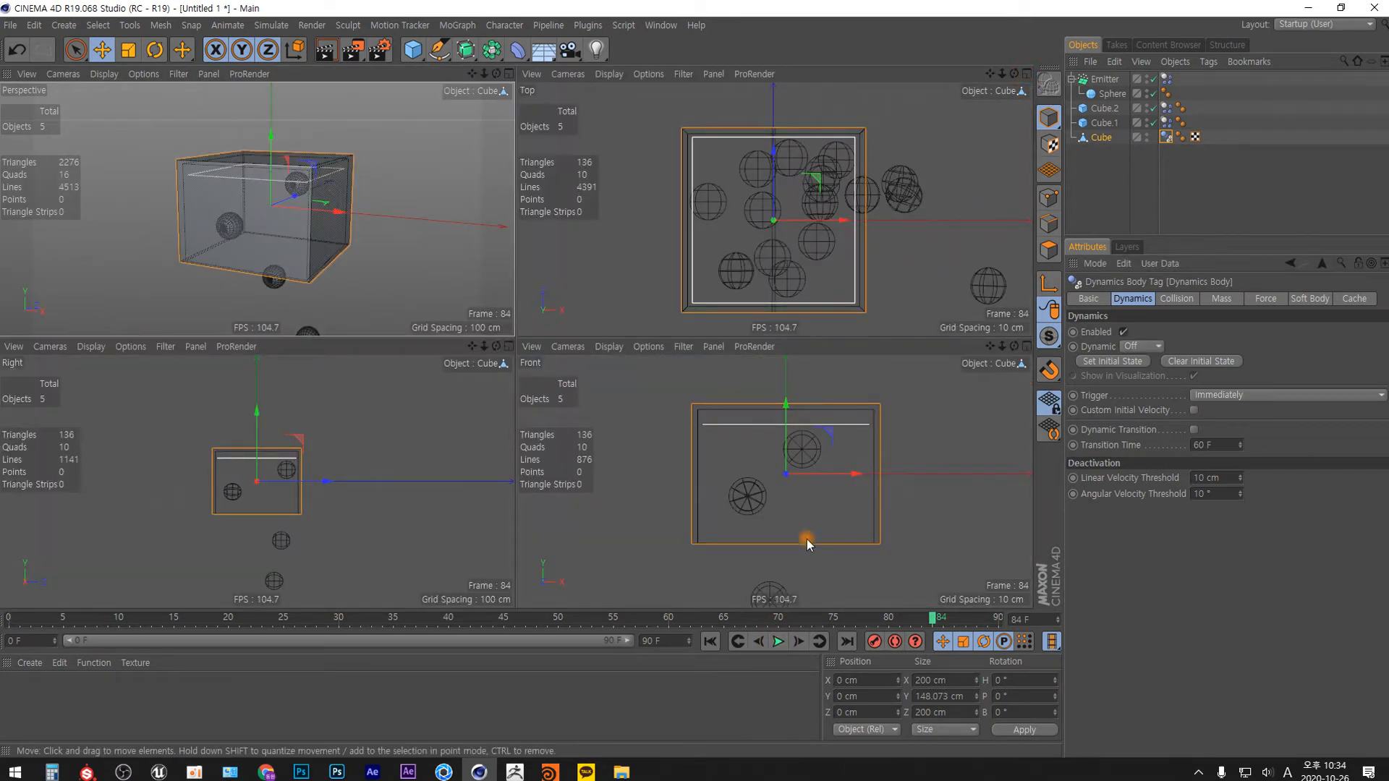
left_click(715, 642)
left_click(784, 557)
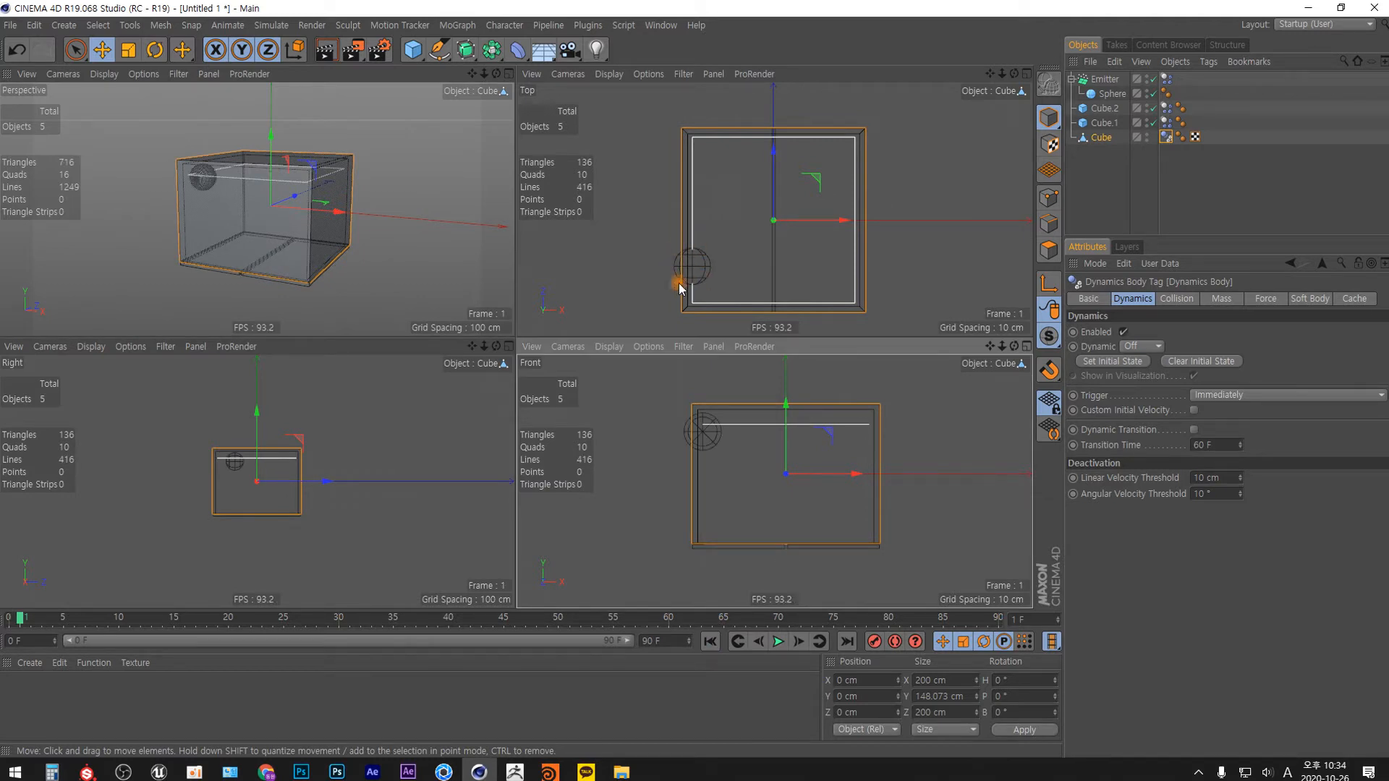
left_click(1106, 79)
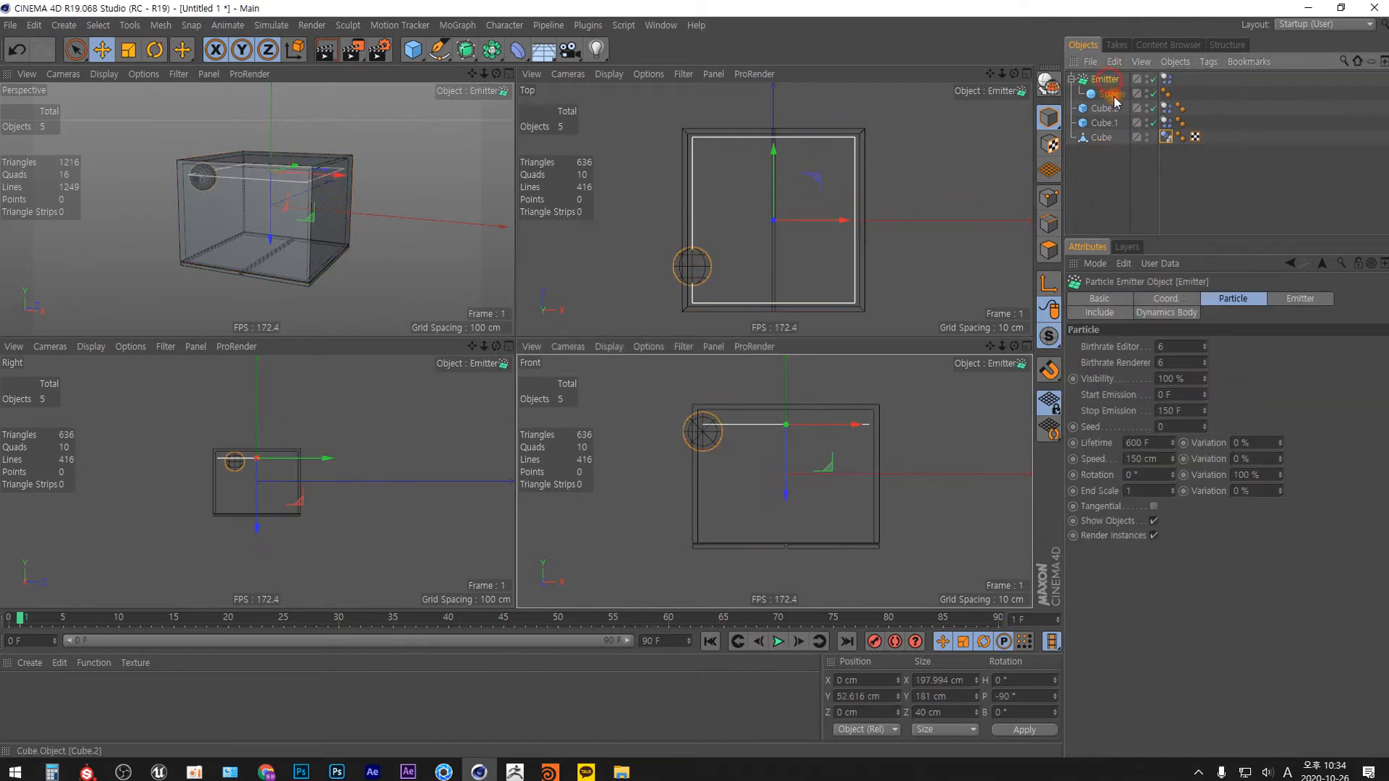
left_click(1299, 302)
left_click_drag(1202, 360, 1200, 402)
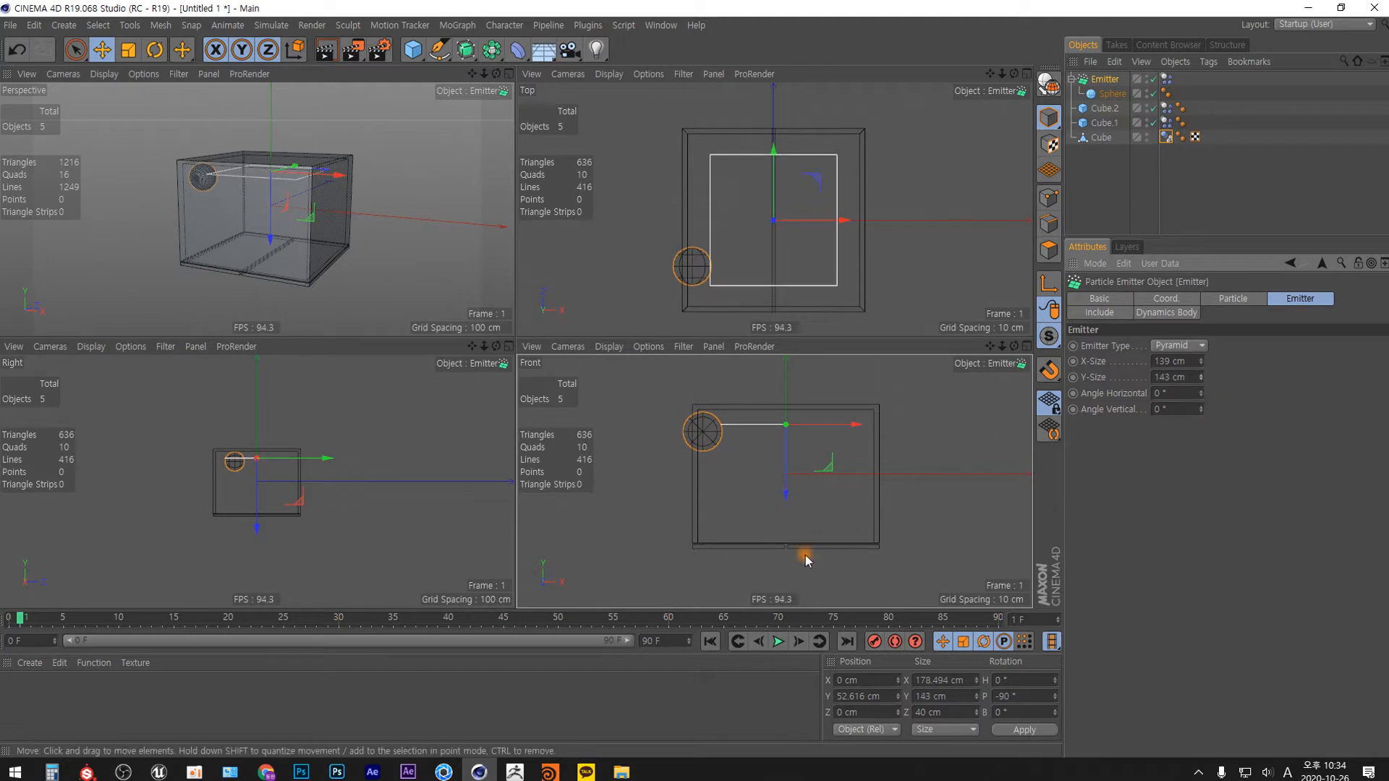
Step through the simulation frame by frame from the start to examine how the emitted spheres spread and fall relative to the box walls.
left_click(709, 642)
left_click(799, 643)
left_click(802, 643)
left_click(803, 643)
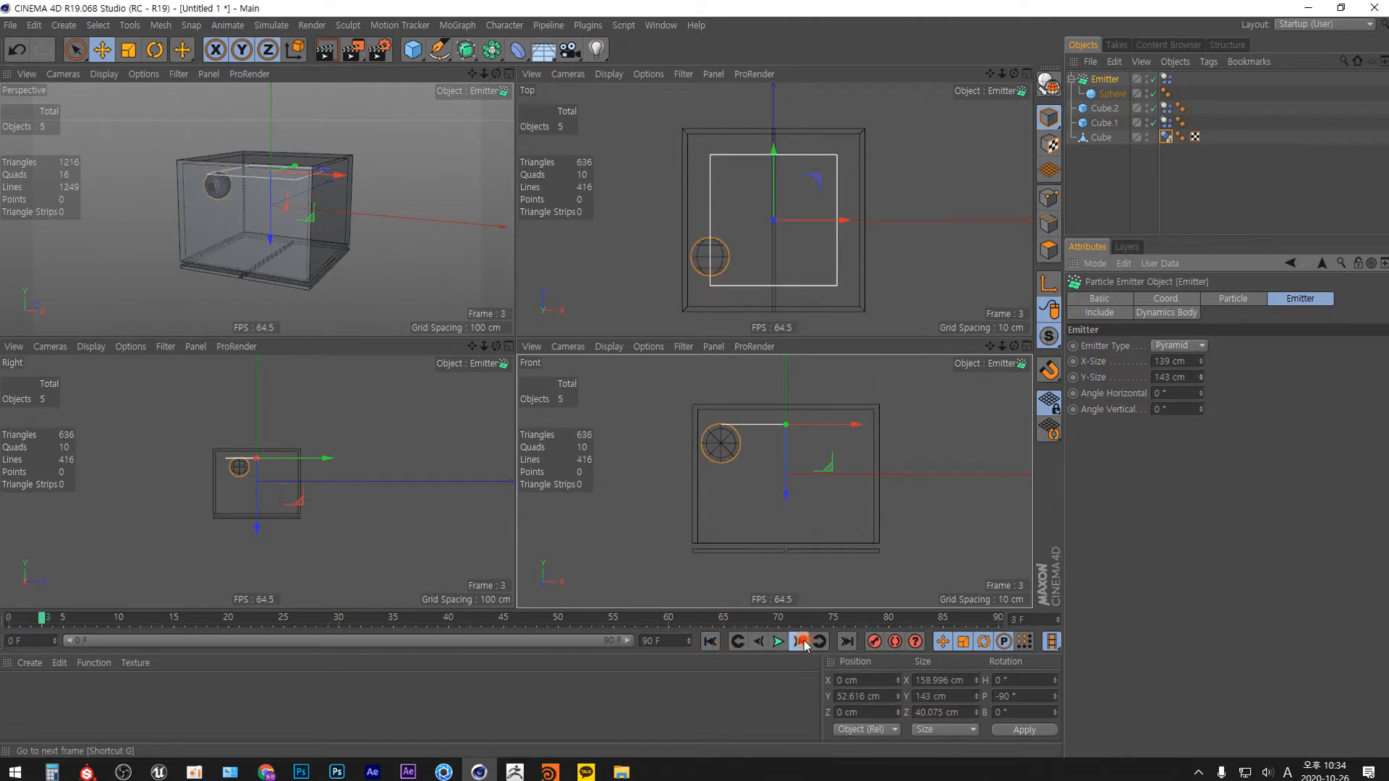
left_click(802, 643)
left_click(803, 643)
left_click(803, 643)
left_click(802, 643)
left_click(804, 643)
left_click(804, 642)
left_click(803, 643)
left_click(803, 643)
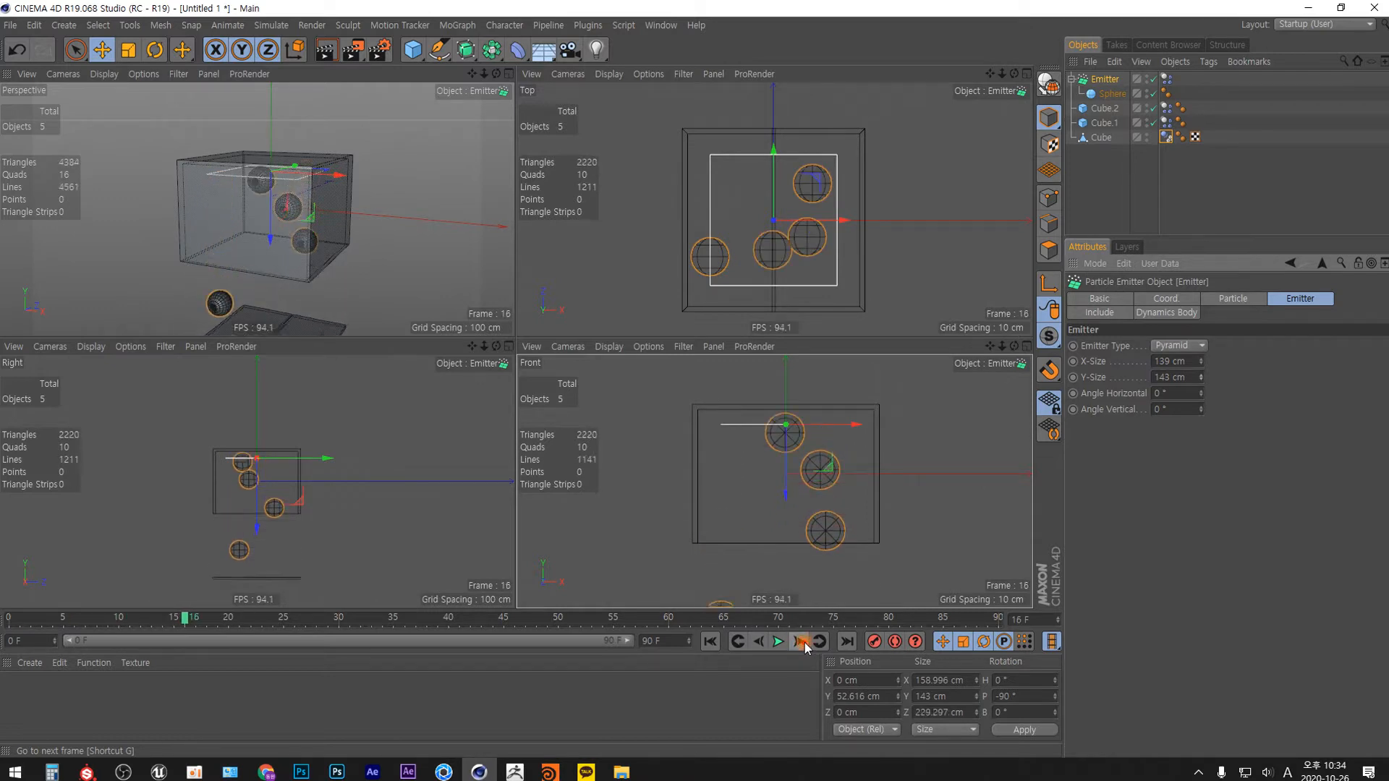
left_click(802, 643)
left_click(803, 643)
left_click(803, 643)
left_click(803, 643)
left_click(803, 643)
left_click(803, 643)
left_click(803, 643)
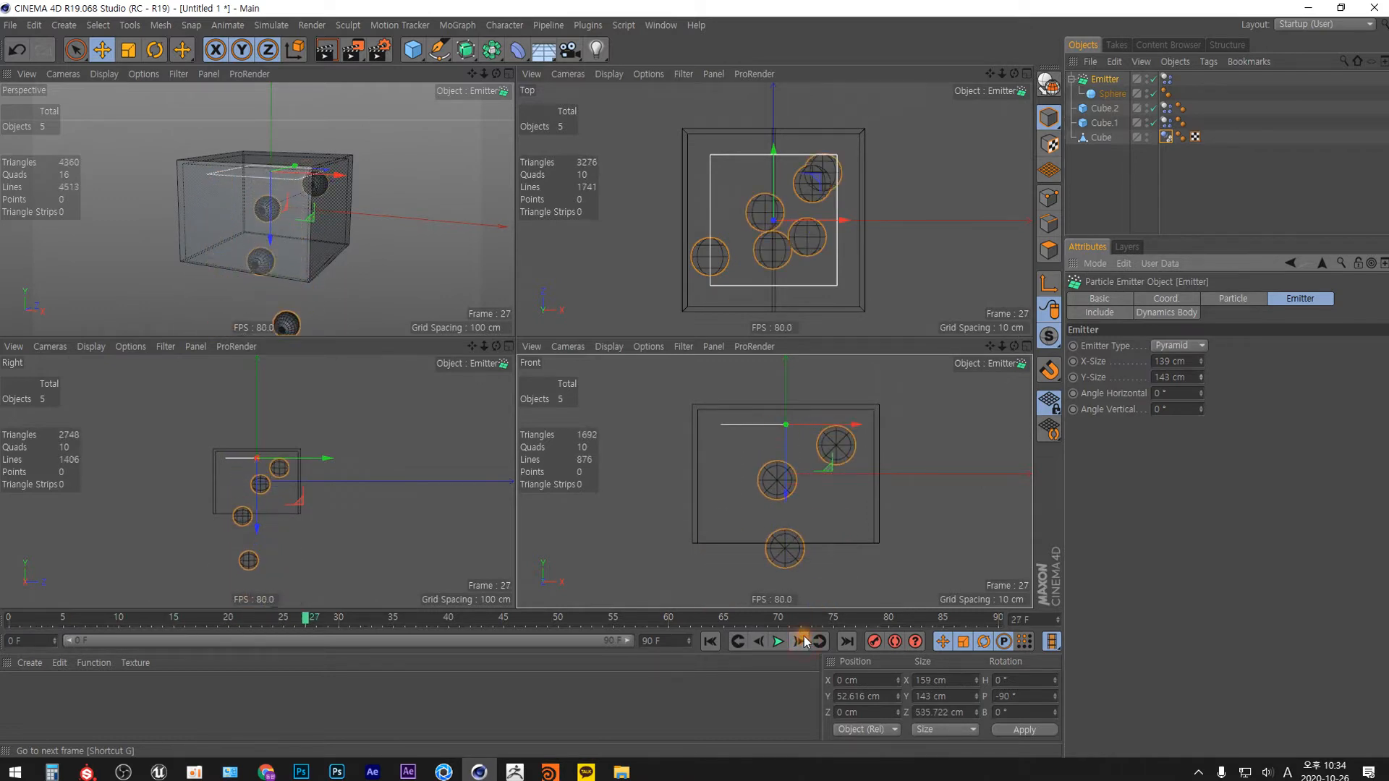
Set the emitter's X-Size and Y-Size both to 135 cm.
left_click_drag(1201, 360, 1106, 394)
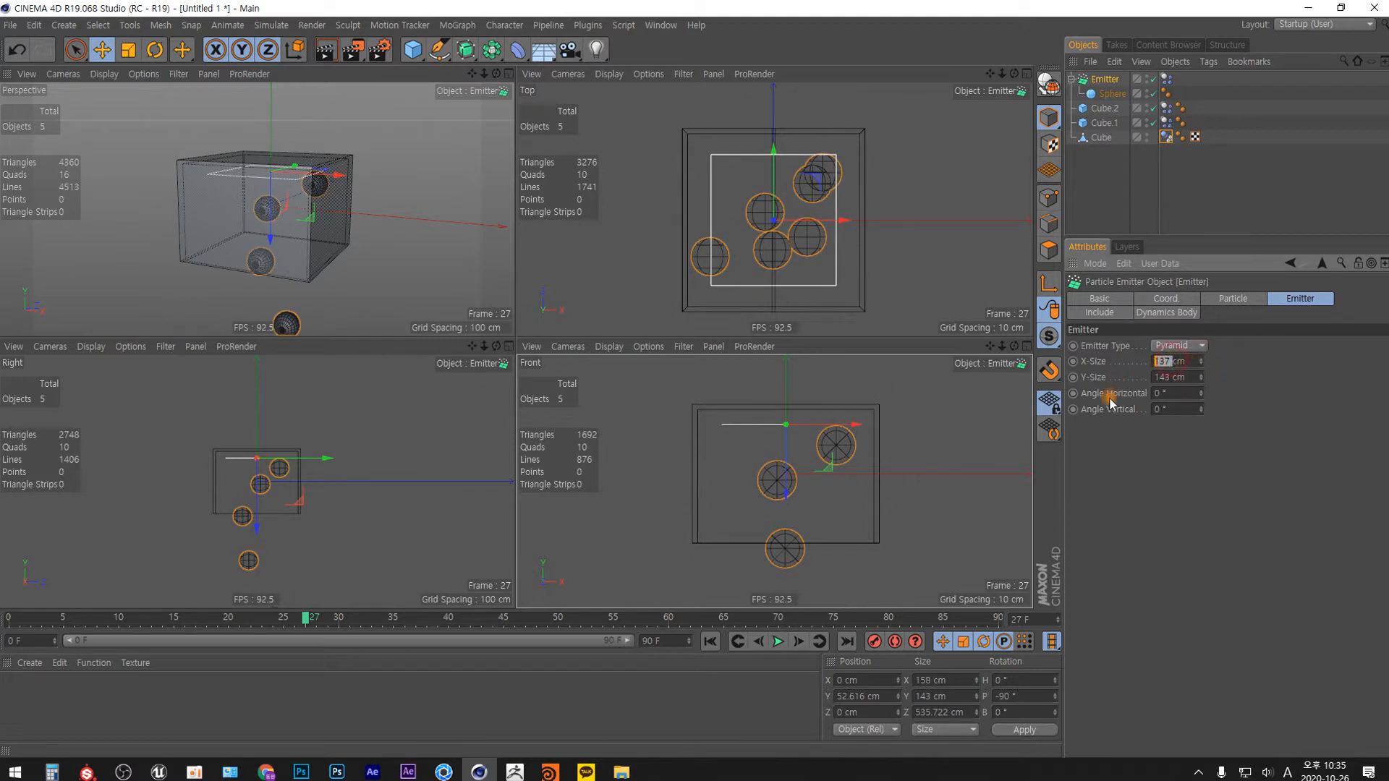
type("135")
key("Tab")
type("135")
key("Return")
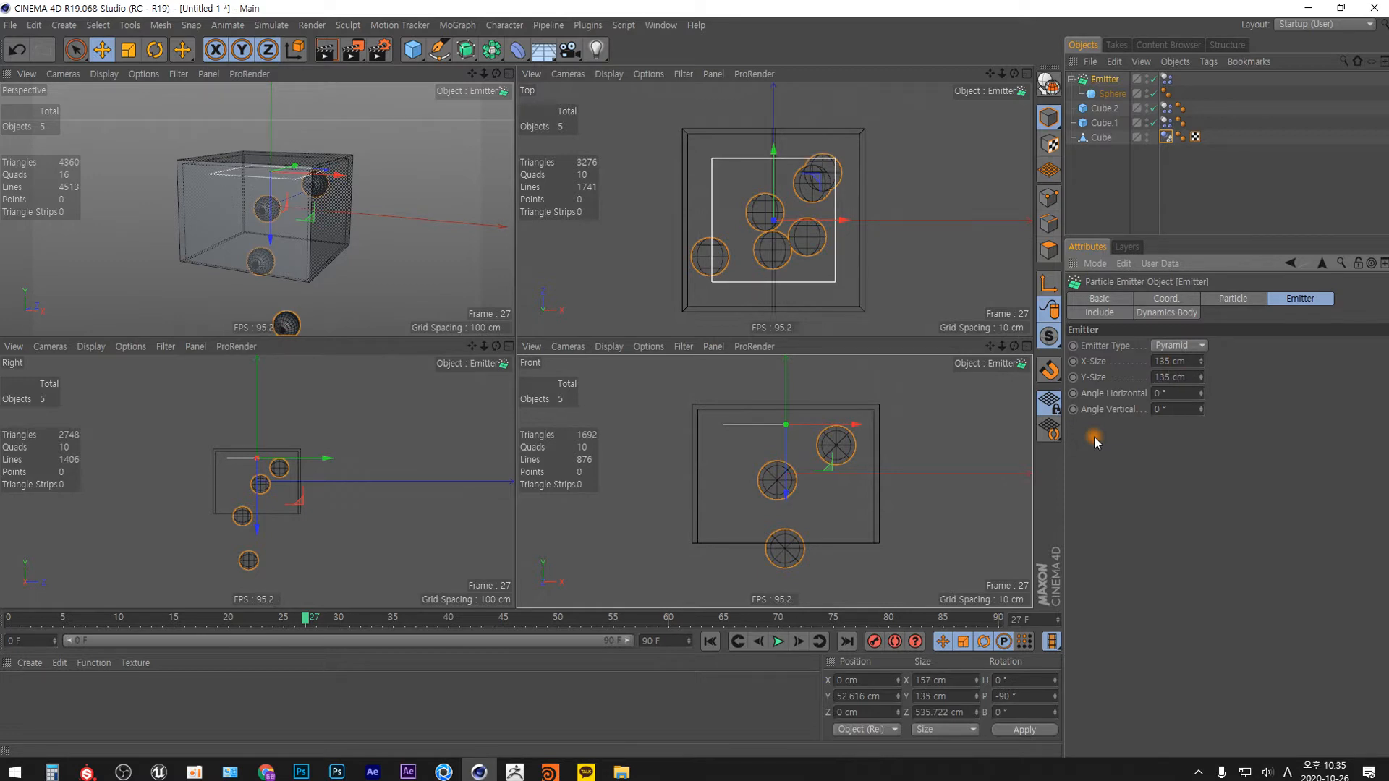
Reorder the object hierarchy so both door panels, Cube.2 and Cube.1, come after the box.
left_click(1108, 123)
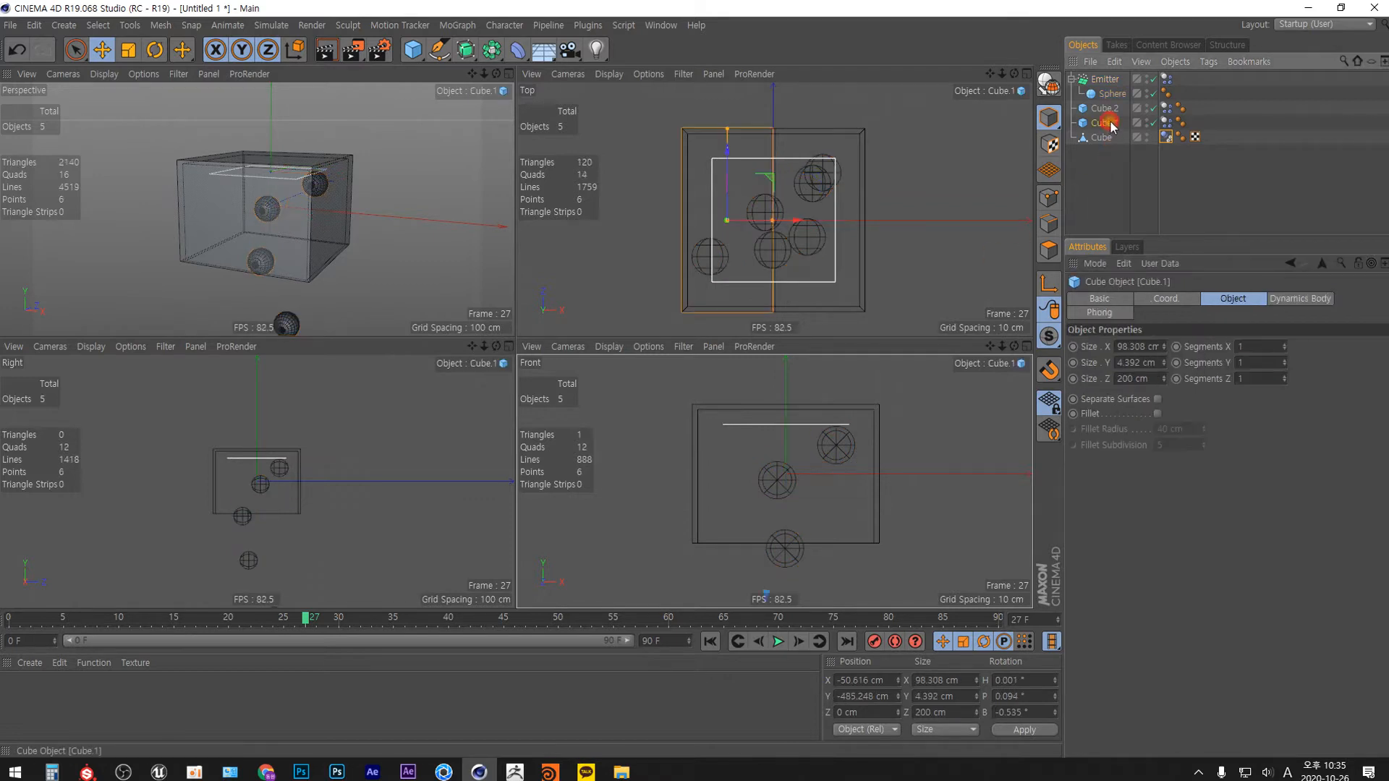
left_click_drag(1112, 131, 1101, 105)
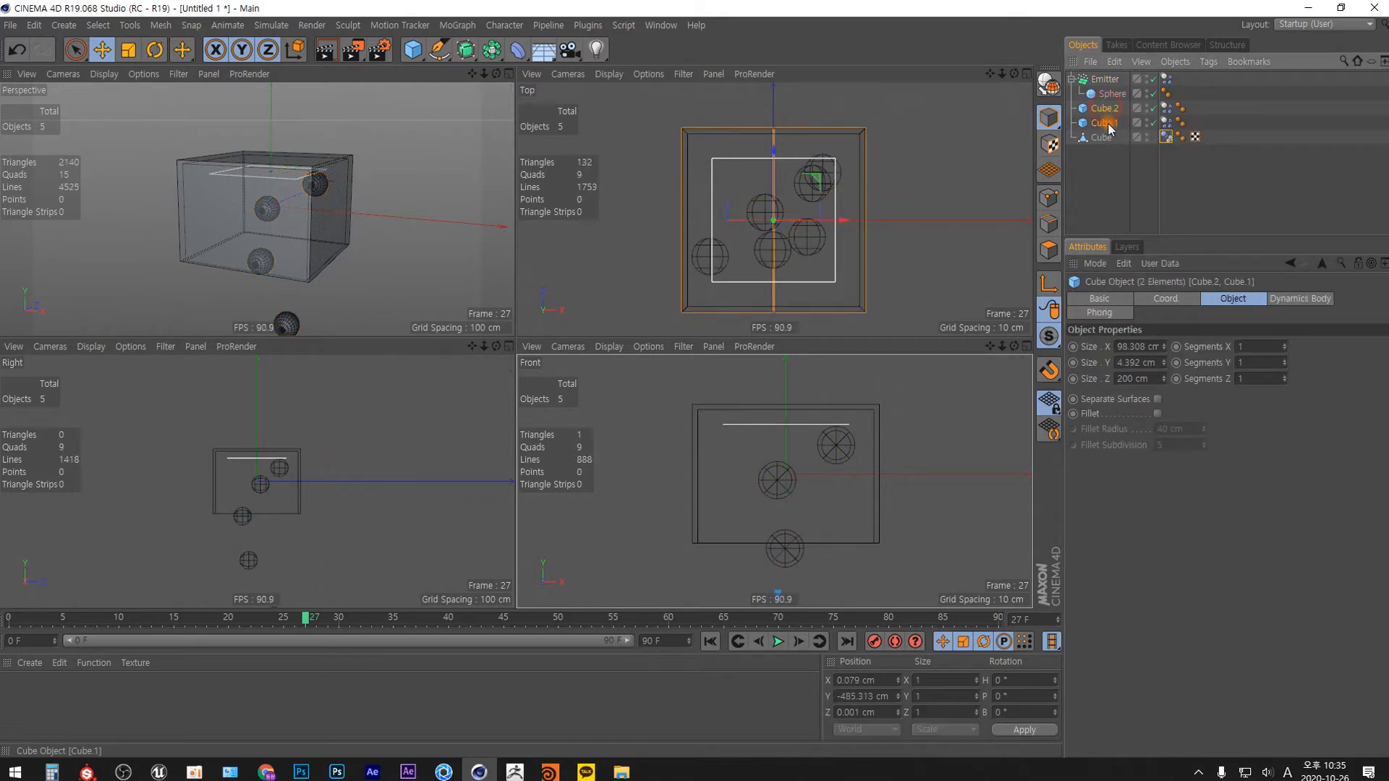
left_click(1103, 188)
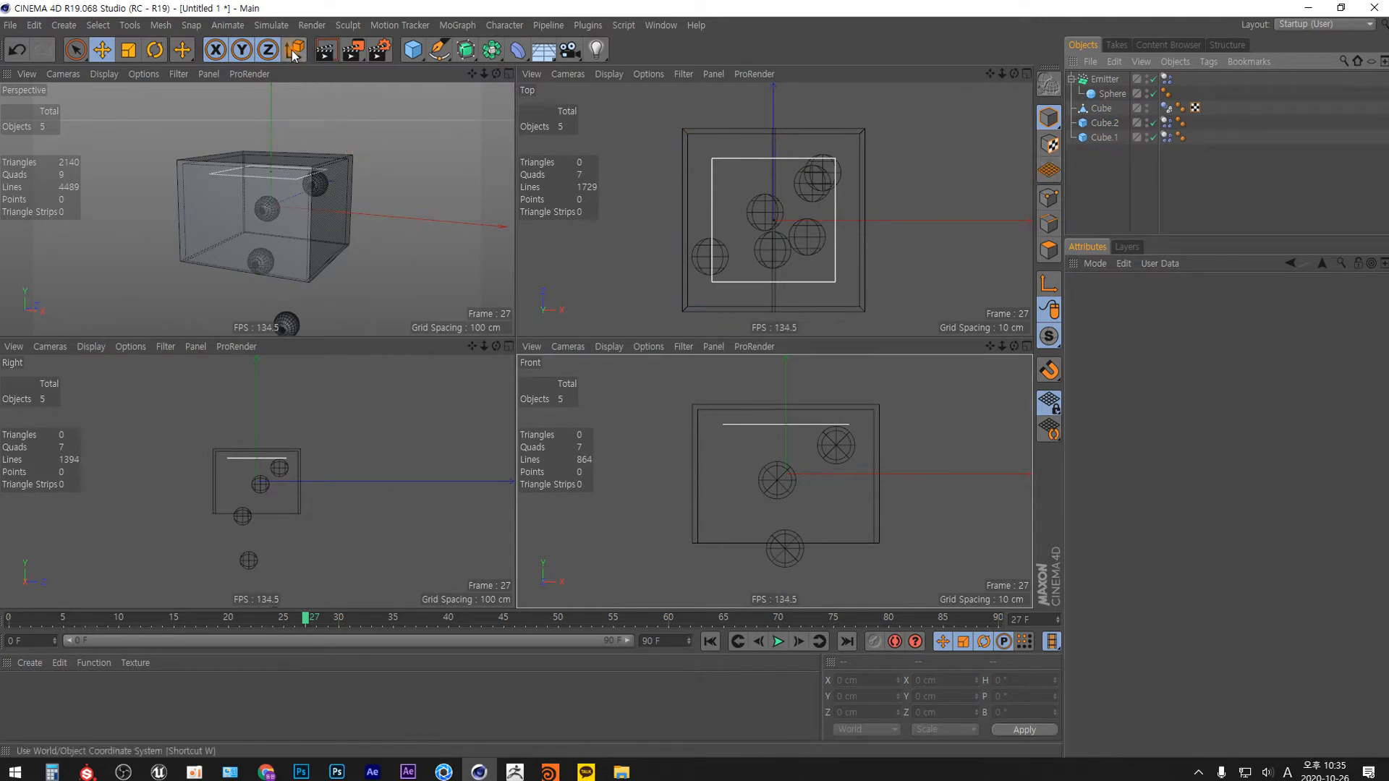
Add a dynamics Connector object to the scene.
left_click(274, 25)
left_click(297, 65)
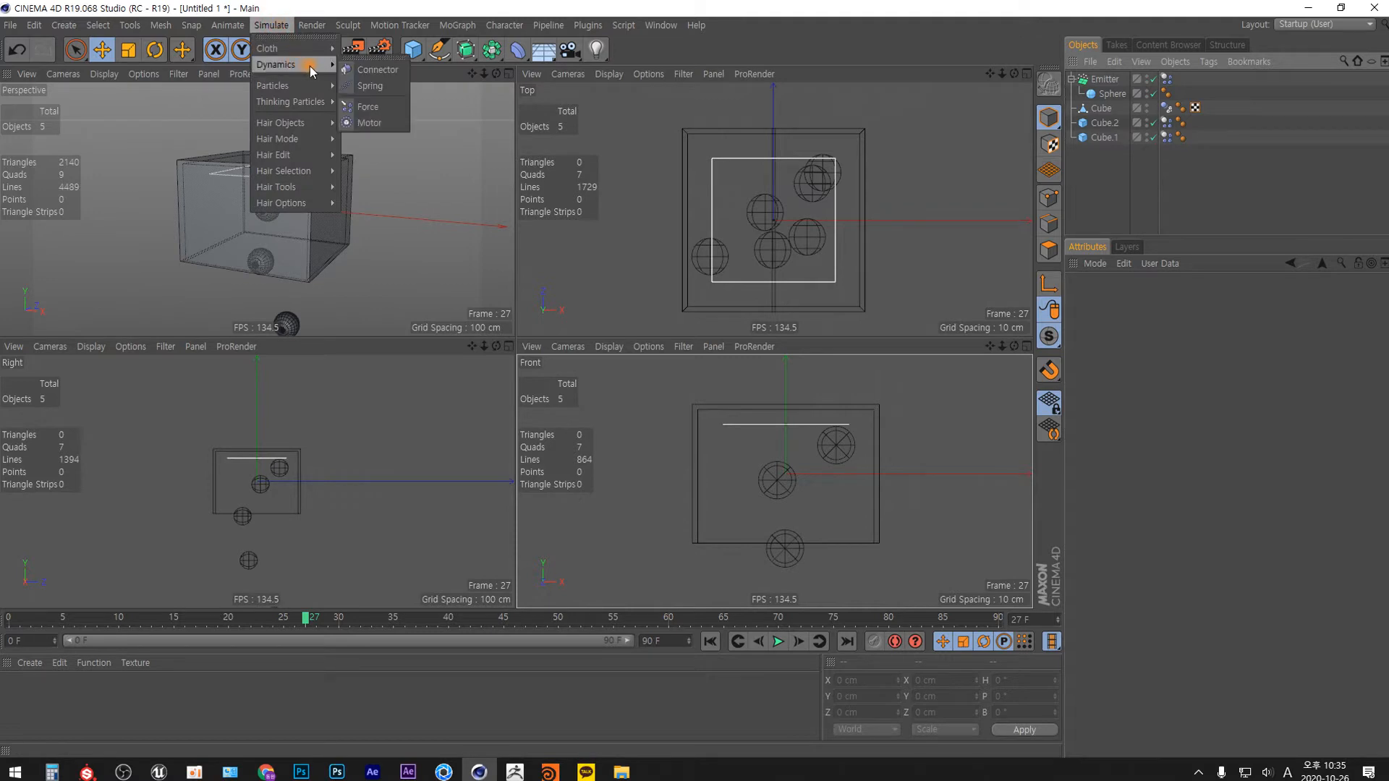
left_click(393, 70)
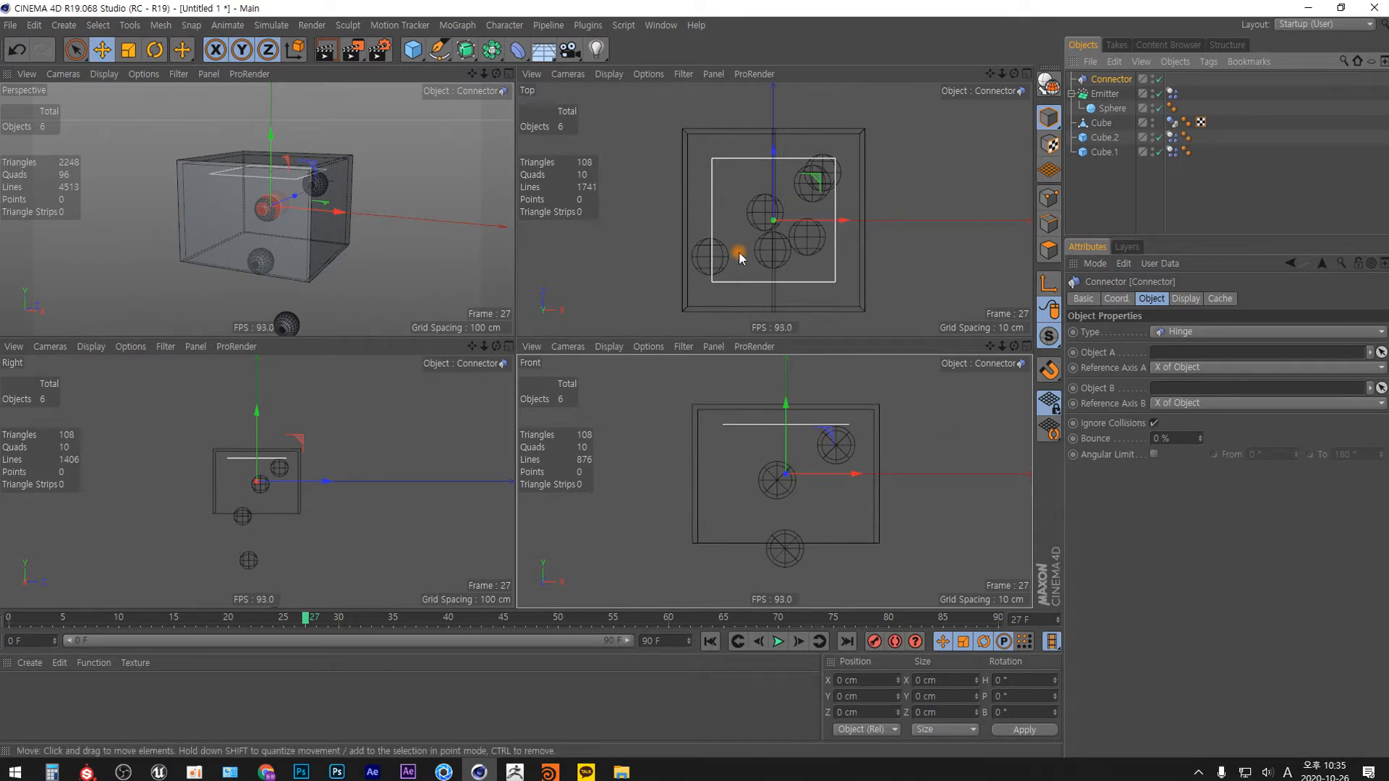
Display the Top view with Gouraud Shading (Lines).
left_click(909, 269)
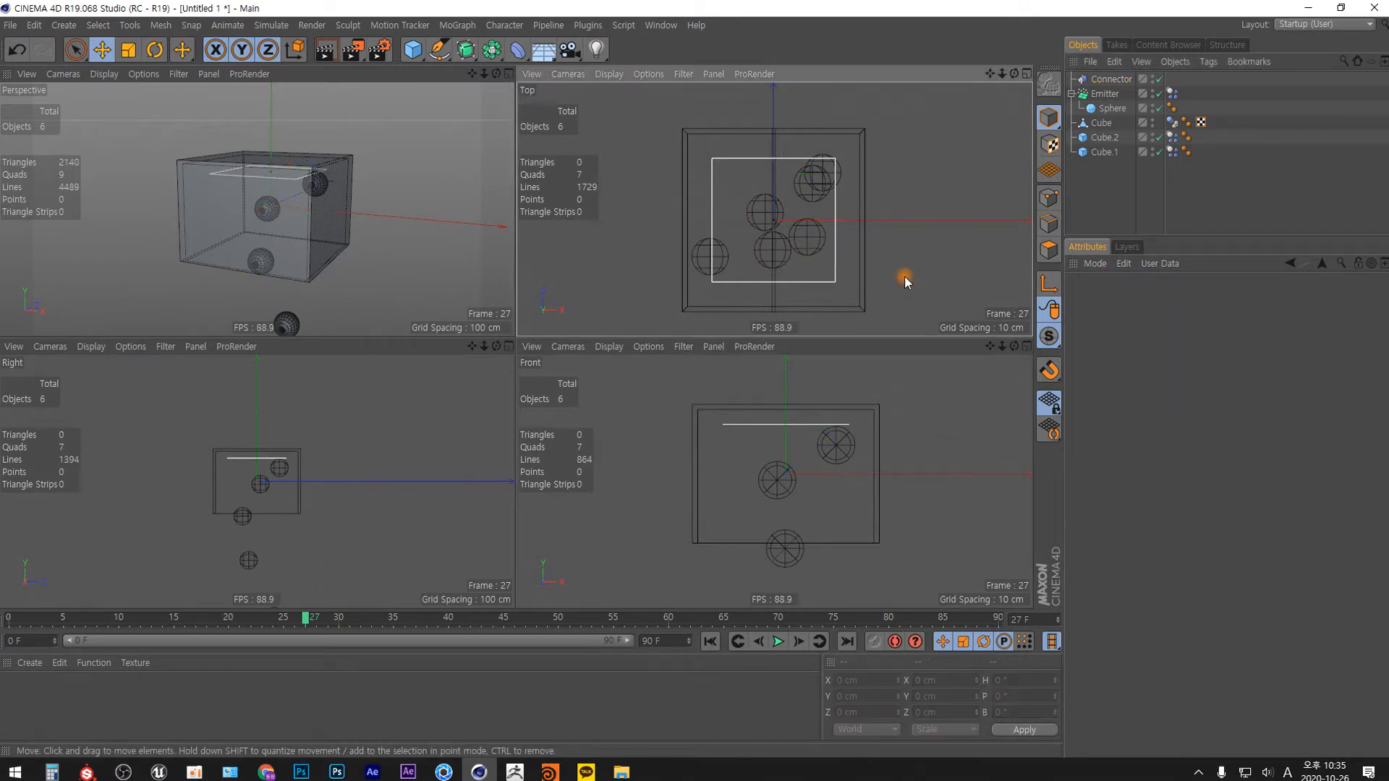
key("n")
key("b")
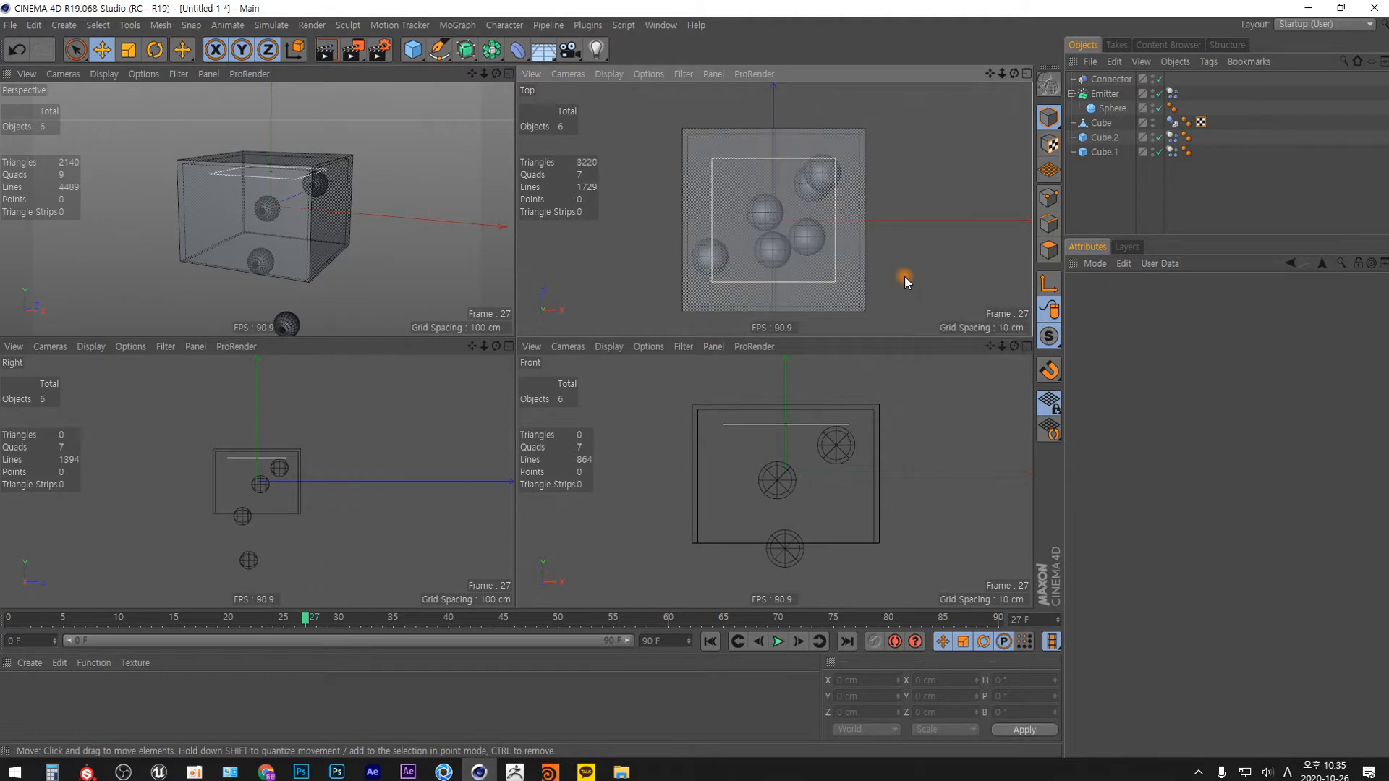
Turn on Always Visible in the connector's display settings.
left_click(1116, 81)
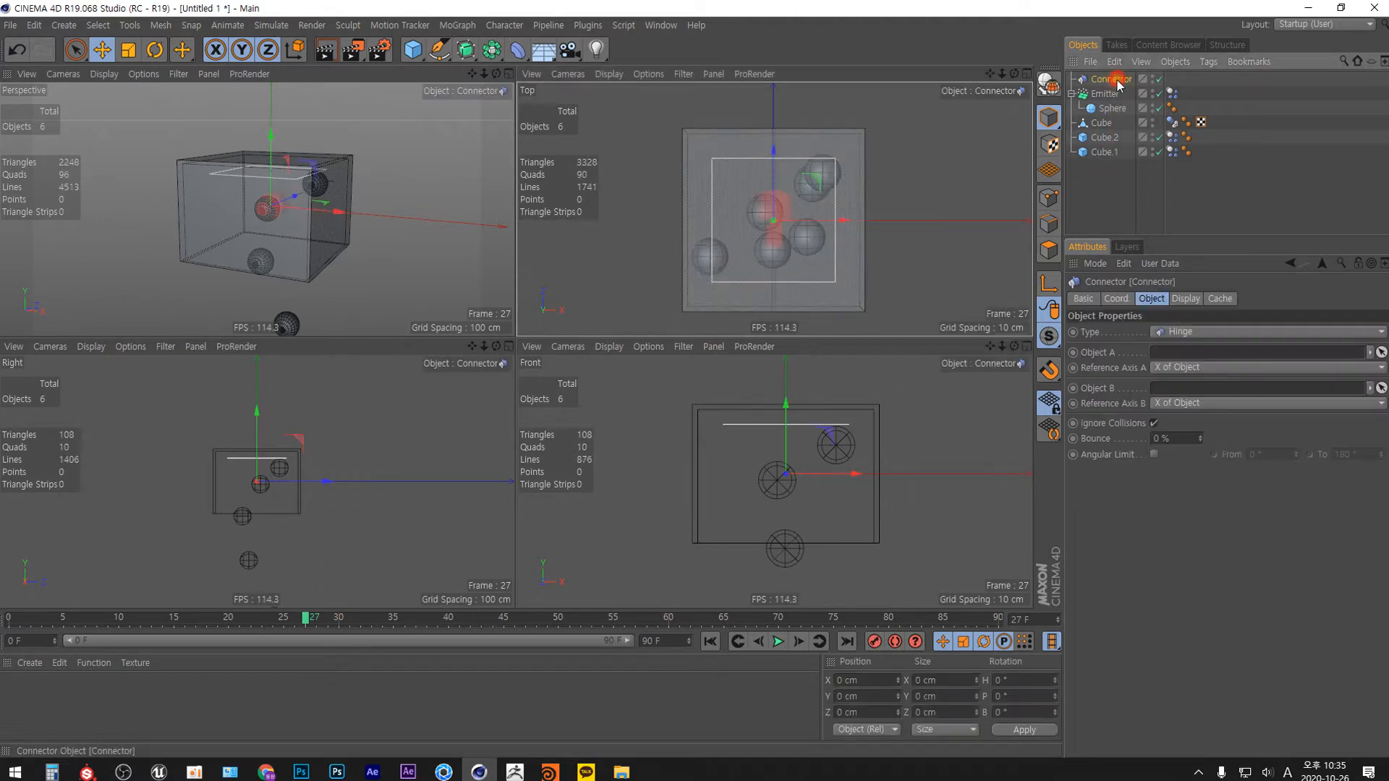
left_click(1184, 300)
left_click(1143, 331)
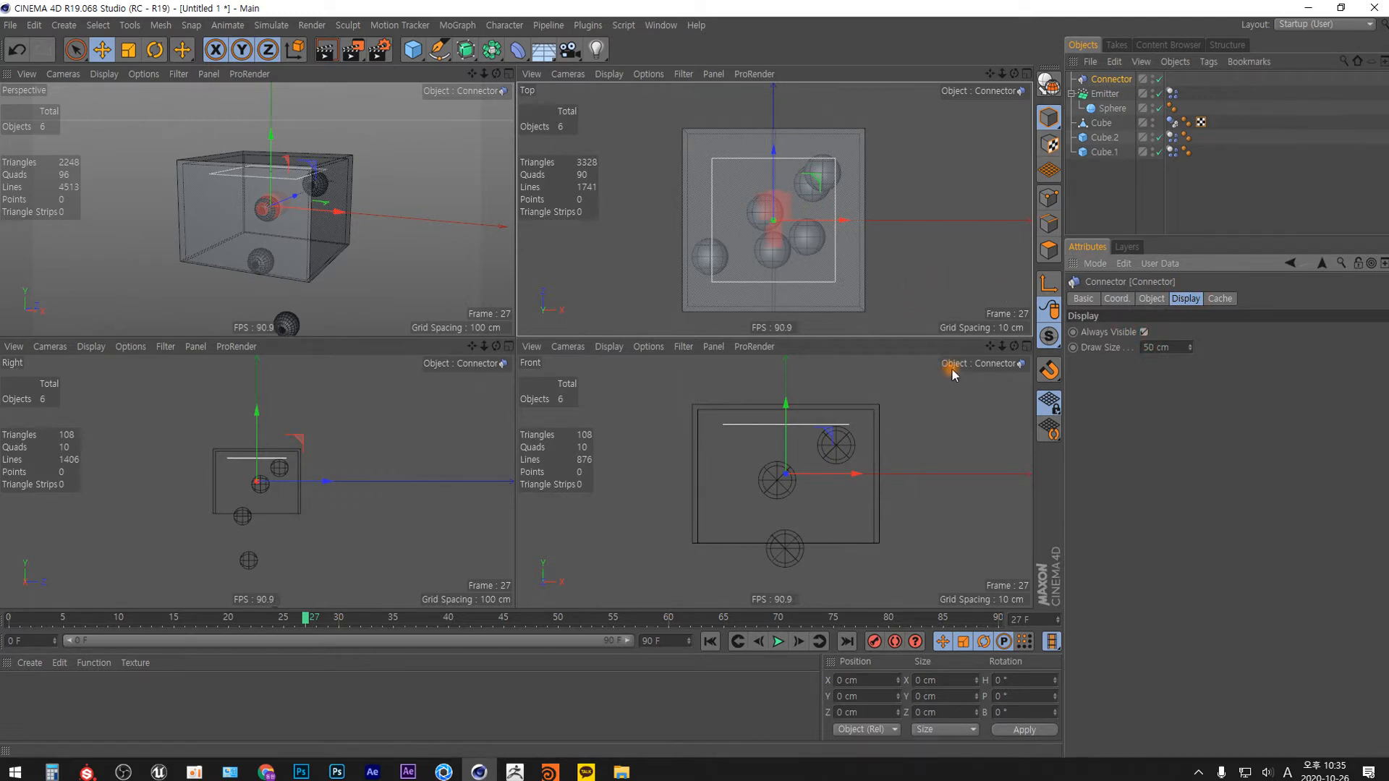
Display the Right and Front views with Gouraud Shading (Lines) as well.
left_click(345, 546)
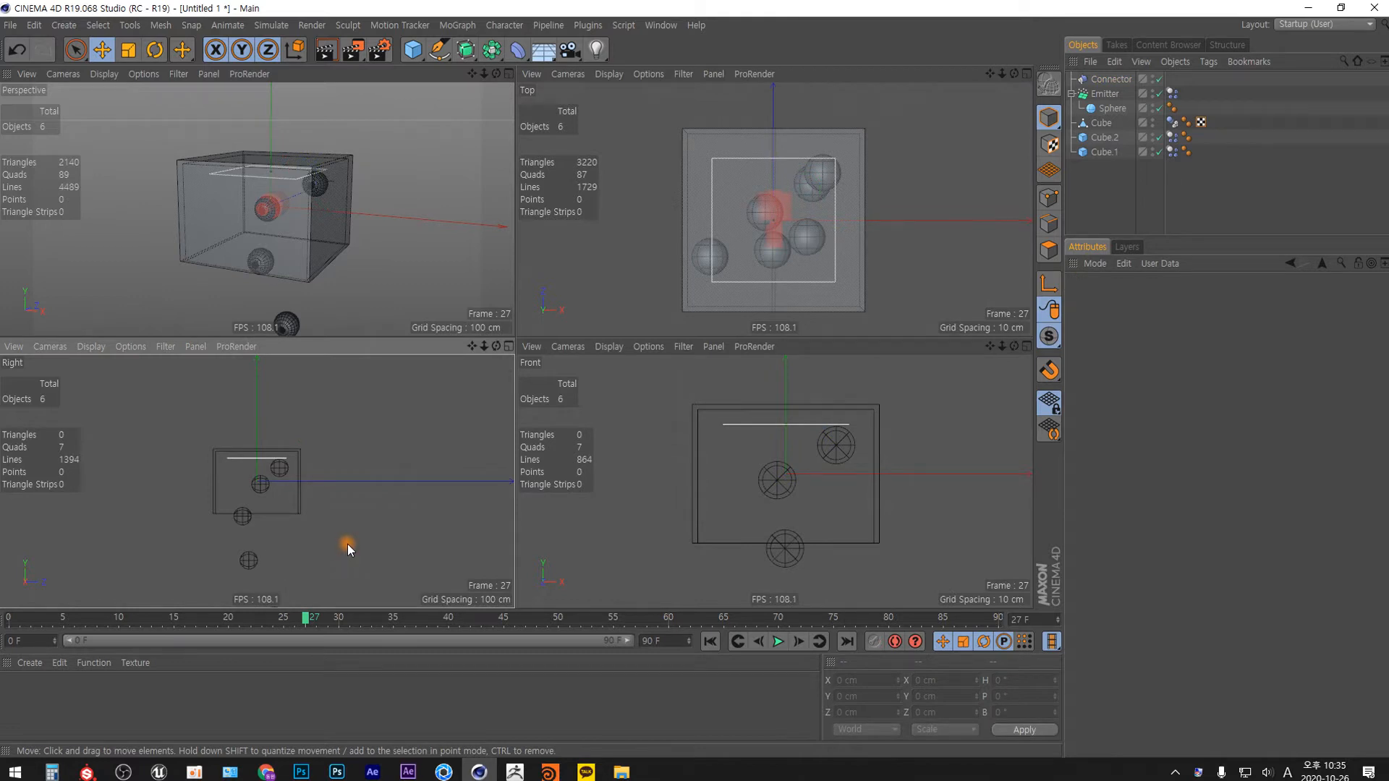
key("n")
key("b")
key("n")
key("b")
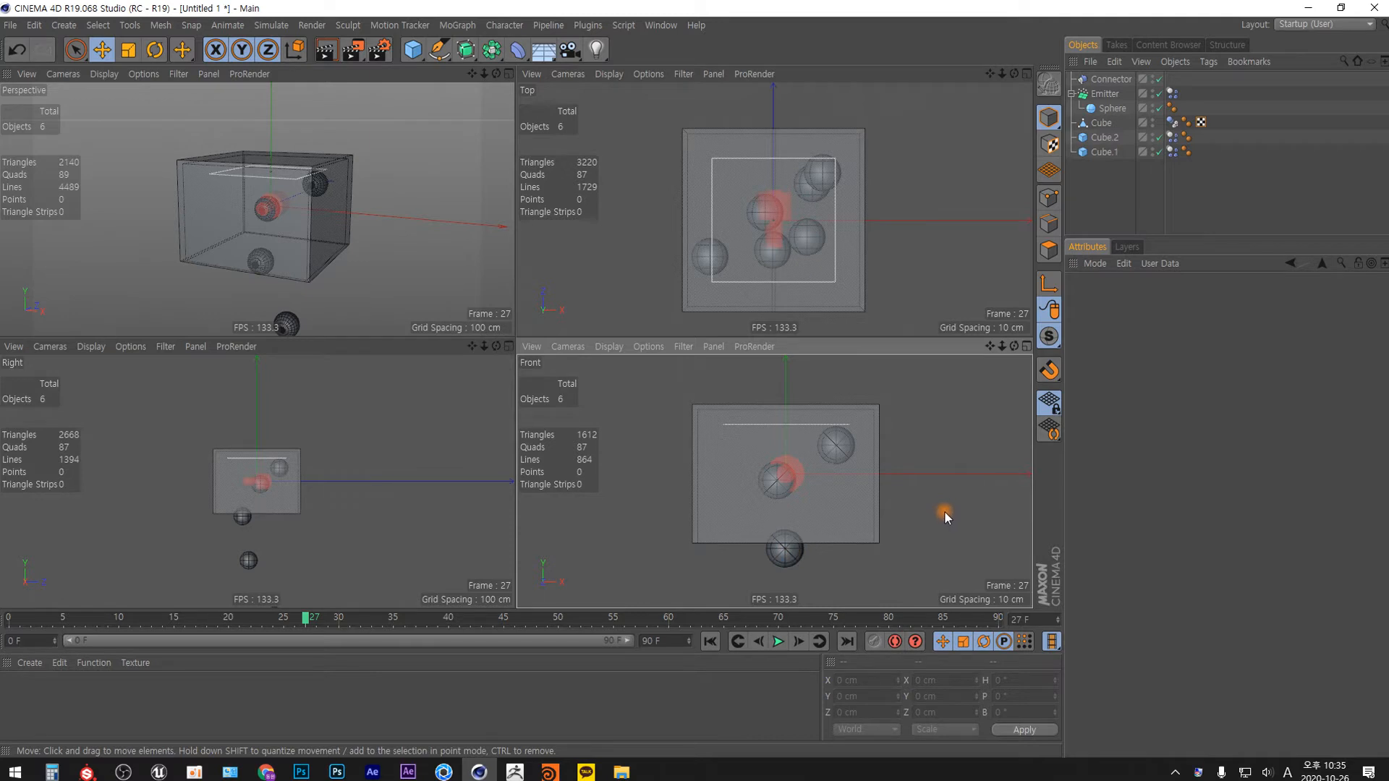
At frame 0, place the connector at the box's lower left corner and a copy at the lower right, about X ±99.4 cm, Y -75.2 cm.
scroll(311, 493, "up", 5)
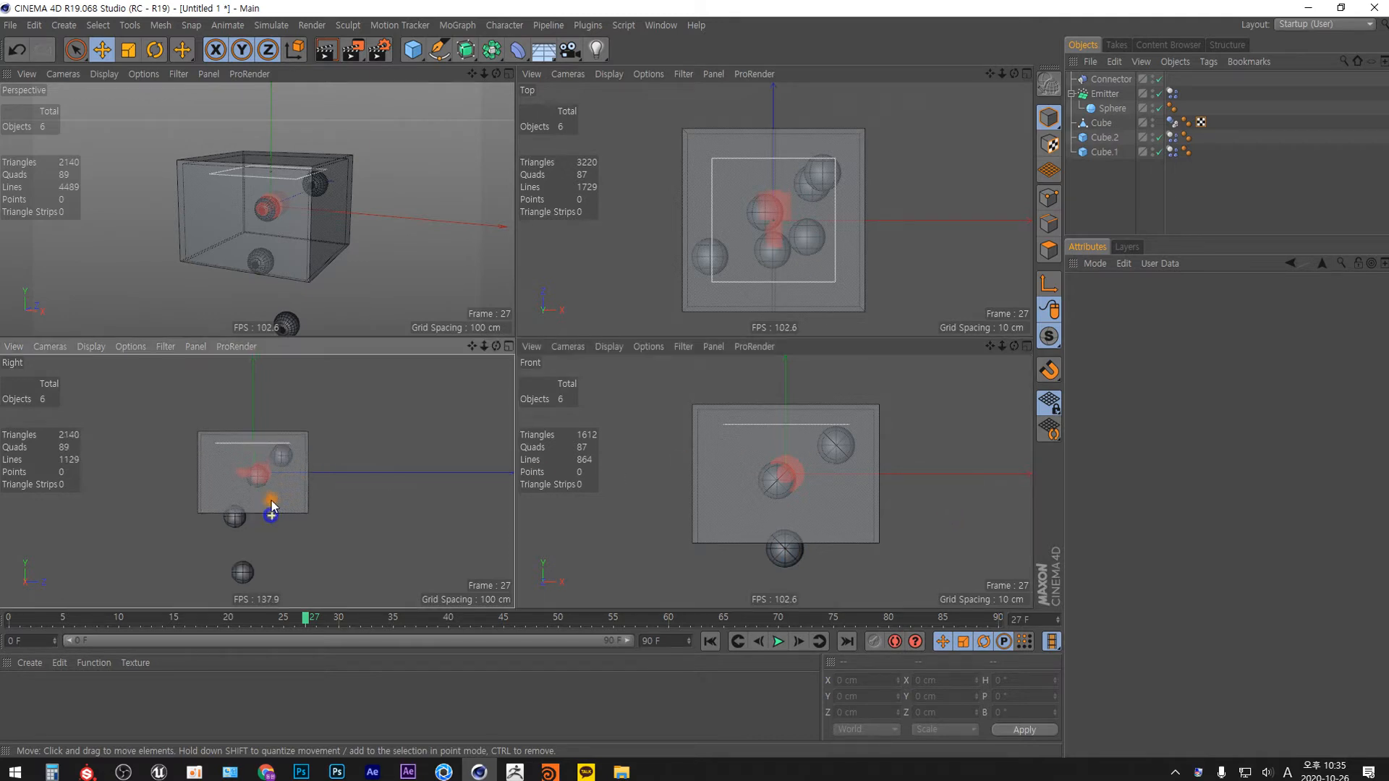
scroll(836, 523, "up", 3)
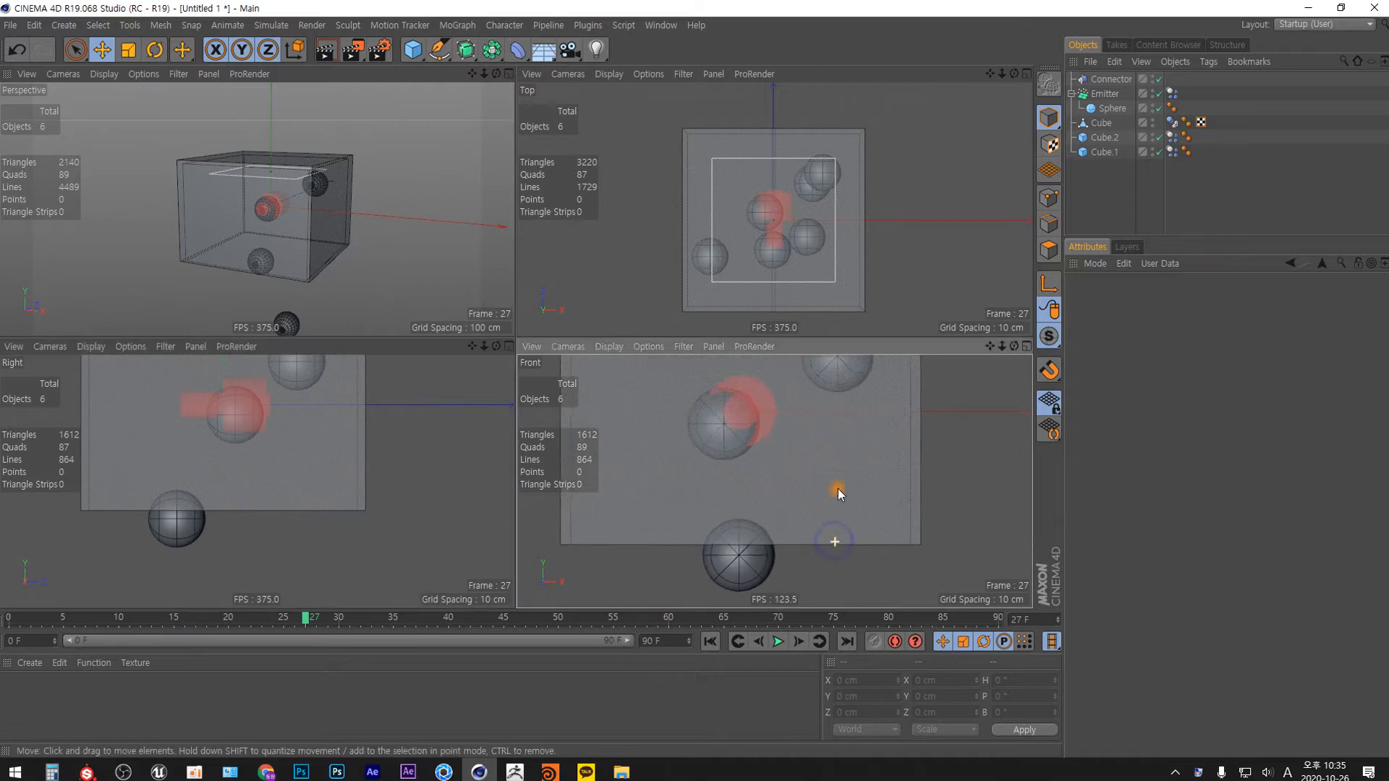
left_click(719, 640)
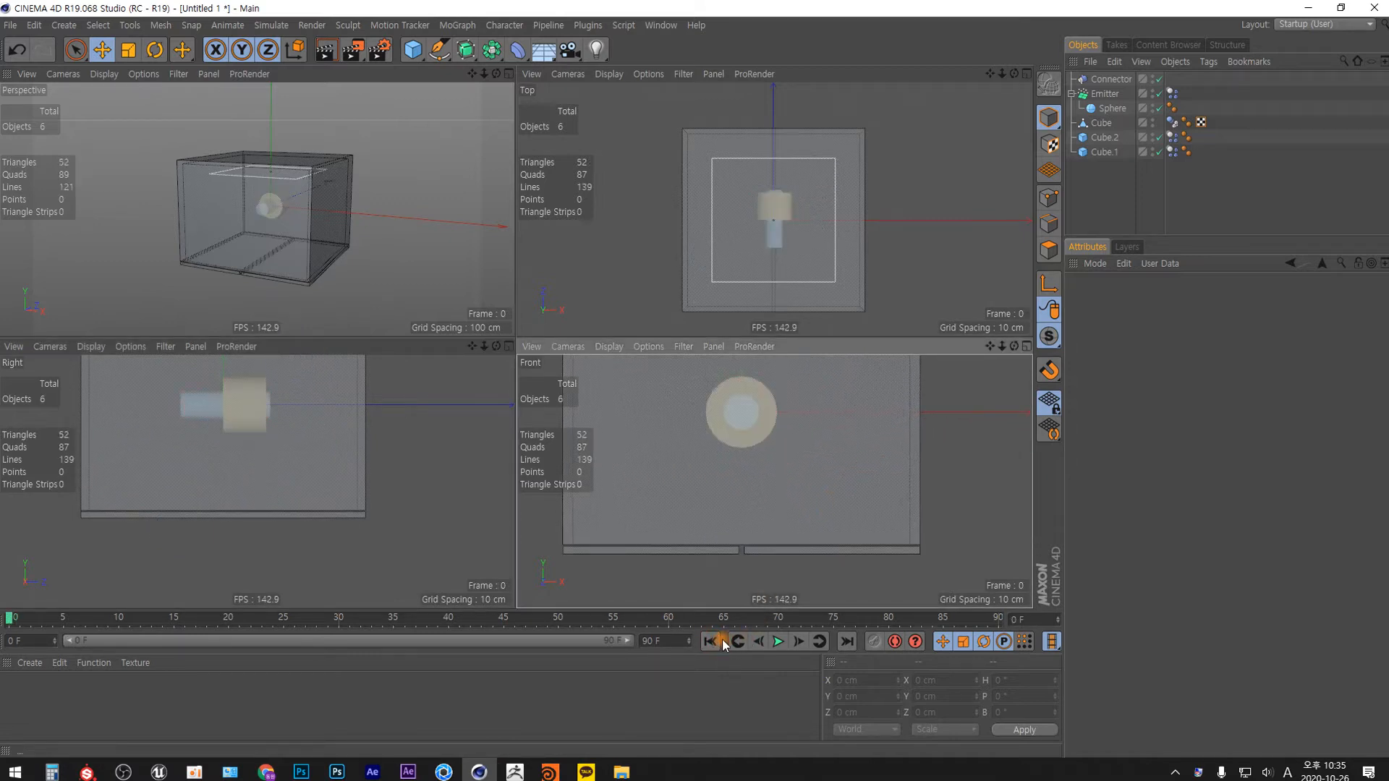
scroll(773, 507, "down", 3)
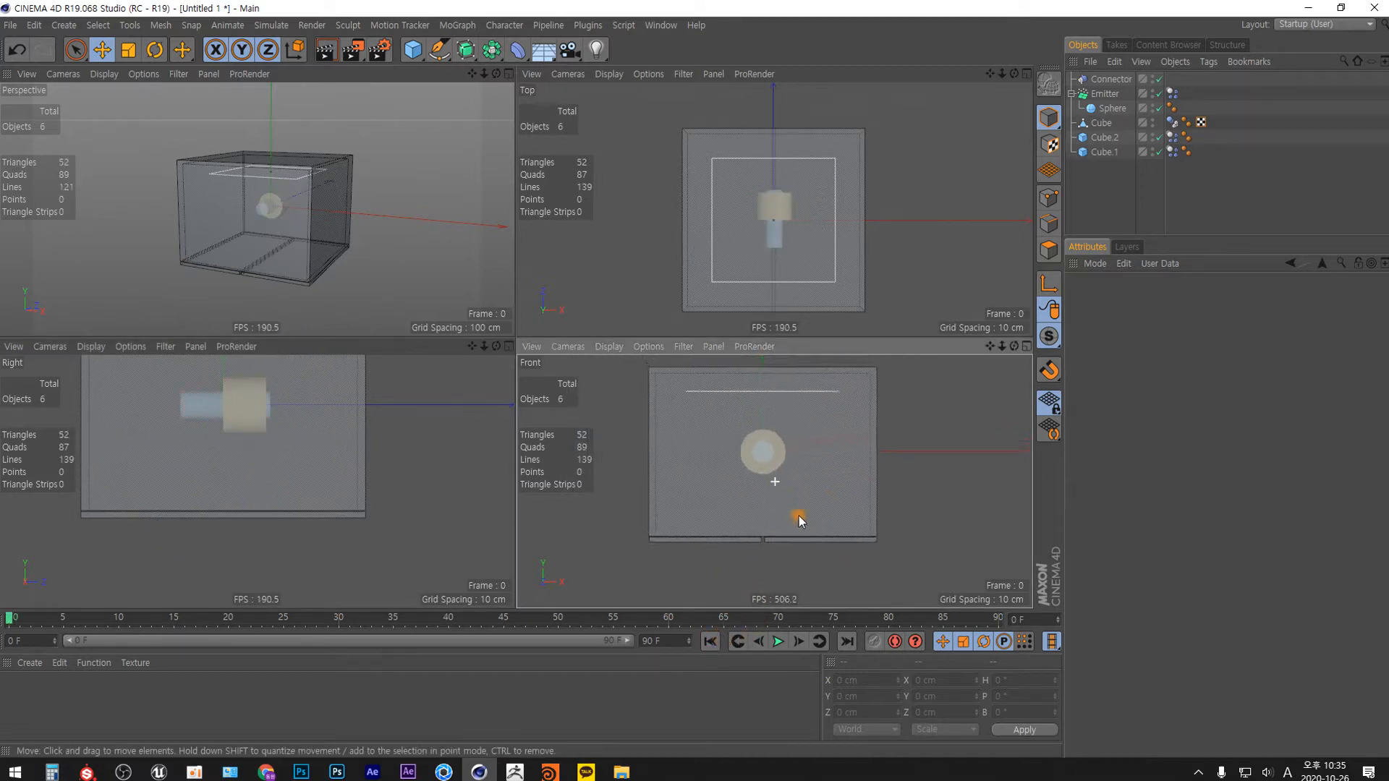
left_click(1109, 79)
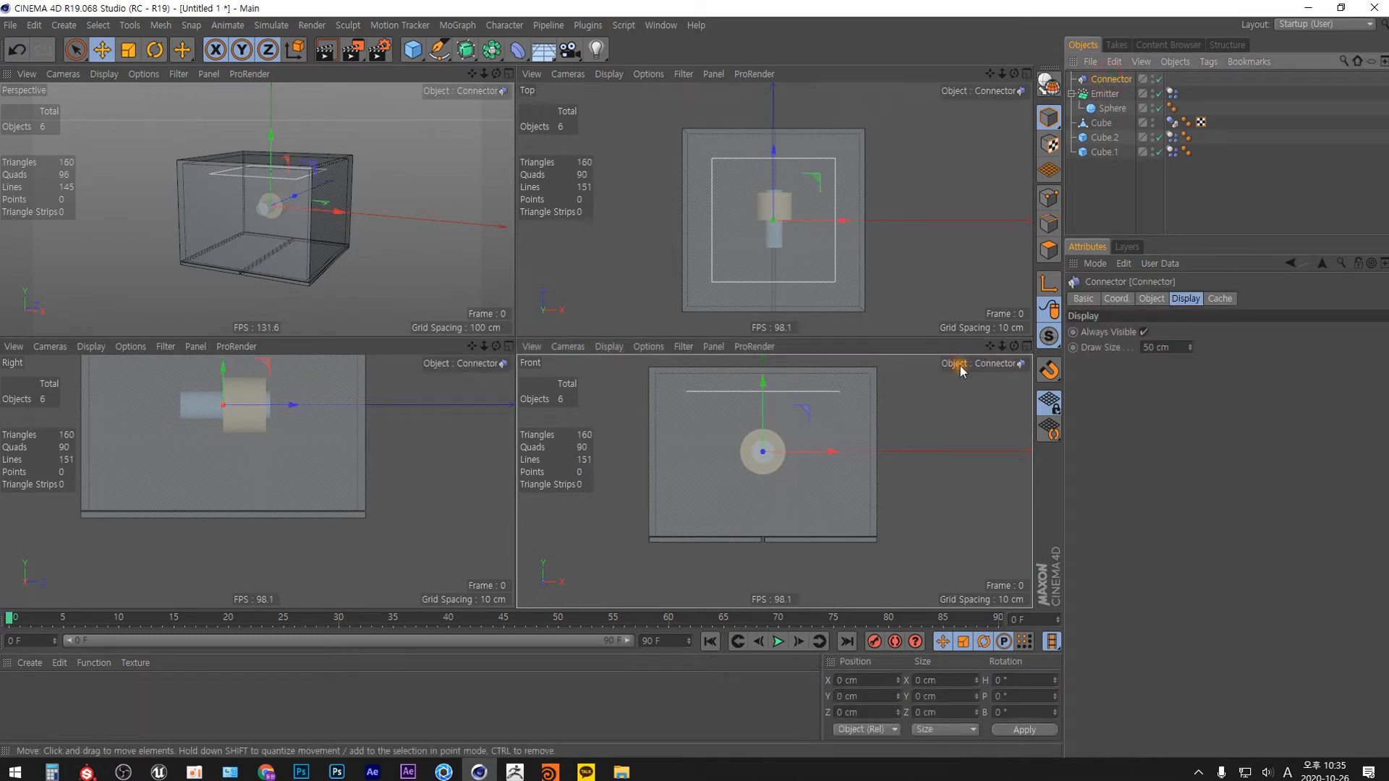
left_click_drag(809, 412, 944, 514)
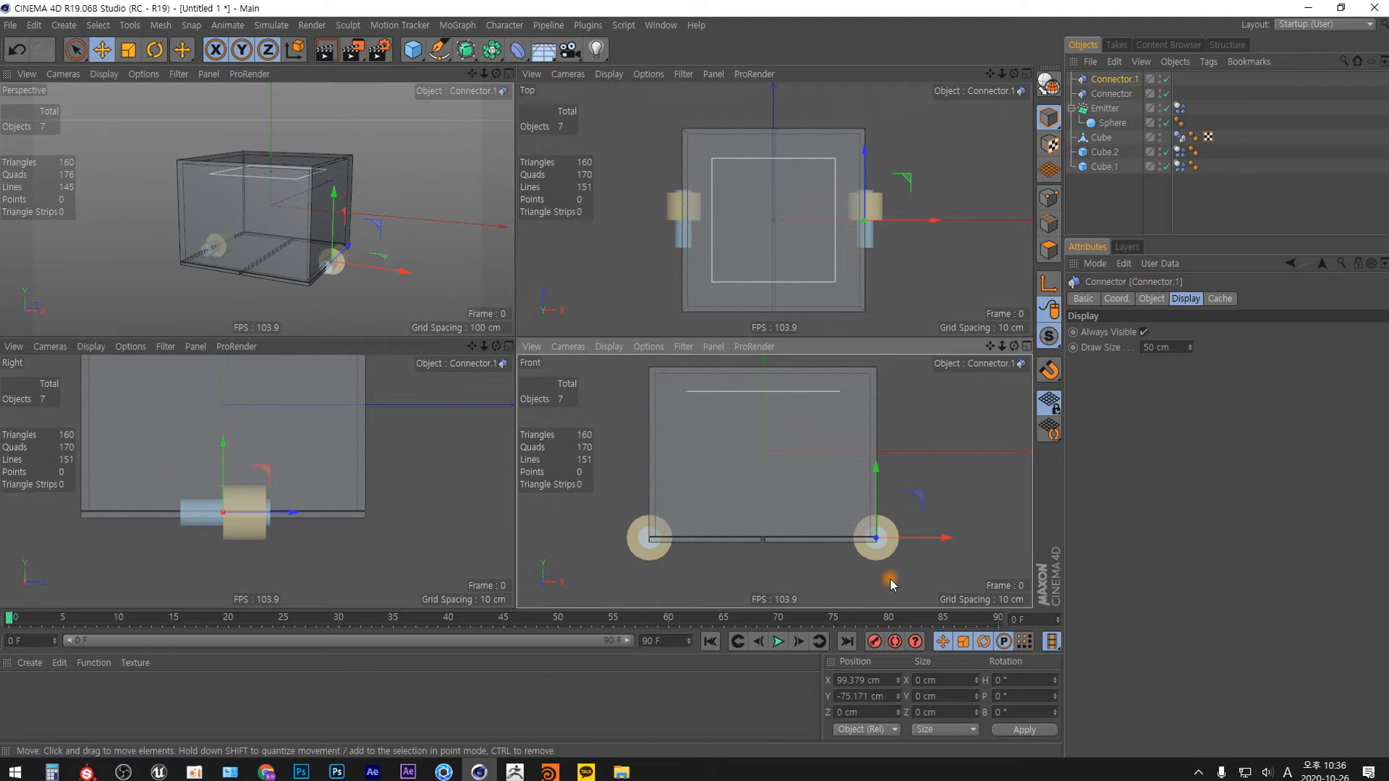
Move the left connector directly above its door panel, Cube.1, in the object hierarchy.
left_click(1111, 94)
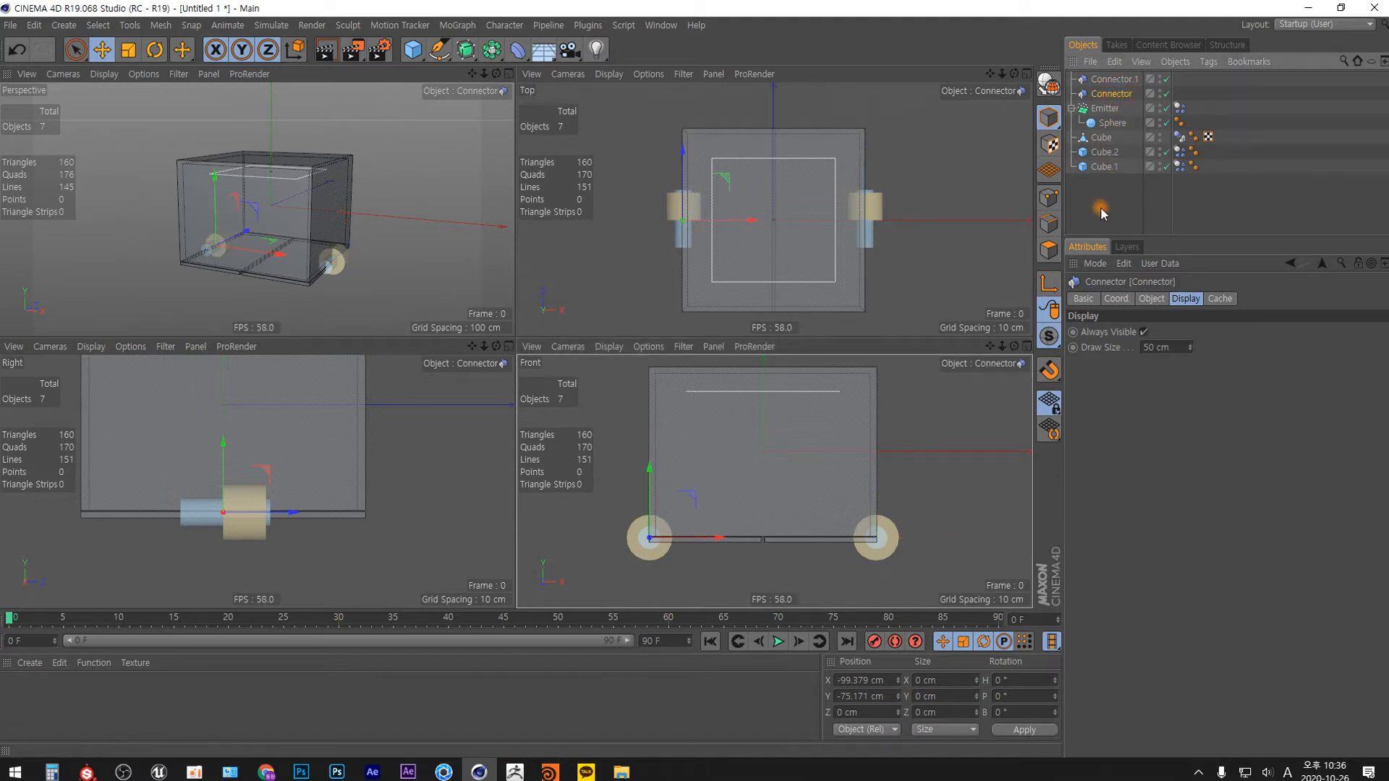
left_click(752, 539)
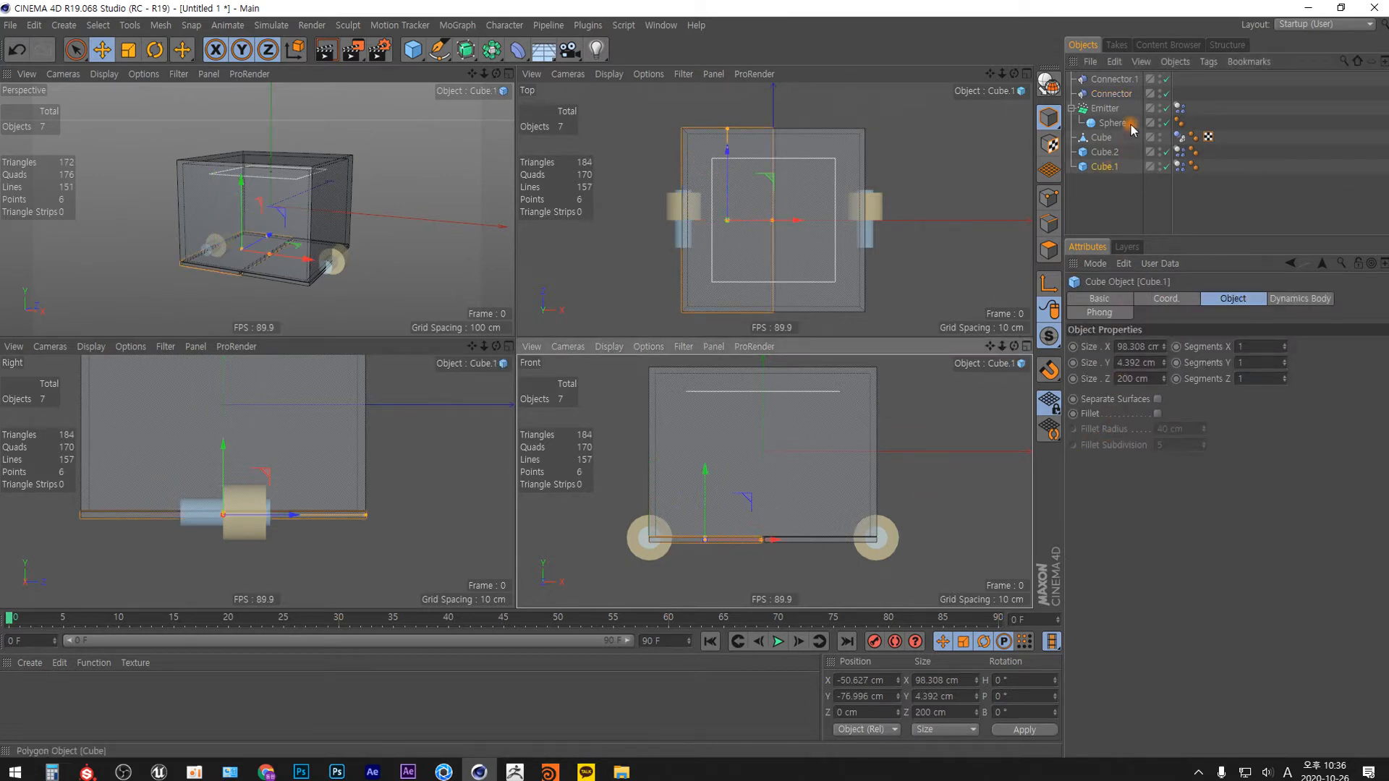
left_click(1120, 94)
left_click_drag(1120, 94, 1120, 170)
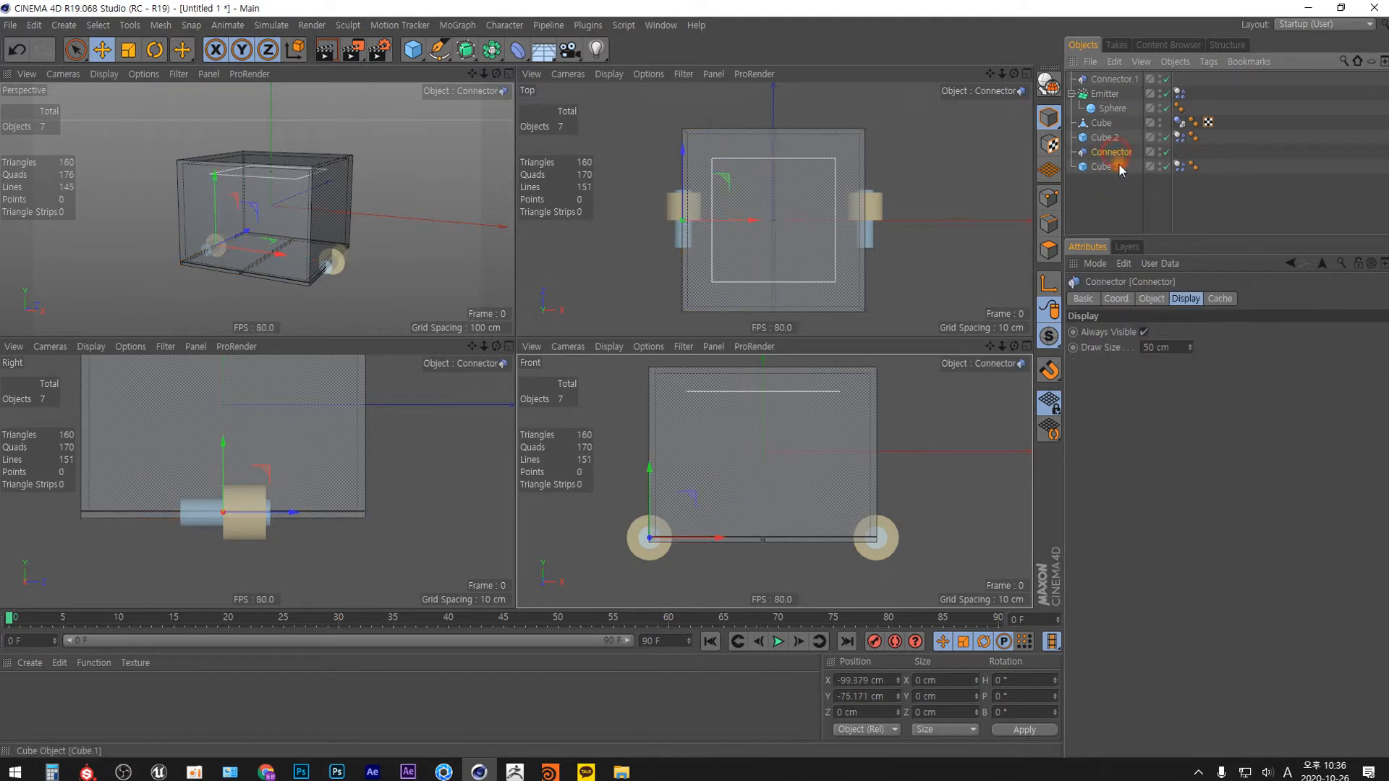
Assign the left door panel, Cube.1, as Object B of the left hinge connector.
left_click(1112, 168)
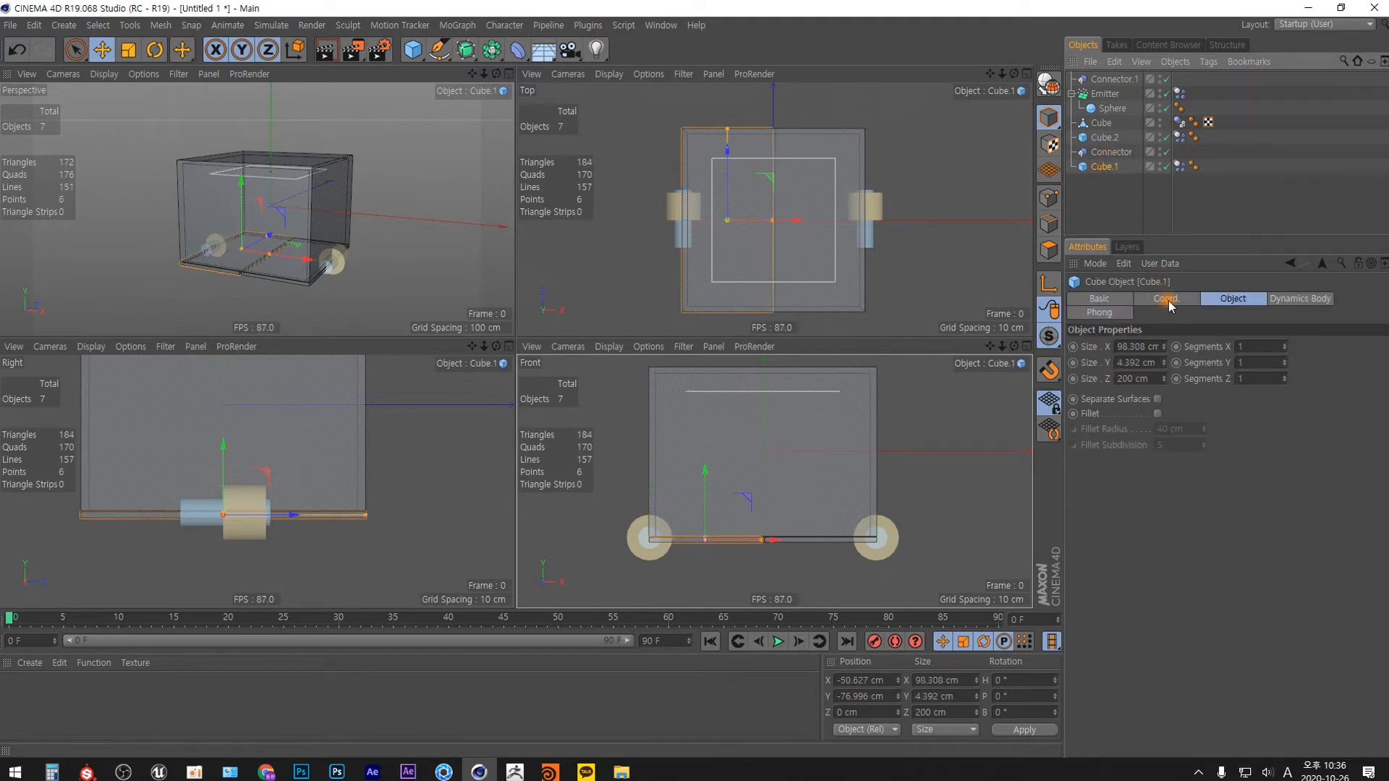
left_click(1110, 153)
left_click(1158, 298)
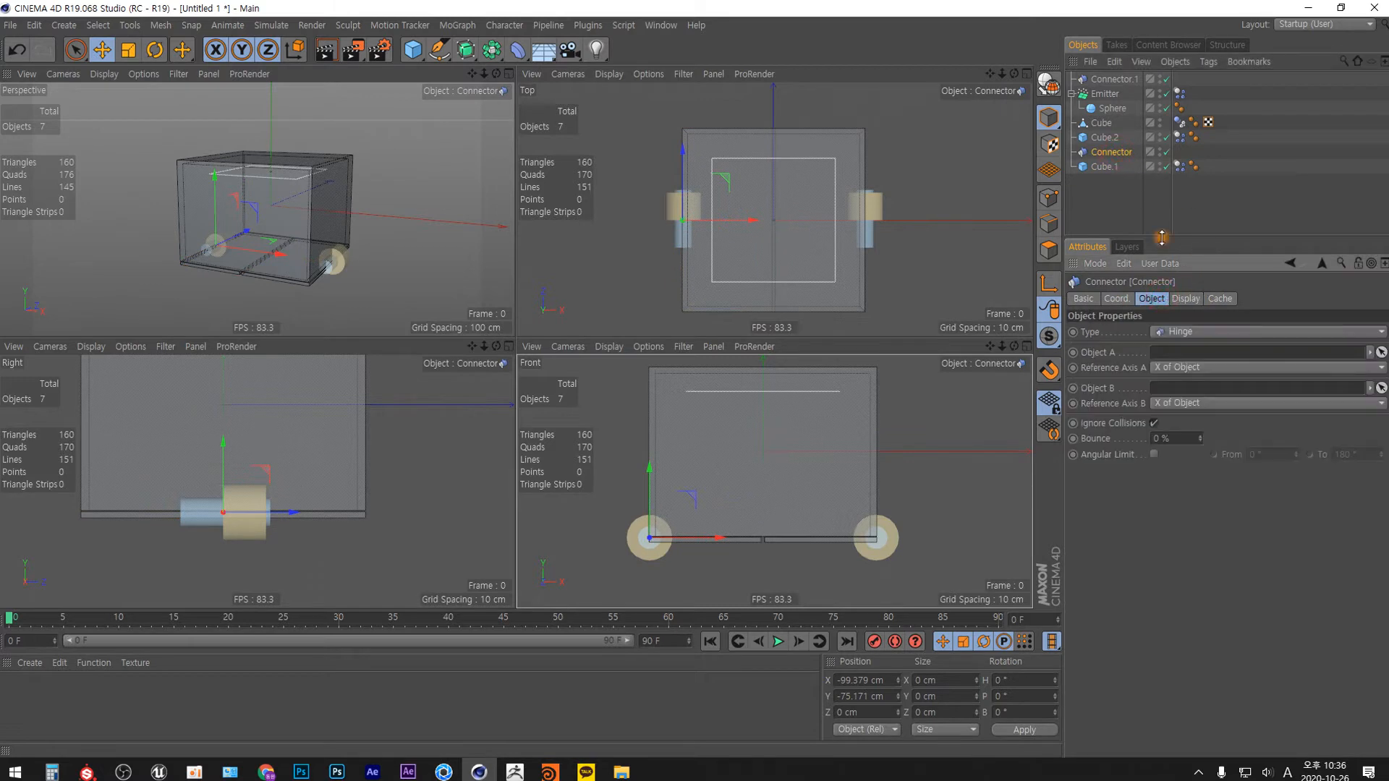
left_click_drag(1102, 171, 1166, 391)
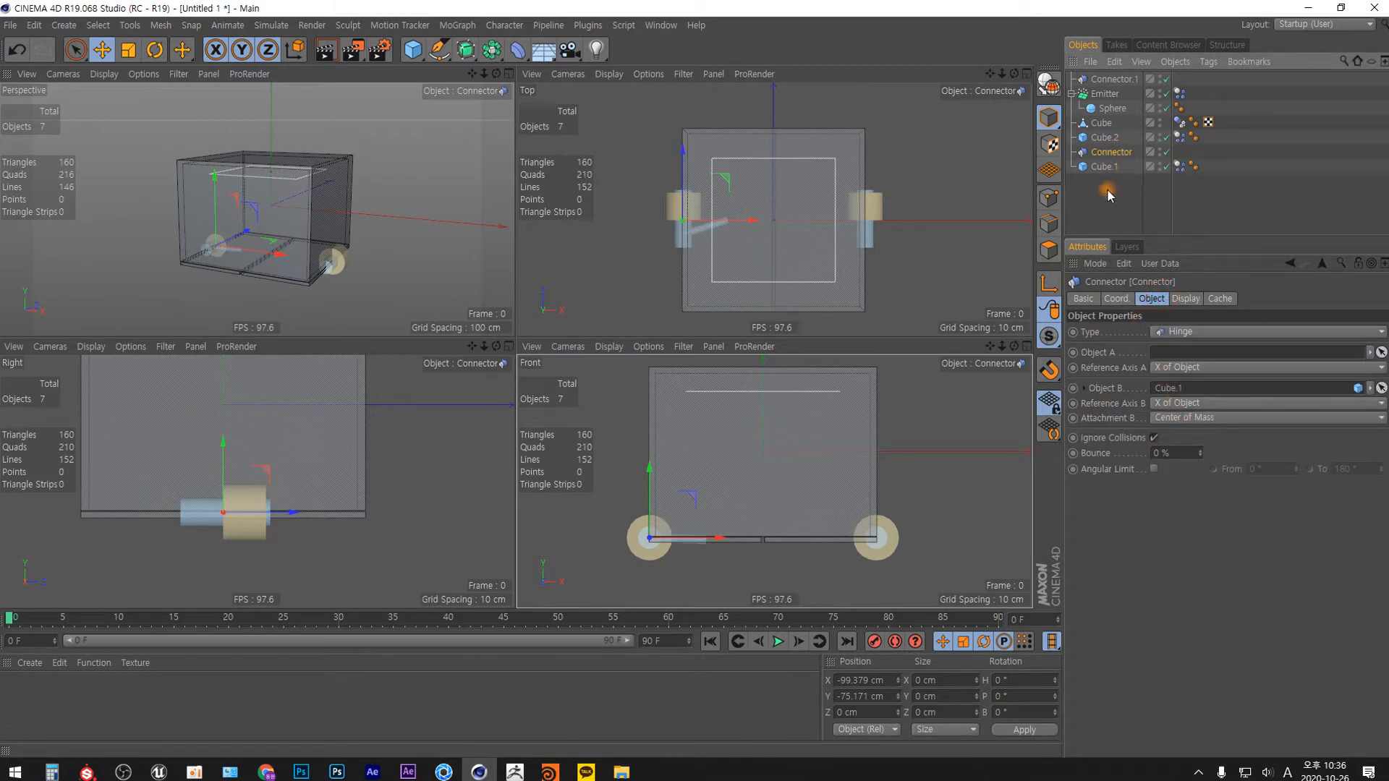
Assign Cube.2 as Object B of Connector.1 and place the connector and its door panel together at the end of the object hierarchy.
left_click_drag(1111, 79, 1112, 212)
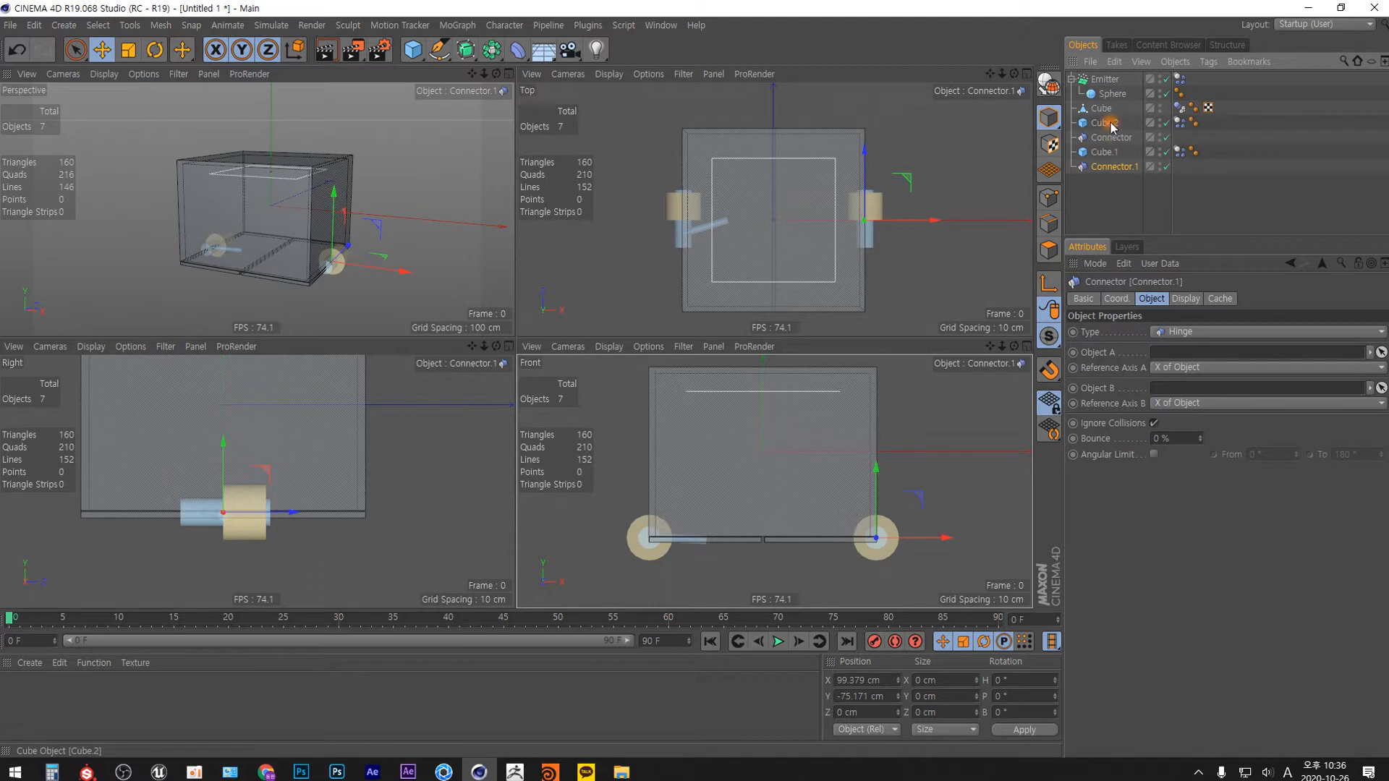
left_click_drag(1084, 236, 1181, 392)
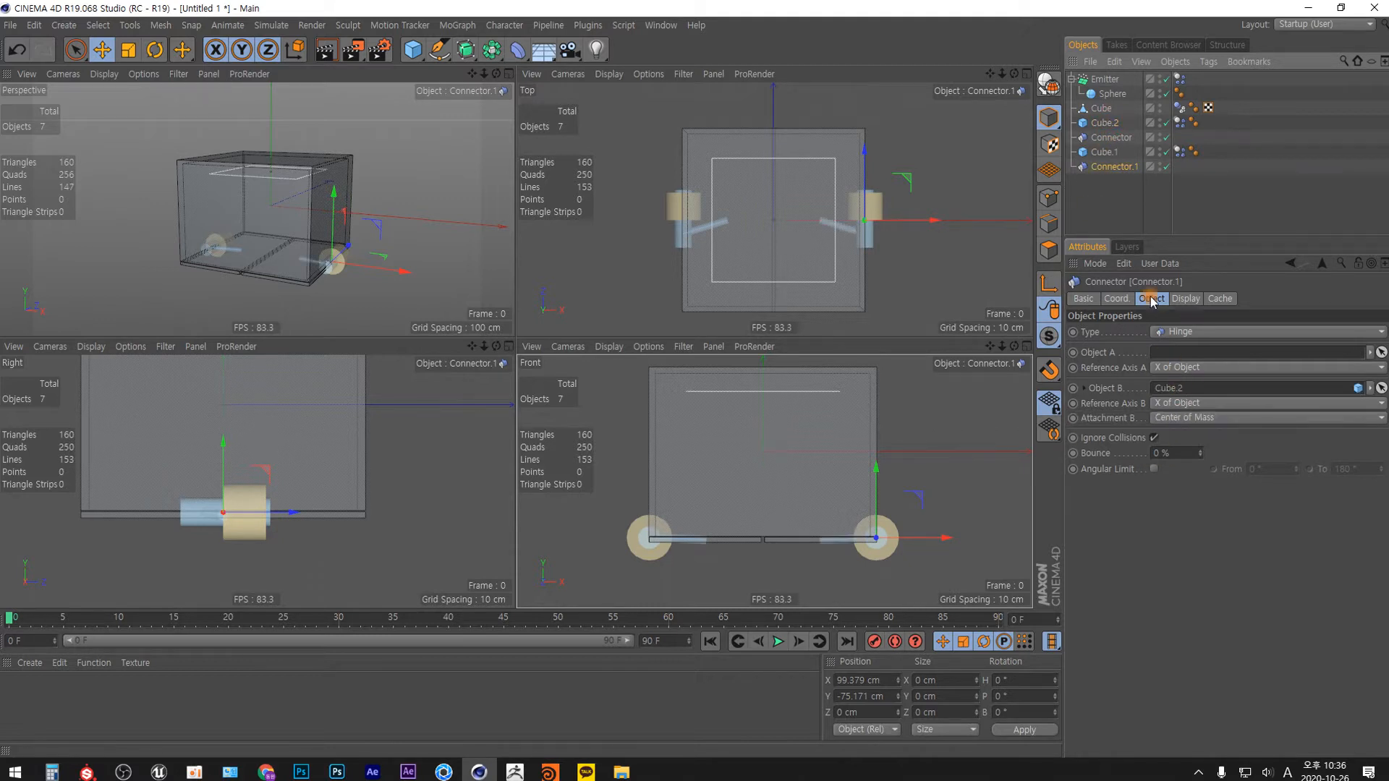
left_click_drag(1104, 124, 1108, 188)
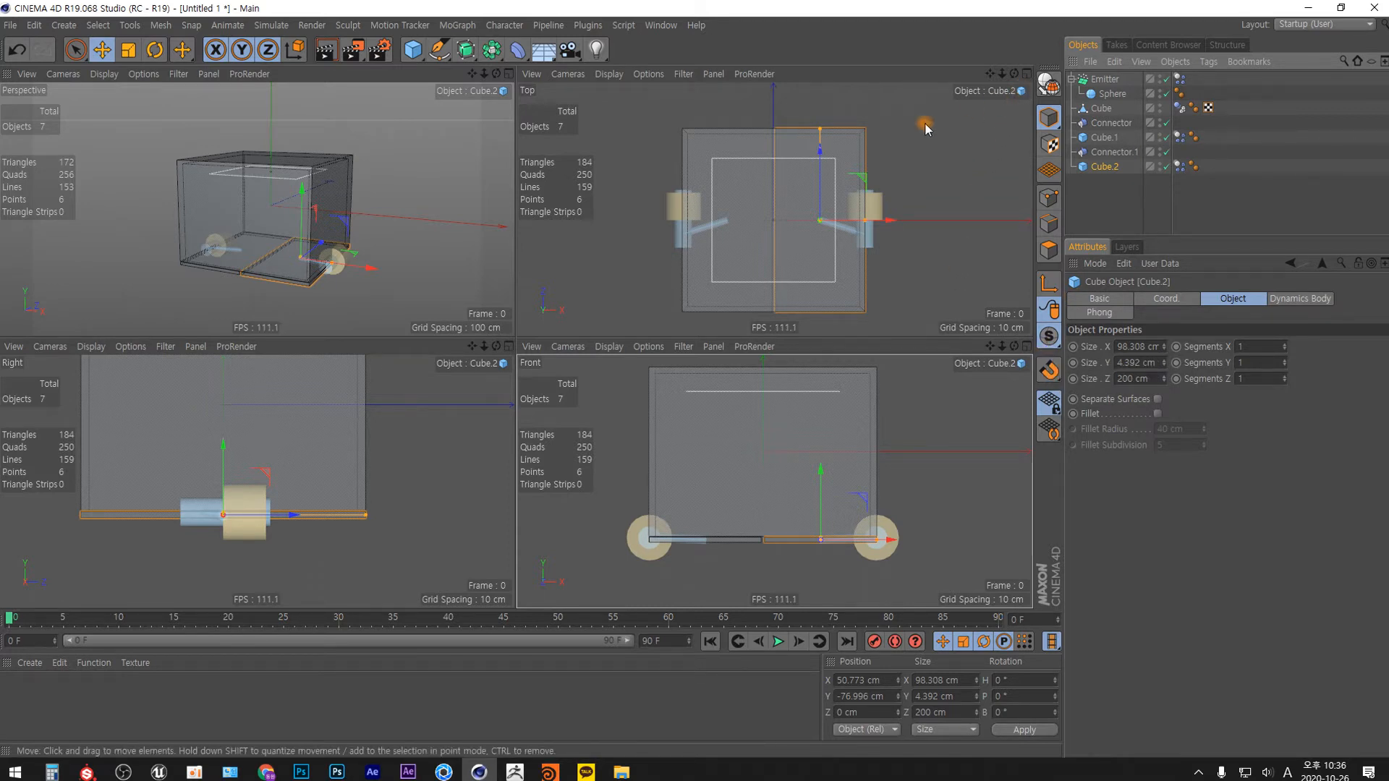
Play the simulation in an enlarged Perspective view to check how the doors swing on their hinges, and return to frame 0.
left_click(509, 73)
scroll(577, 332, "down", 1)
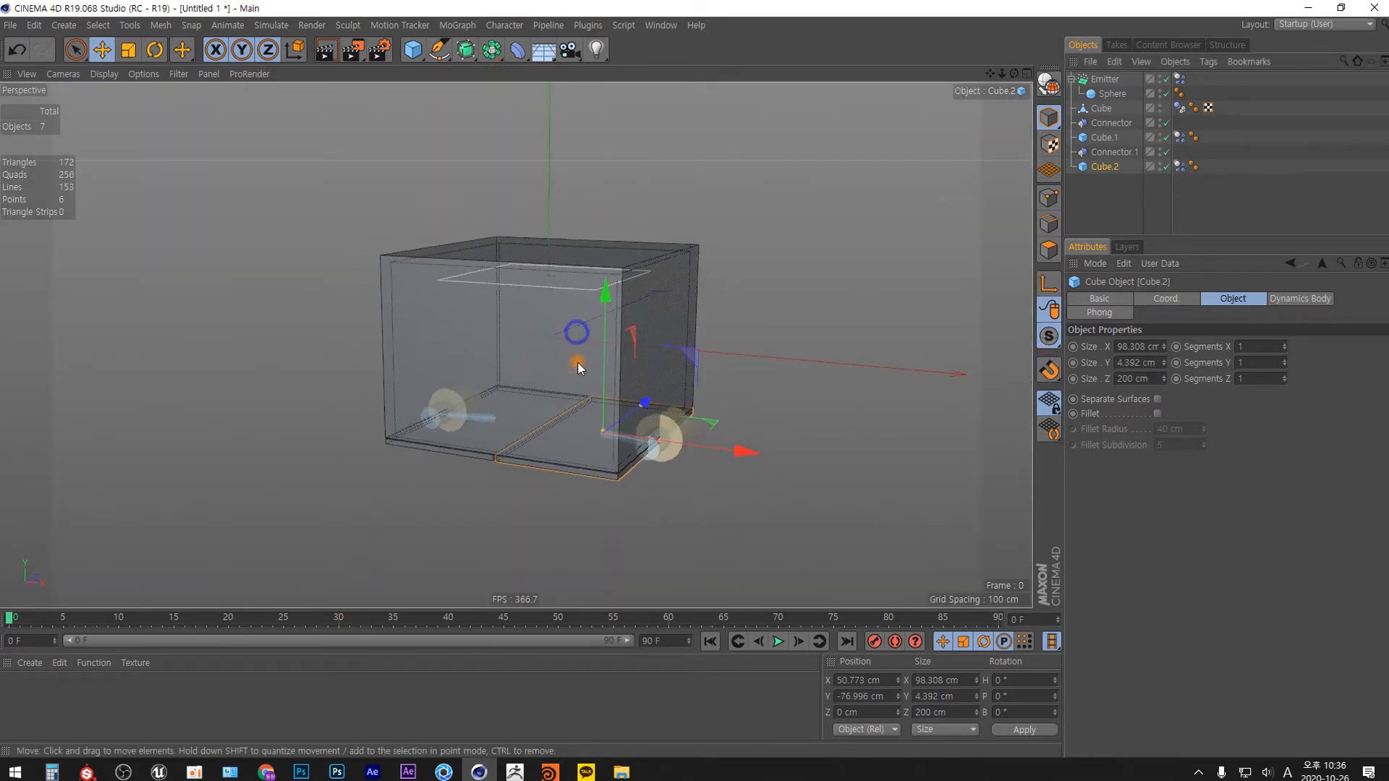
left_click_drag(576, 361, 581, 270, "alt")
left_click(778, 641)
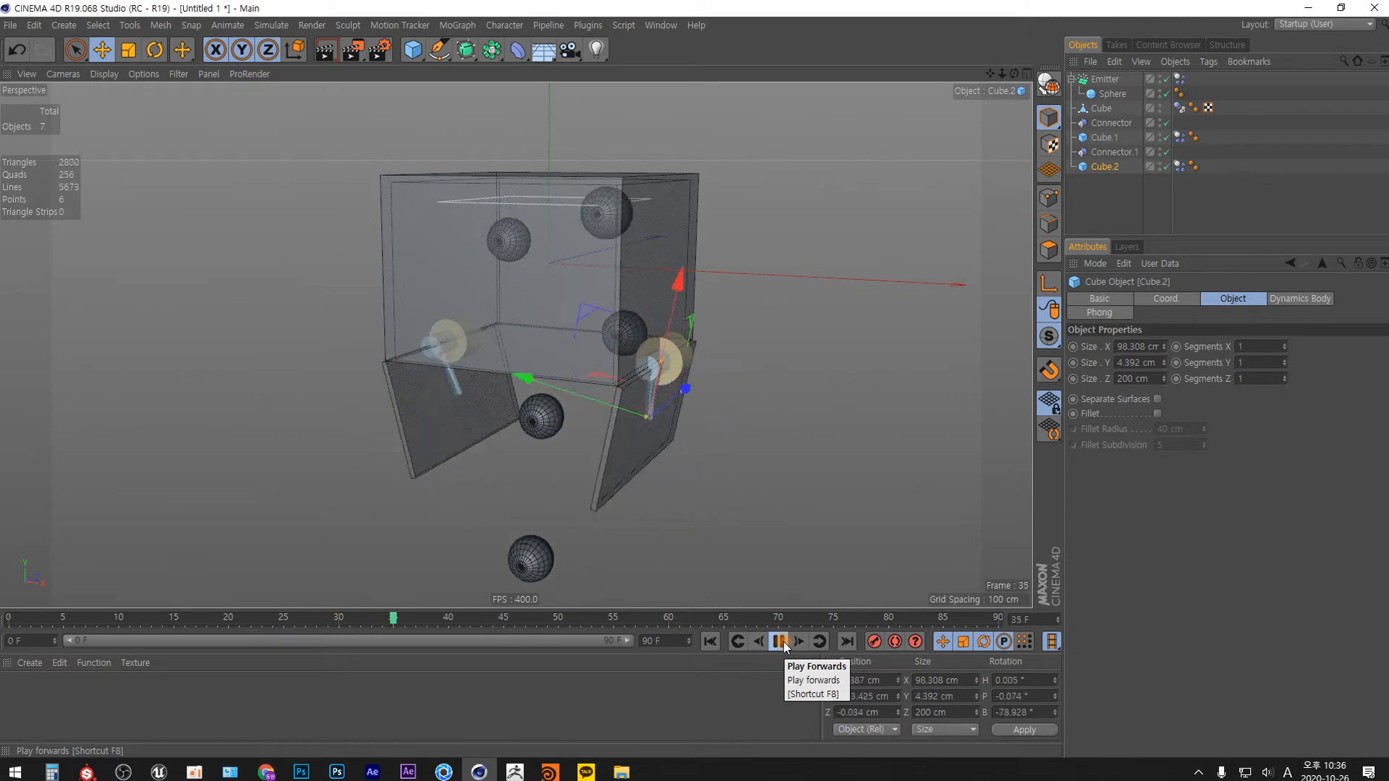
left_click(779, 642)
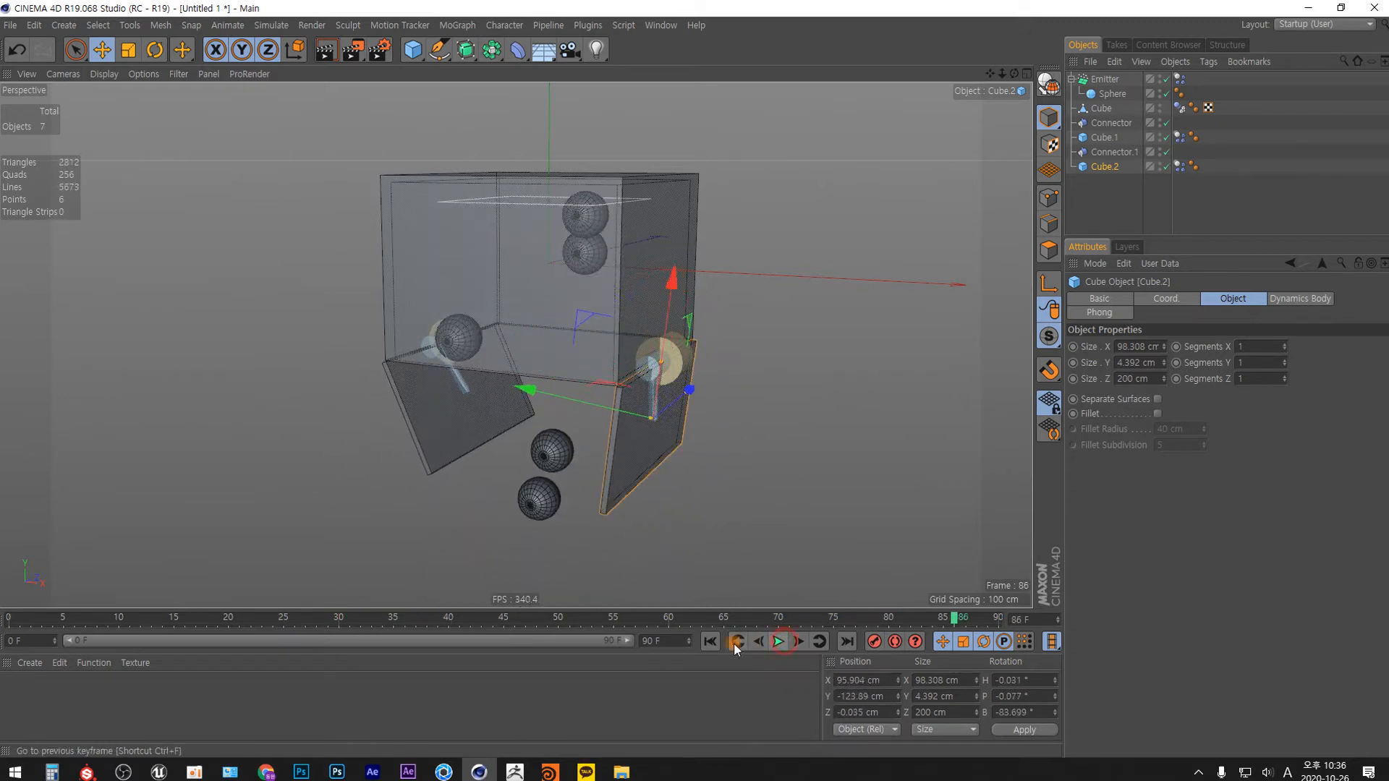
left_click(710, 642)
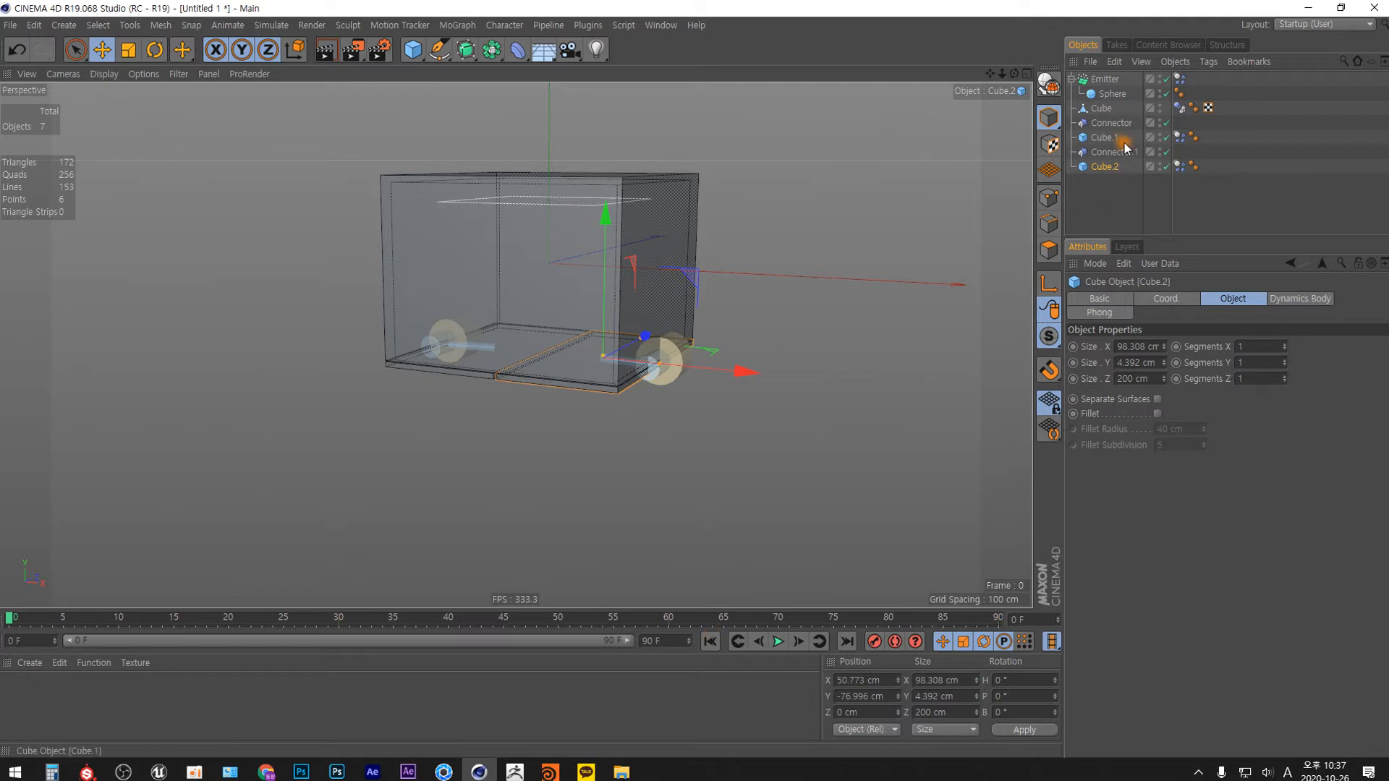
Set Dynamic to Off in the dynamics body tags of both door panels, Cube.1 and Cube.2.
left_click(1179, 137)
left_click(1179, 166, "ctrl")
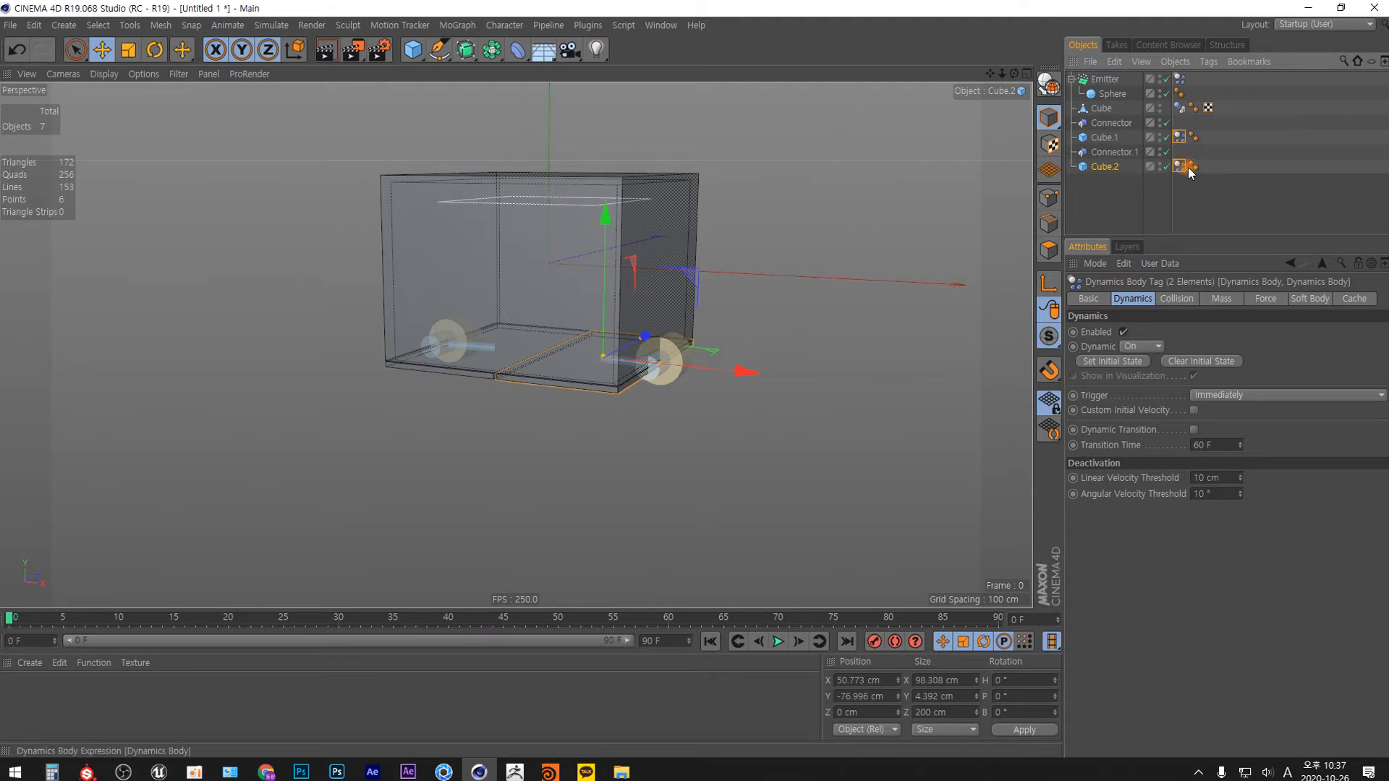
left_click(1160, 347)
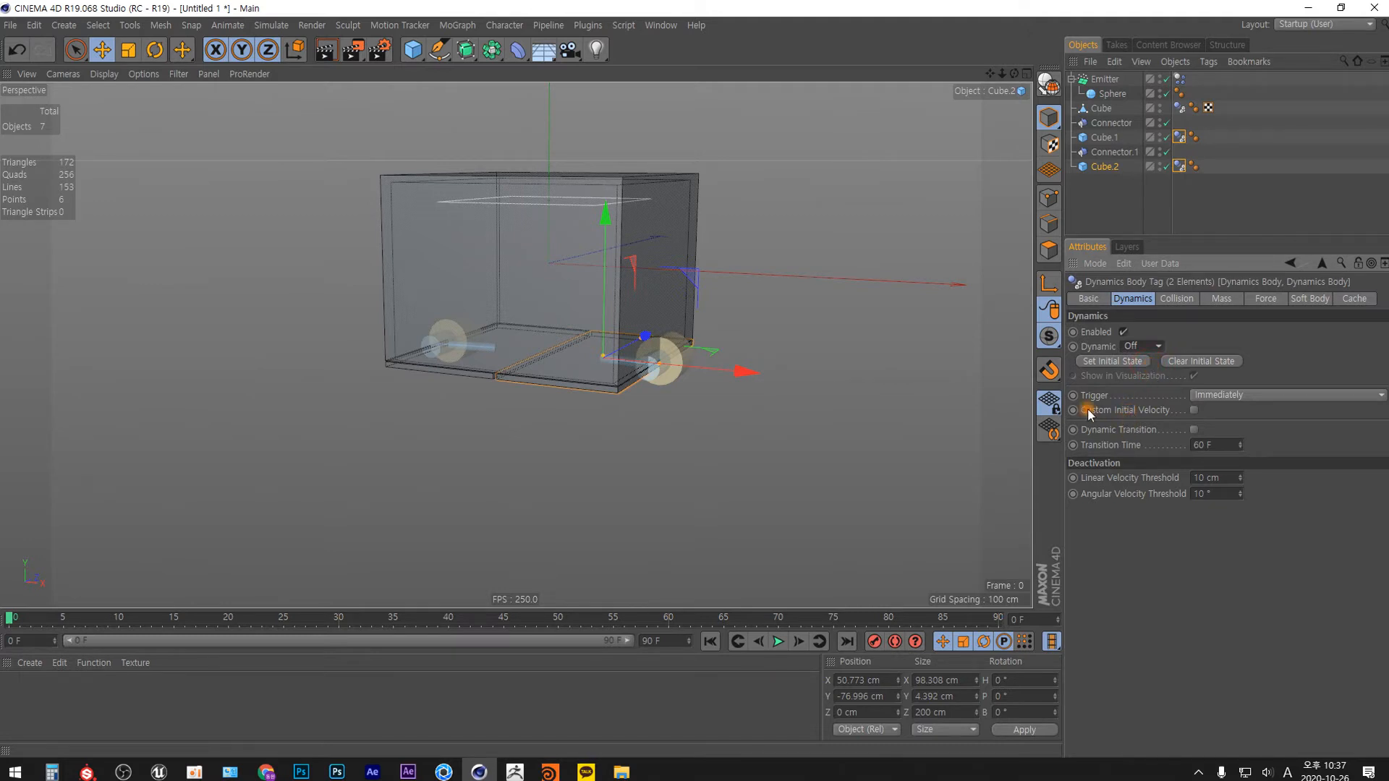
Play the simulation from a frontal view of the box to check how the spheres land on the closed doors.
left_click_drag(655, 389, 700, 350, "alt")
right_click_drag(539, 314, 532, 197, "alt")
middle_click_drag(532, 197, 619, 284, "alt")
left_click_drag(619, 283, 567, 304, "alt")
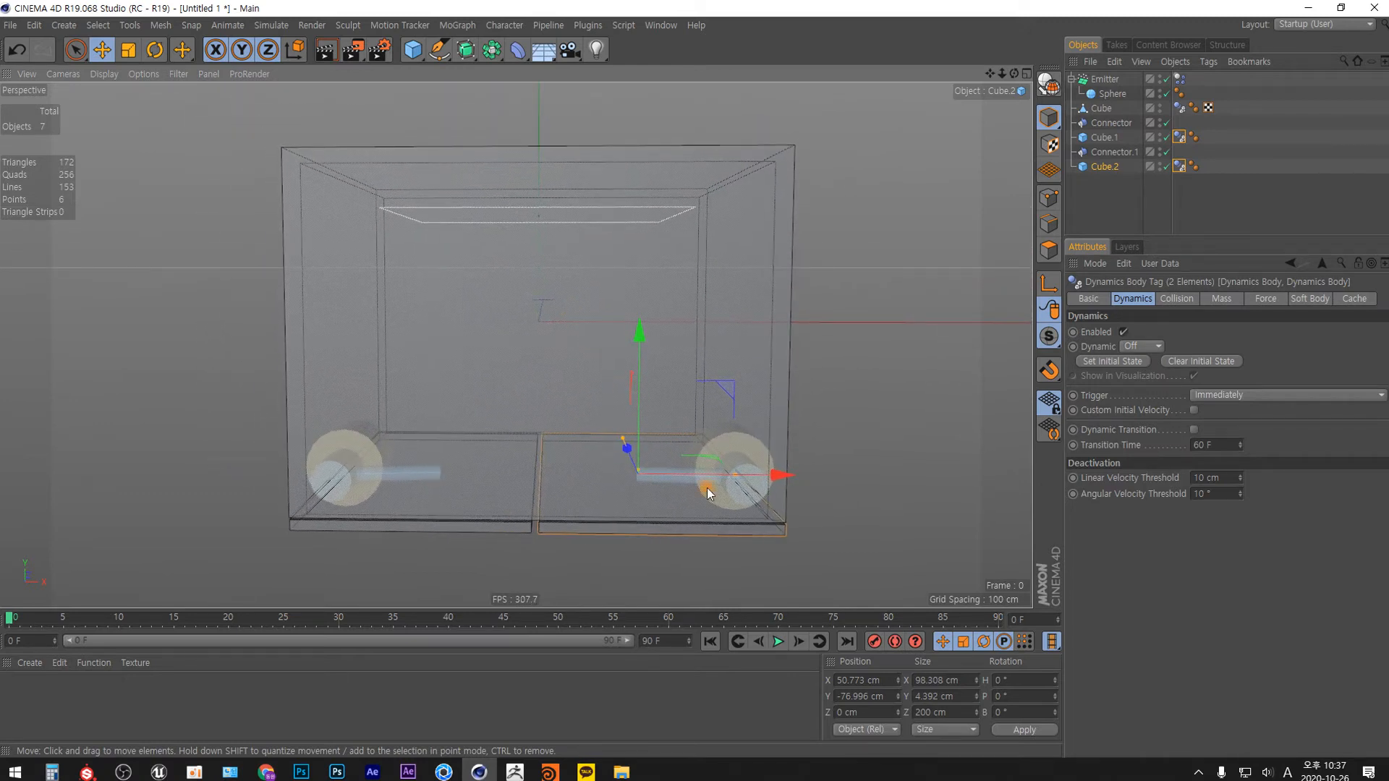
key("F8")
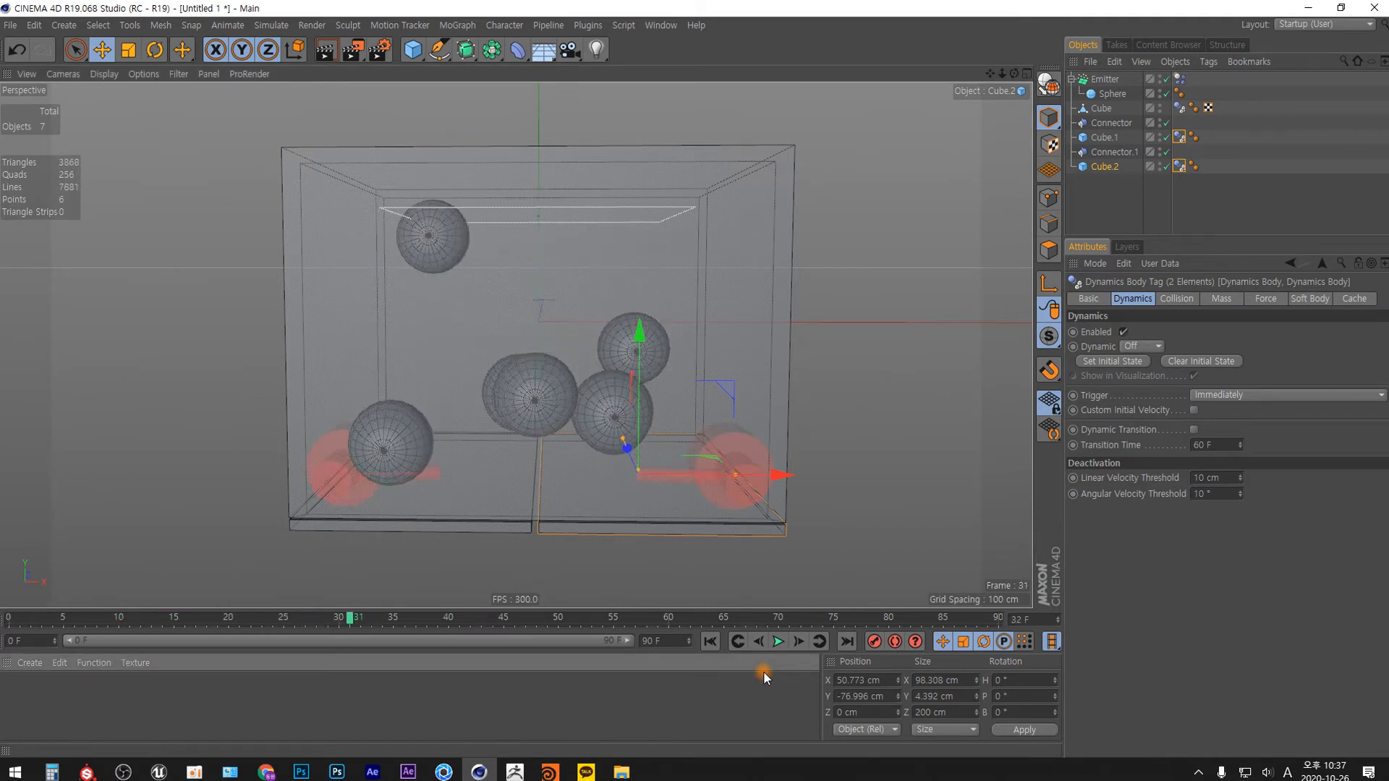
key("shift+f")
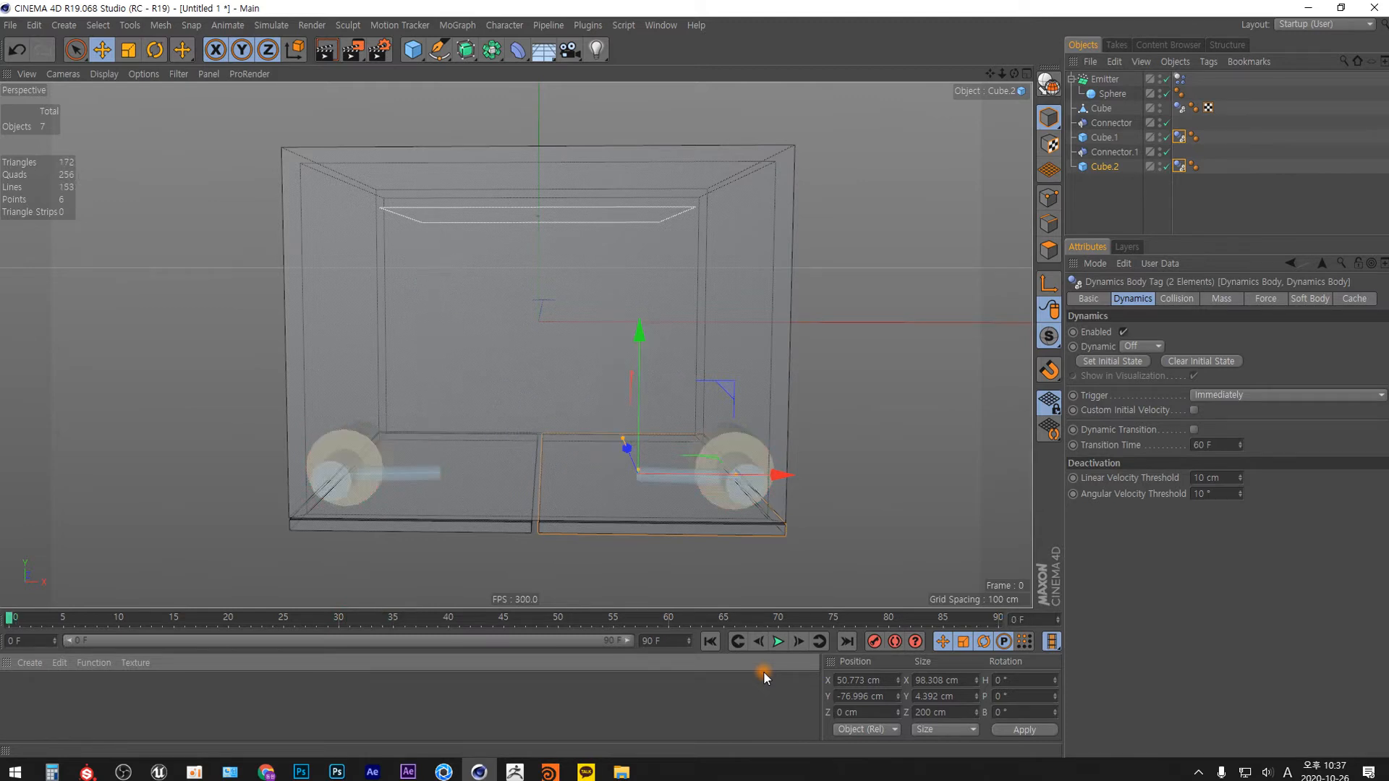
key("F8")
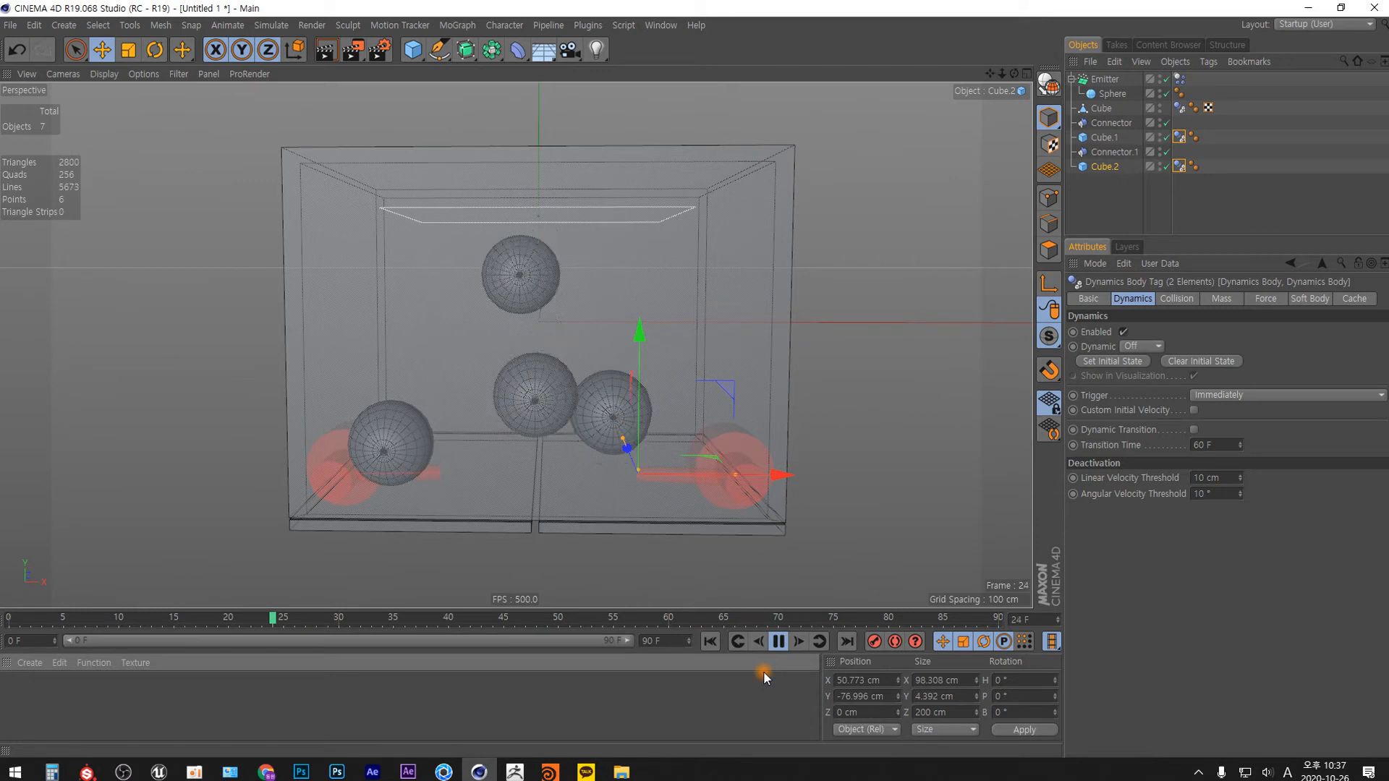
key("F8")
Extend the animation to 300 frames, stretch the preview range to the full length, and return to frame 0.
double_click(649, 641)
type("300")
key("Return")
left_click_drag(246, 642, 629, 640)
left_click(708, 642)
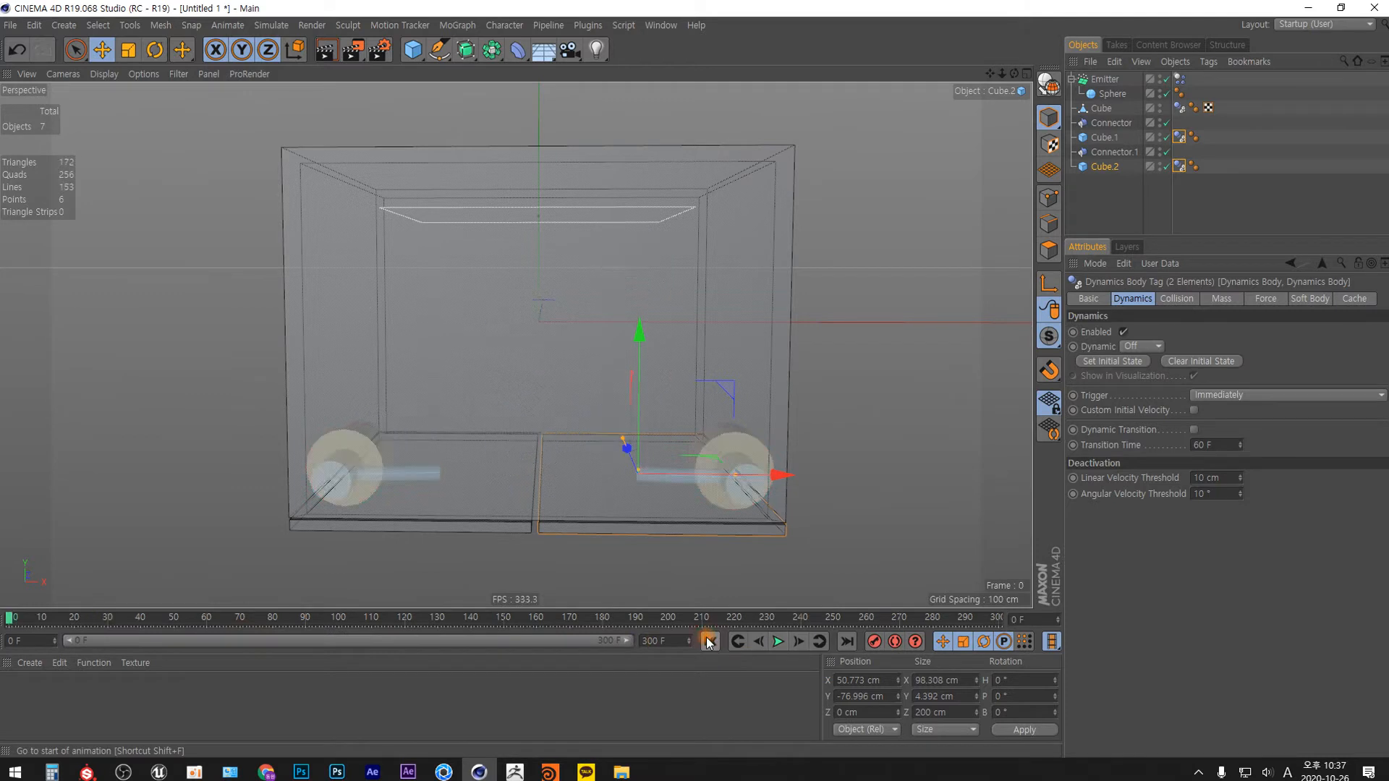
Play the extended simulation to find when the spheres have settled in the box, stopping at frame 210.
key("F8")
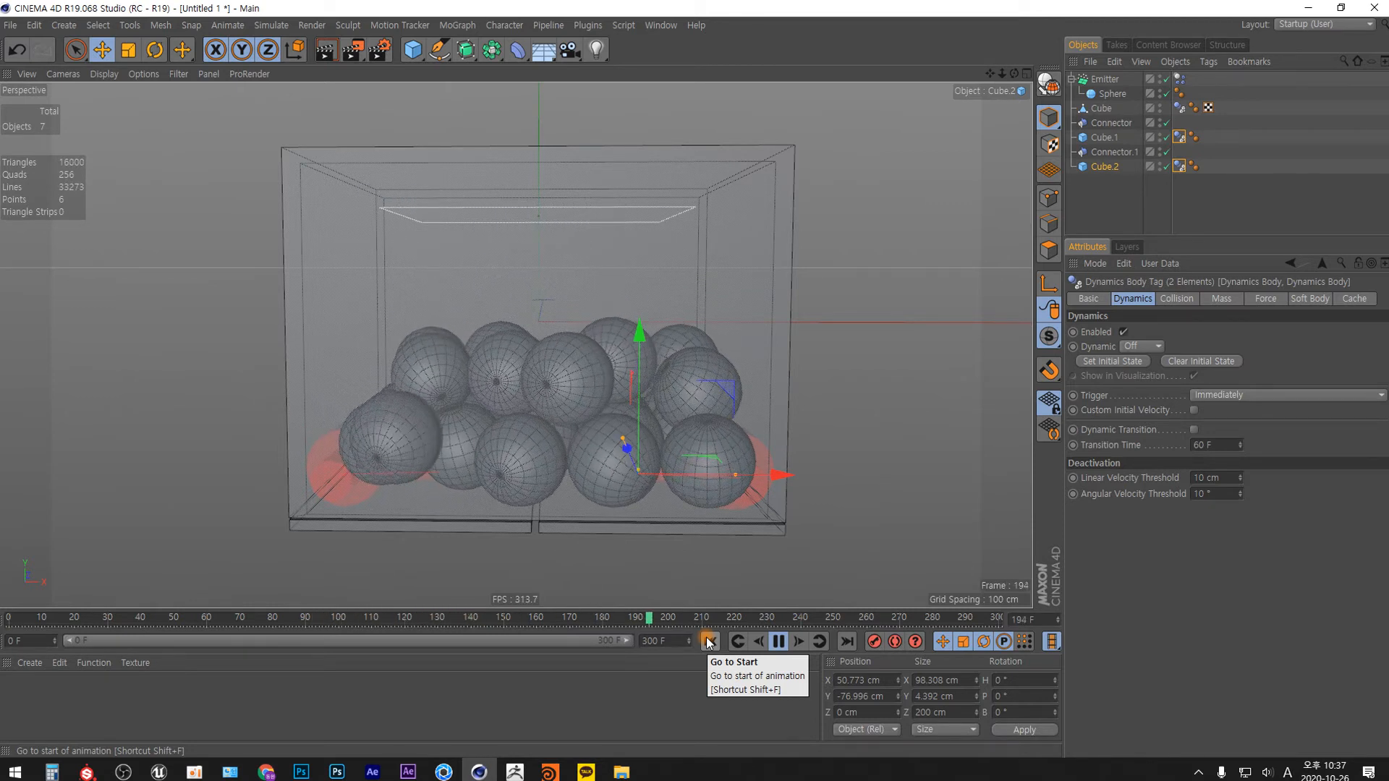
key("F8")
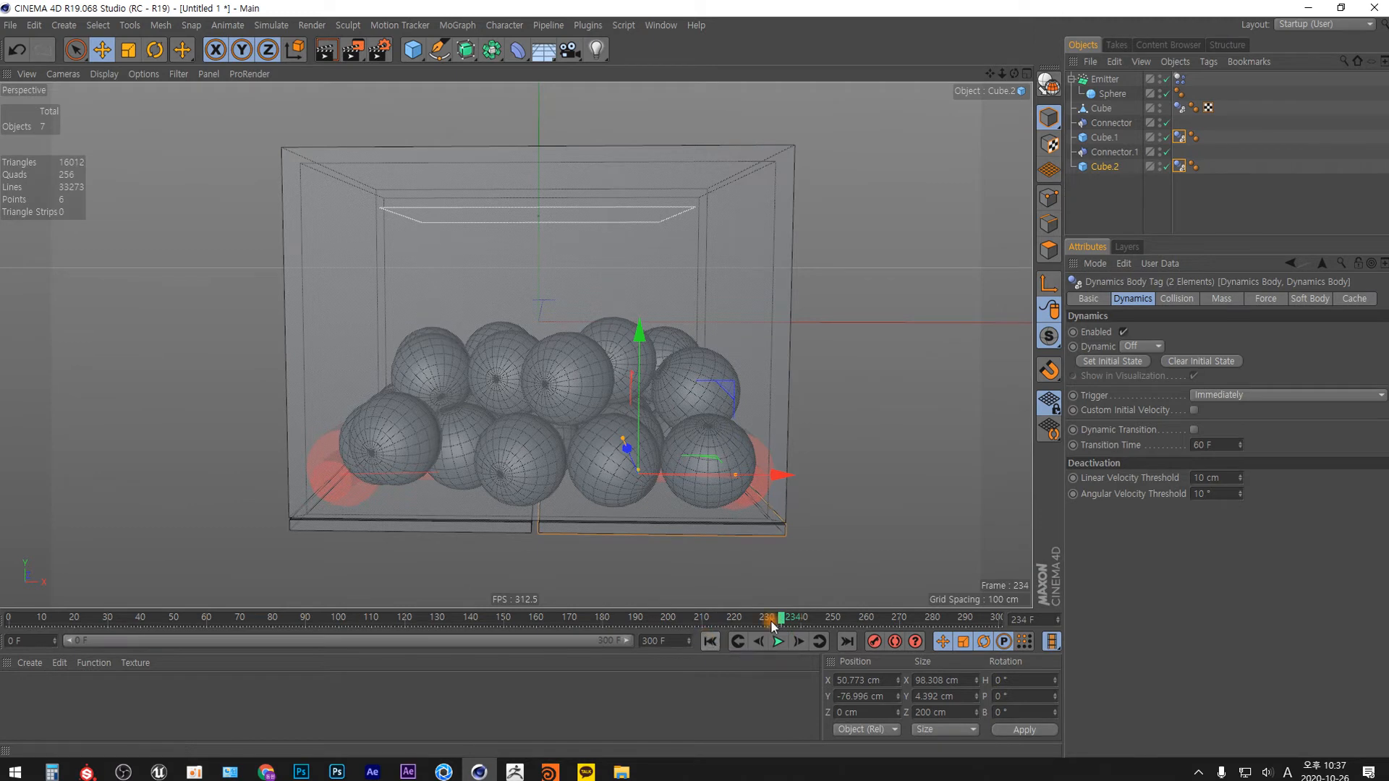
left_click(708, 641)
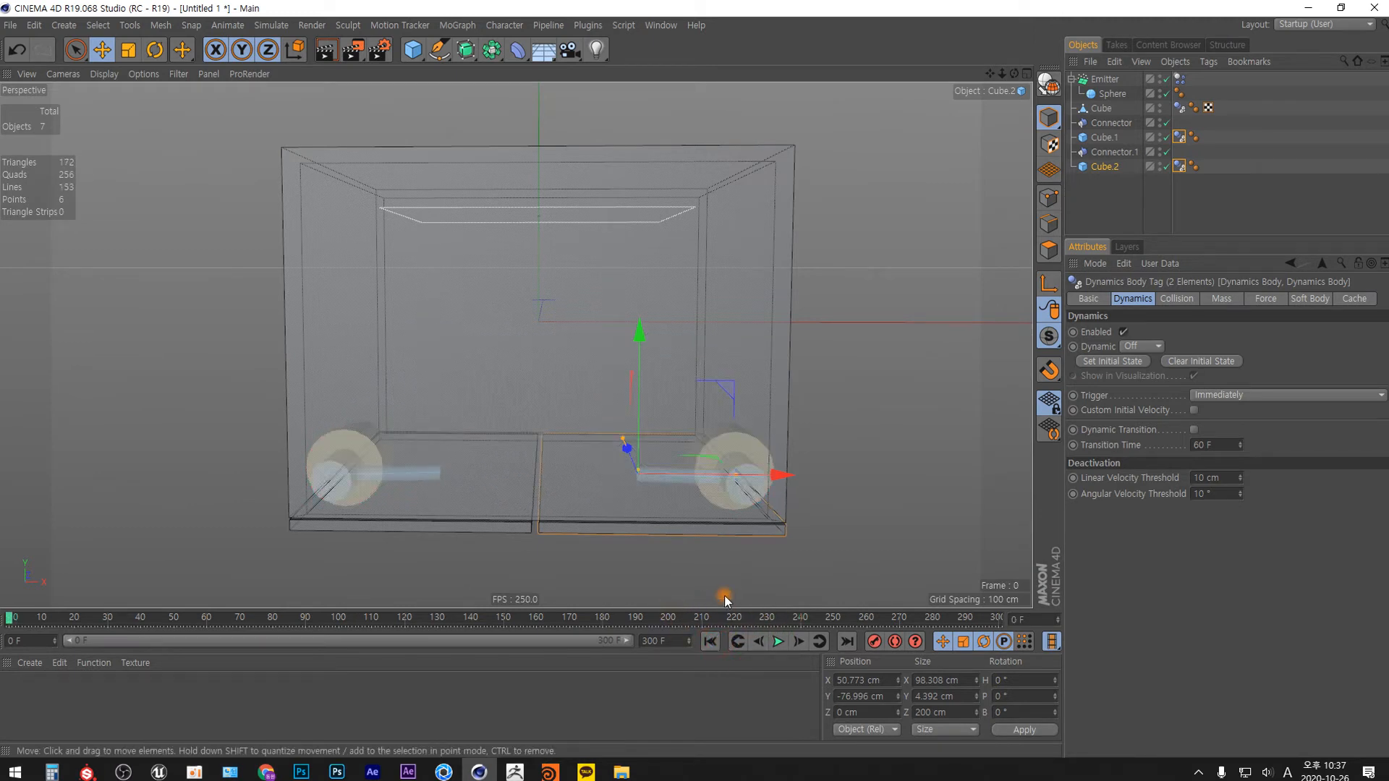
key("F8")
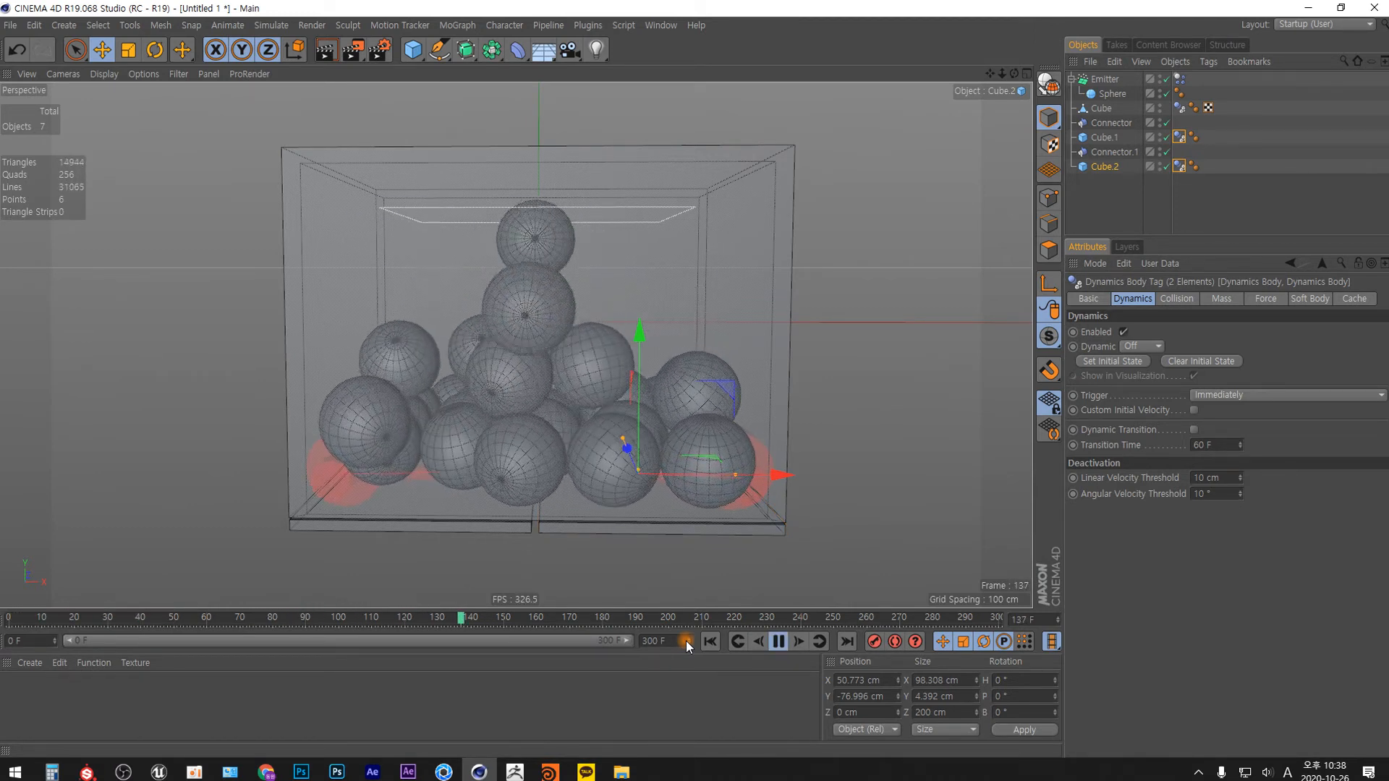
key("F8")
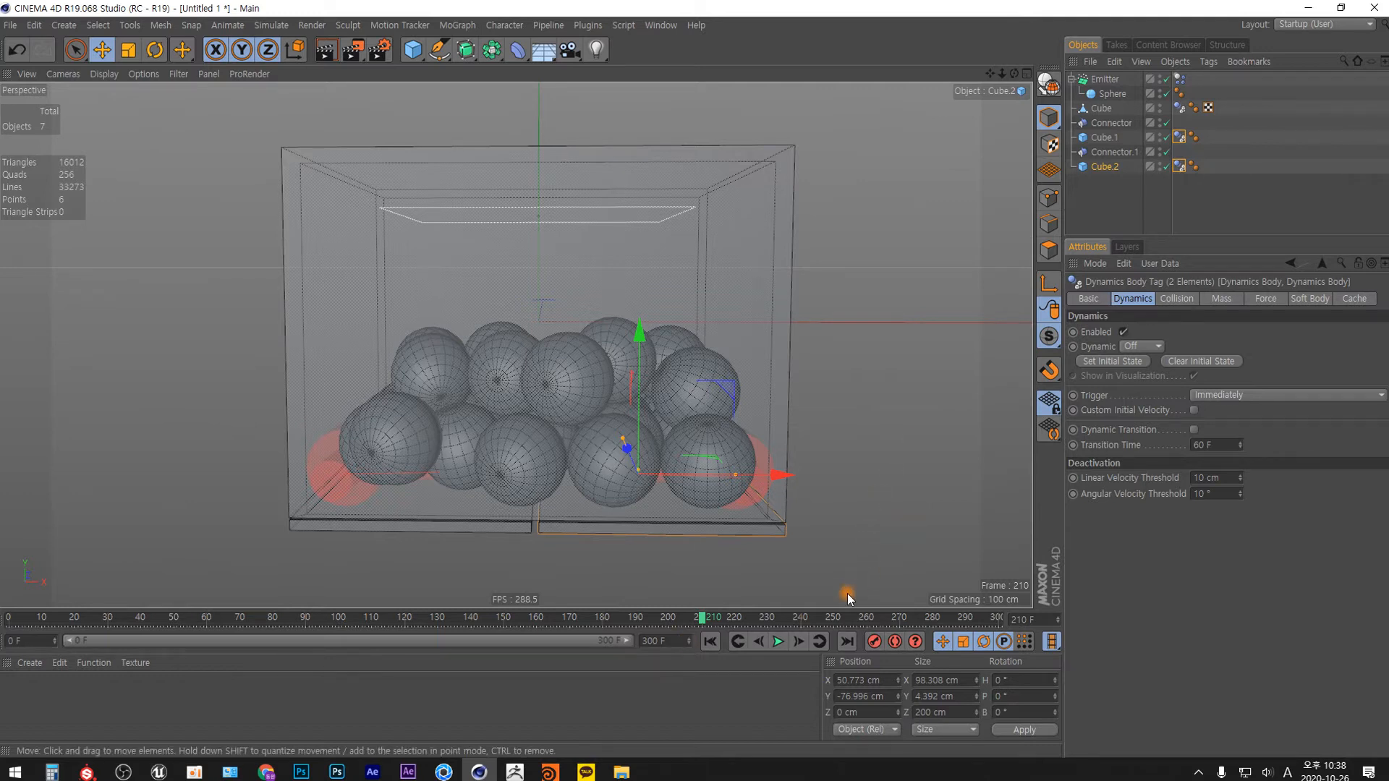
Keyframe Dynamic as Off at frame 209 for both door panels' dynamics body tags.
left_click(761, 642)
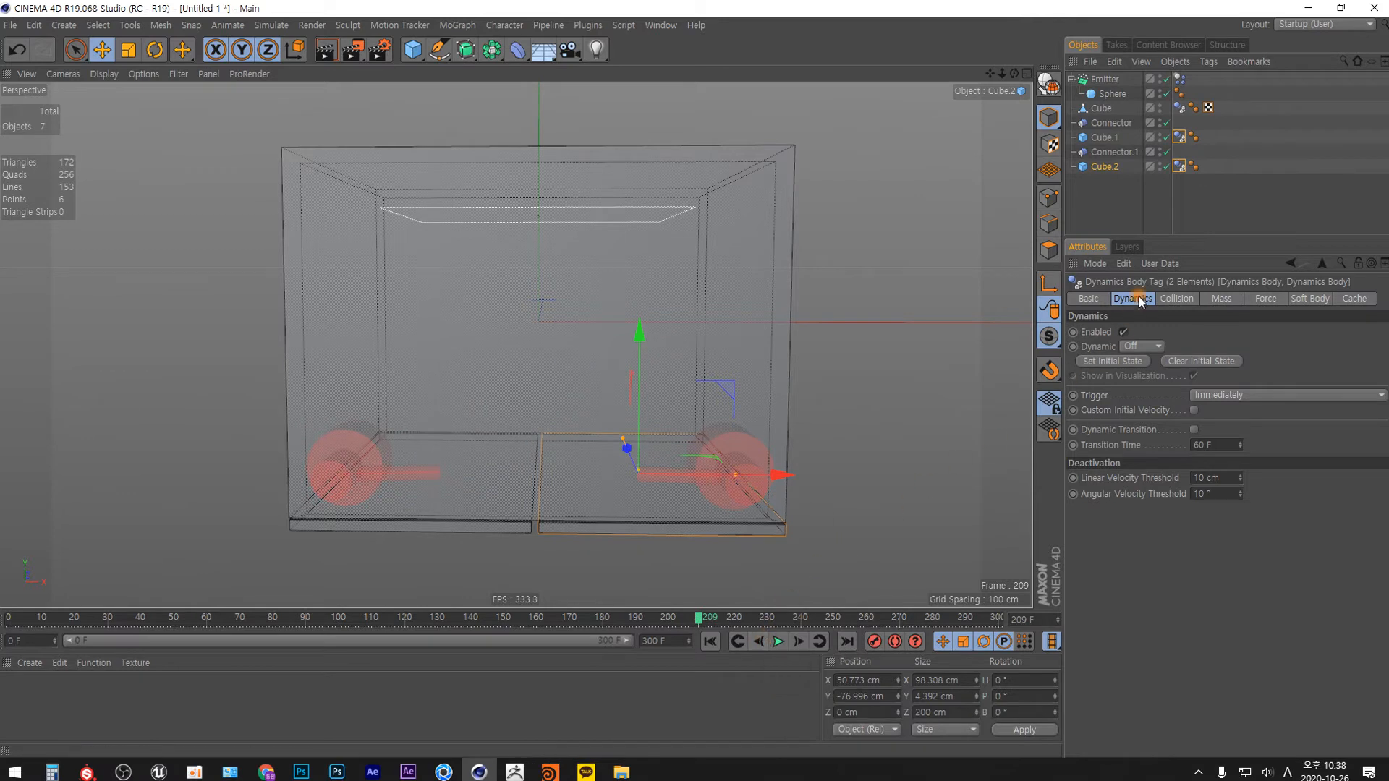
left_click_drag(1178, 182, 1178, 141)
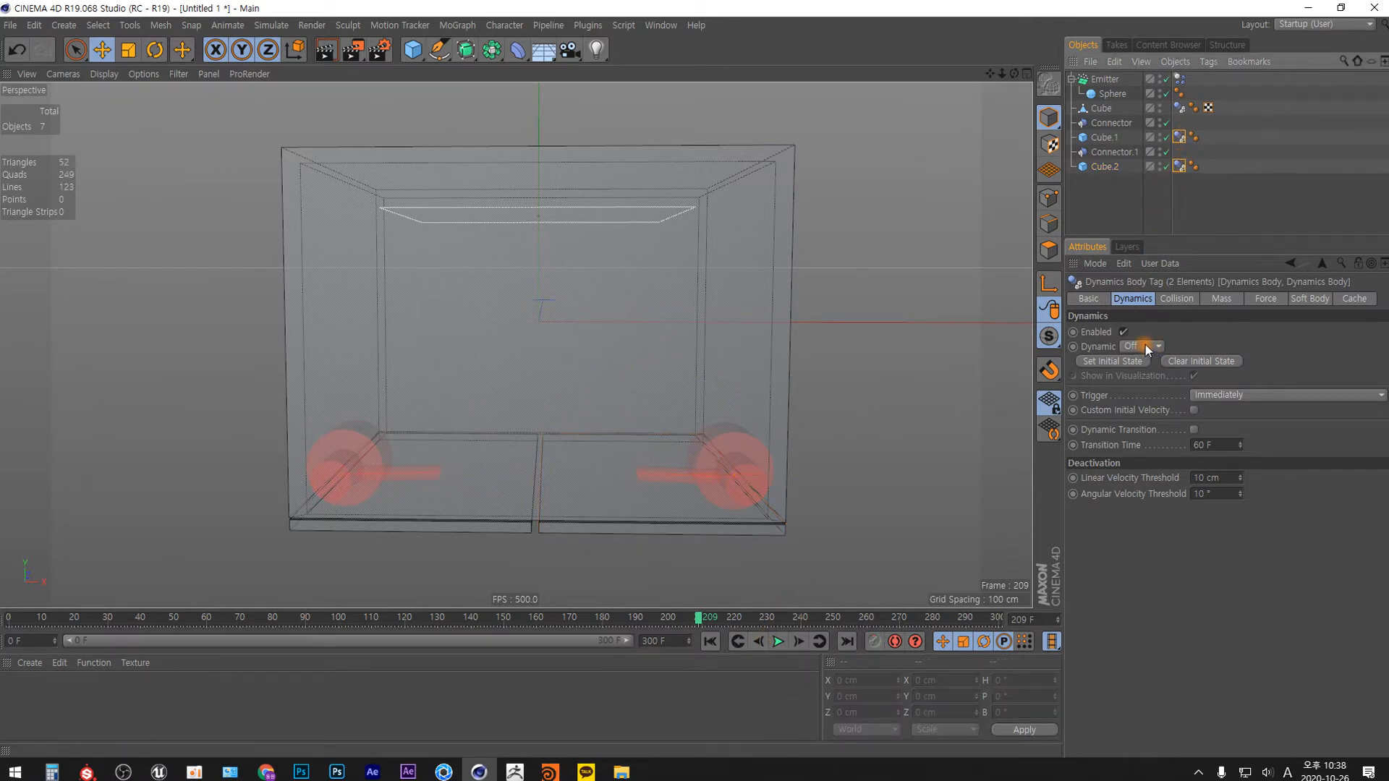
left_click(1075, 345, "ctrl")
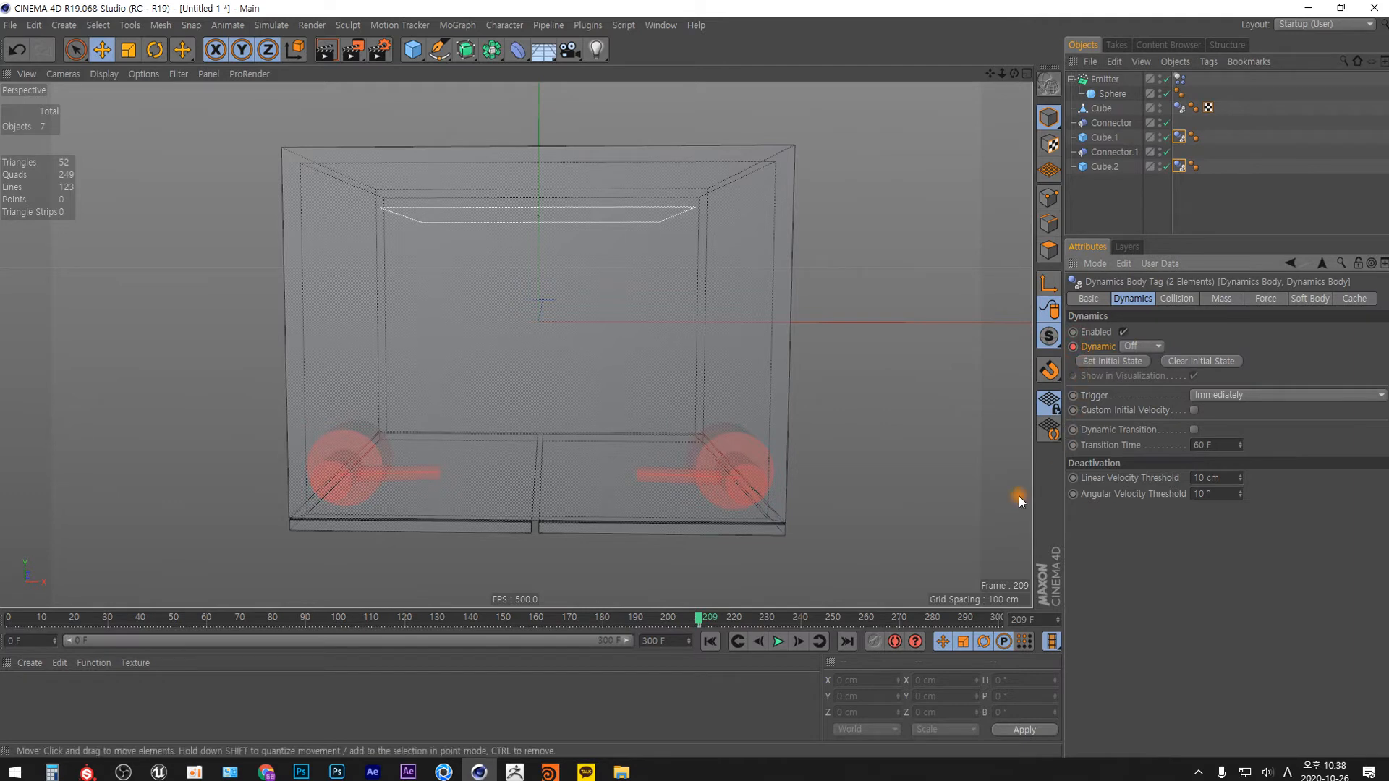
Set Dynamic to On at frame 210 for both door panels' dynamics body tags and keyframe it.
left_click(799, 641)
left_click(1155, 347)
left_click(1139, 379)
left_click(1072, 347, "ctrl")
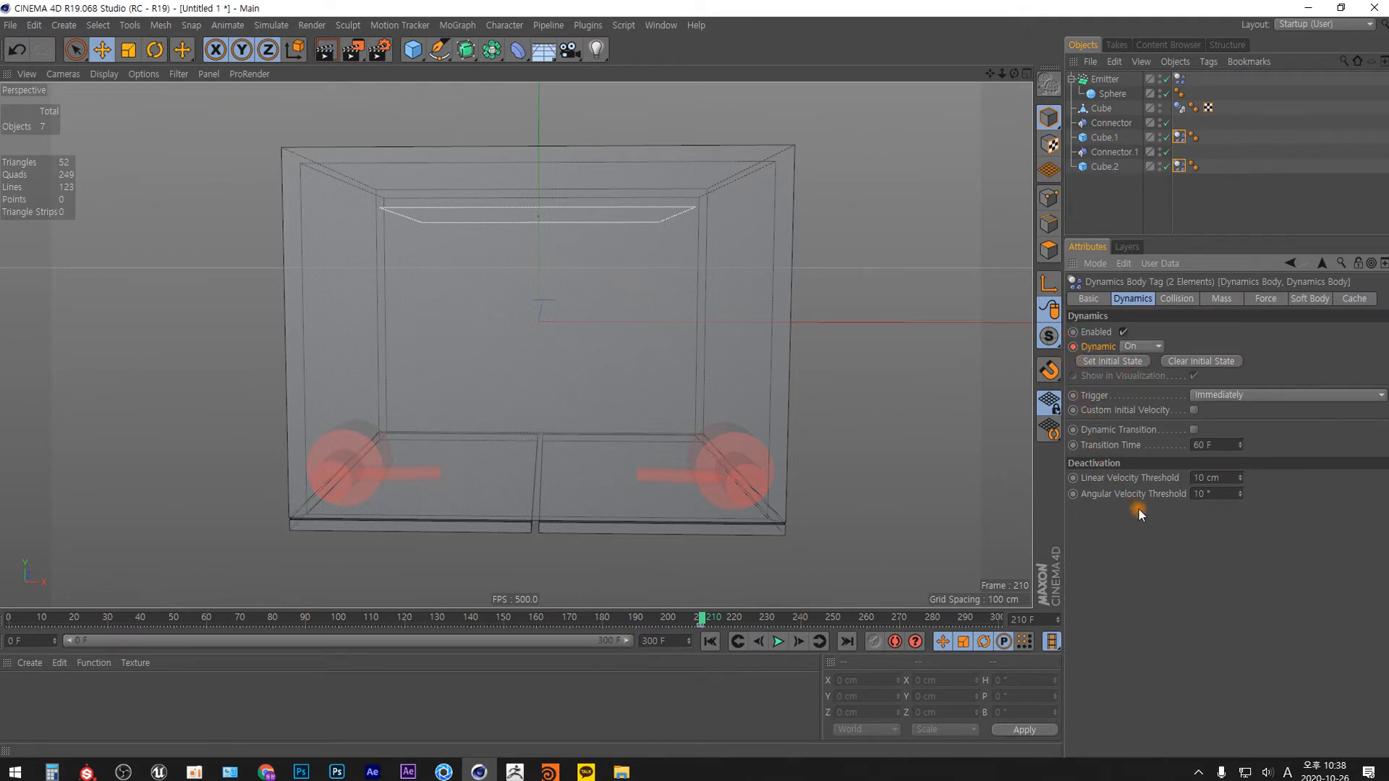
Play the simulation from the start to check the timed door opening, and return to frame 0.
left_click(712, 641)
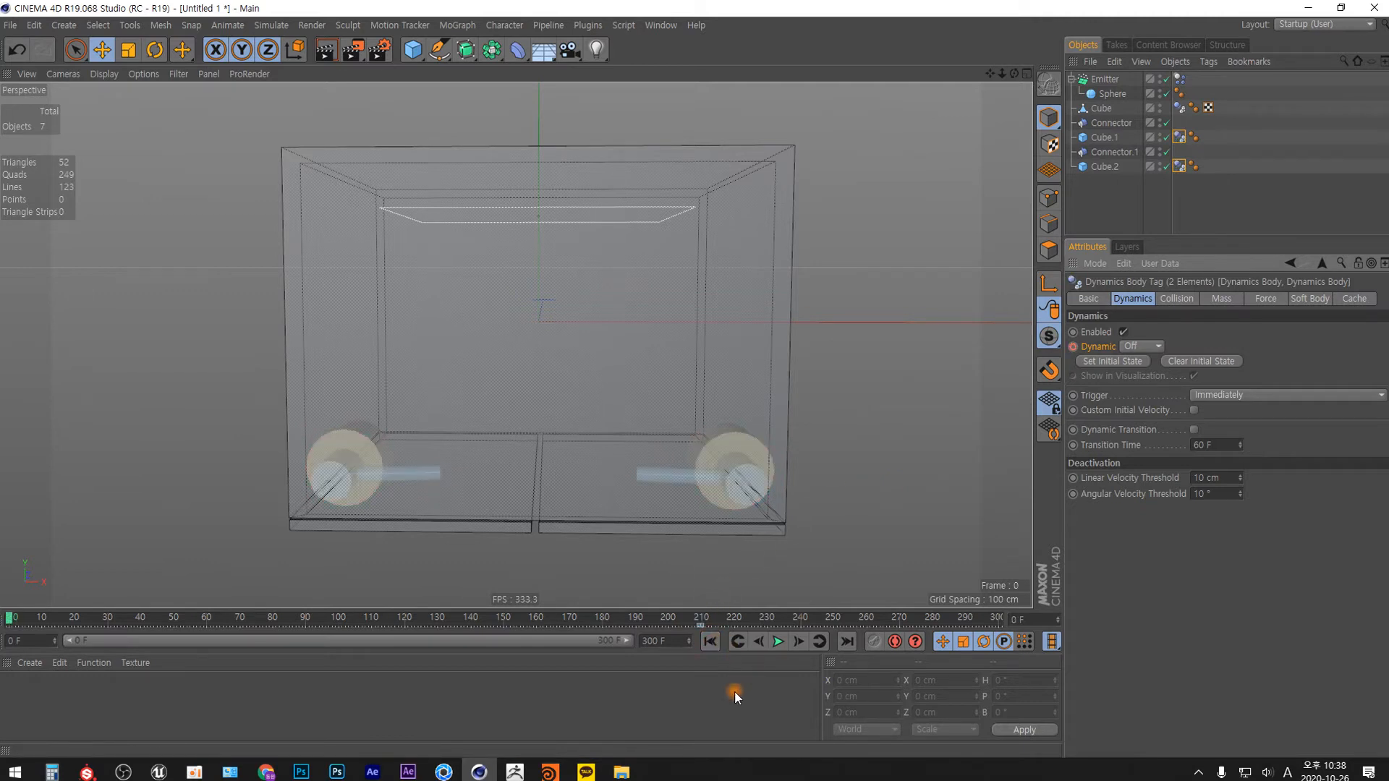
key("F8")
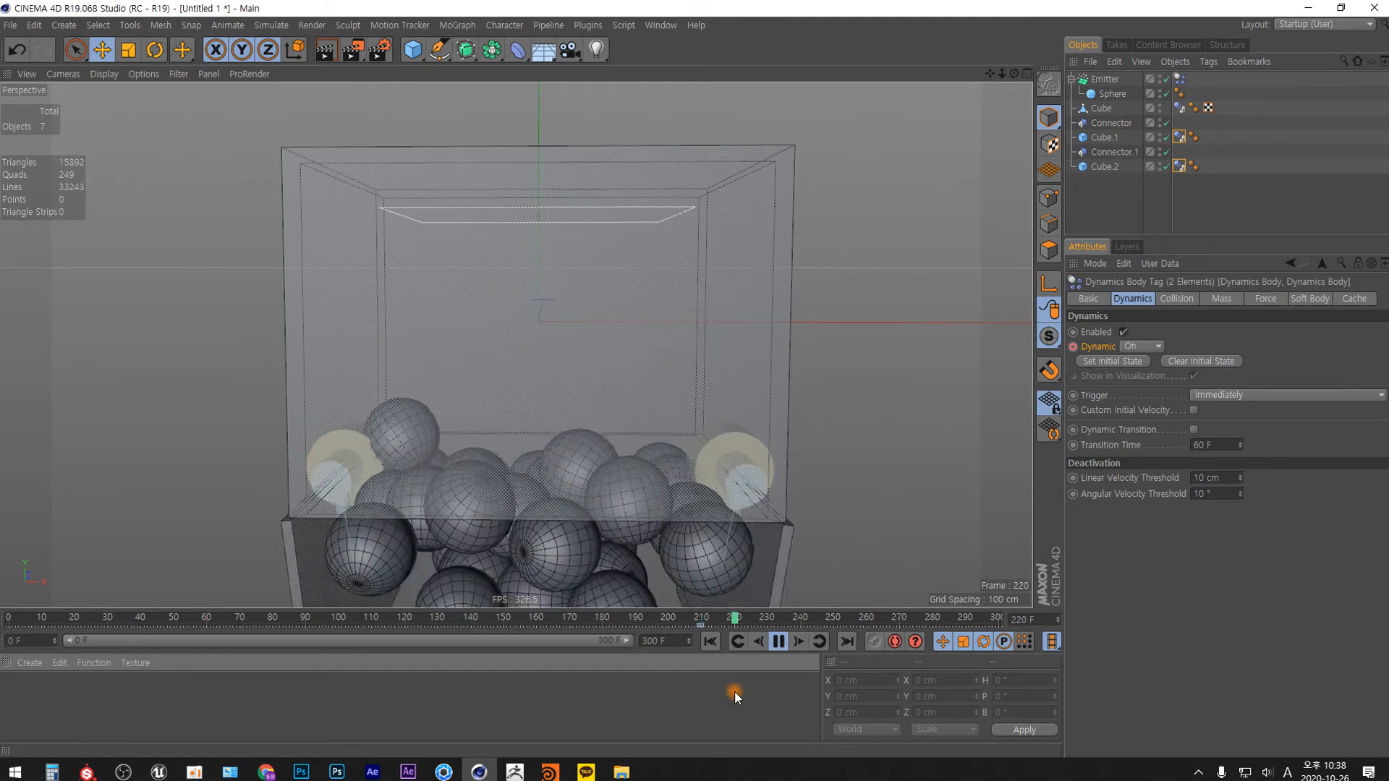
key("F8")
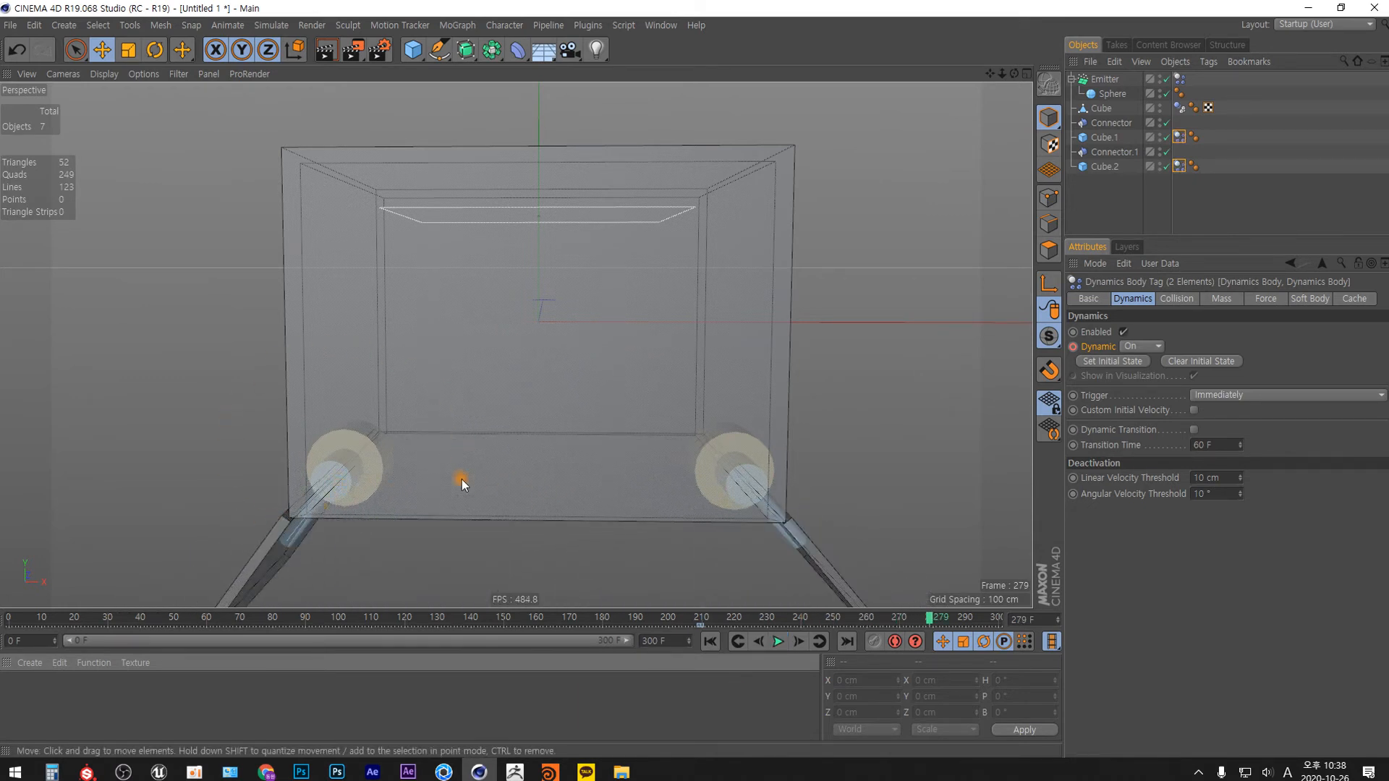
scroll(582, 337, "down", 5)
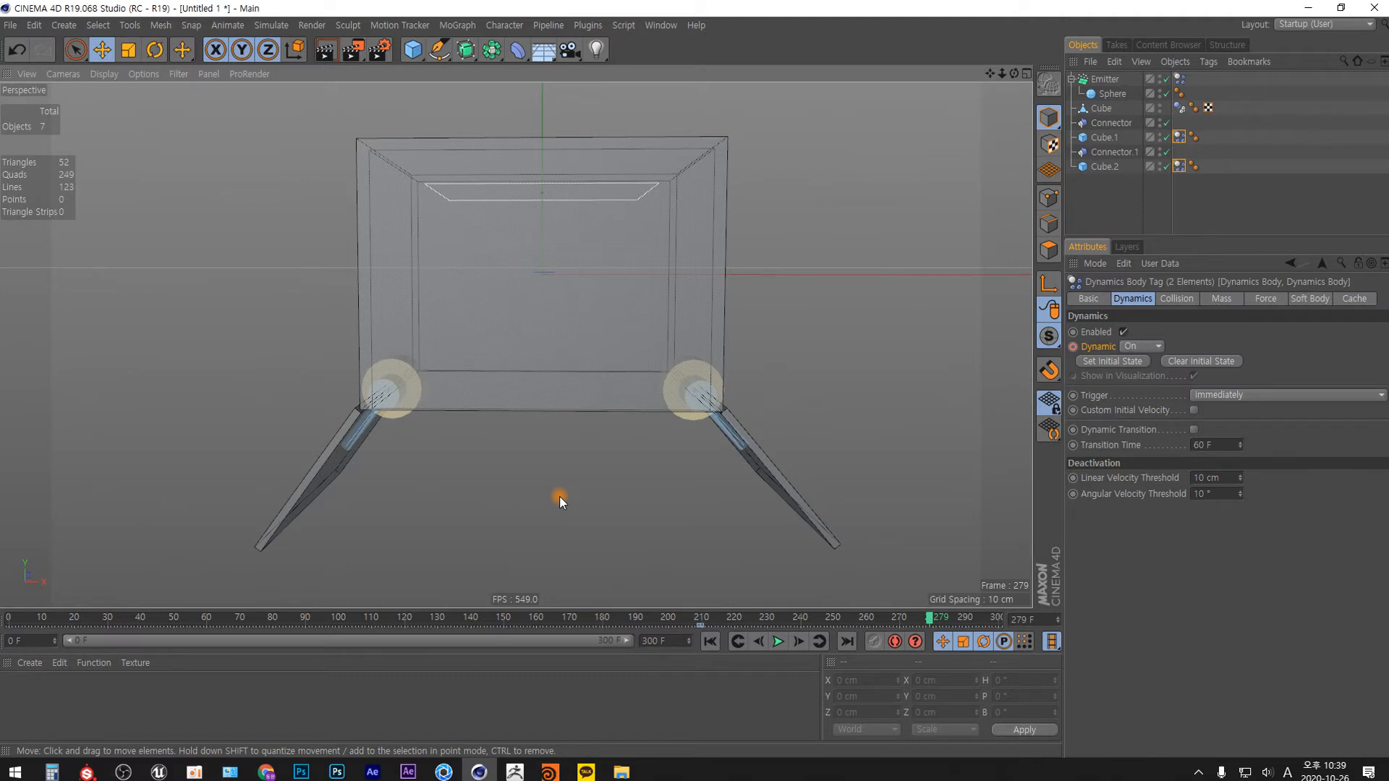
left_click(710, 641)
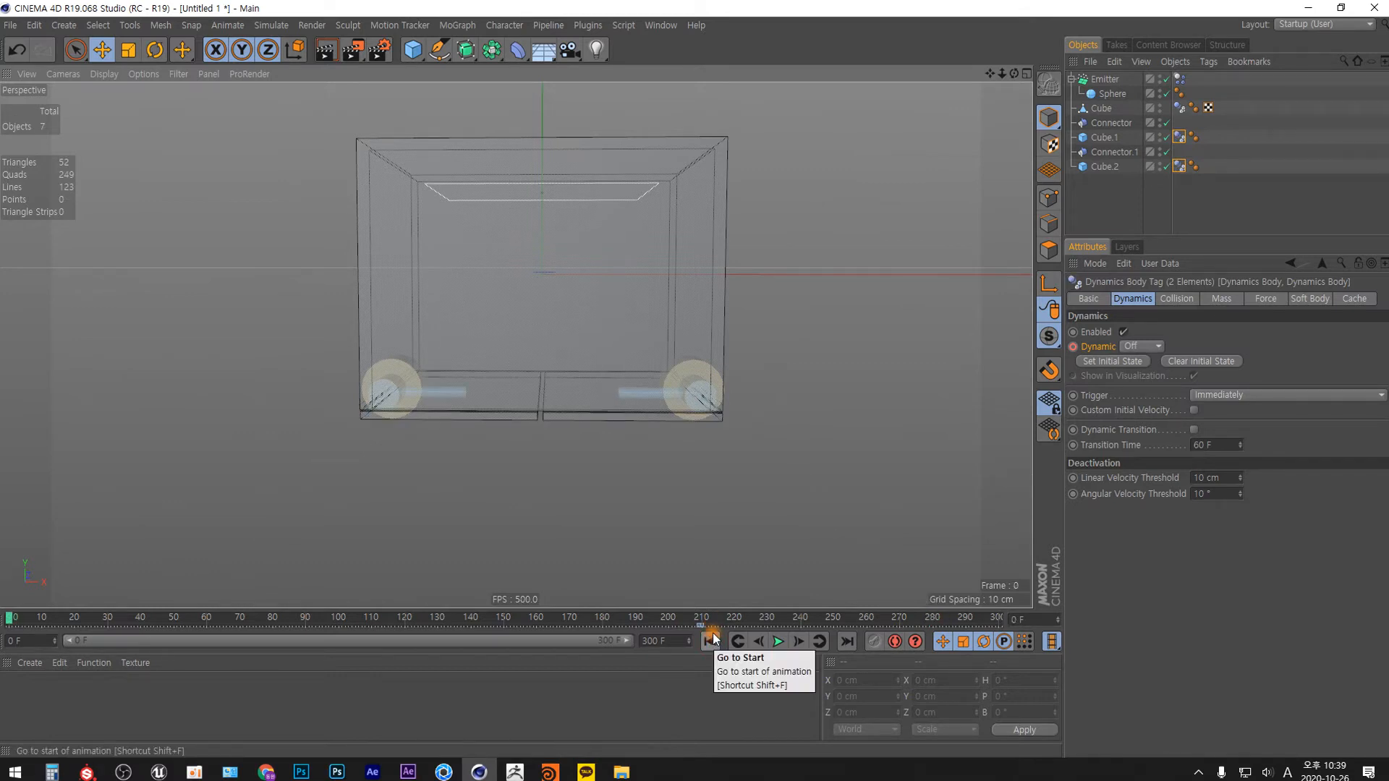
Enable Angular Limit on the left hinge connector and set its upper limit to 90°.
left_click(1126, 191)
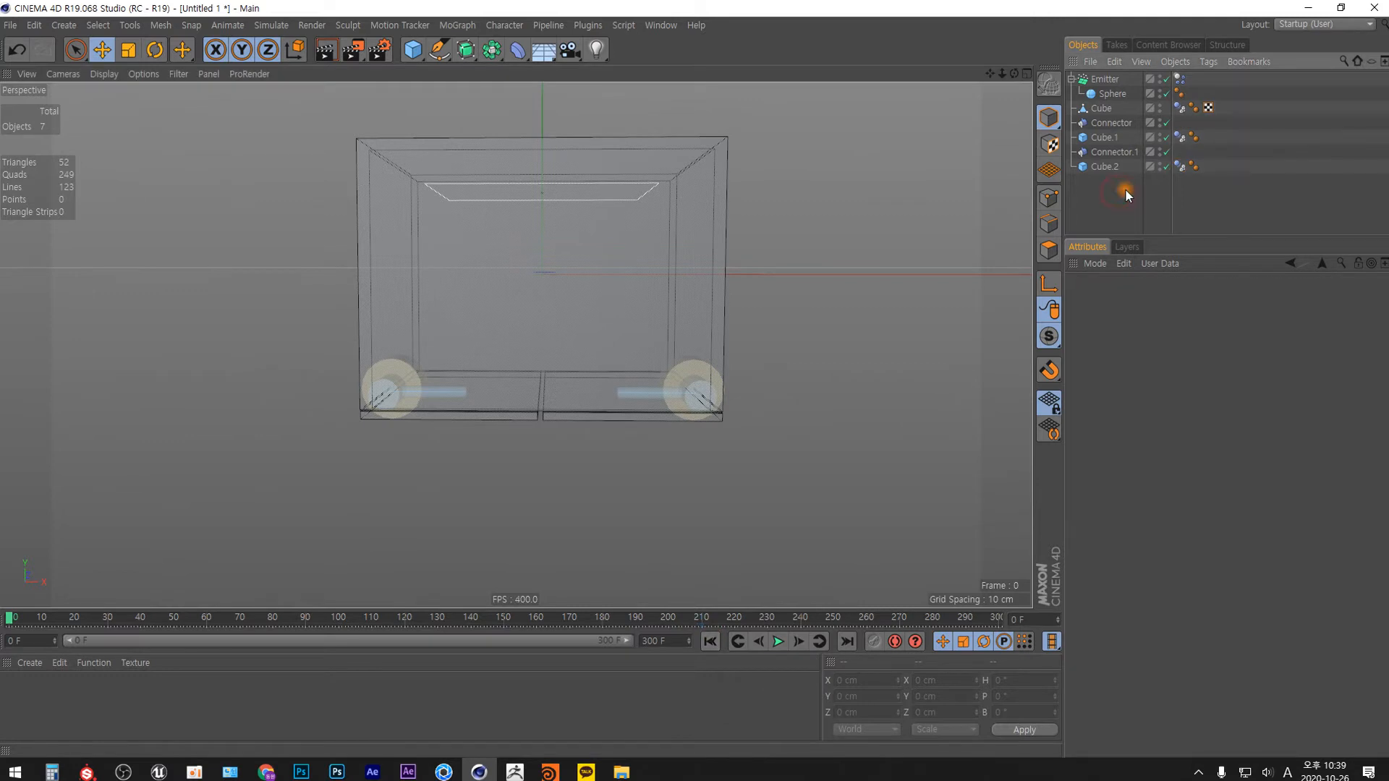
left_click(1110, 123)
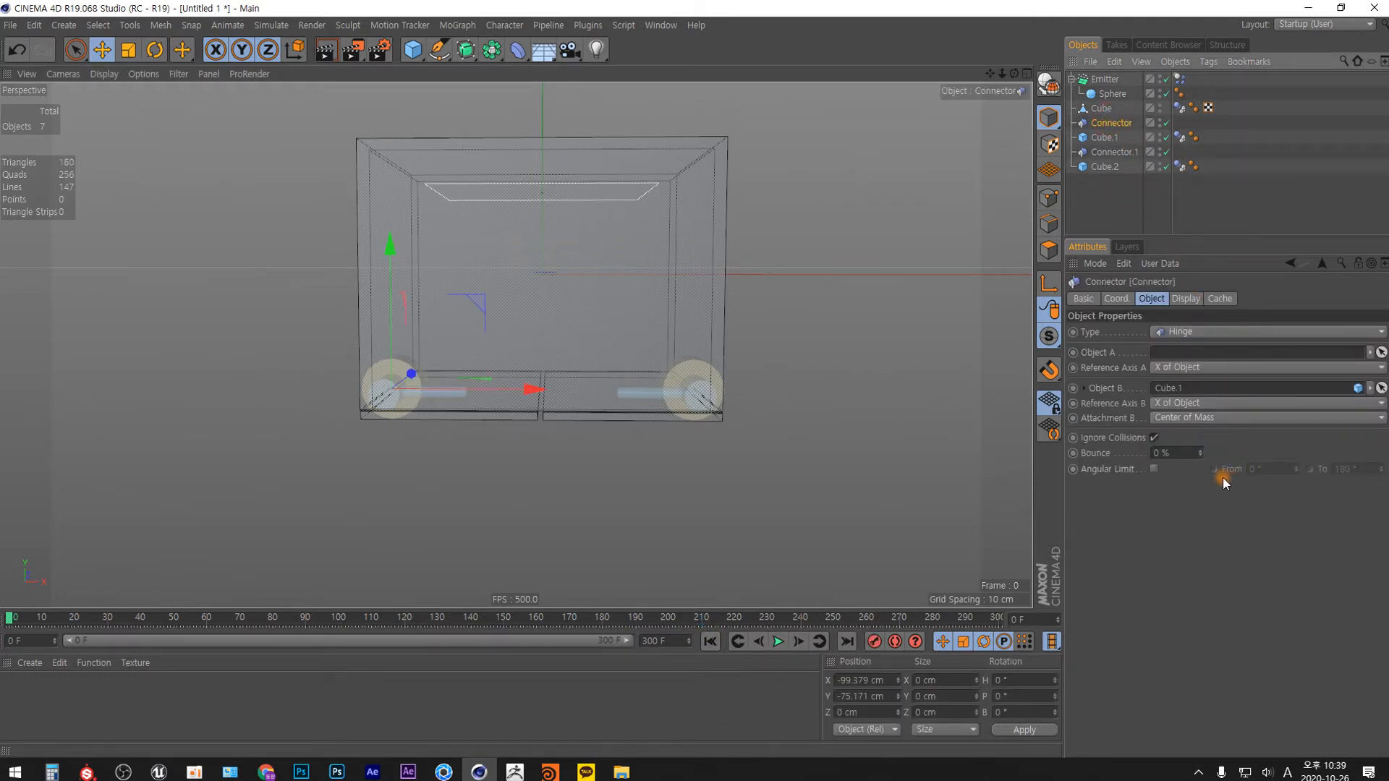
left_click(1155, 470)
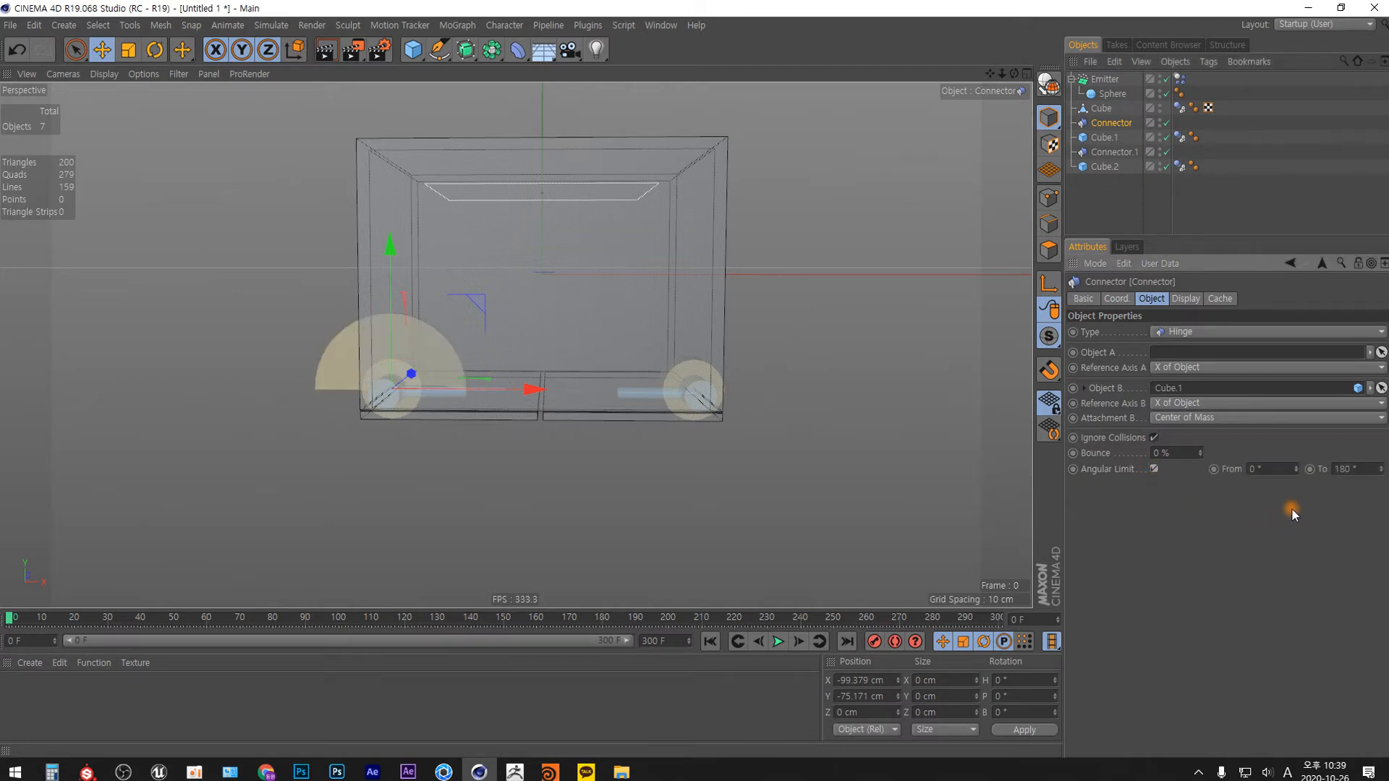
mouse_move(1335, 487)
left_mouse_down()
mouse_move(1377, 474)
mouse_move(1378, 452)
mouse_move(1368, 542)
mouse_move(1355, 480)
left_mouse_up()
left_click(1359, 467)
type("90")
key("Return")
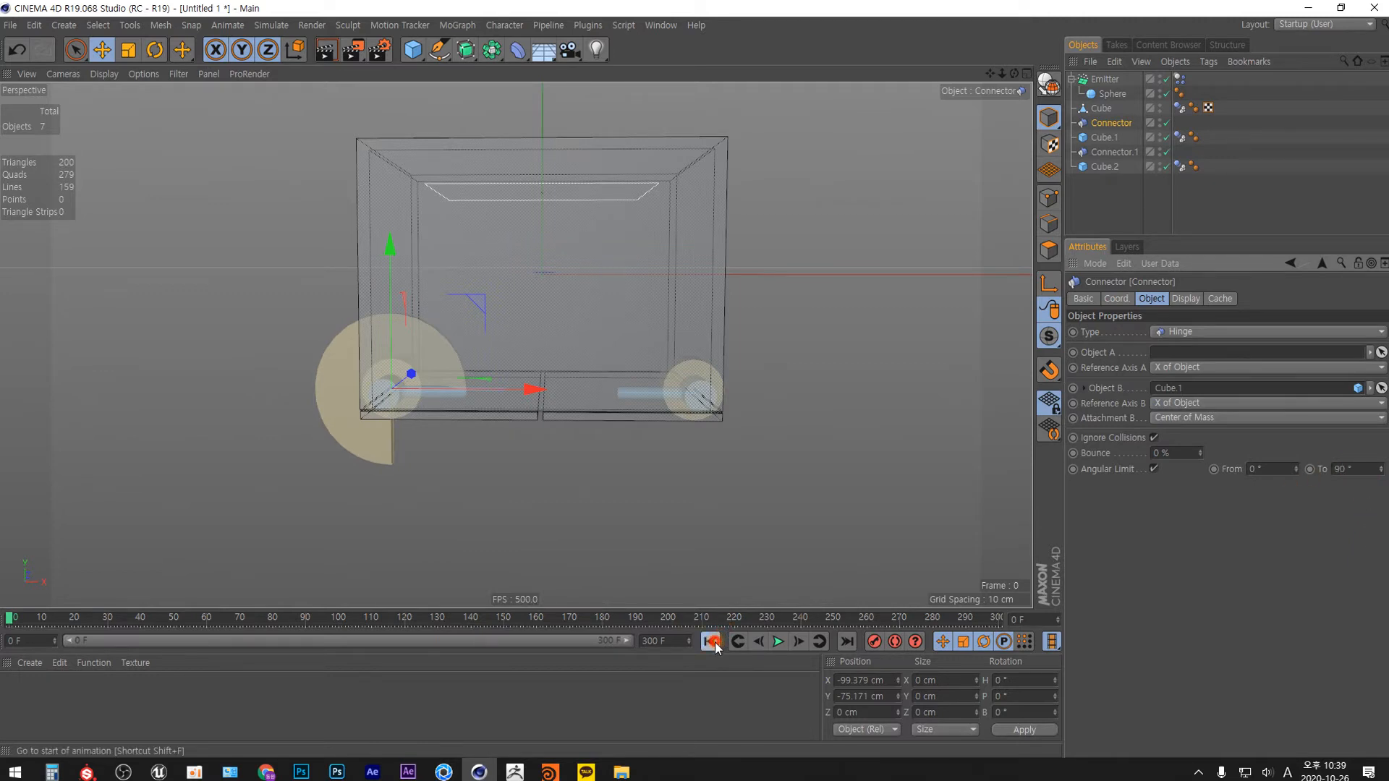
Play the simulation to check how far the left door swings with its angular limit, and return to frame 0.
left_click(777, 640)
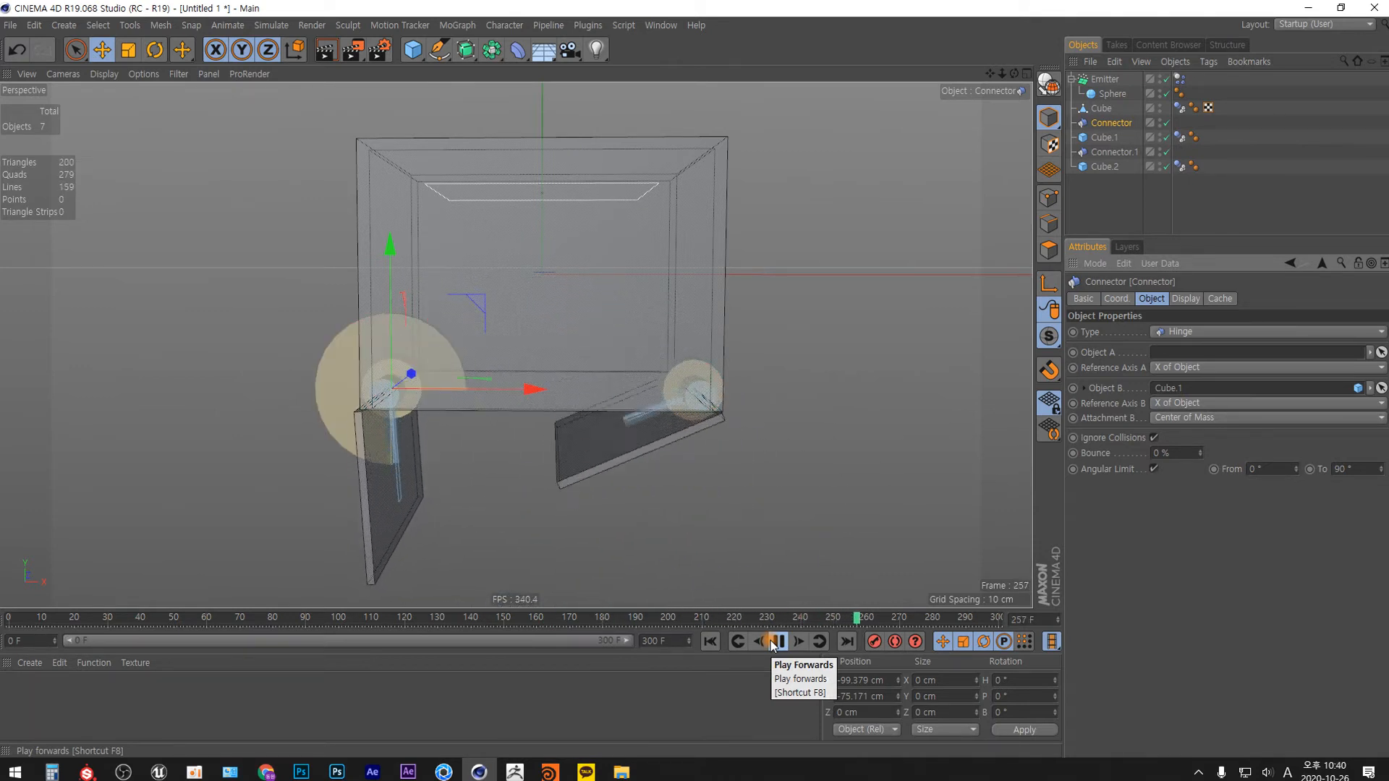
left_click(776, 641)
left_click(724, 641)
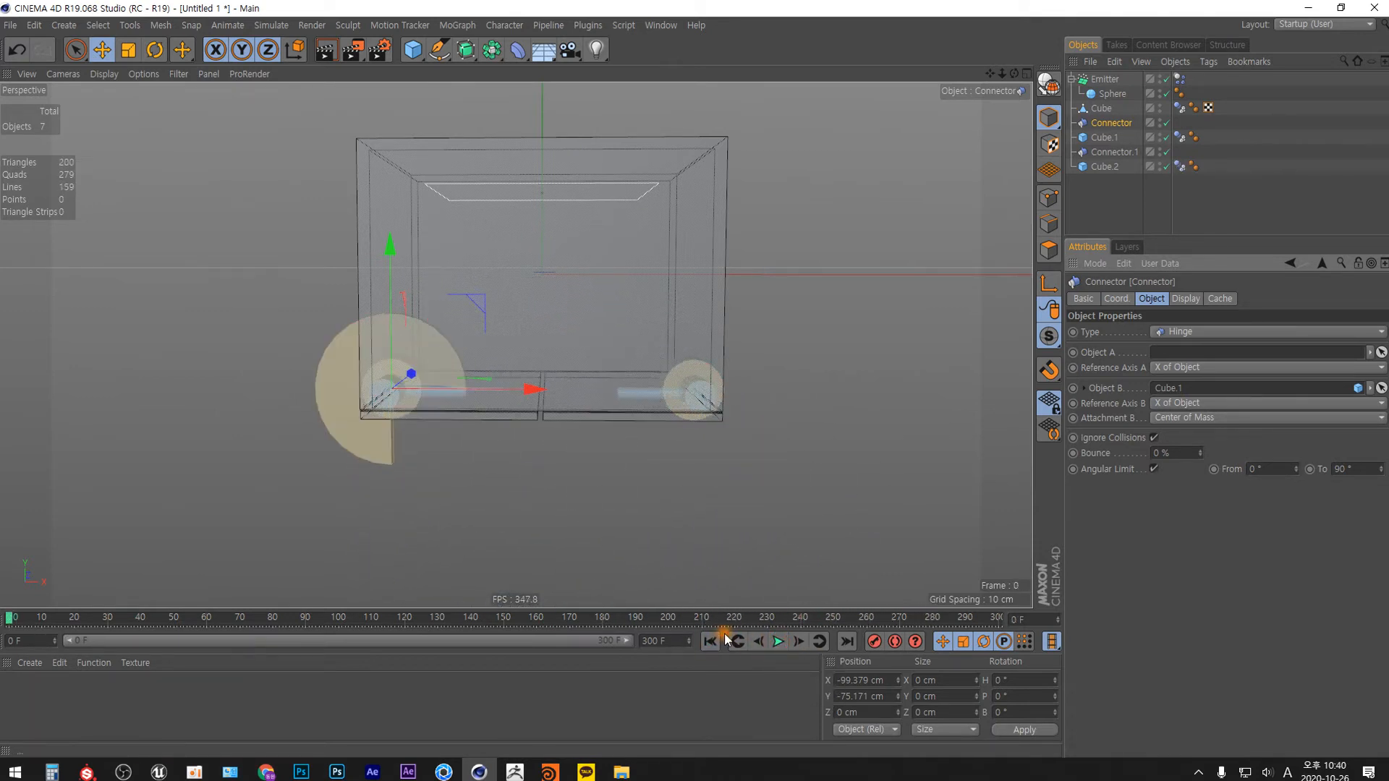
Set the upper angular limit of the left hinge connector to 135°.
double_click(1343, 469)
type("135")
key("Return")
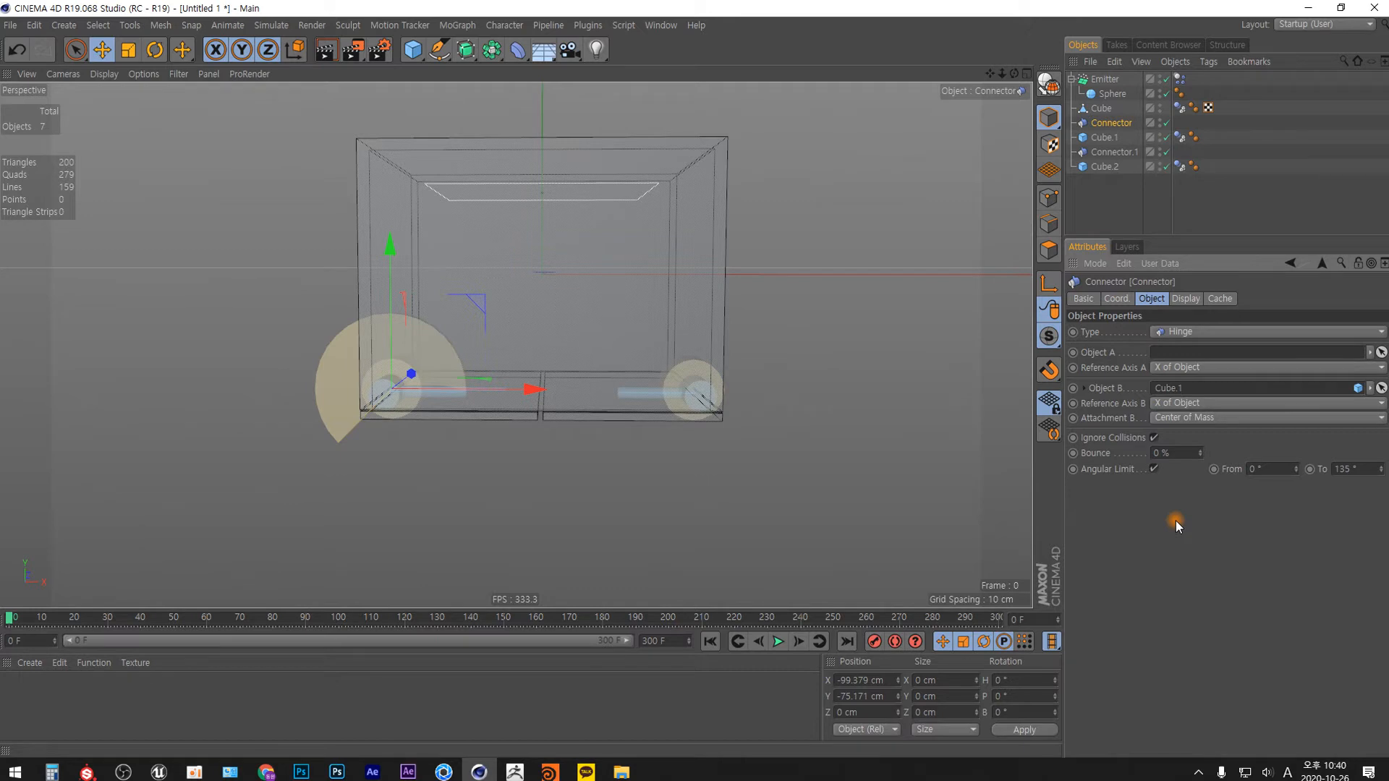
Enable Angular Limit on the right hinge connector, Connector.1, with a range from 45° to 180°.
left_click(1174, 154)
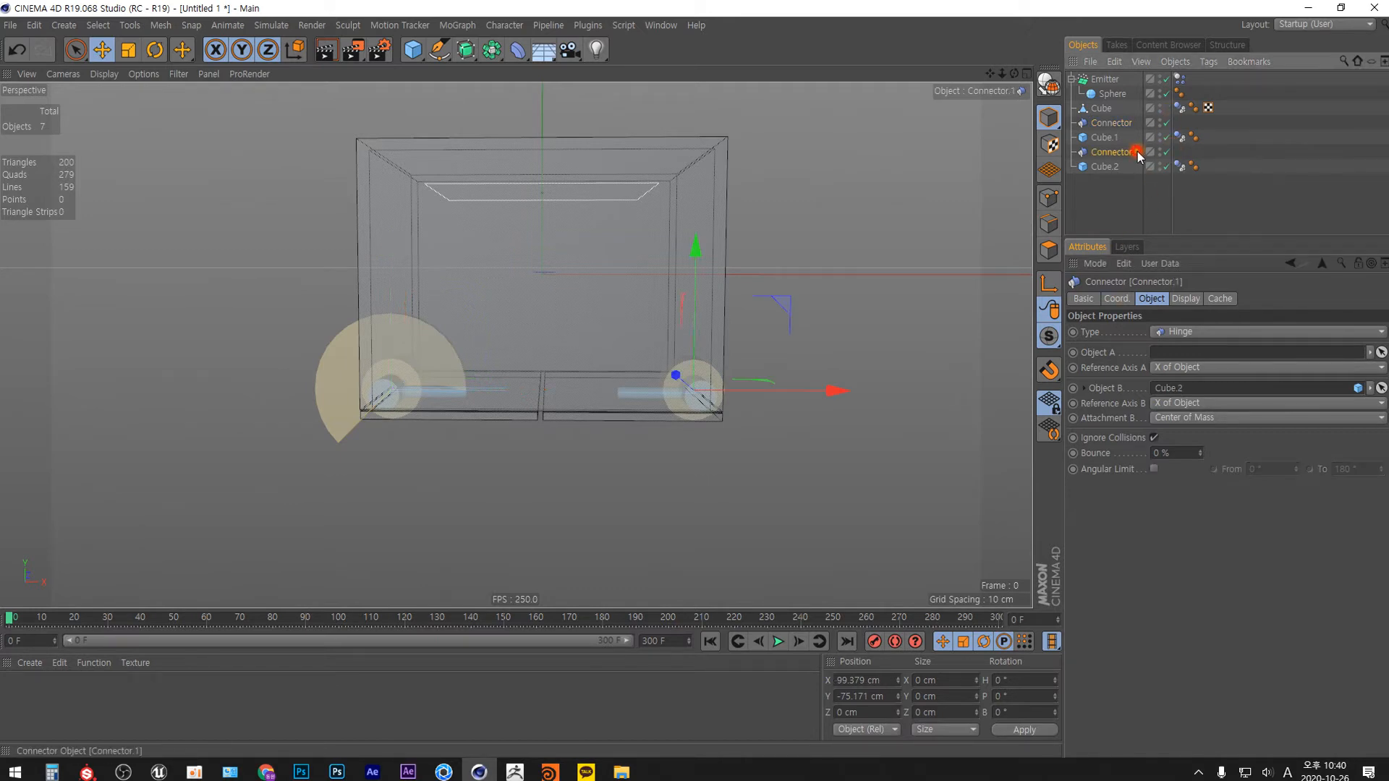
left_click(1151, 469)
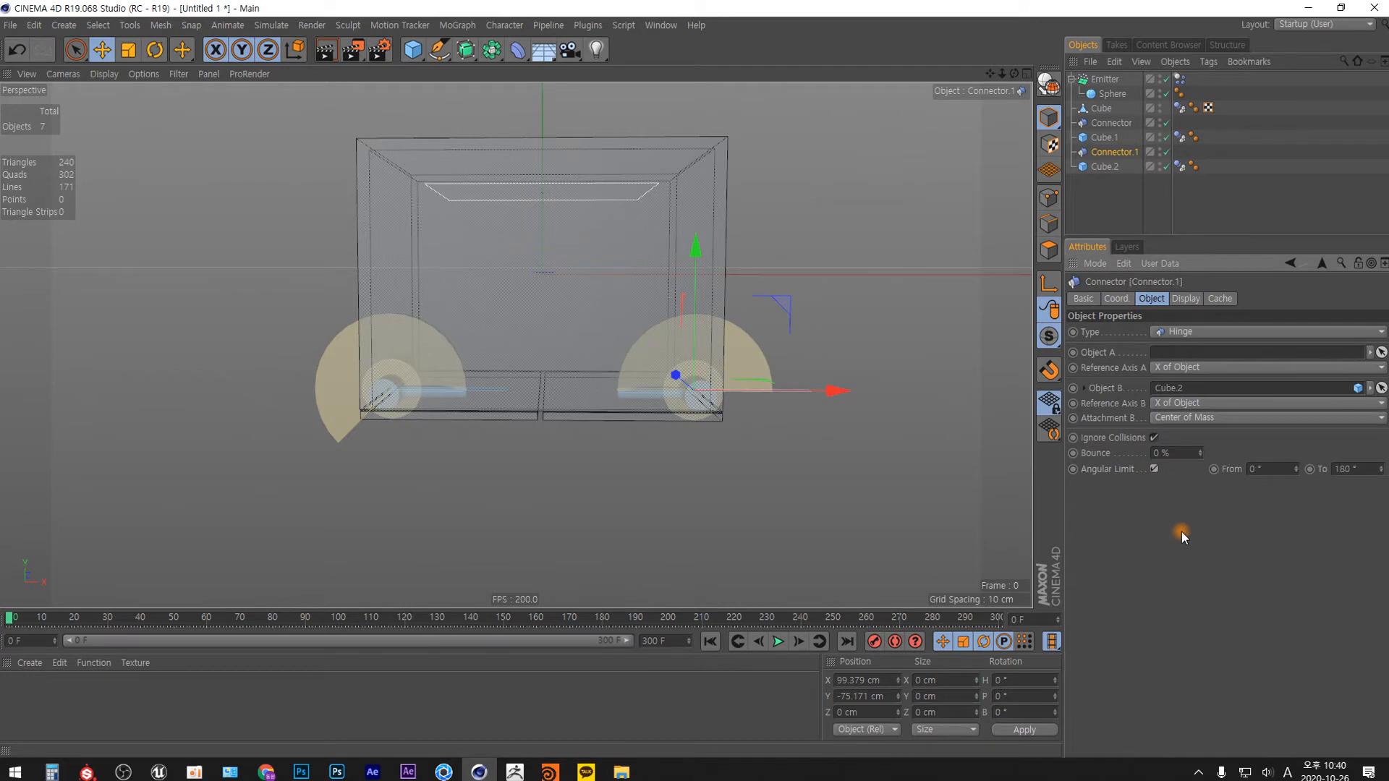
mouse_move(1379, 468)
left_mouse_down()
mouse_move(1382, 454)
mouse_move(1381, 474)
left_mouse_up()
type("180")
key("Return")
mouse_move(1296, 468)
left_mouse_down()
mouse_move(1292, 499)
mouse_move(1295, 443)
left_mouse_up()
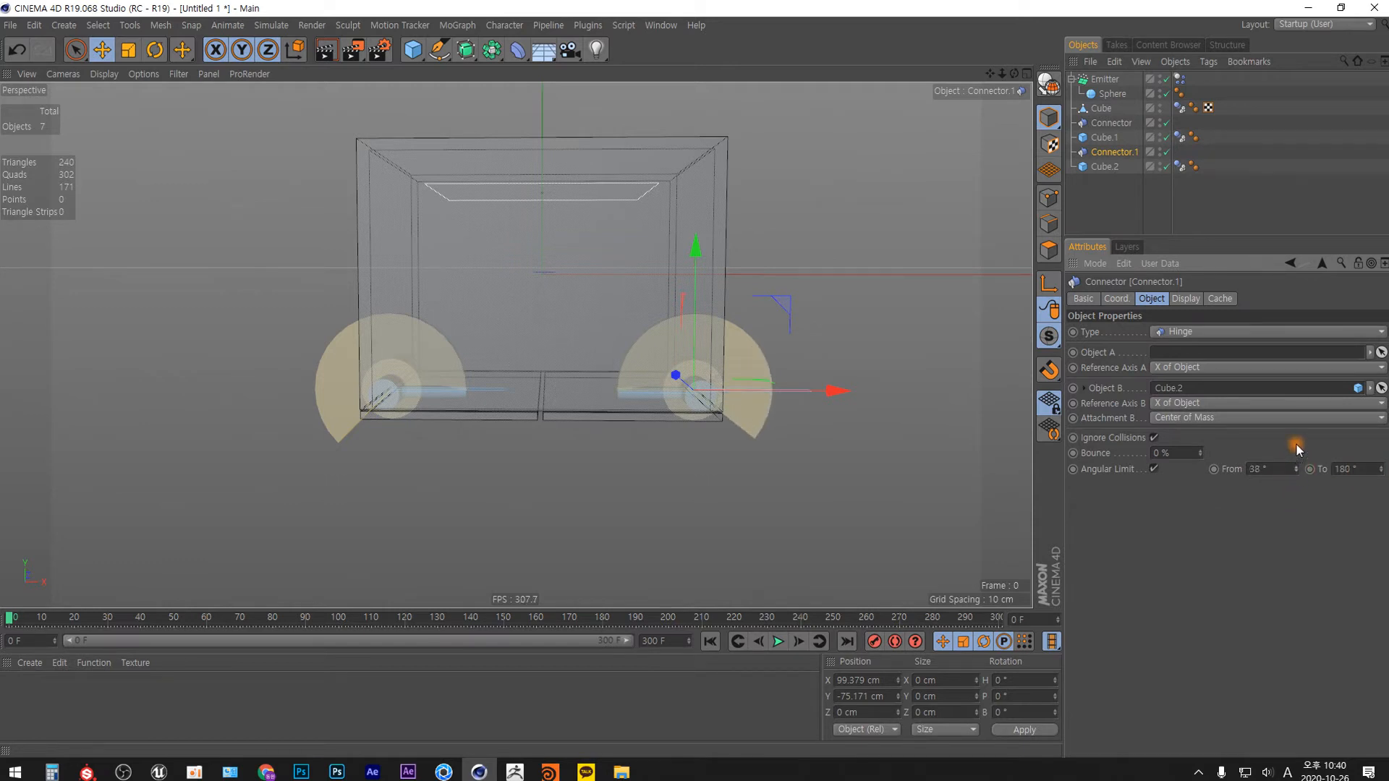
left_click(1273, 469)
type("45")
key("Return")
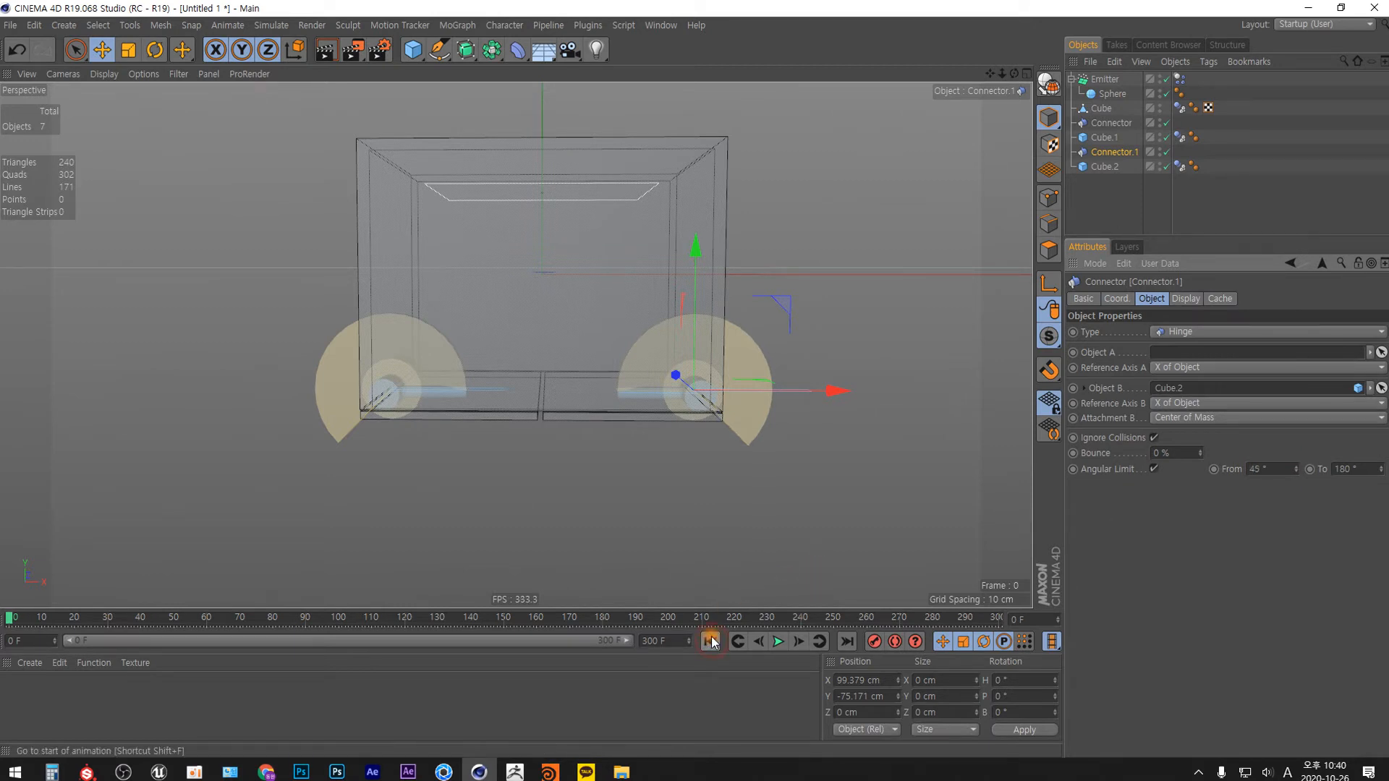
Play the simulation to frame 254 and examine the swing of both angle-limited doors from a slightly changed angle.
left_click(778, 640)
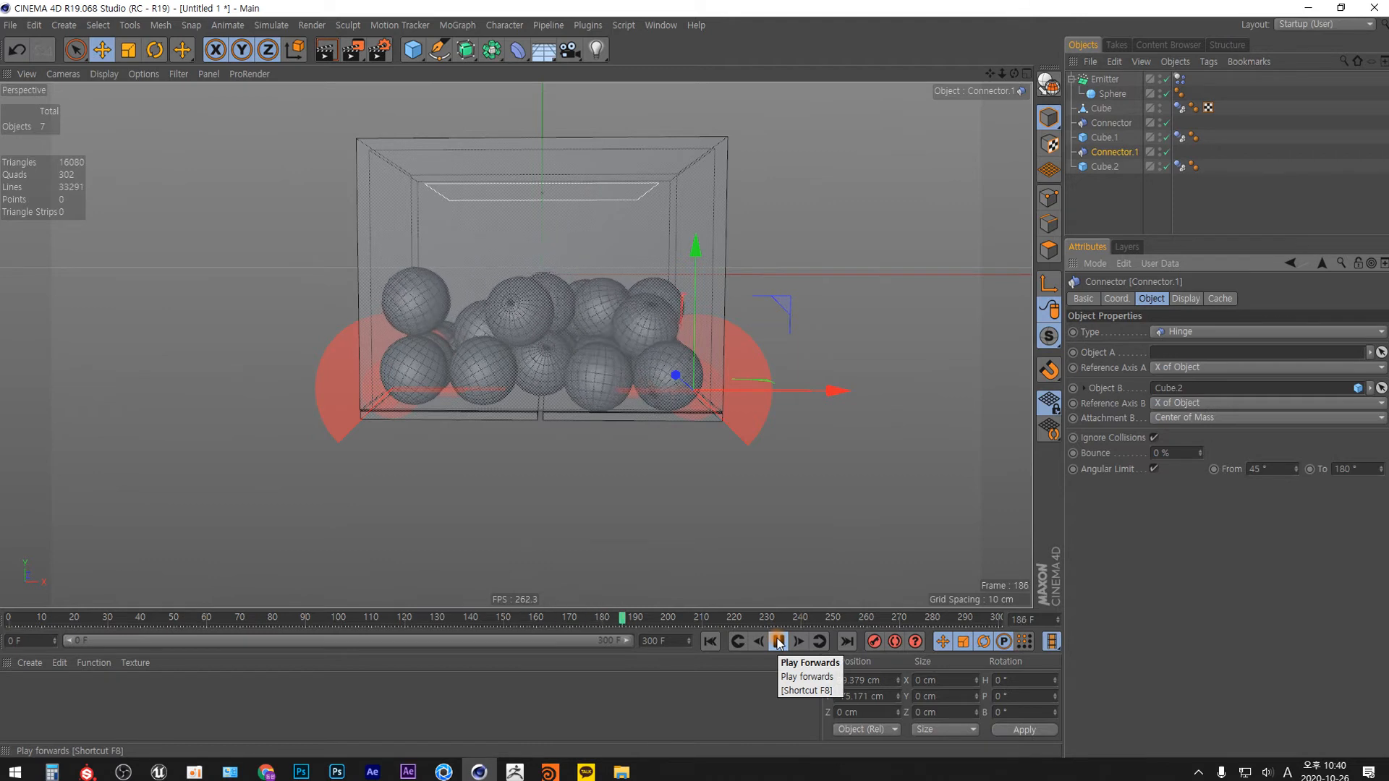
left_click(780, 642)
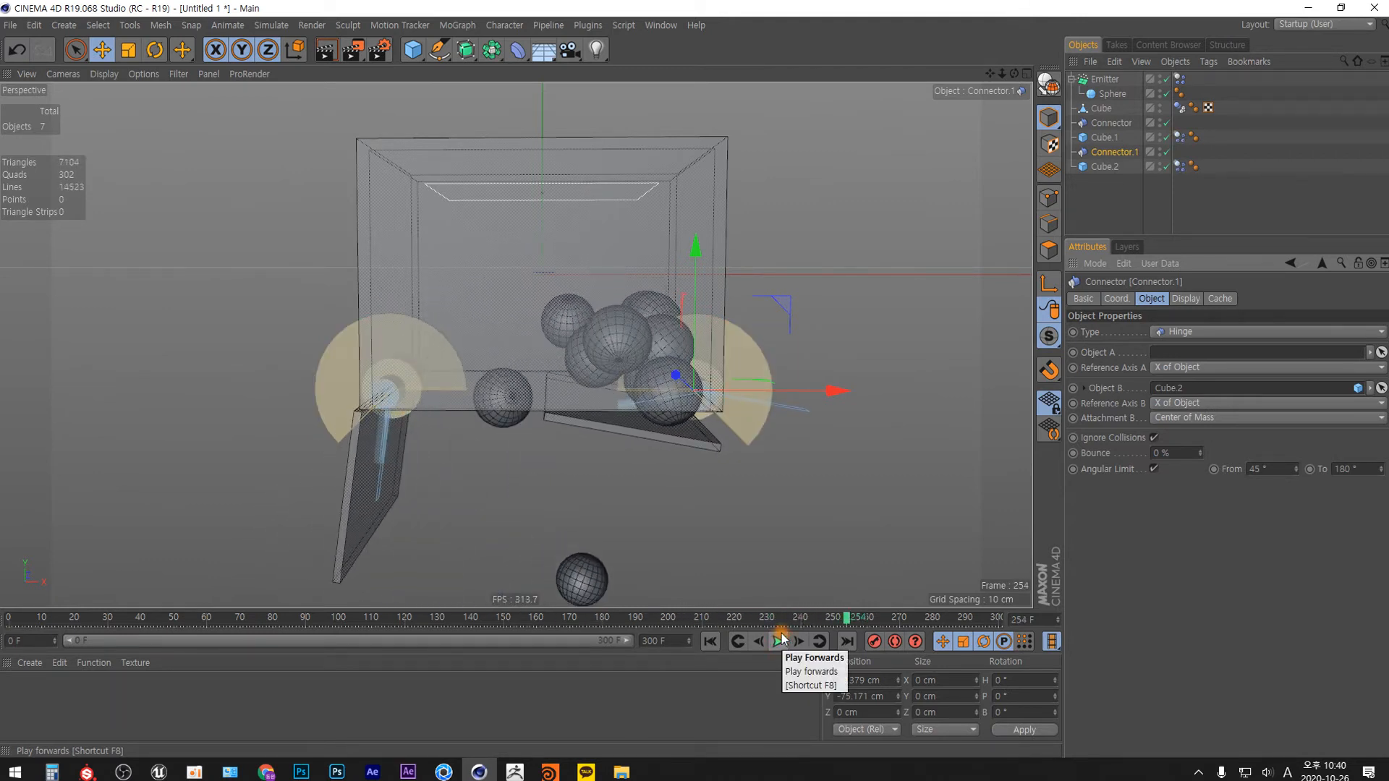
left_click_drag(666, 453, 689, 333, "alt")
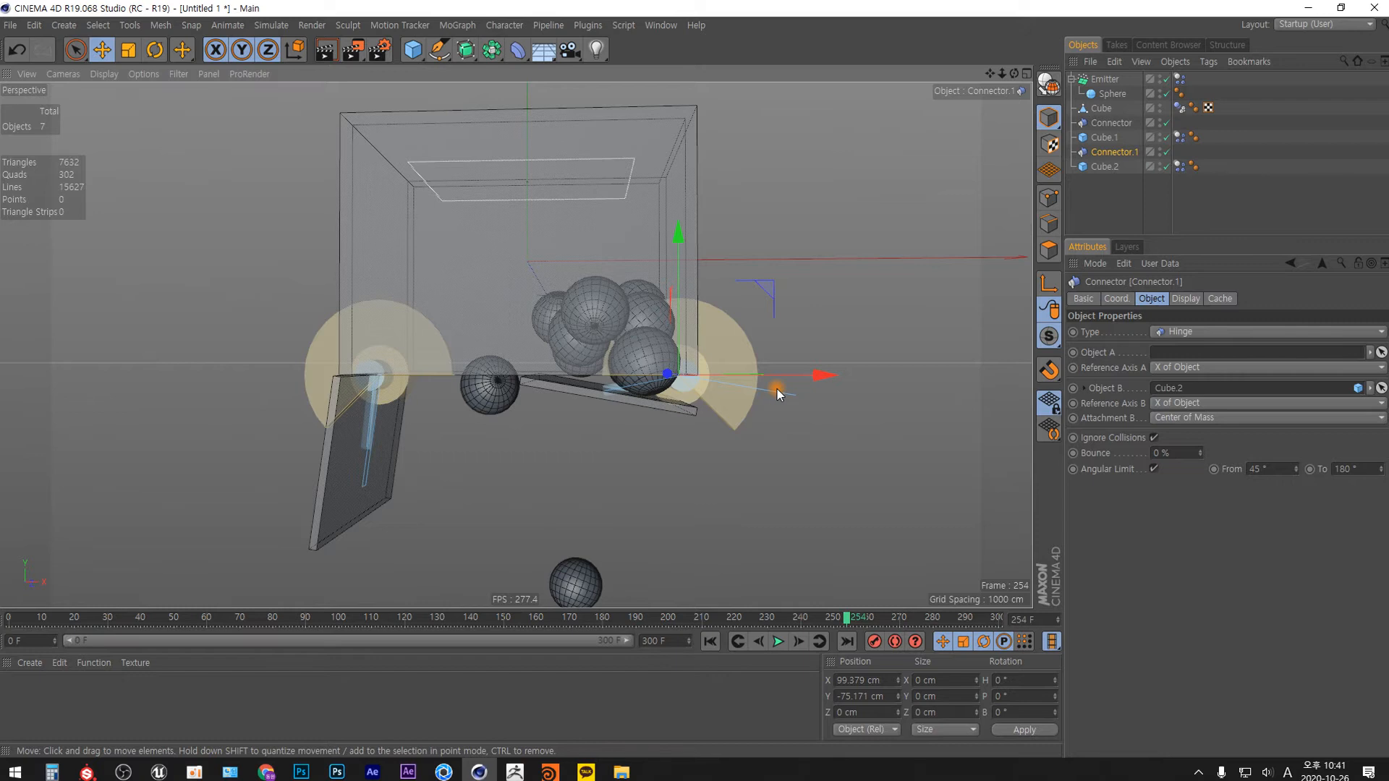
Examine the open doors from an oblique angle and review the Attachment B options of the right hinge connector.
left_click_drag(777, 389, 462, 460, "alt")
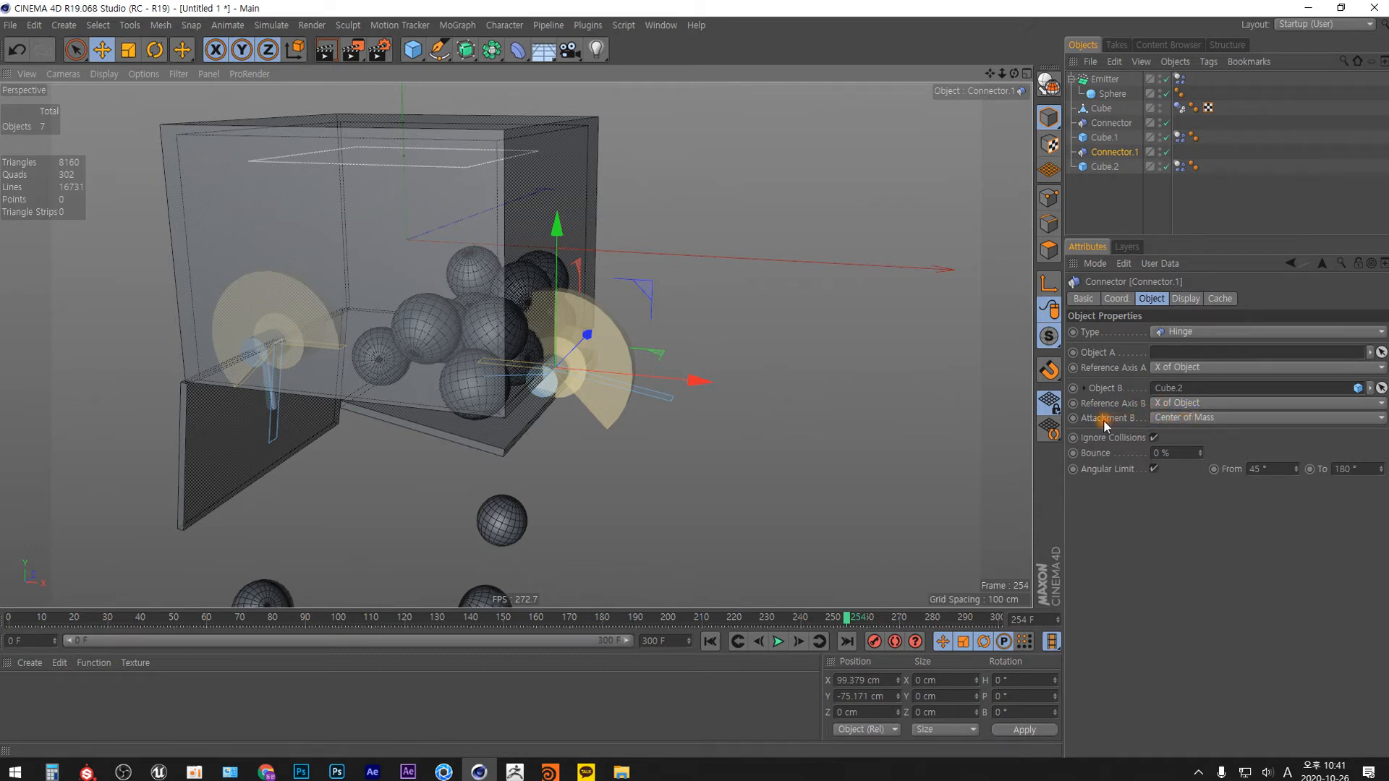
left_click(1218, 418)
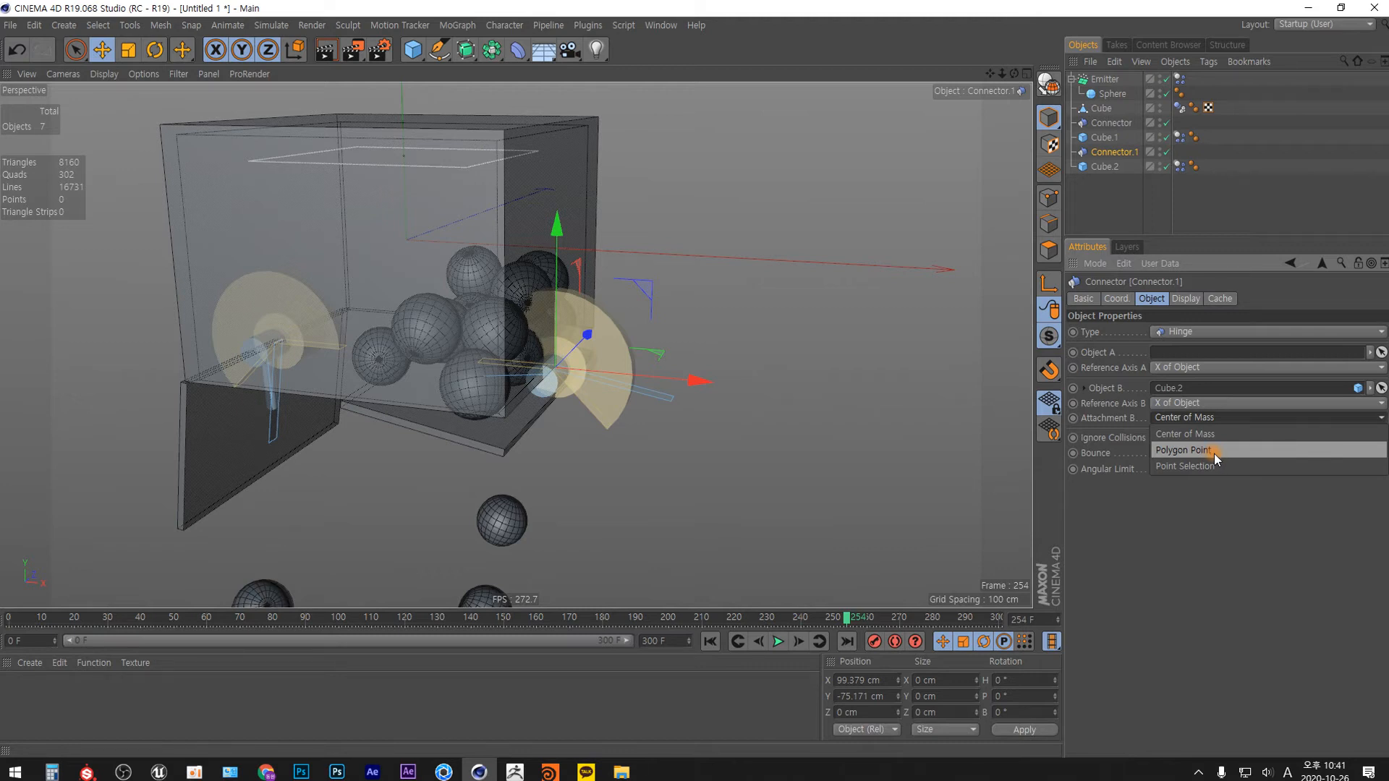
left_click(1202, 491)
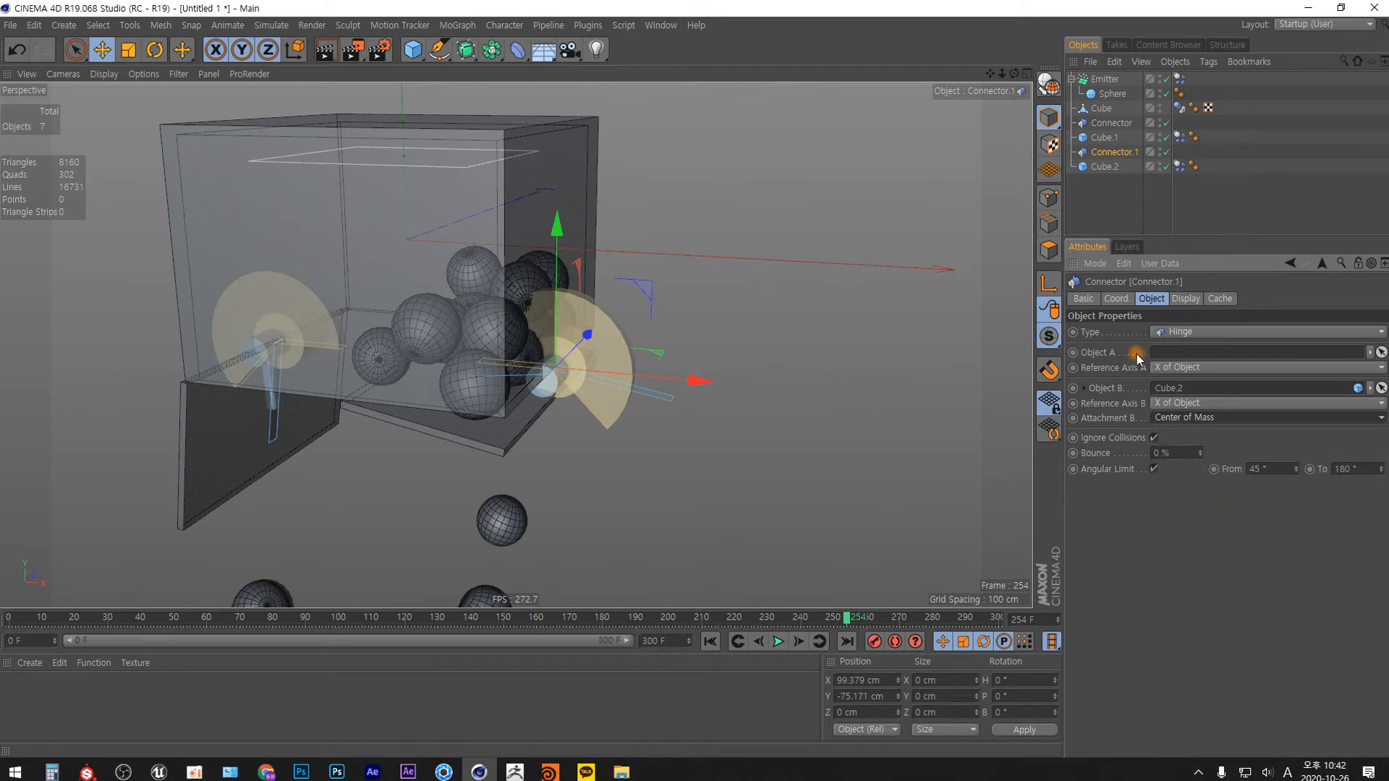
Return to frame 0 and convert the right door, Cube.2, into an editable polygon object.
left_click(709, 642)
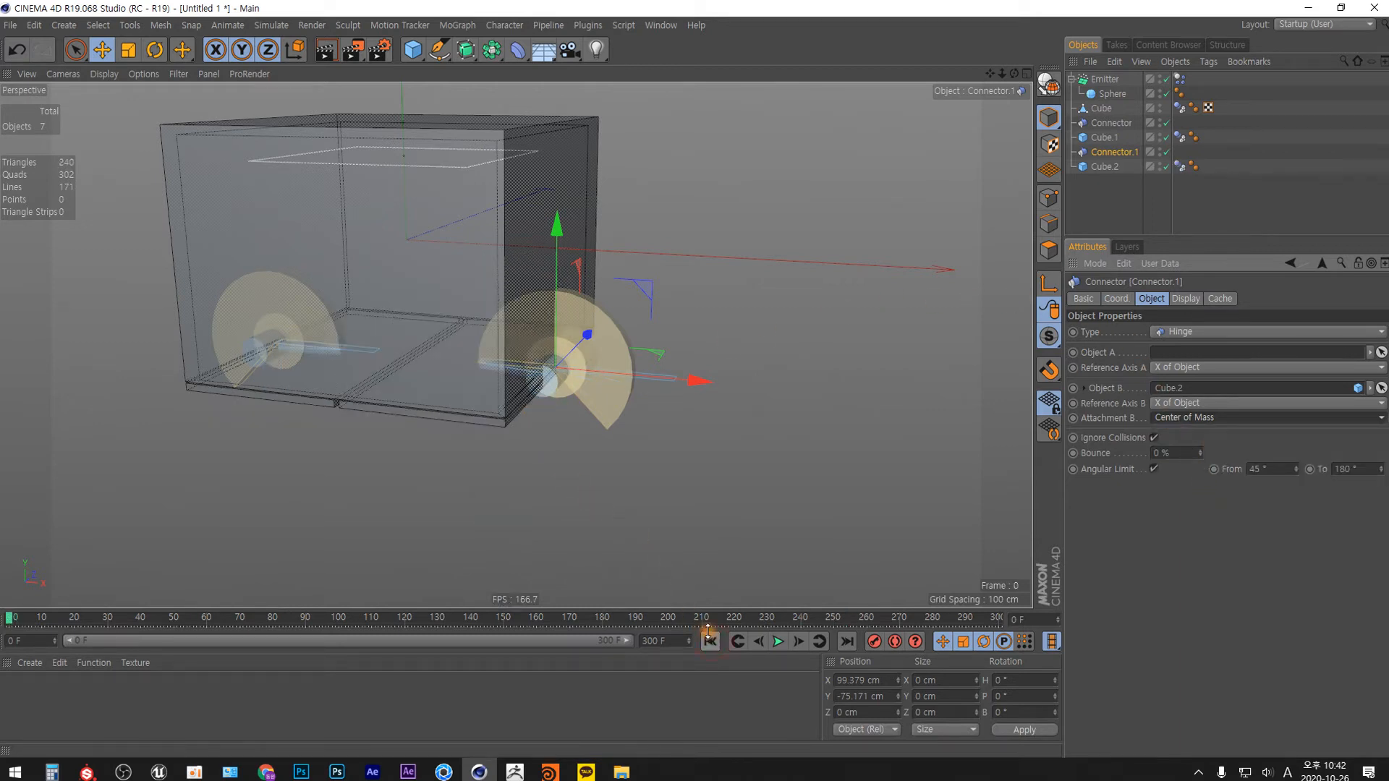
left_click(508, 432)
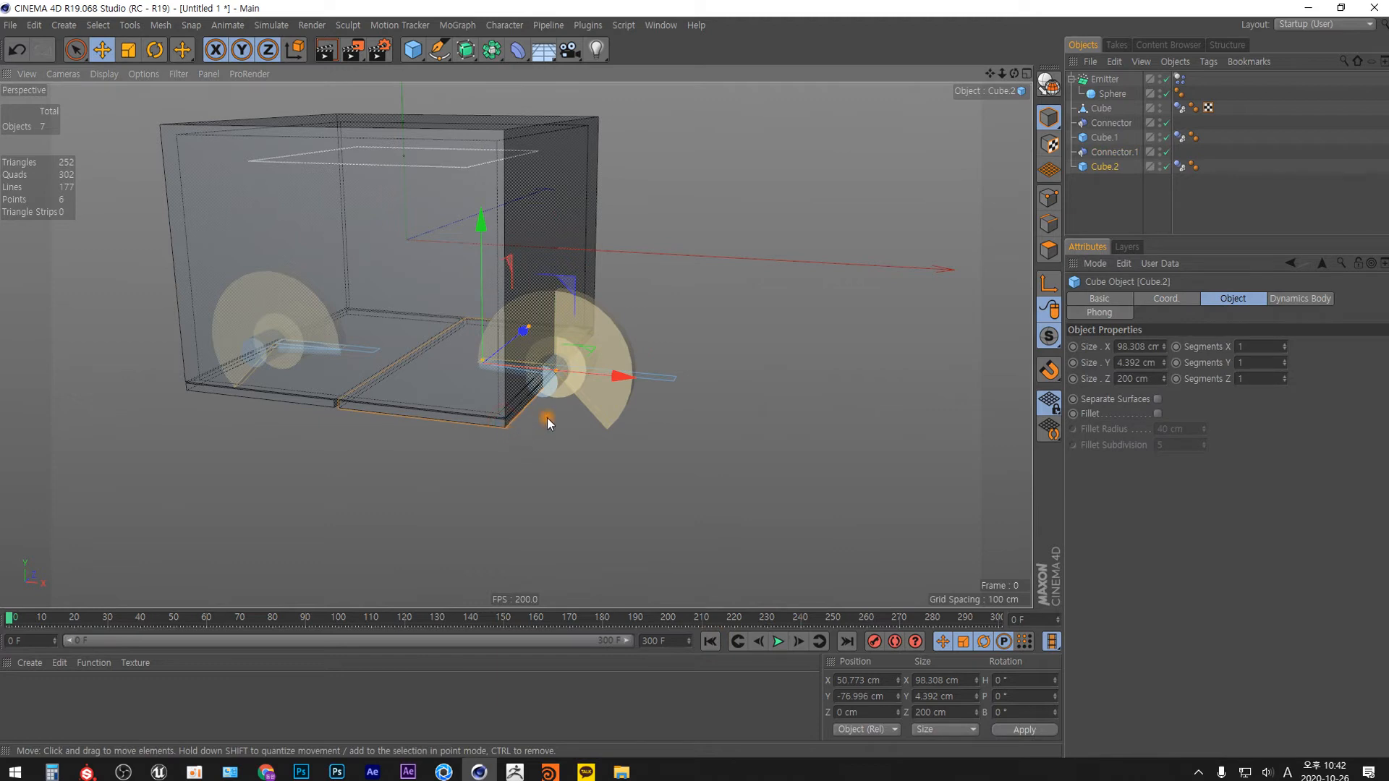
key("c")
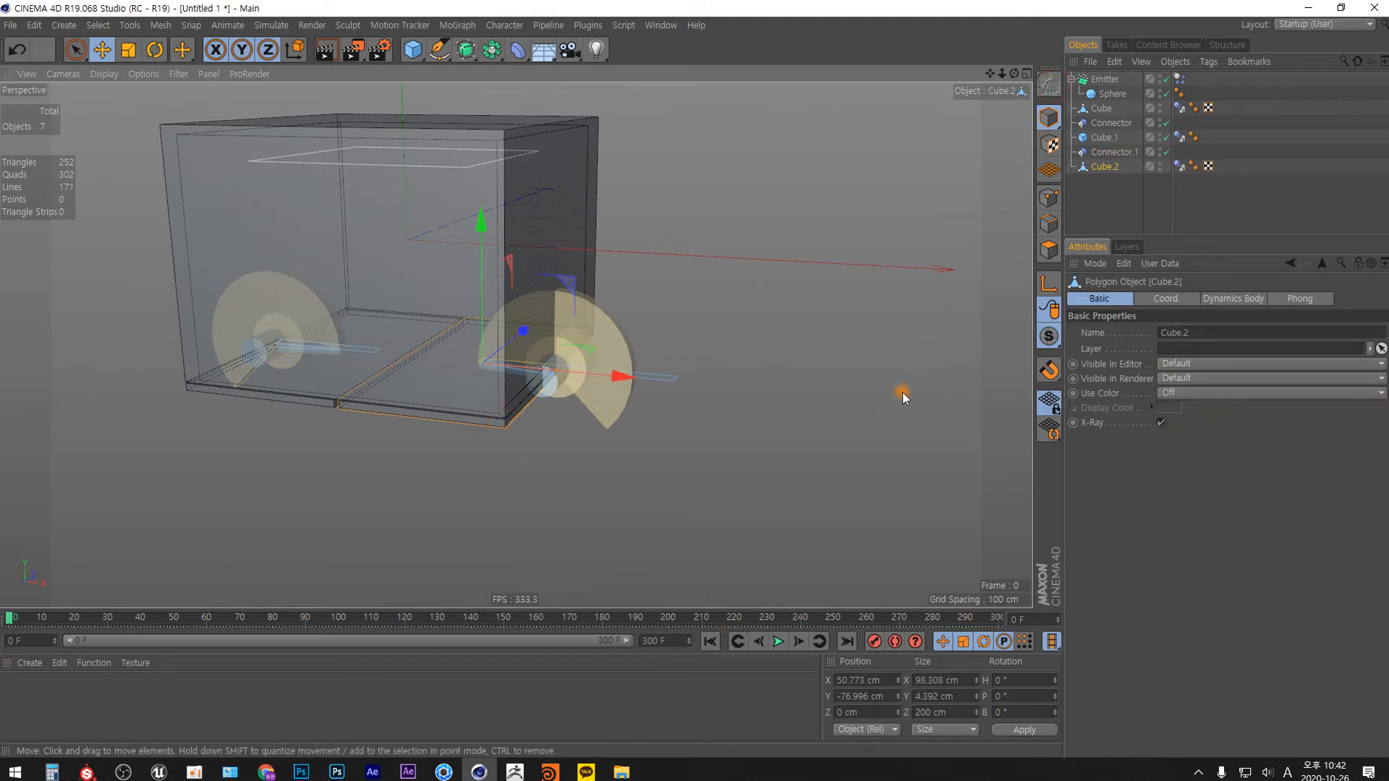
Select the two upper corner points on the hinge-side edge of Cube.2 and activate the Move tool.
scroll(589, 336, "up", 5)
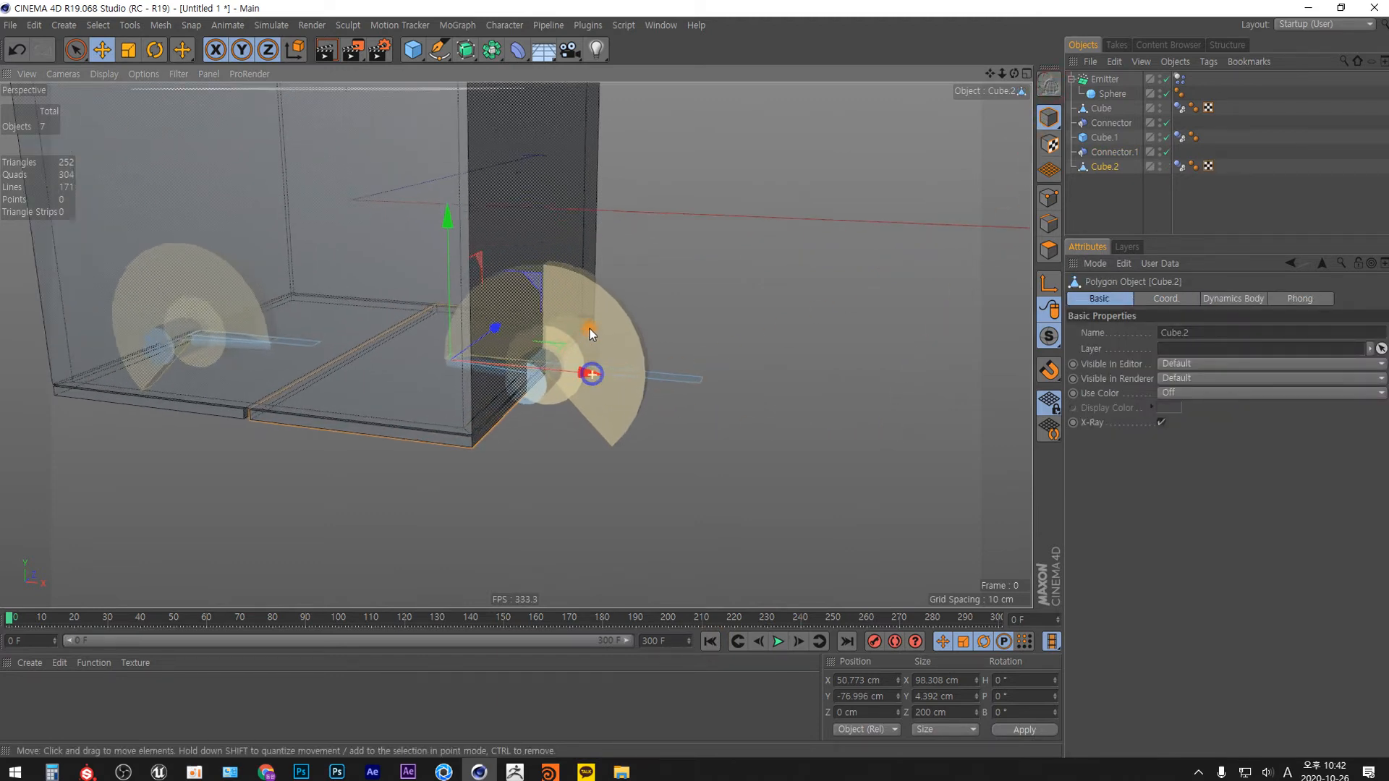
left_click(1049, 199)
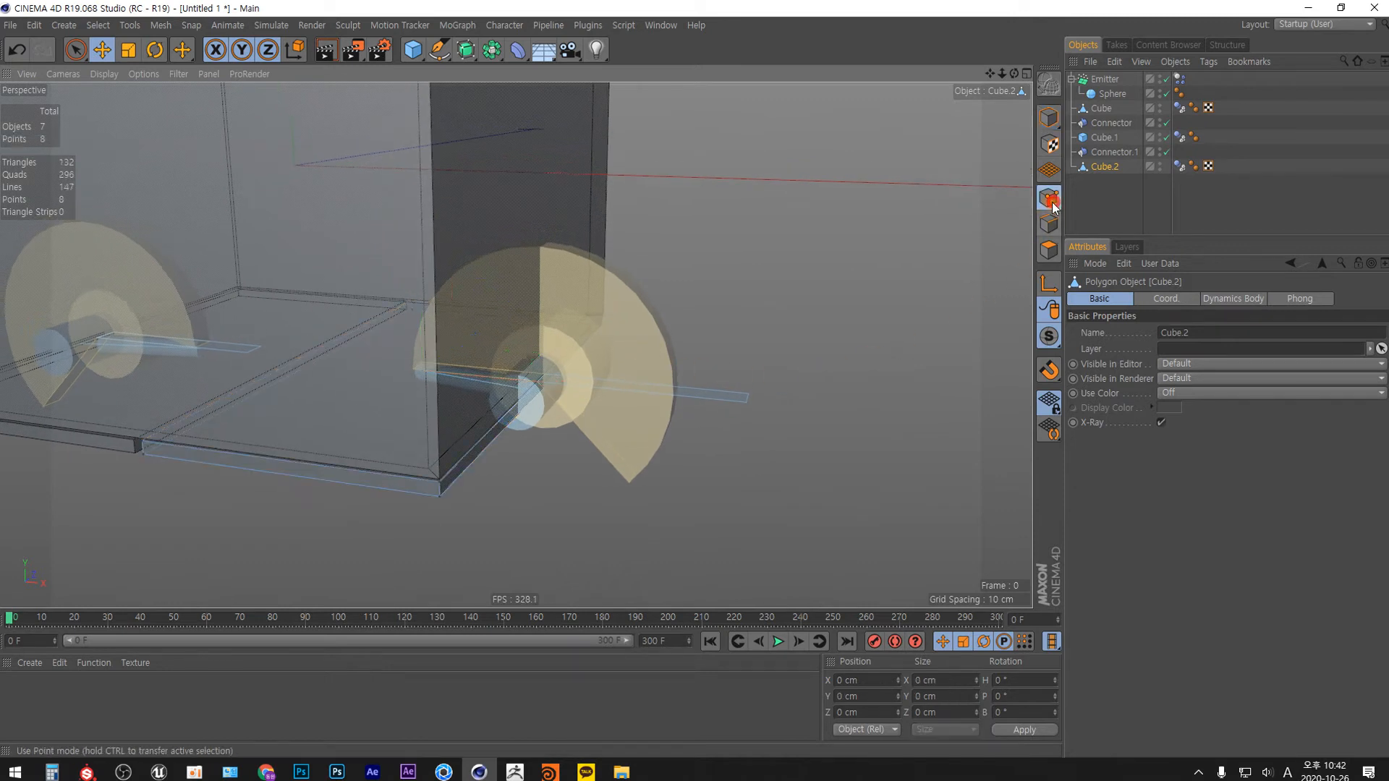
key("9")
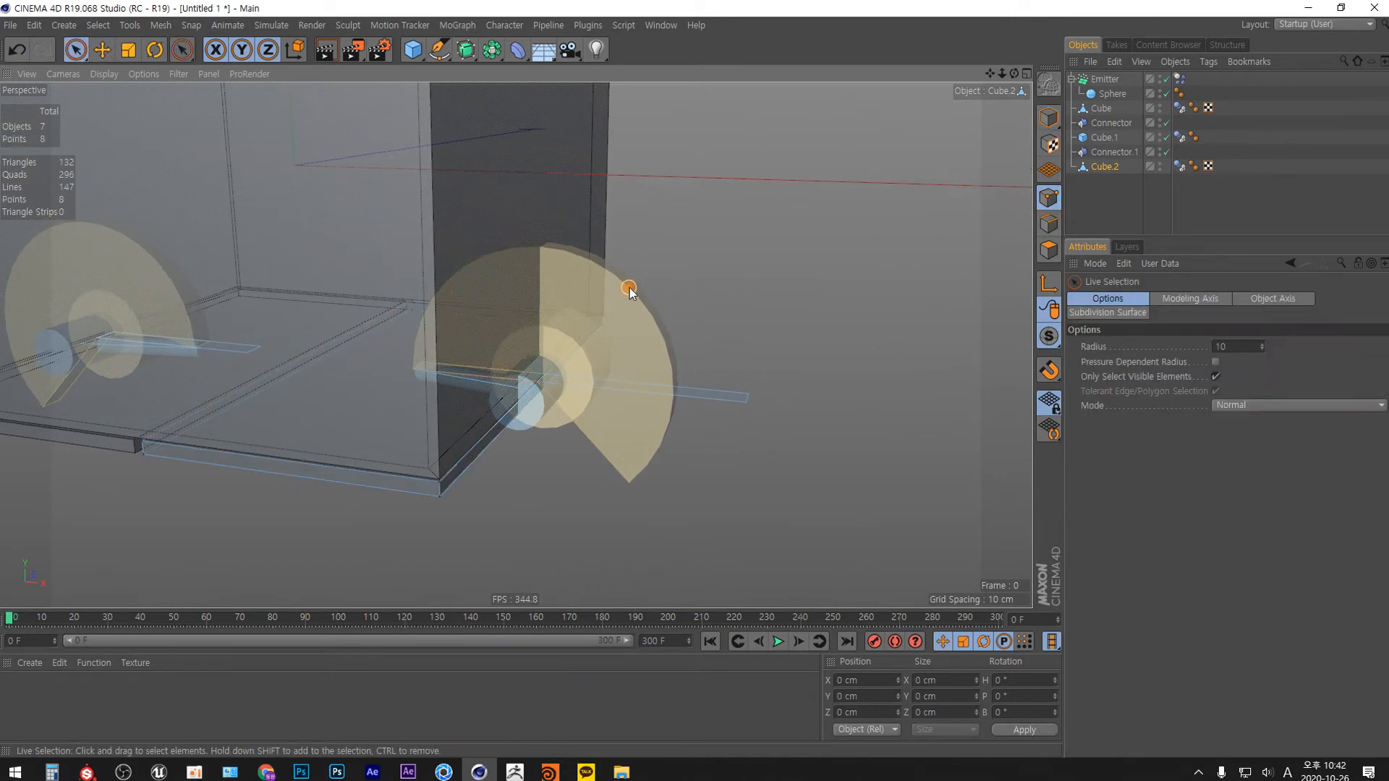
left_click(600, 310)
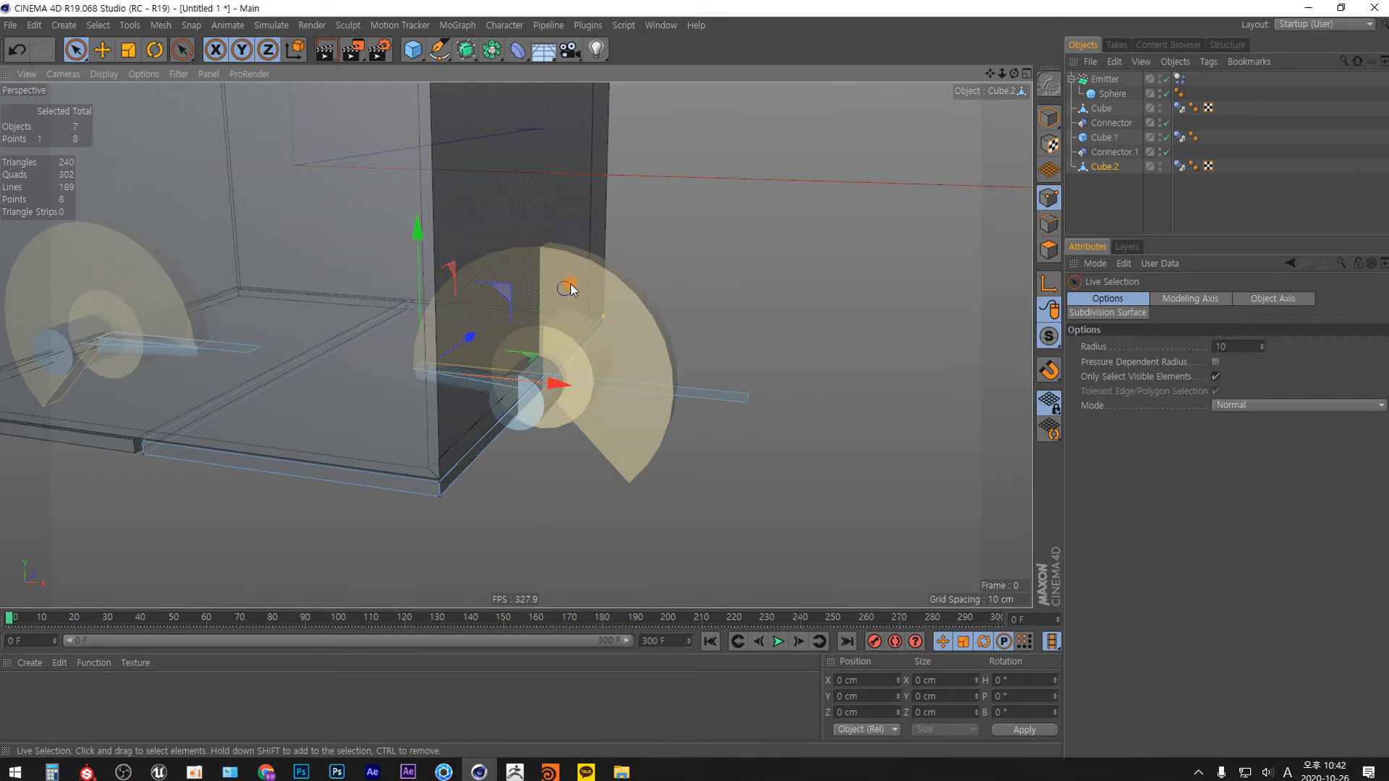
left_click(437, 481, "shift")
key("e")
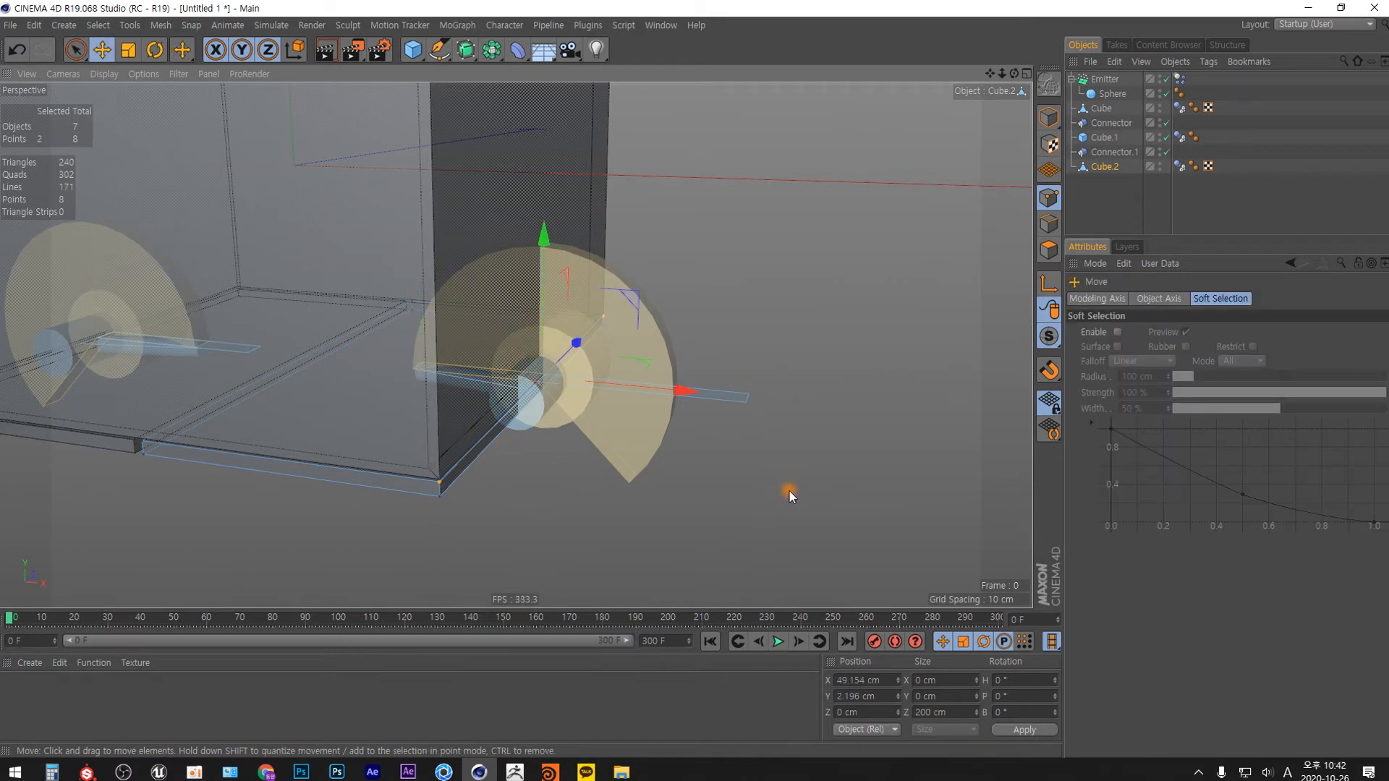
Try Polygon Point and Point Selection as Attachment B of Connector.1, and settle on Polygon Point.
left_click(1132, 153)
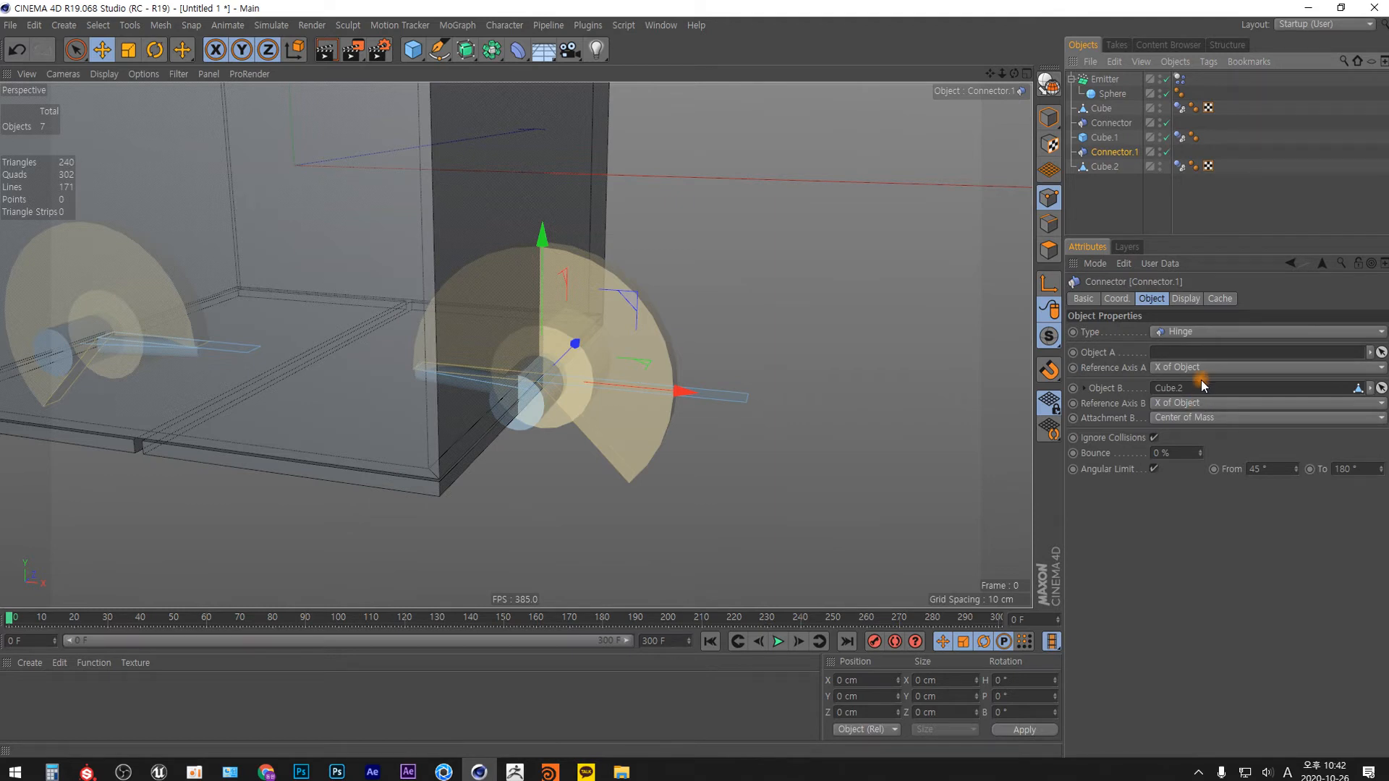
left_click(1218, 418)
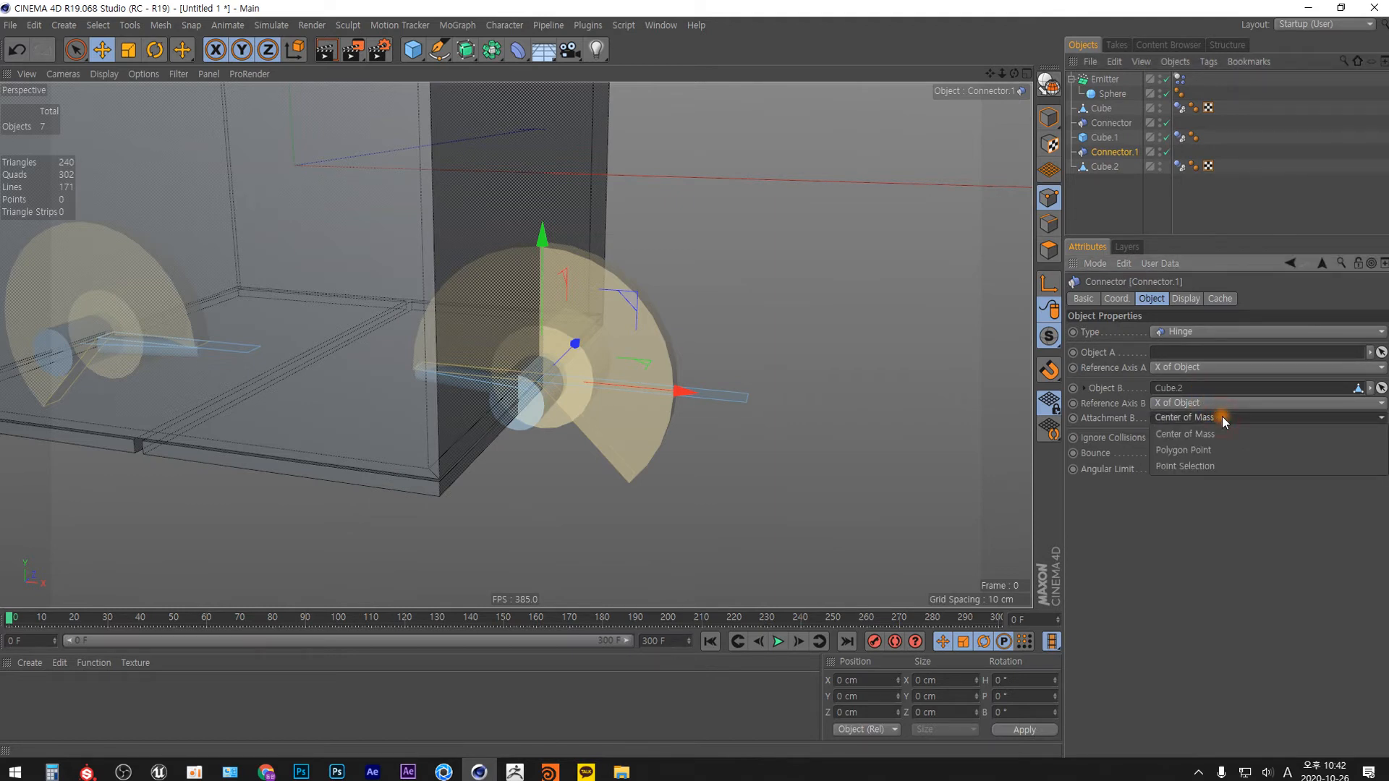
left_click(1206, 449)
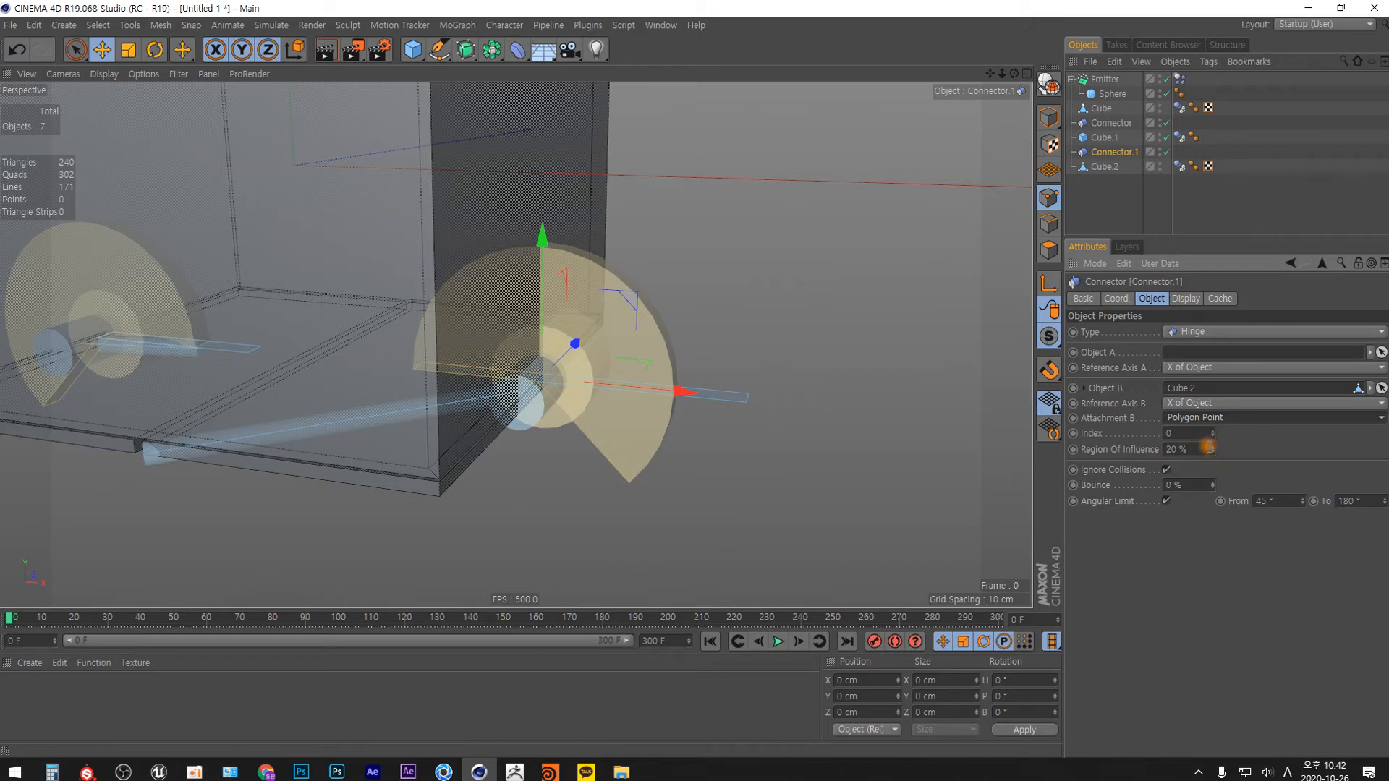
left_click(1223, 418)
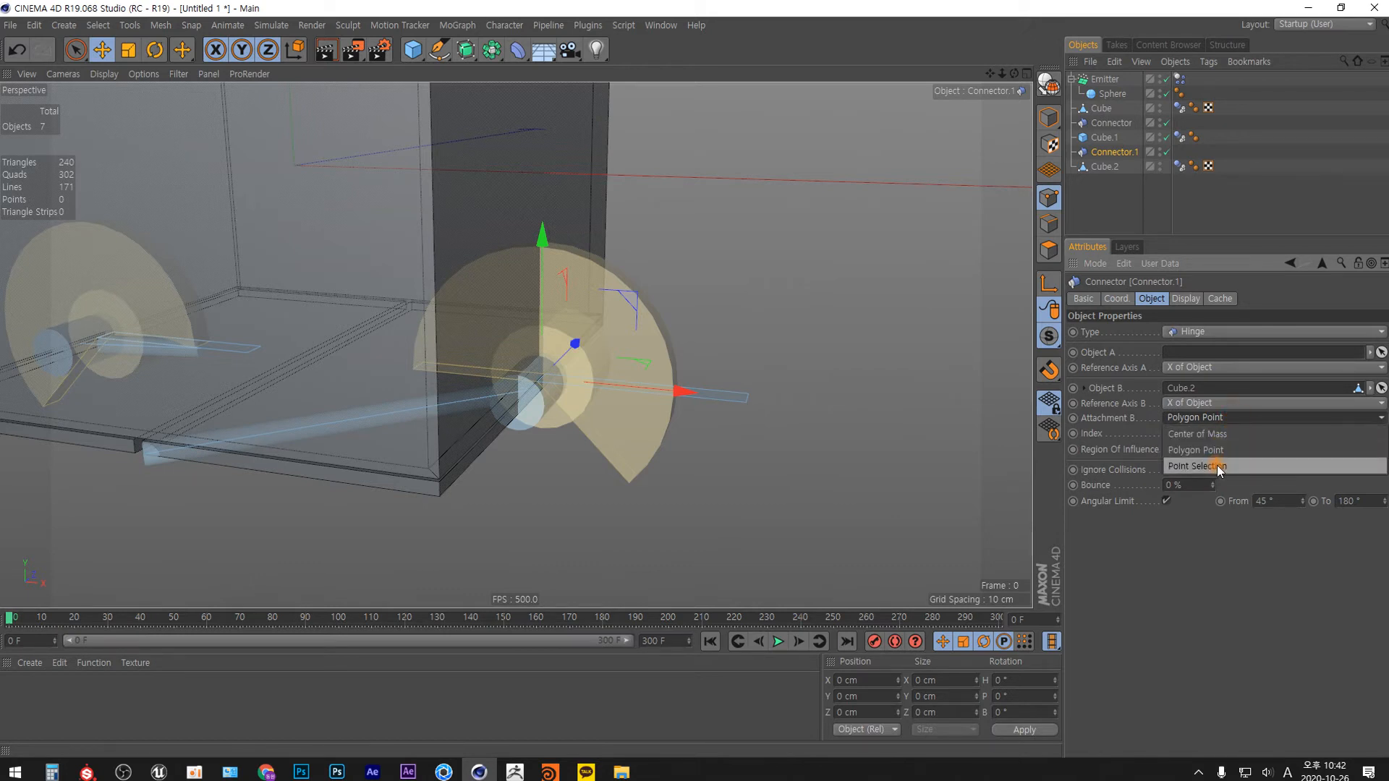
left_click(1218, 464)
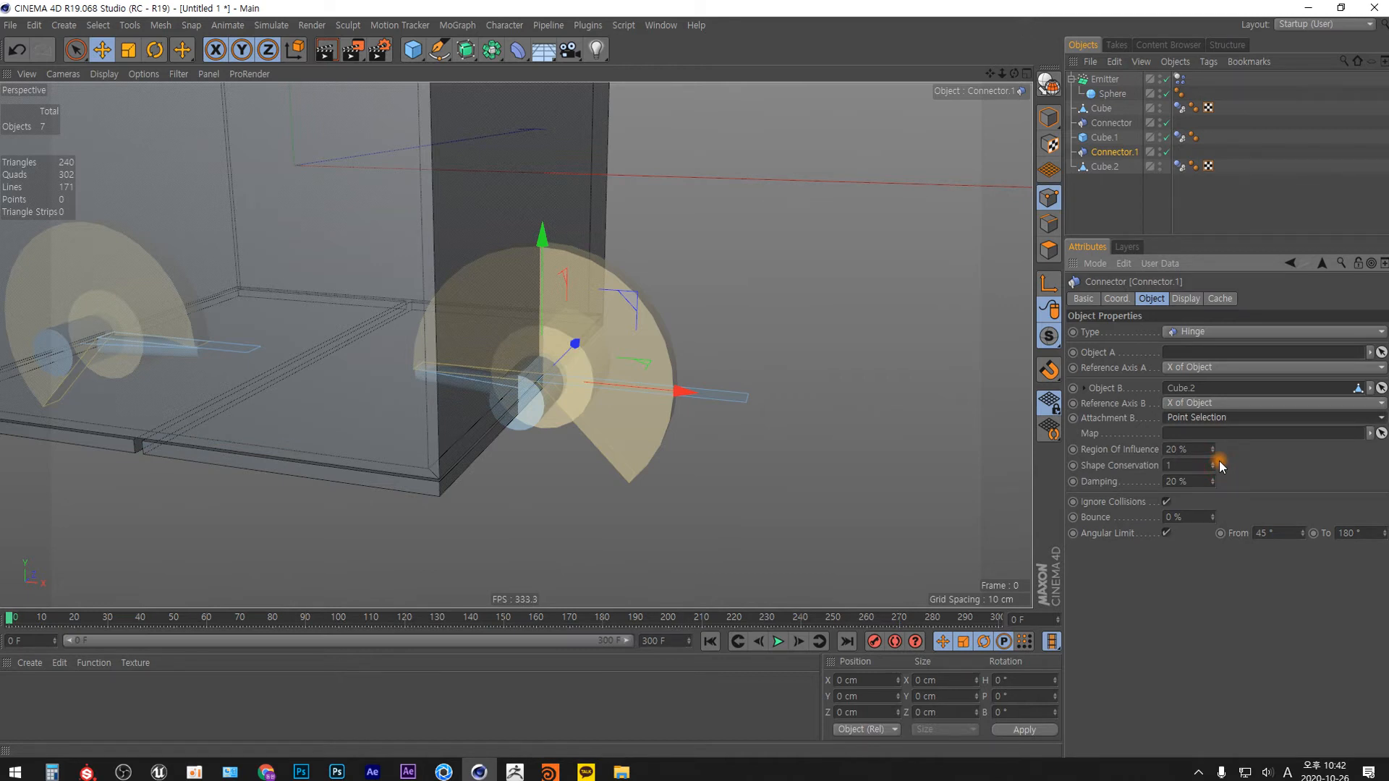
left_click(1249, 418)
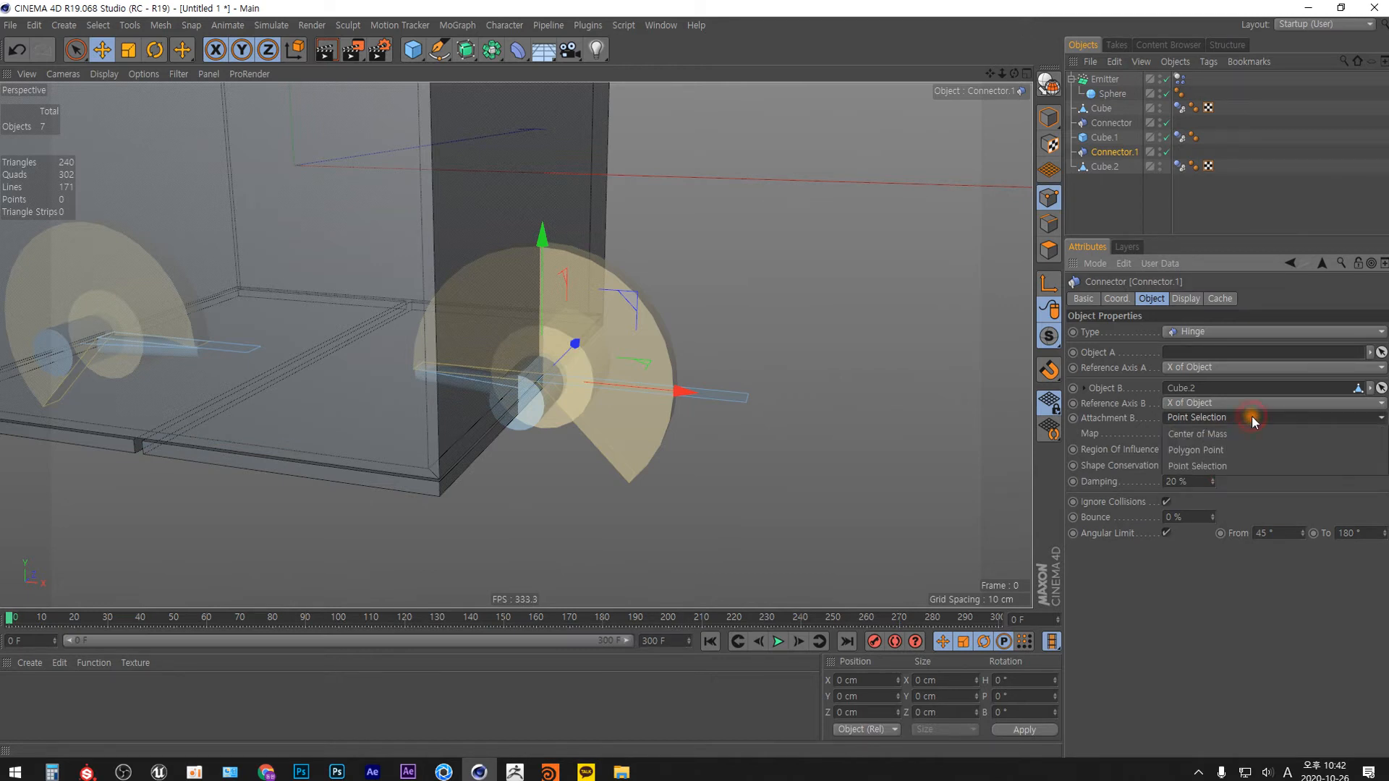
left_click(1216, 449)
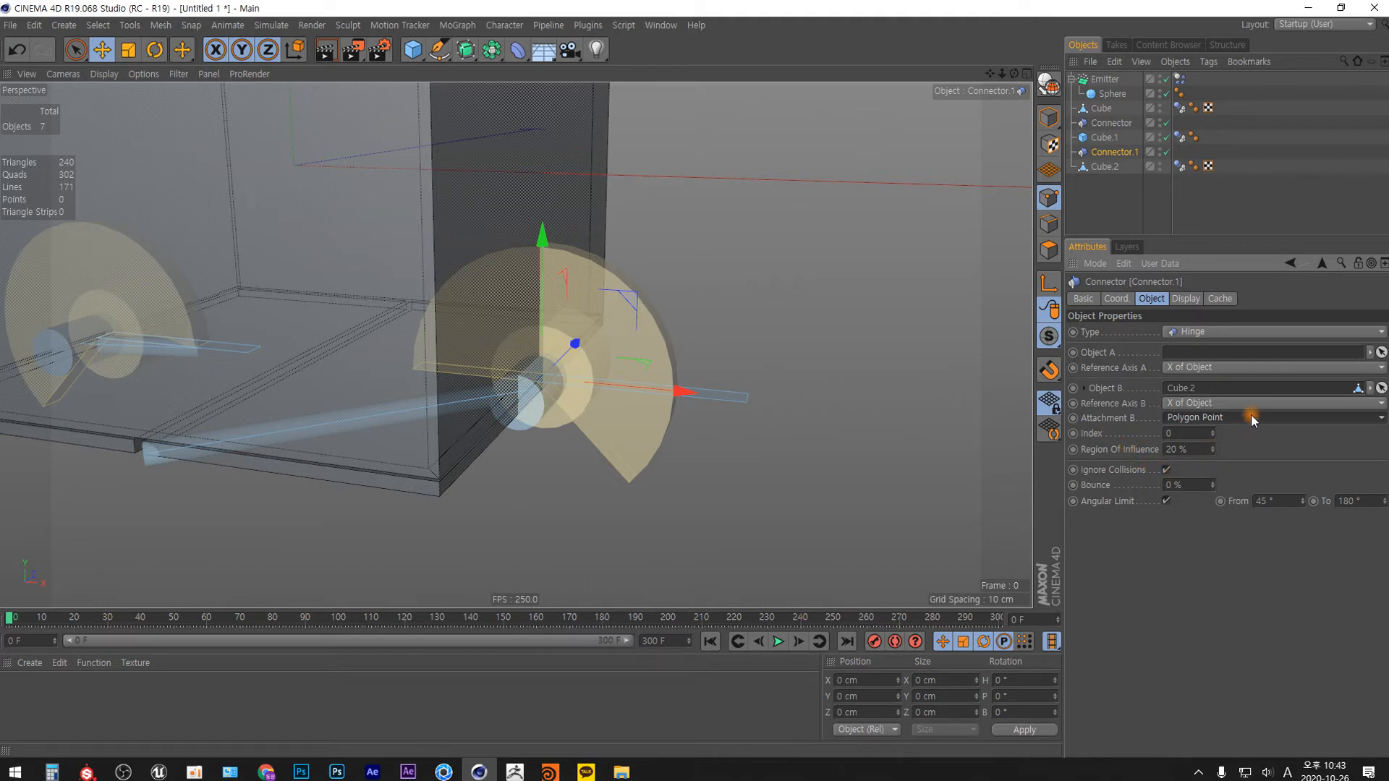
Raise the attachment point Index of Connector.1 step by step to 28.
left_click(1213, 432)
left_click(1214, 432)
left_click(1213, 432)
left_click(1213, 432)
left_click(1214, 432)
left_click(1213, 432)
left_click(1214, 432)
left_click(1215, 432)
left_click(1215, 431)
left_click(1215, 432)
left_click(1215, 432)
left_click(1215, 431)
left_click(1214, 432)
left_click(1215, 432)
left_click(1215, 431)
left_click(1215, 432)
left_click(1214, 432)
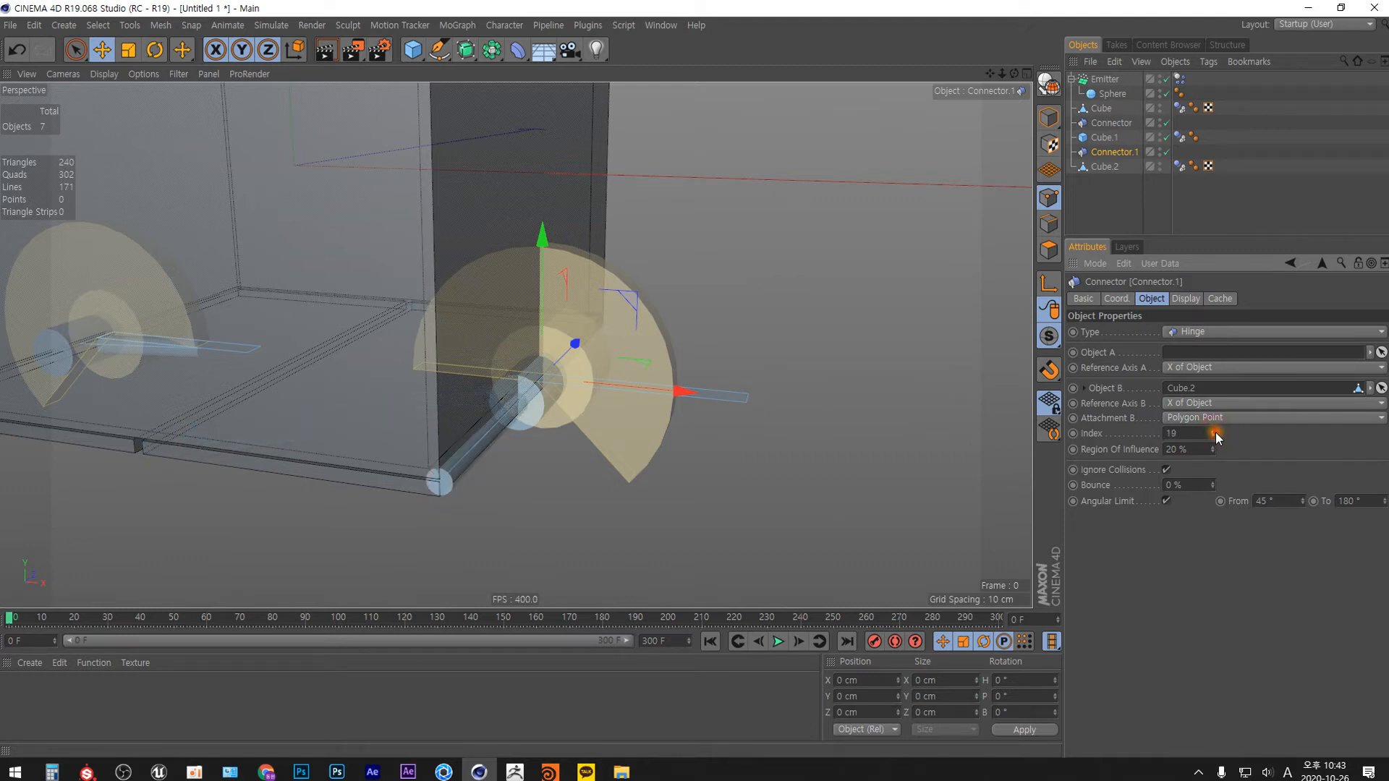
left_click(1215, 432)
left_click(1215, 432)
left_click(1215, 432)
left_click(1215, 432)
left_click(1215, 432)
left_click(1215, 432)
left_click(1215, 432)
left_click(1215, 432)
left_click_drag(1193, 433, 1131, 445)
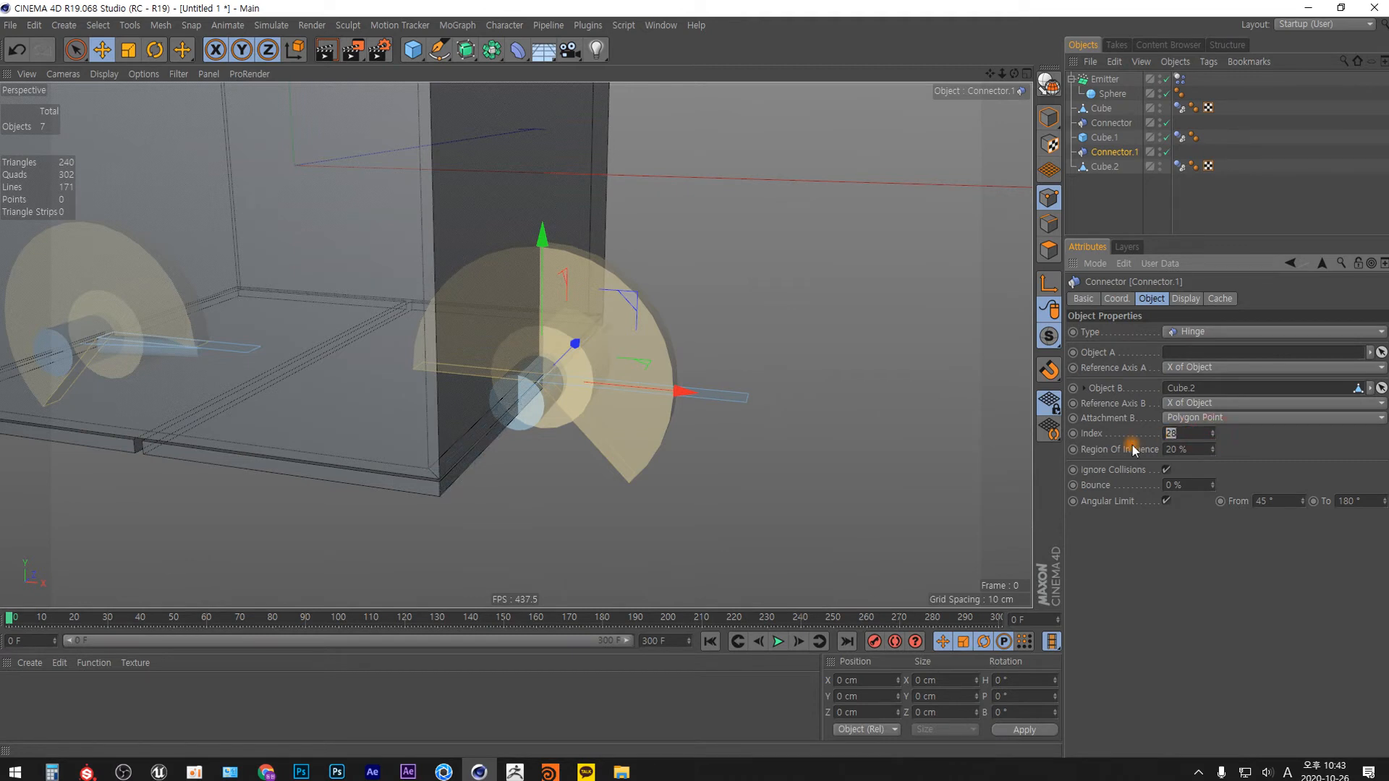
Float the Doodle tools and sketch a white wireframe box beside the right door with Doodle Paint.
left_click(129, 24)
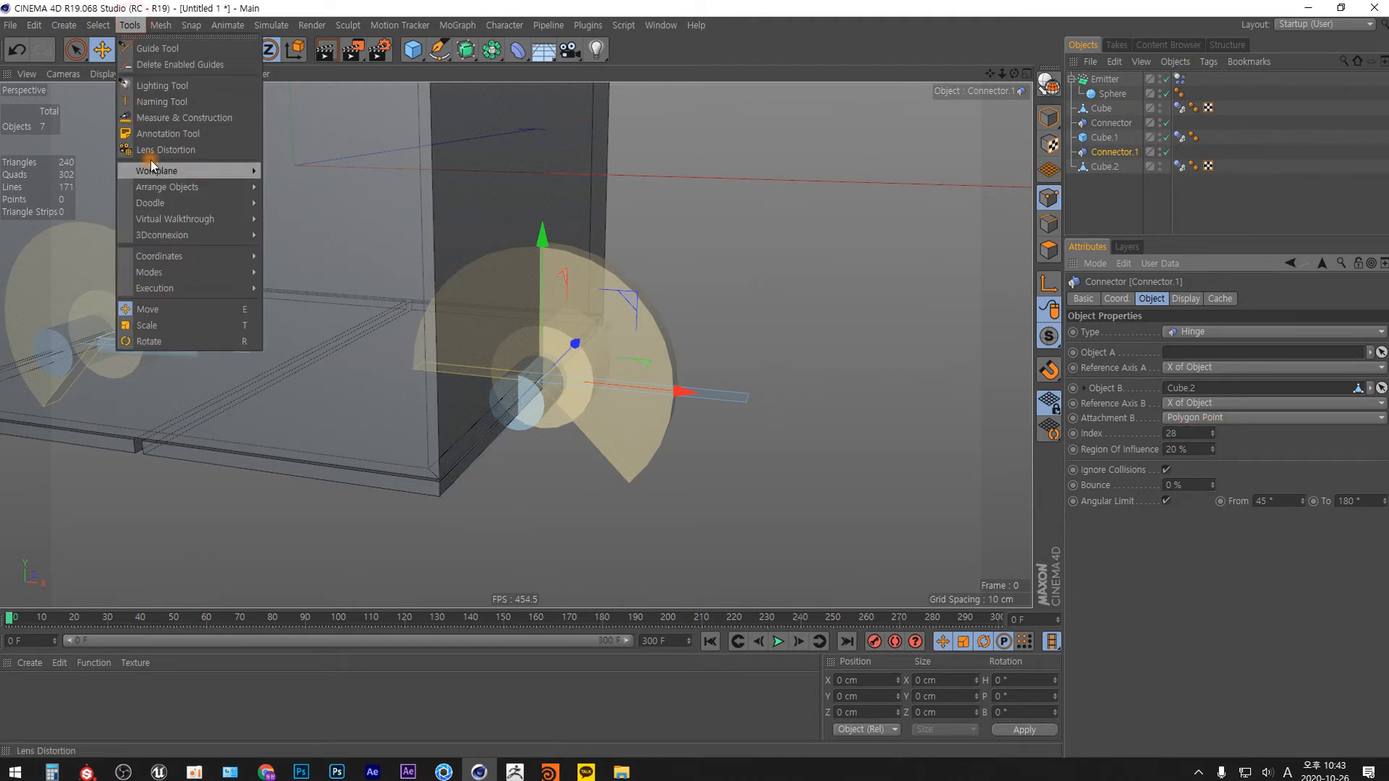
mouse_move(241, 208)
left_click(318, 196)
mouse_move(314, 188)
left_mouse_down()
mouse_move(670, 168)
mouse_move(944, 122)
left_mouse_up()
left_click(922, 138)
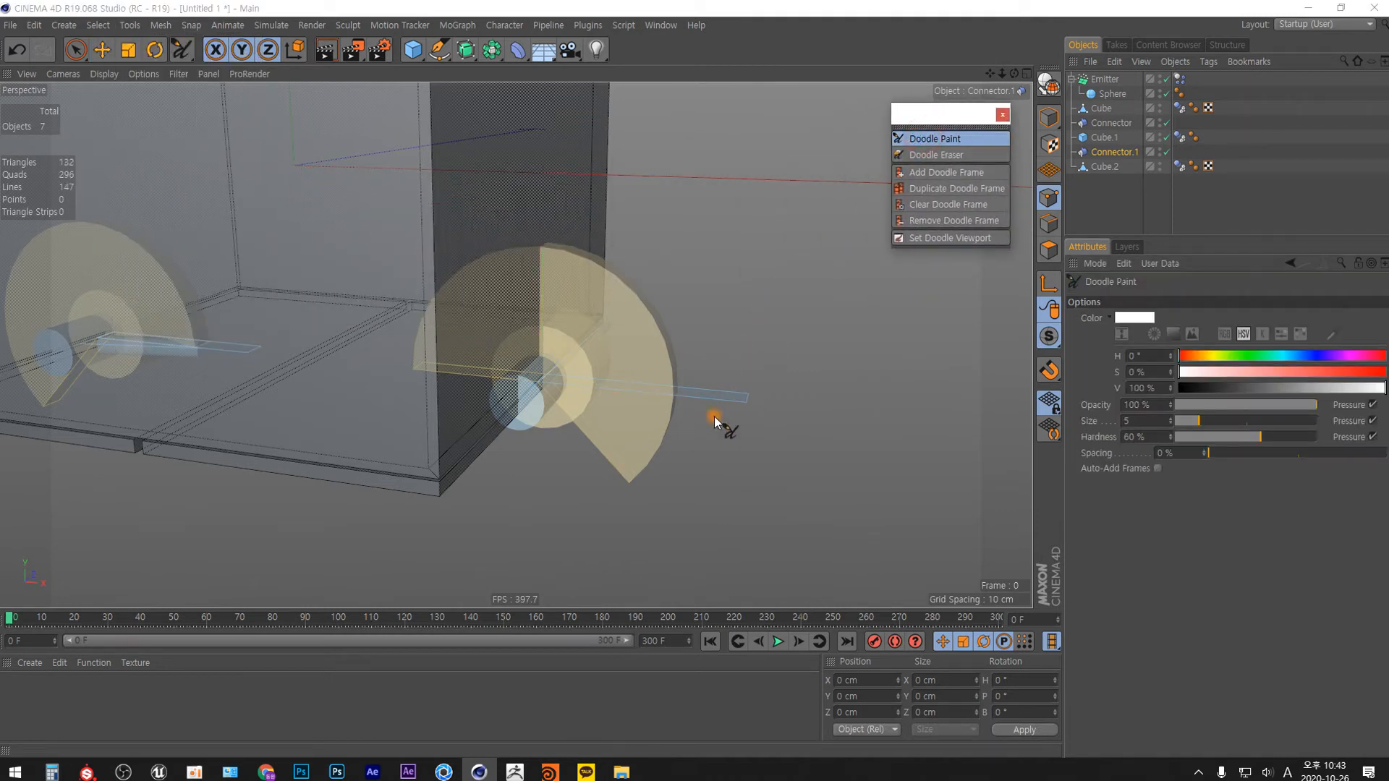
mouse_move(777, 300)
left_mouse_down()
mouse_move(710, 350)
mouse_move(774, 311)
mouse_move(752, 397)
mouse_move(831, 329)
mouse_move(791, 397)
mouse_move(767, 340)
left_mouse_up()
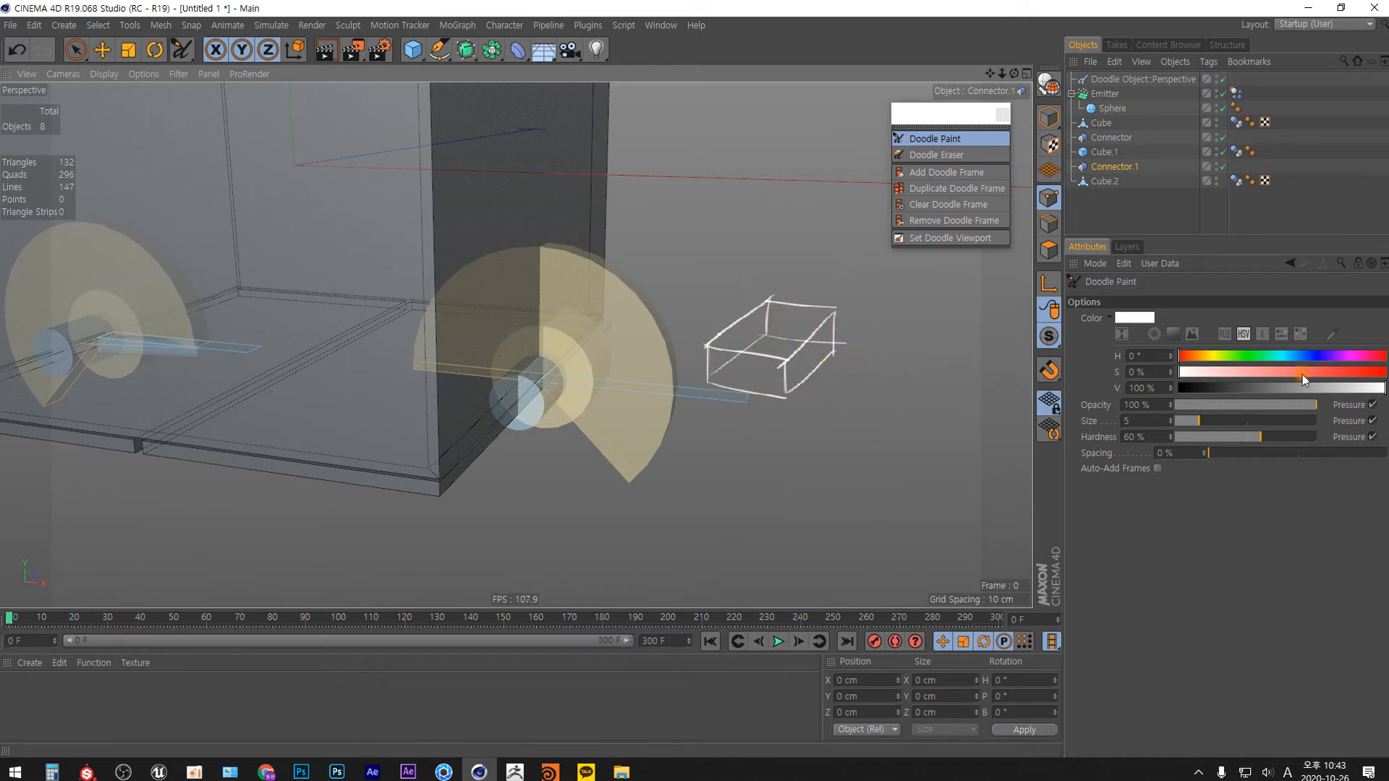
Set the doodle colour to red, number the sketched box's corners from 0 to 7, and circle the labels at corners 0 and 1.
left_click_drag(1302, 371, 1385, 371)
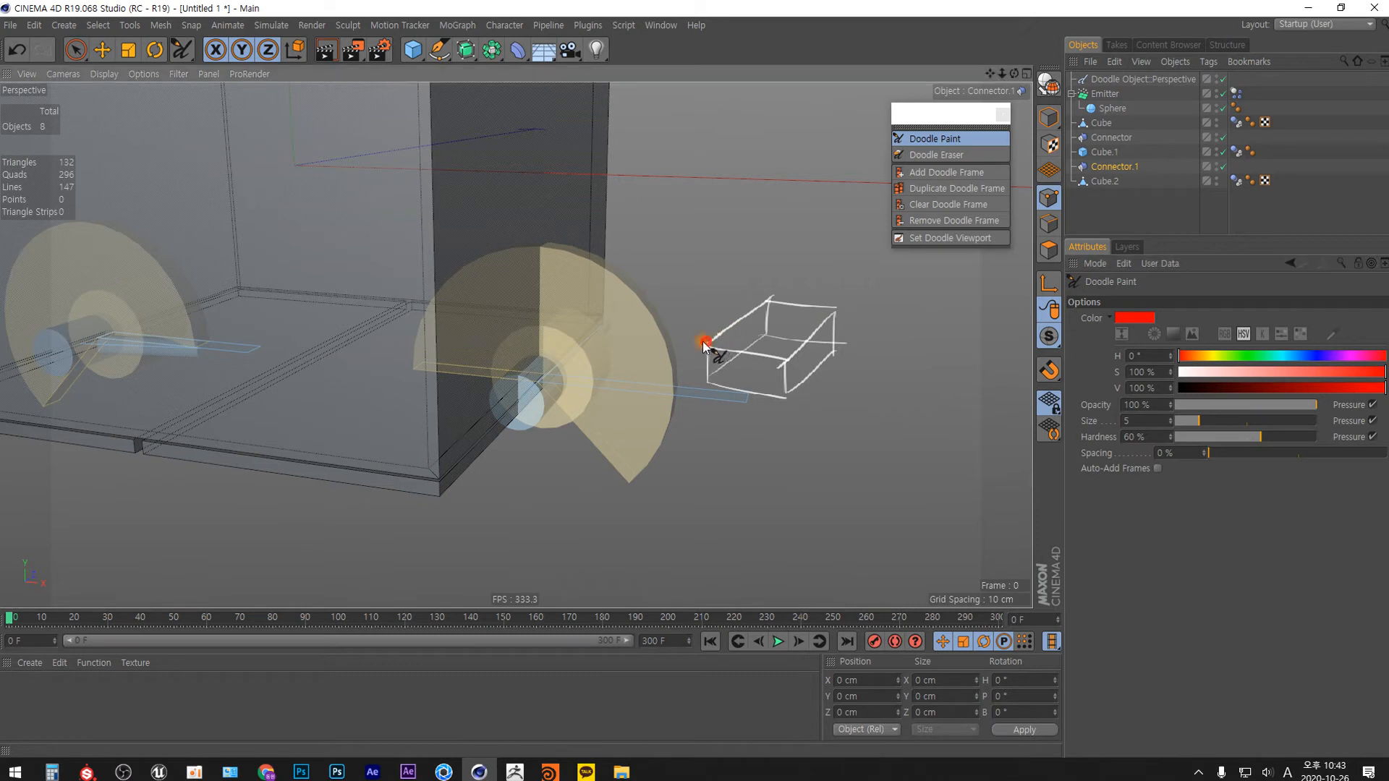
left_click_drag(701, 344, 704, 344)
left_click_drag(688, 321, 687, 322)
mouse_move(763, 276)
left_mouse_down()
mouse_move(763, 292)
mouse_move(856, 295)
left_mouse_up()
mouse_move(770, 361)
left_mouse_down()
mouse_move(773, 376)
mouse_move(701, 396)
left_mouse_up()
left_click_drag(759, 327, 755, 338)
left_click_drag(849, 340, 846, 350)
left_click_drag(773, 406, 778, 426)
left_click_drag(680, 298, 705, 318)
left_click_drag(771, 243, 765, 292)
Delete the doodle object and reselect Connector.1.
left_click(1126, 78)
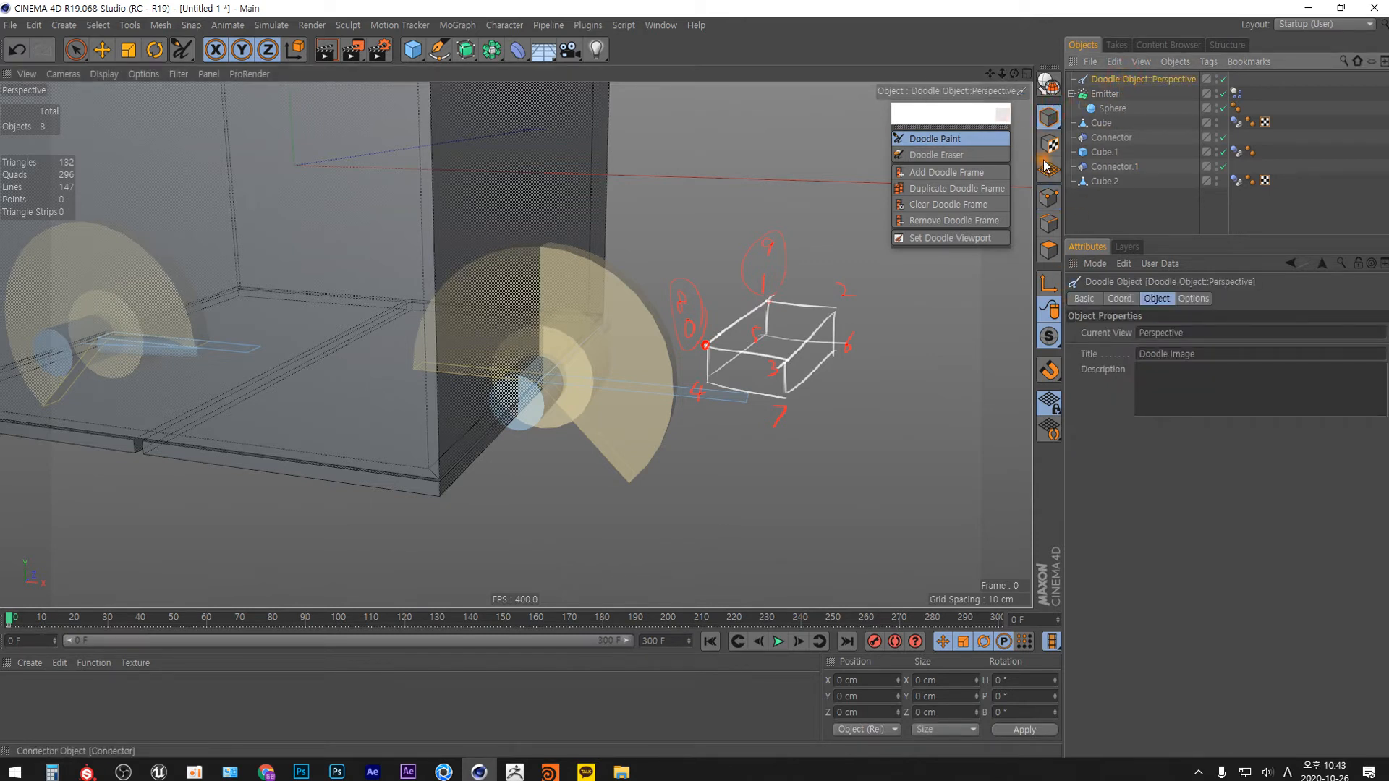
key("Delete")
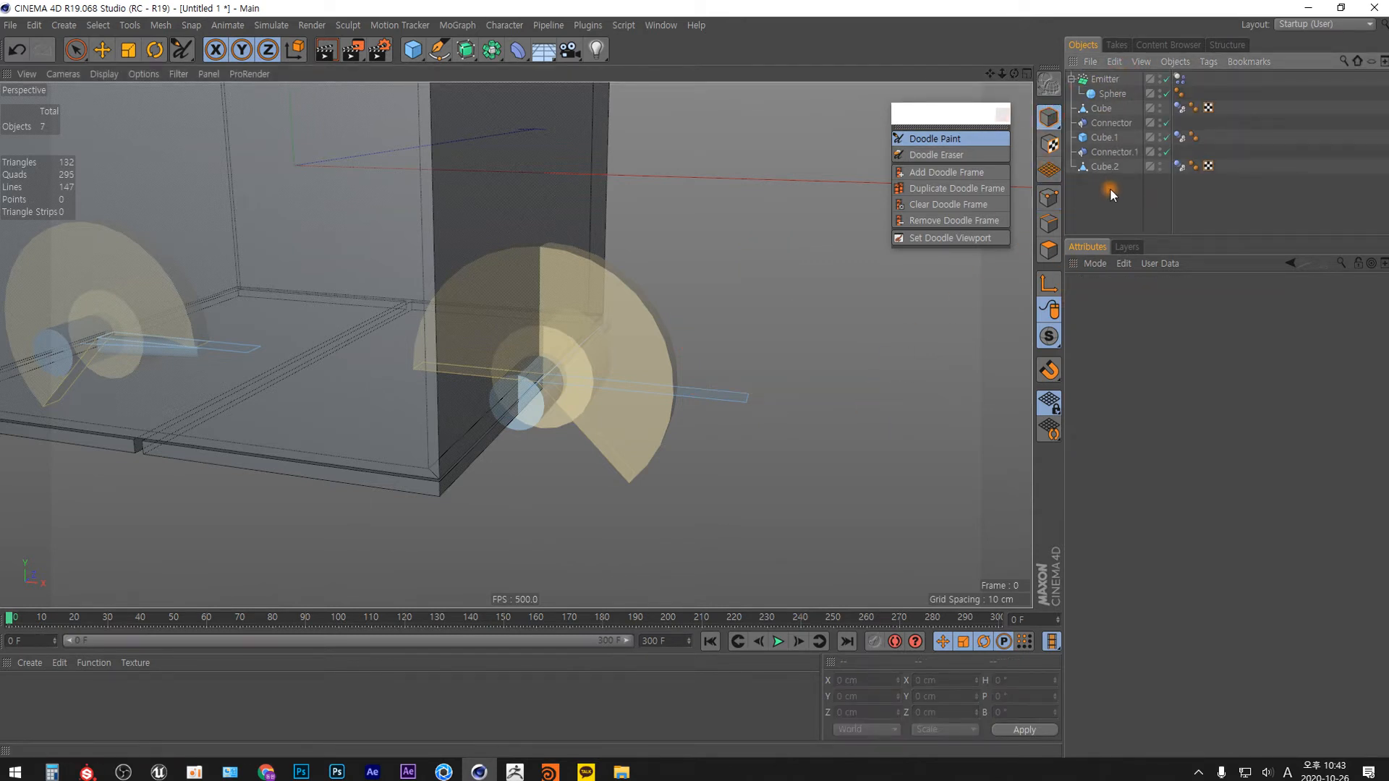
left_click(1118, 152)
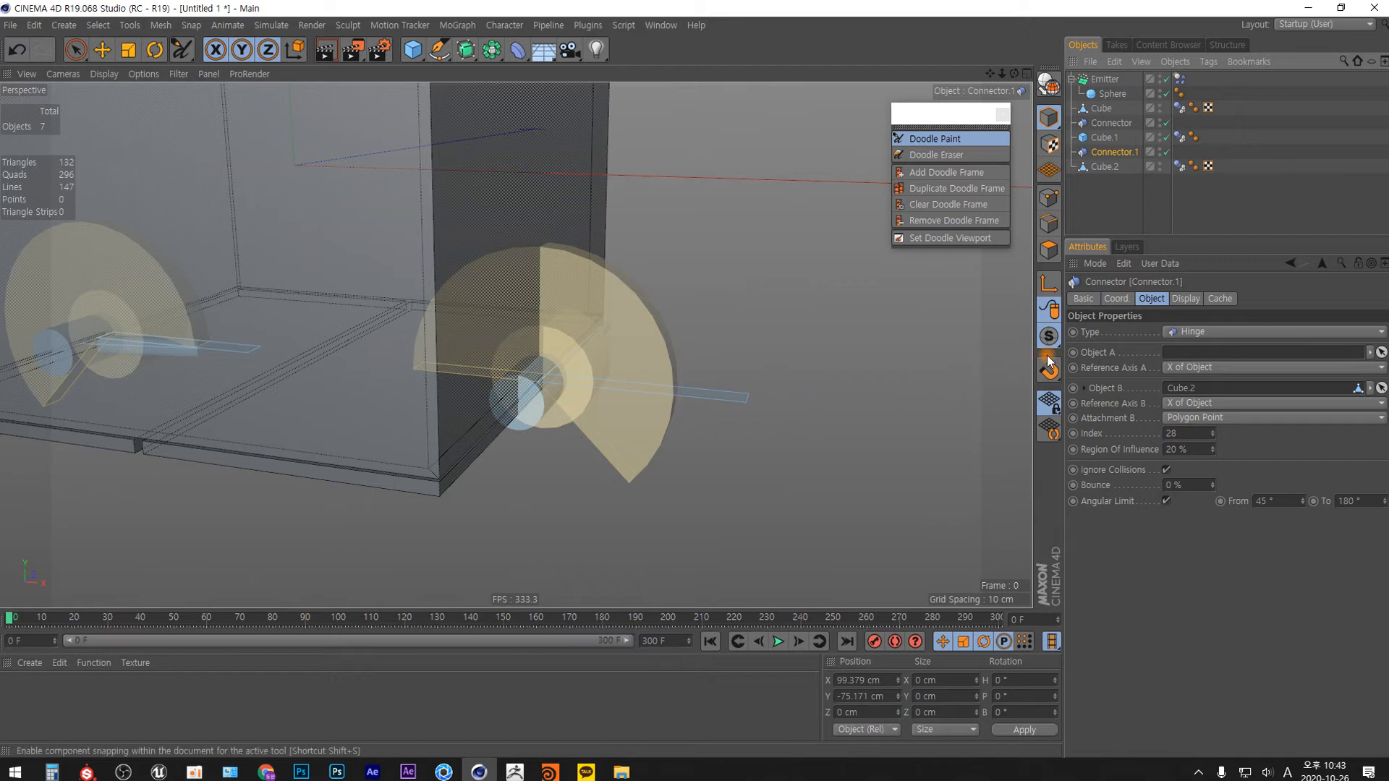
Isolate Connector.1 and Cube.2 in the viewport with solo mode, and clear the selection.
left_click_drag(1082, 286, 1107, 155)
left_click_drag(1050, 337, 1085, 381)
mouse_move(479, 410)
left_mouse_down("alt")
mouse_move(440, 418)
mouse_move(595, 452)
mouse_move(434, 456)
mouse_move(596, 374)
mouse_move(655, 413)
left_mouse_up("alt")
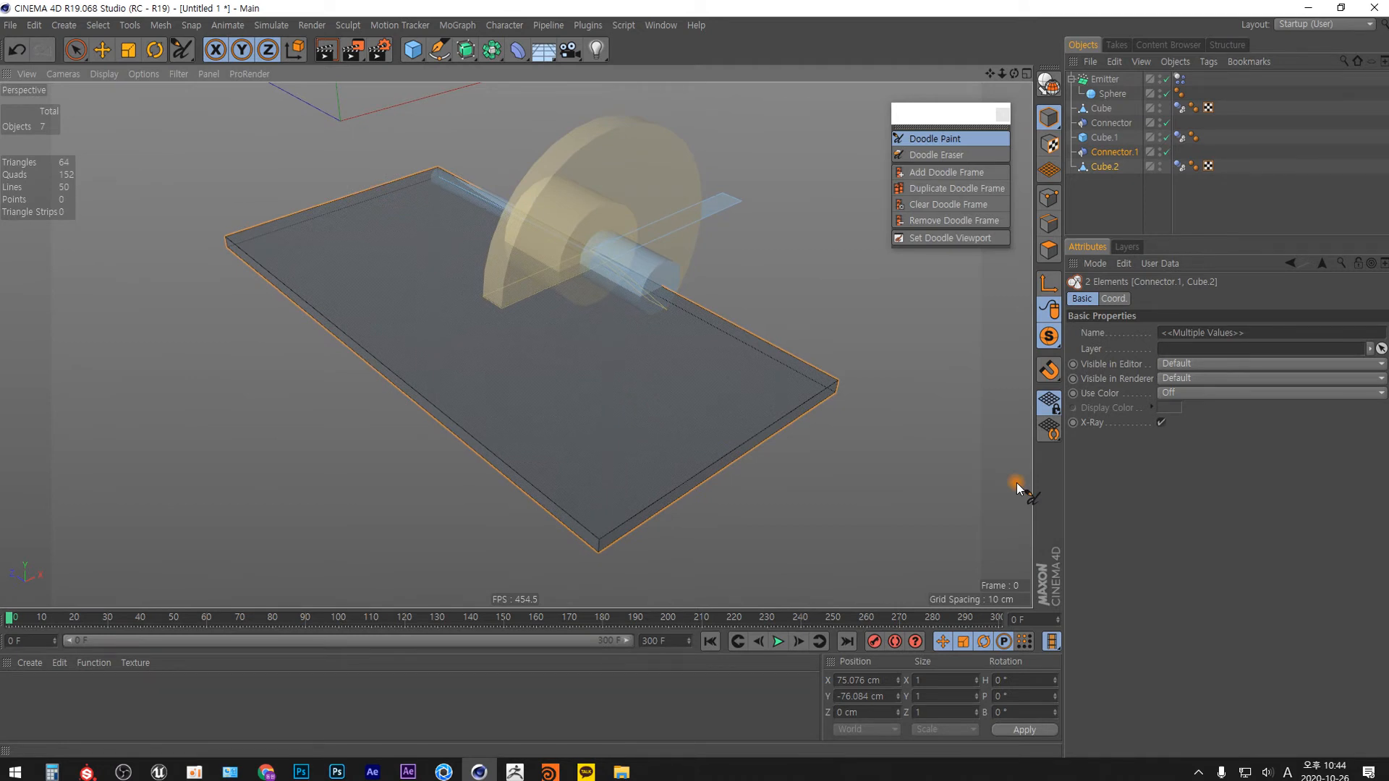
left_click(1148, 208)
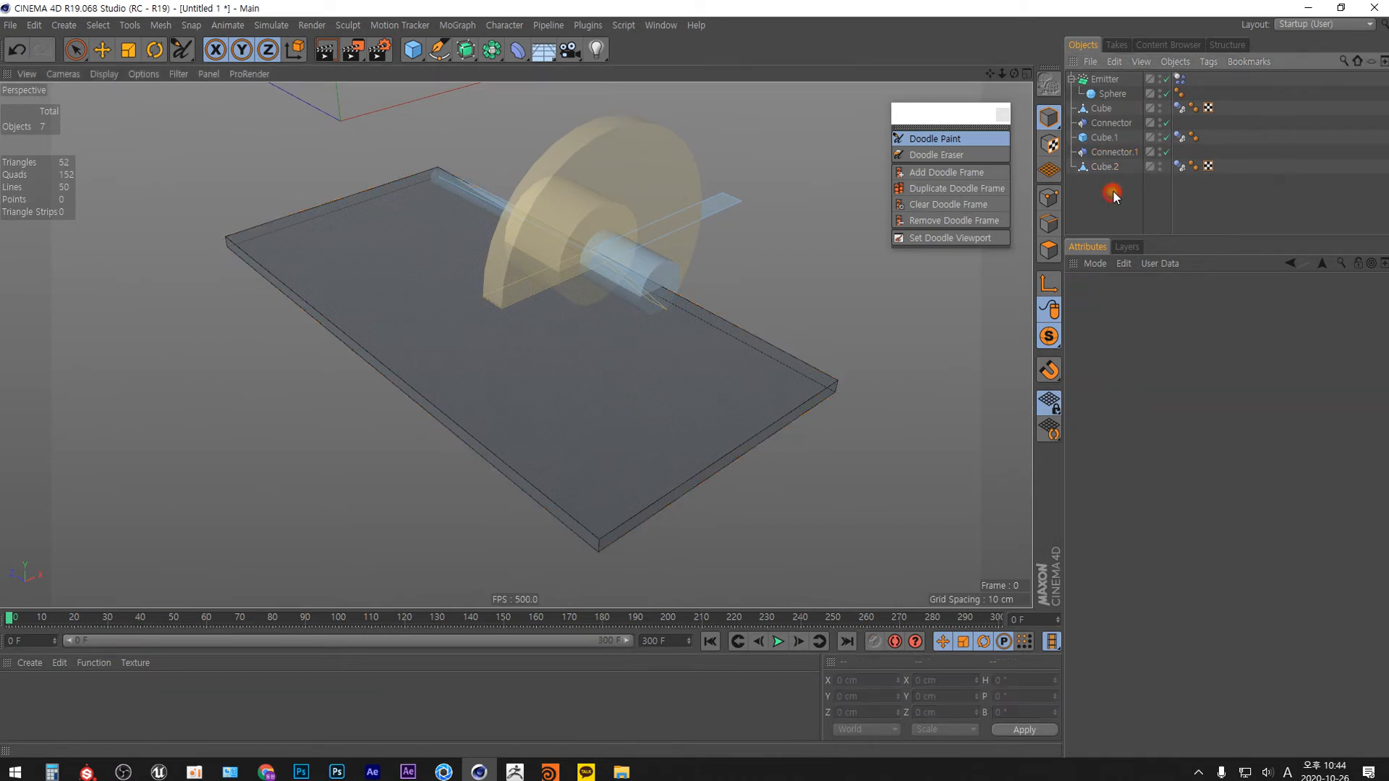
Switch Attachment B of Connector.1 to Center of Mass for comparison, and return it to Polygon Point.
left_click(1117, 152)
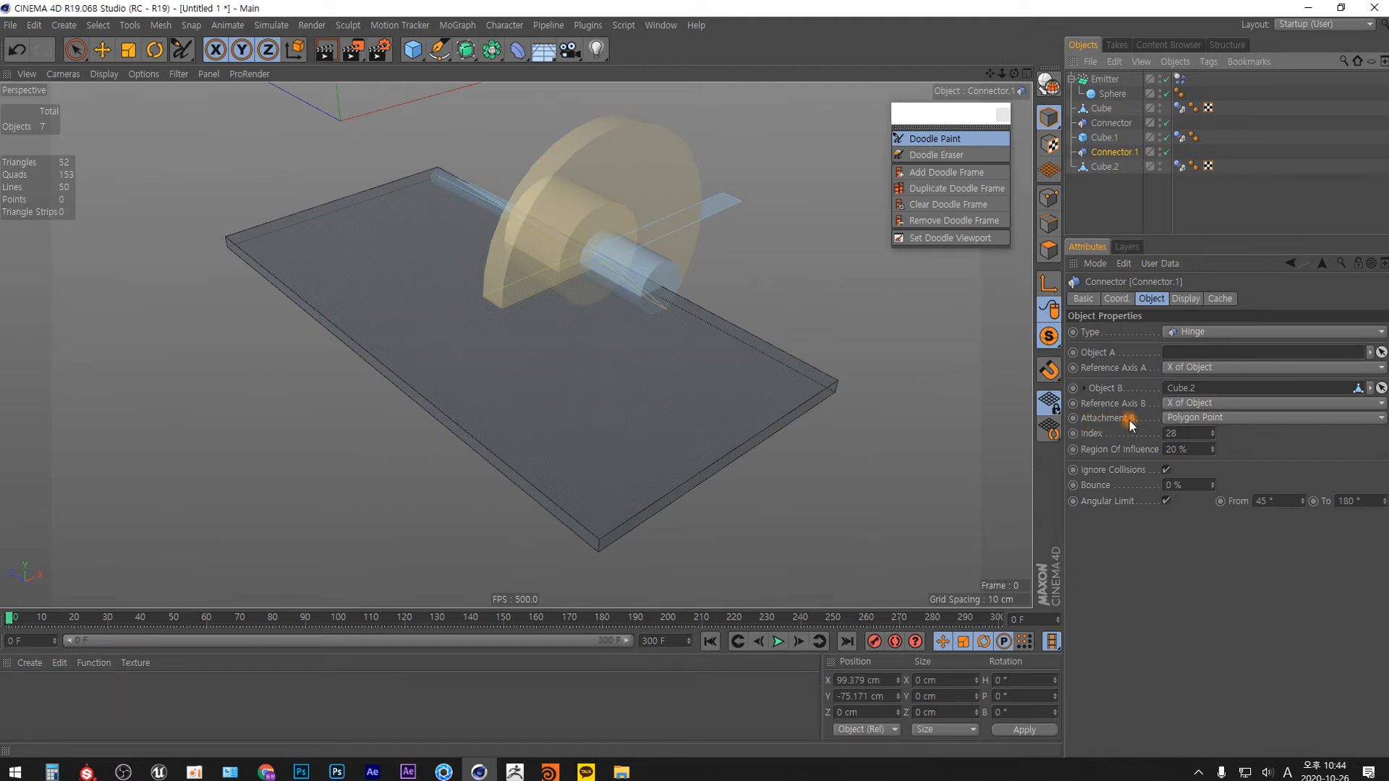
left_click(1217, 418)
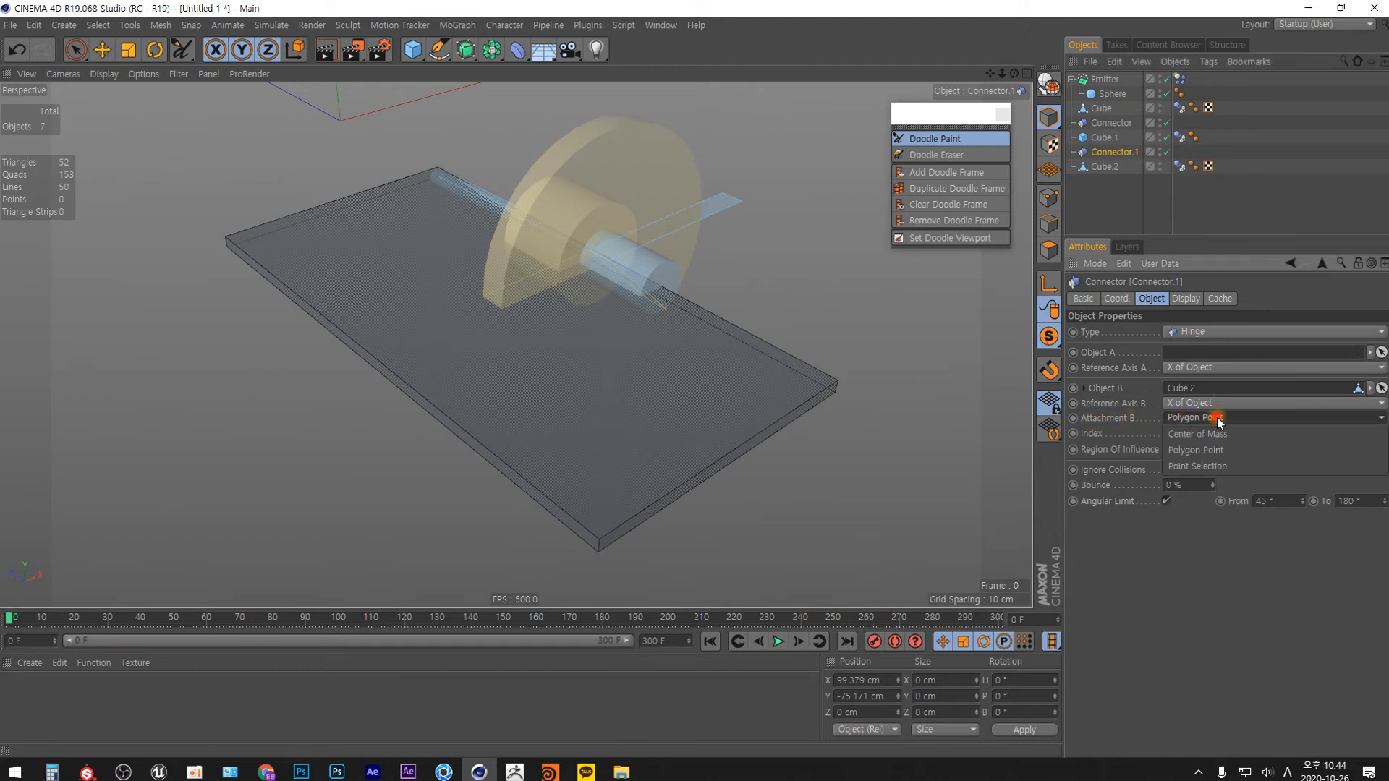
left_click(1217, 433)
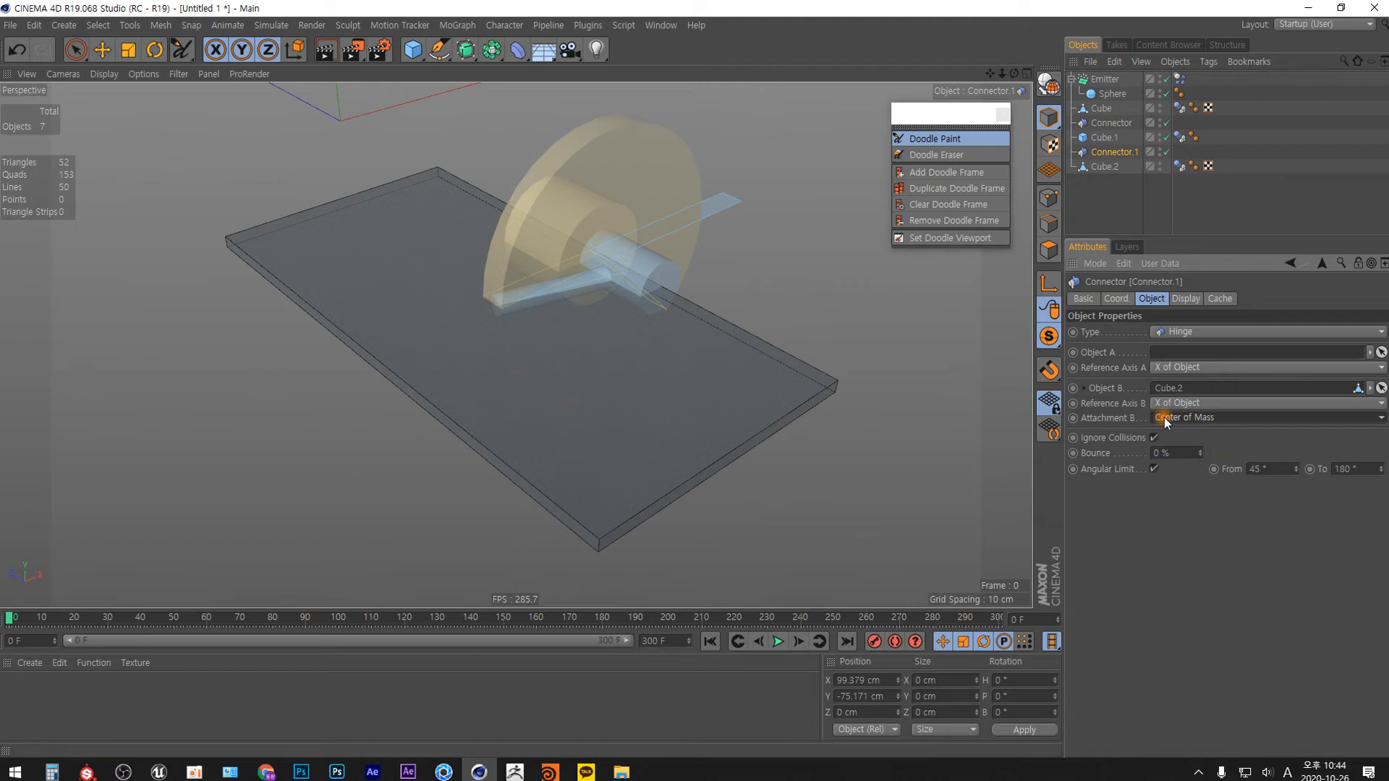
left_click(1215, 417)
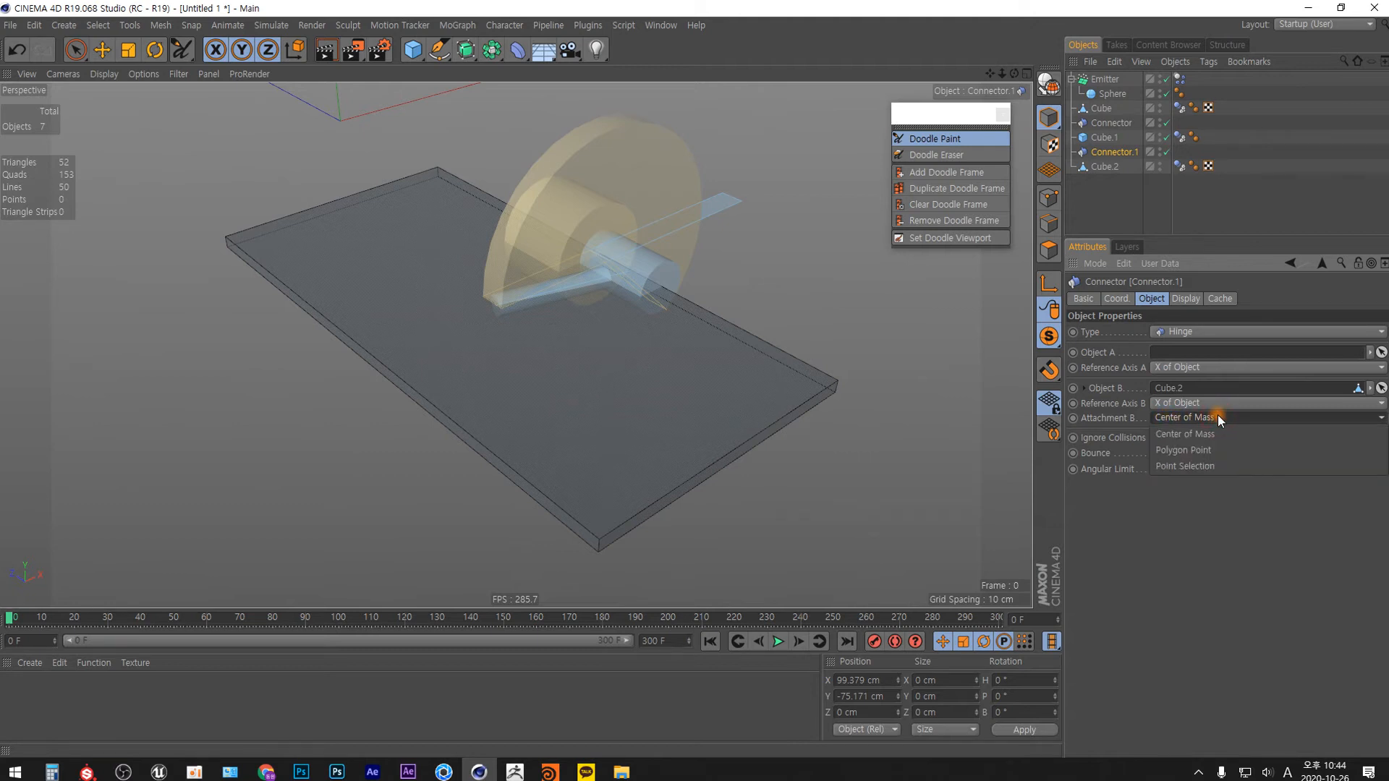
left_click(1200, 450)
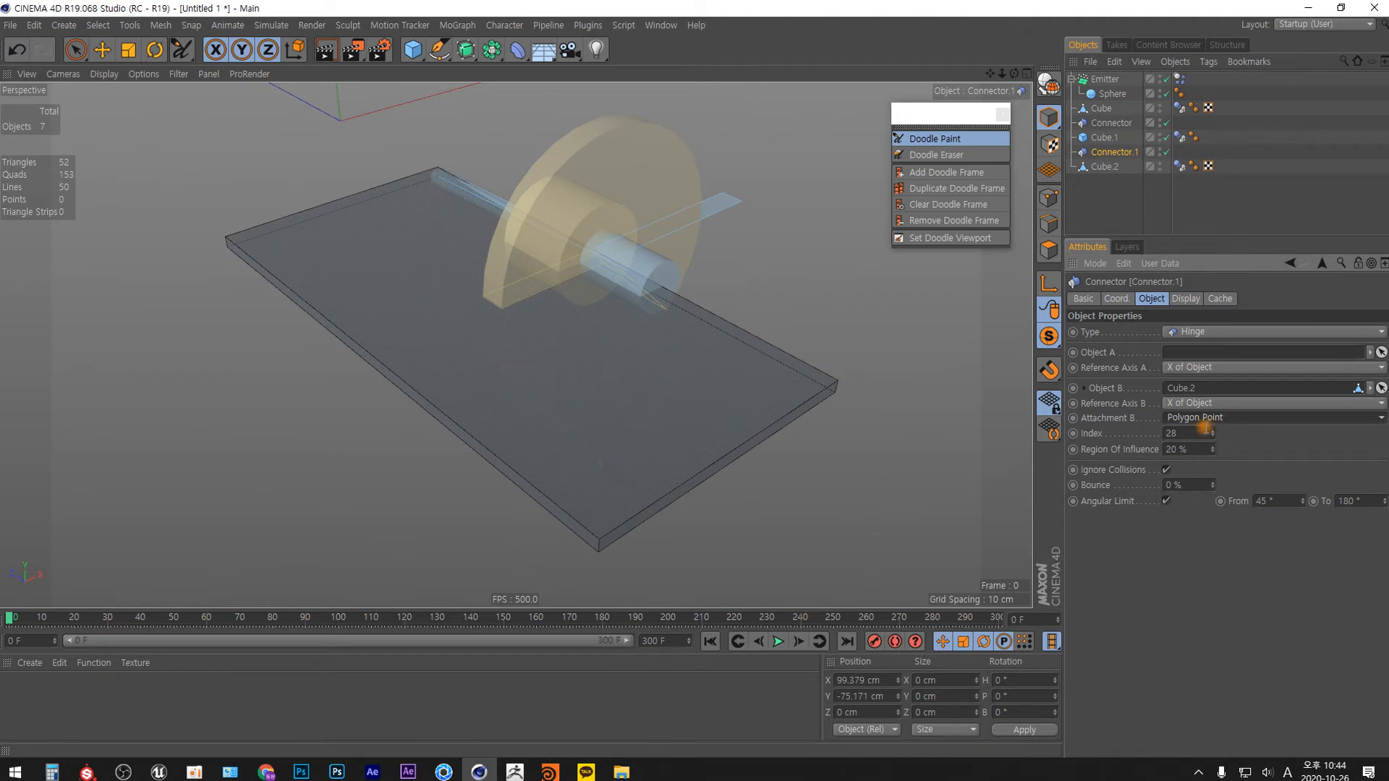
Test Connector.1's polygon point attachment at index 0, and go through each index up to 6 to compare the attached corners of Cube.2.
double_click(1187, 432)
type("0")
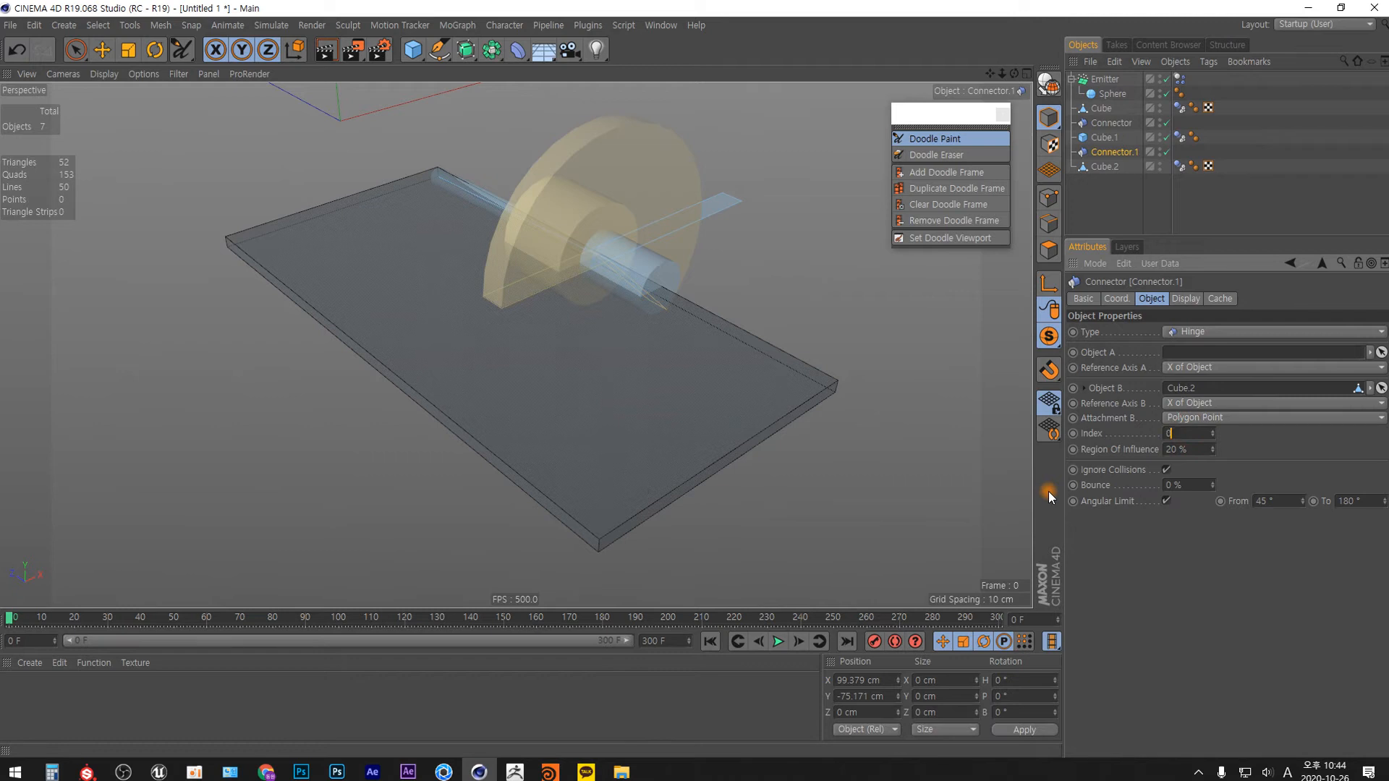
key("Return")
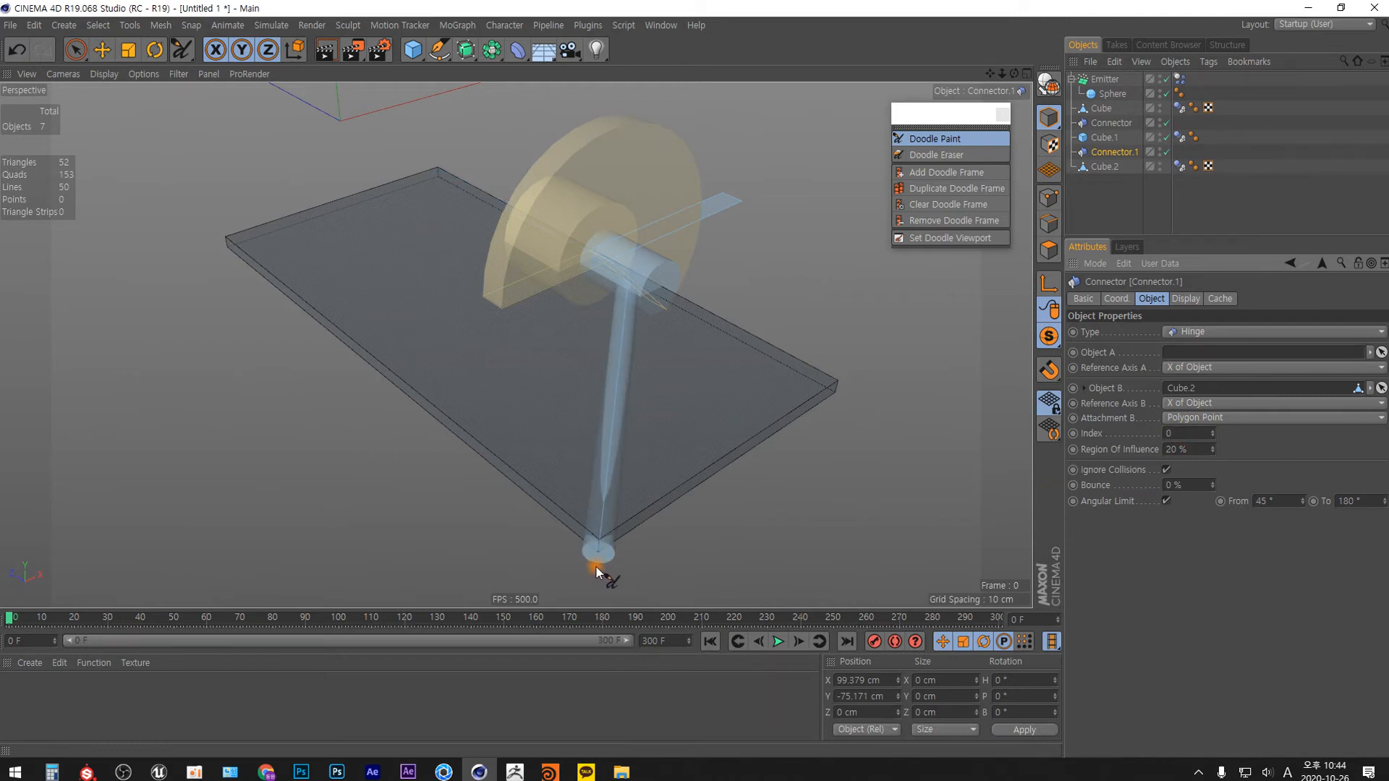
left_click(1213, 430)
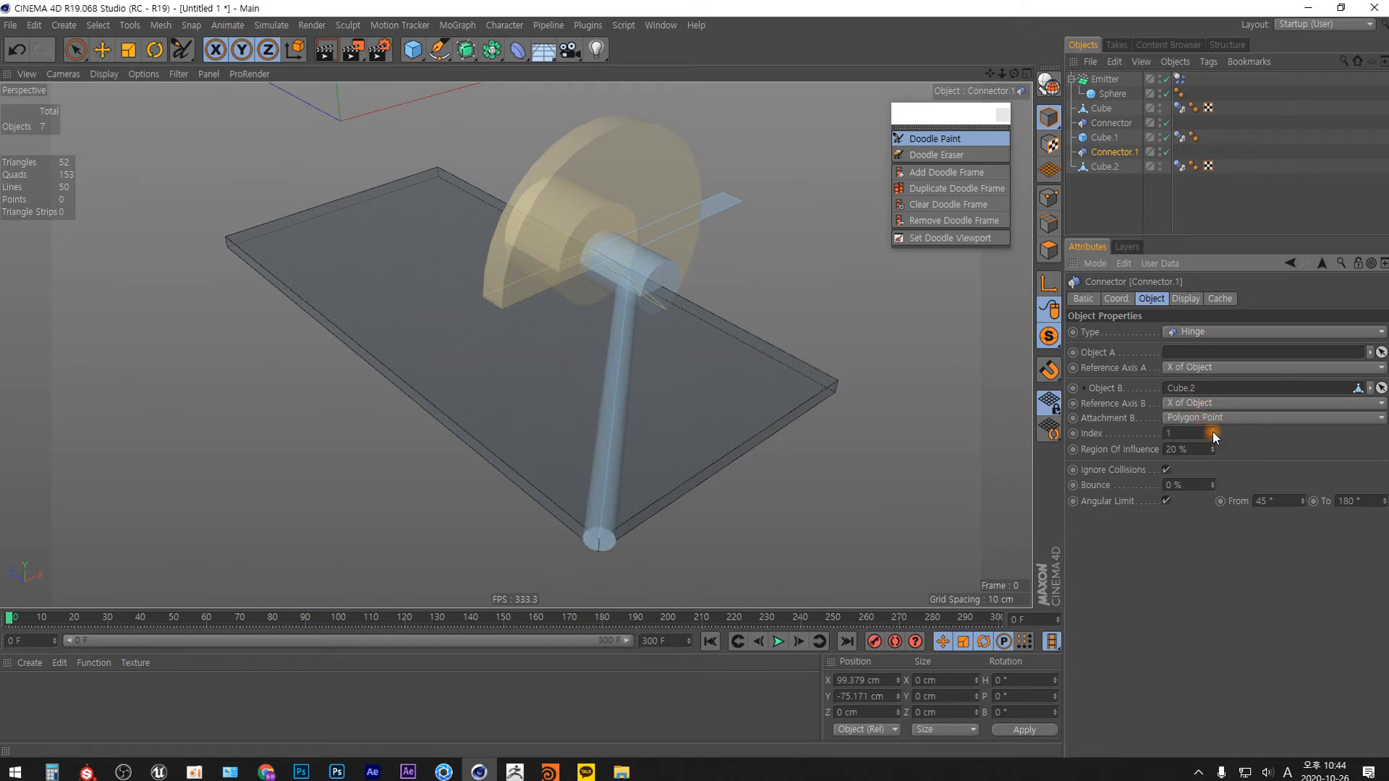
left_click(1213, 431)
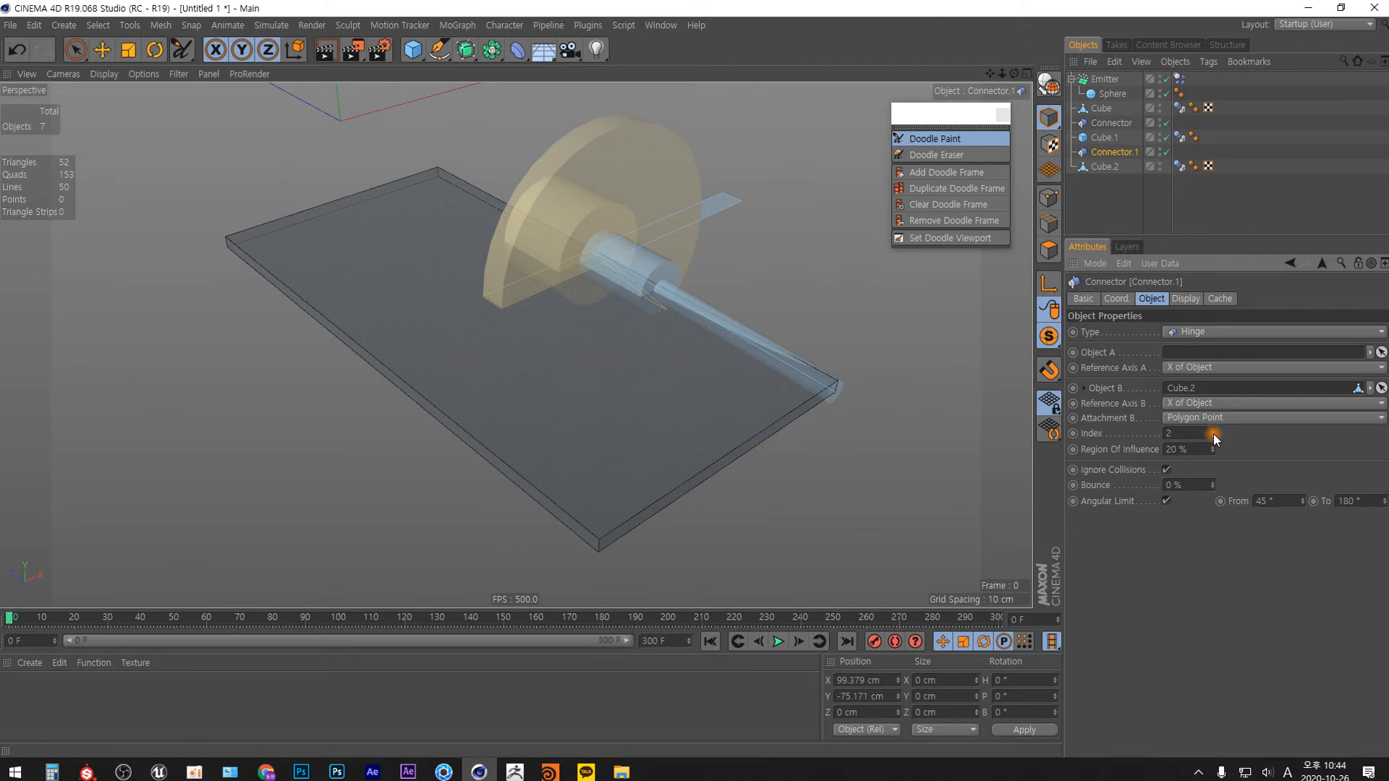
left_click(1213, 431)
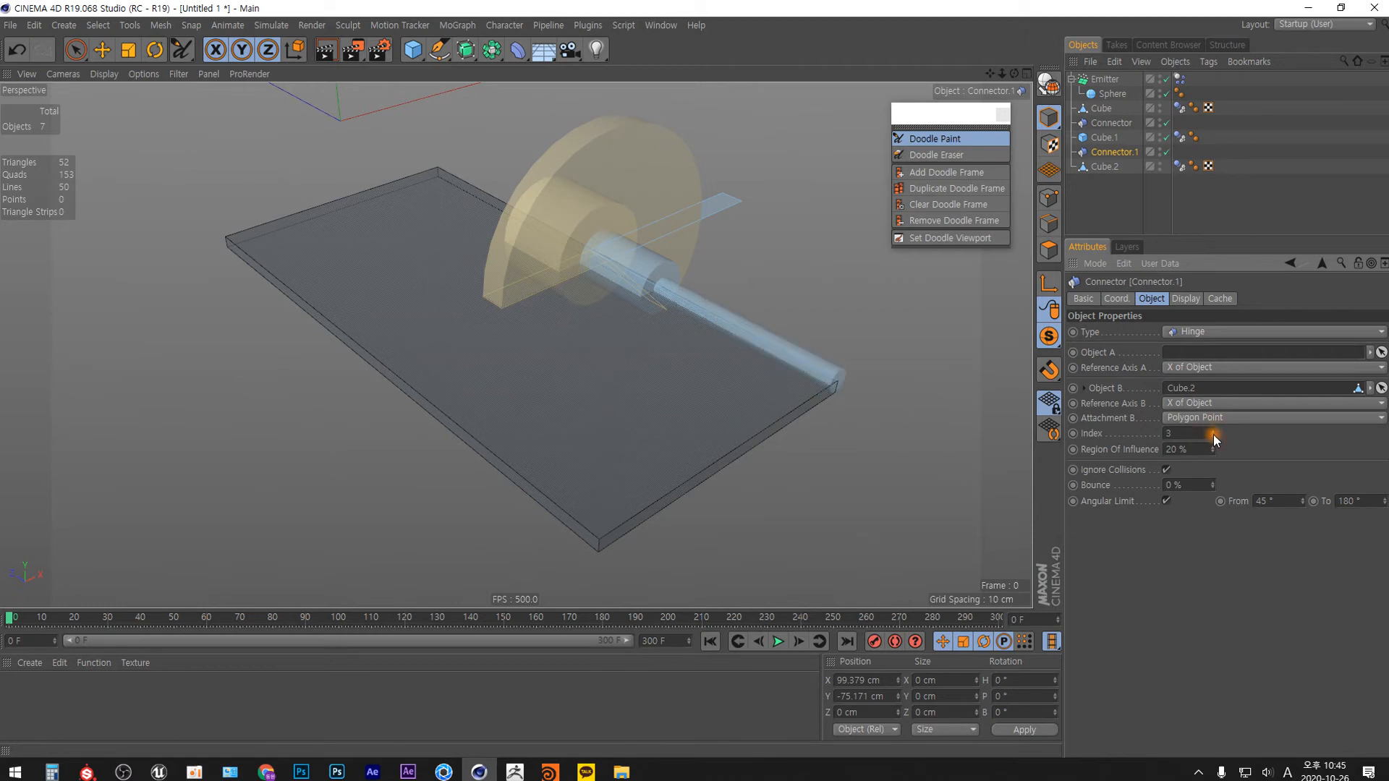
left_click(1213, 430)
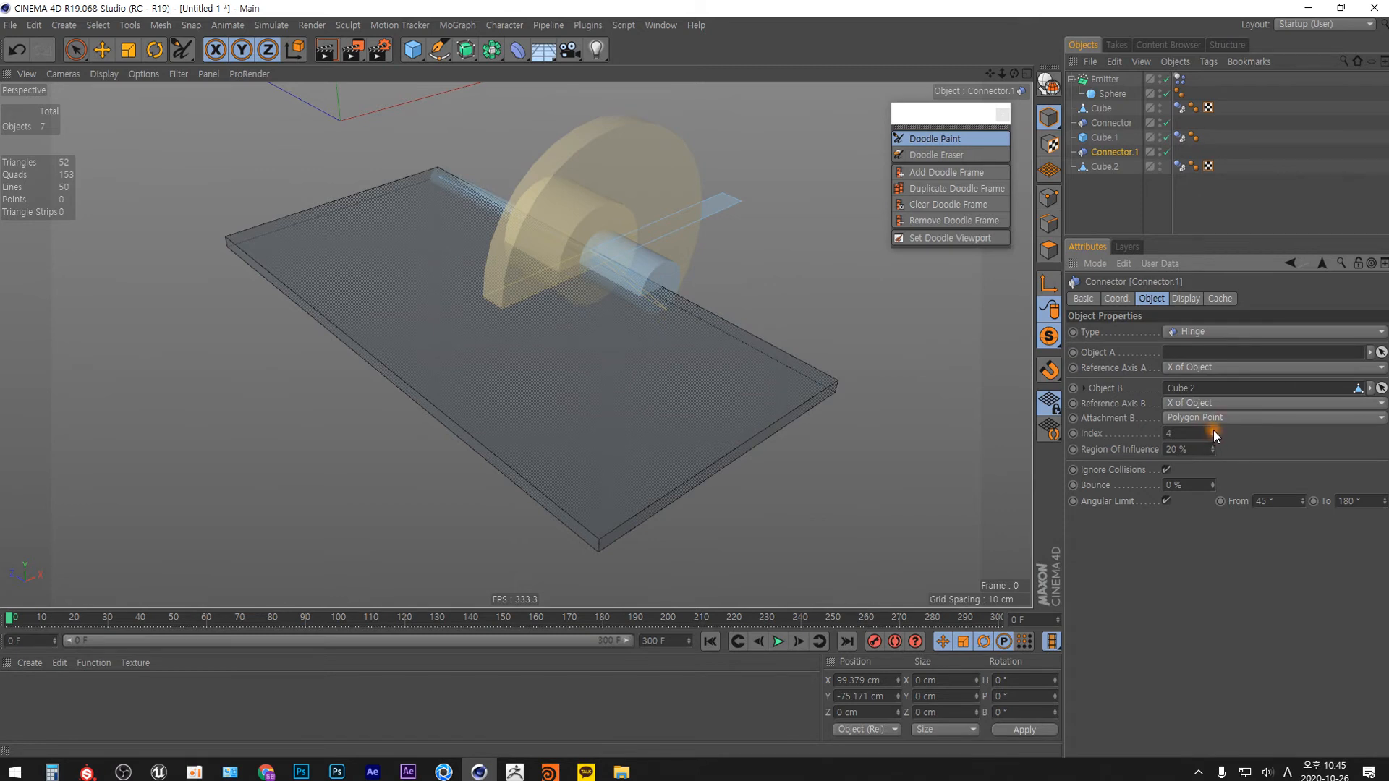
left_click(1213, 431)
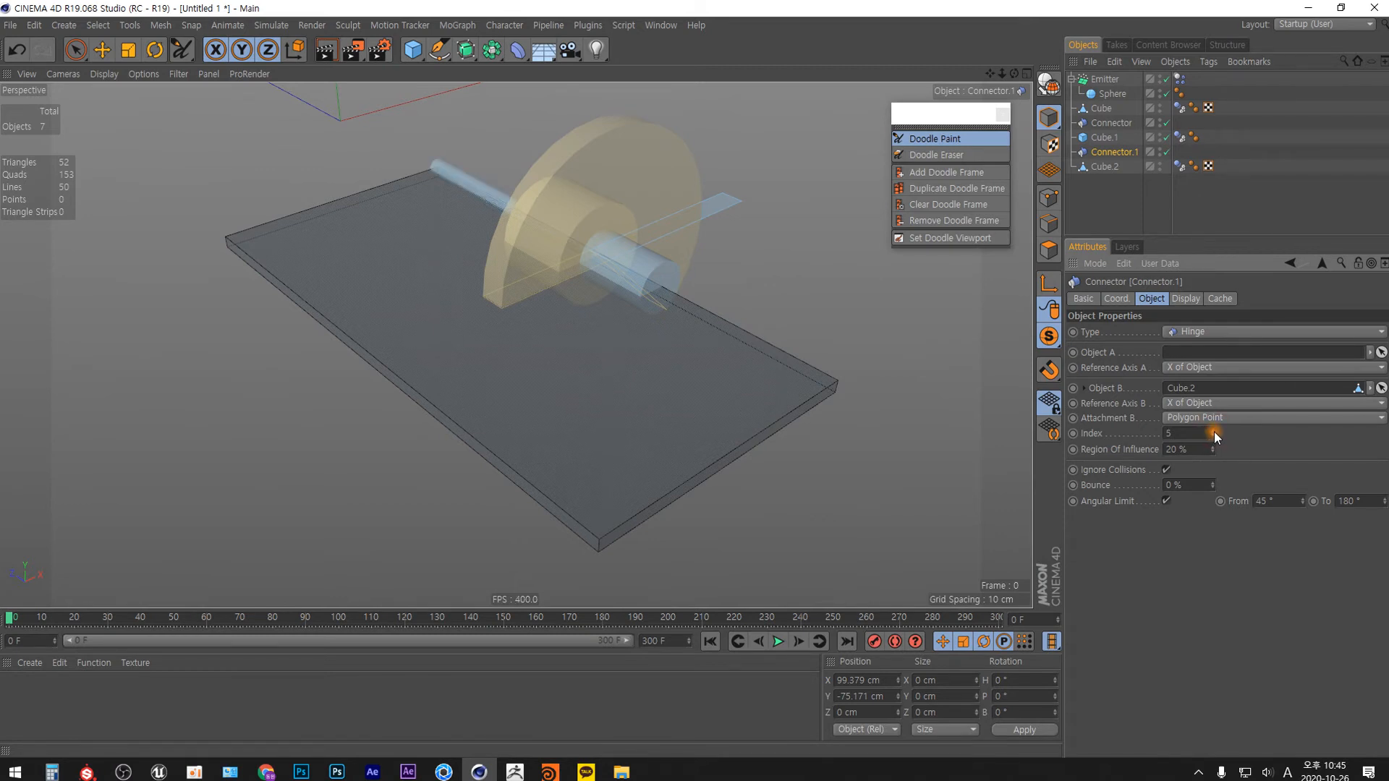
left_click(1213, 430)
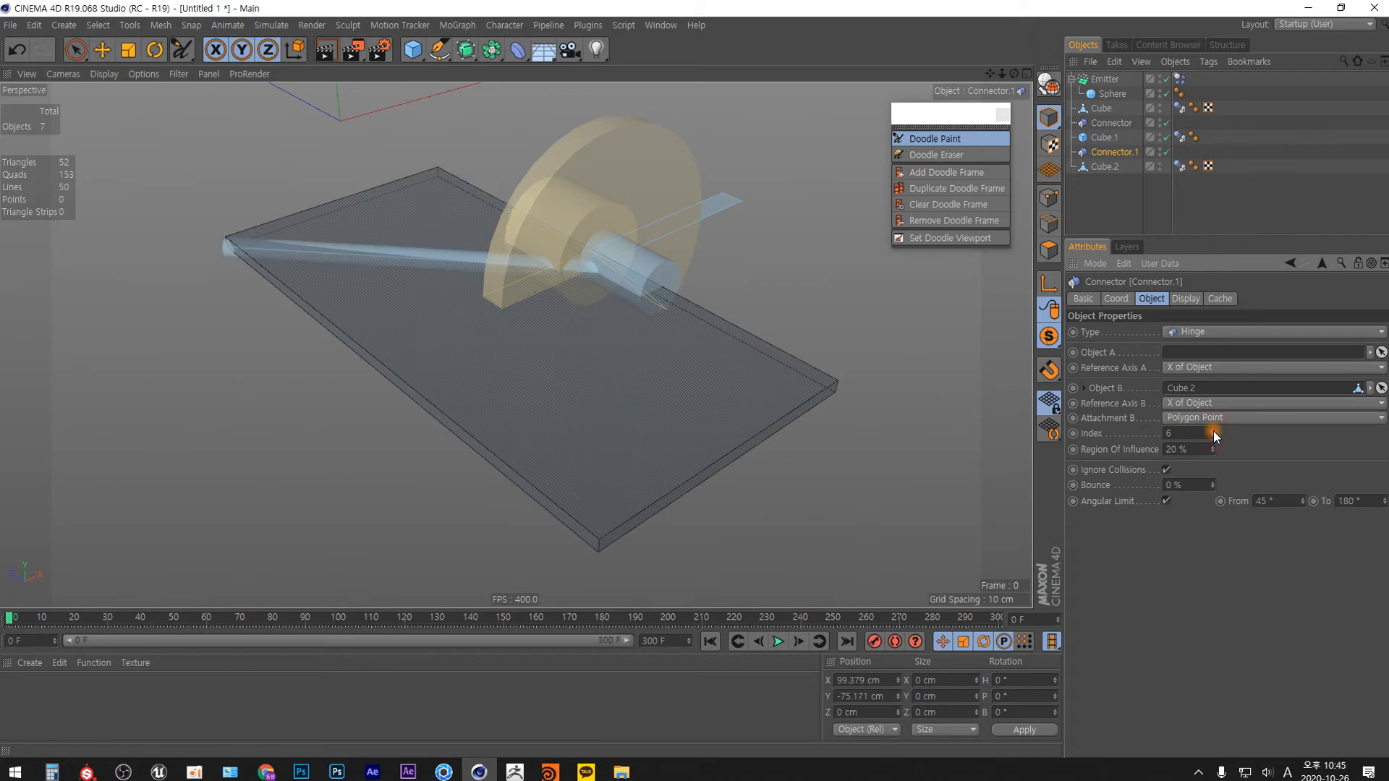
Set Connector.1's polygon point index to 3 and turn off viewport solo mode to show the whole scene.
double_click(1197, 433)
type("3")
key("Return")
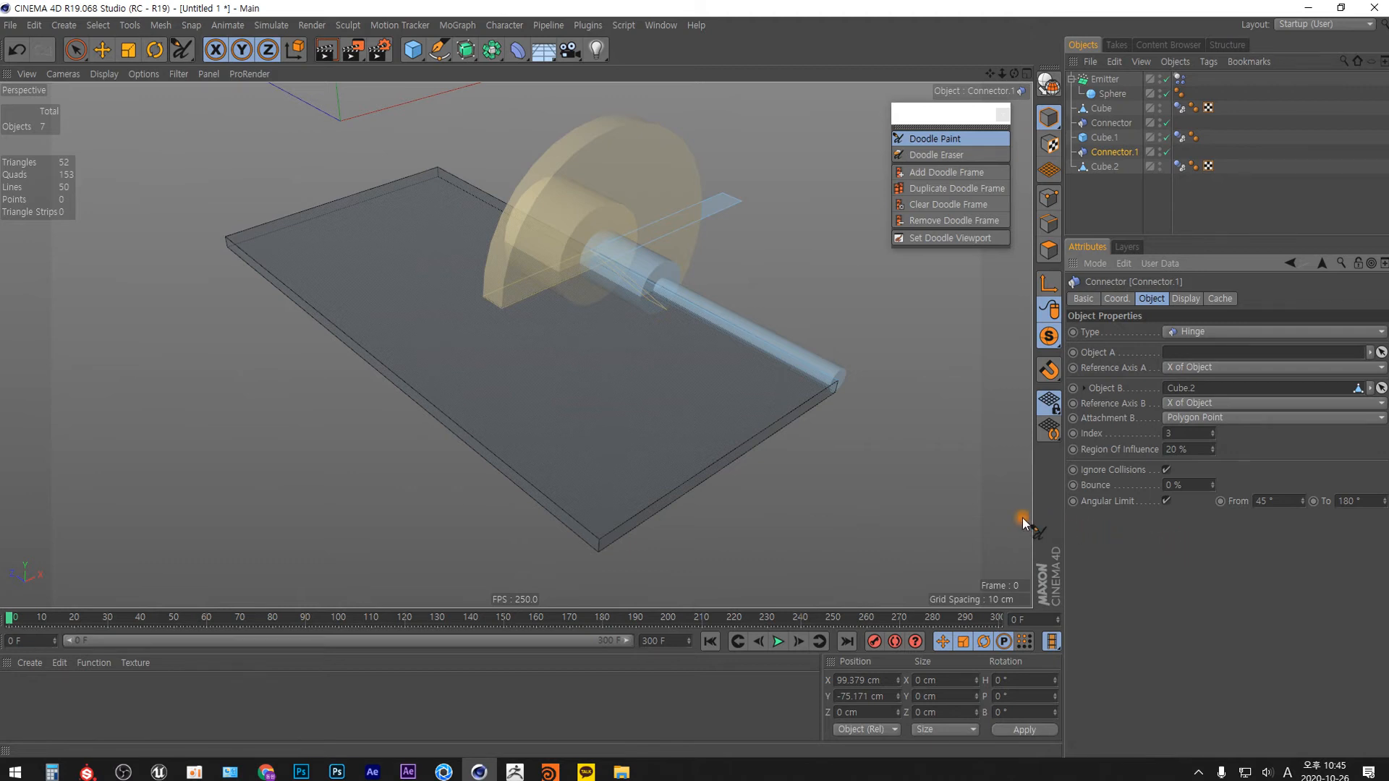
left_click_drag(1049, 337, 1106, 354)
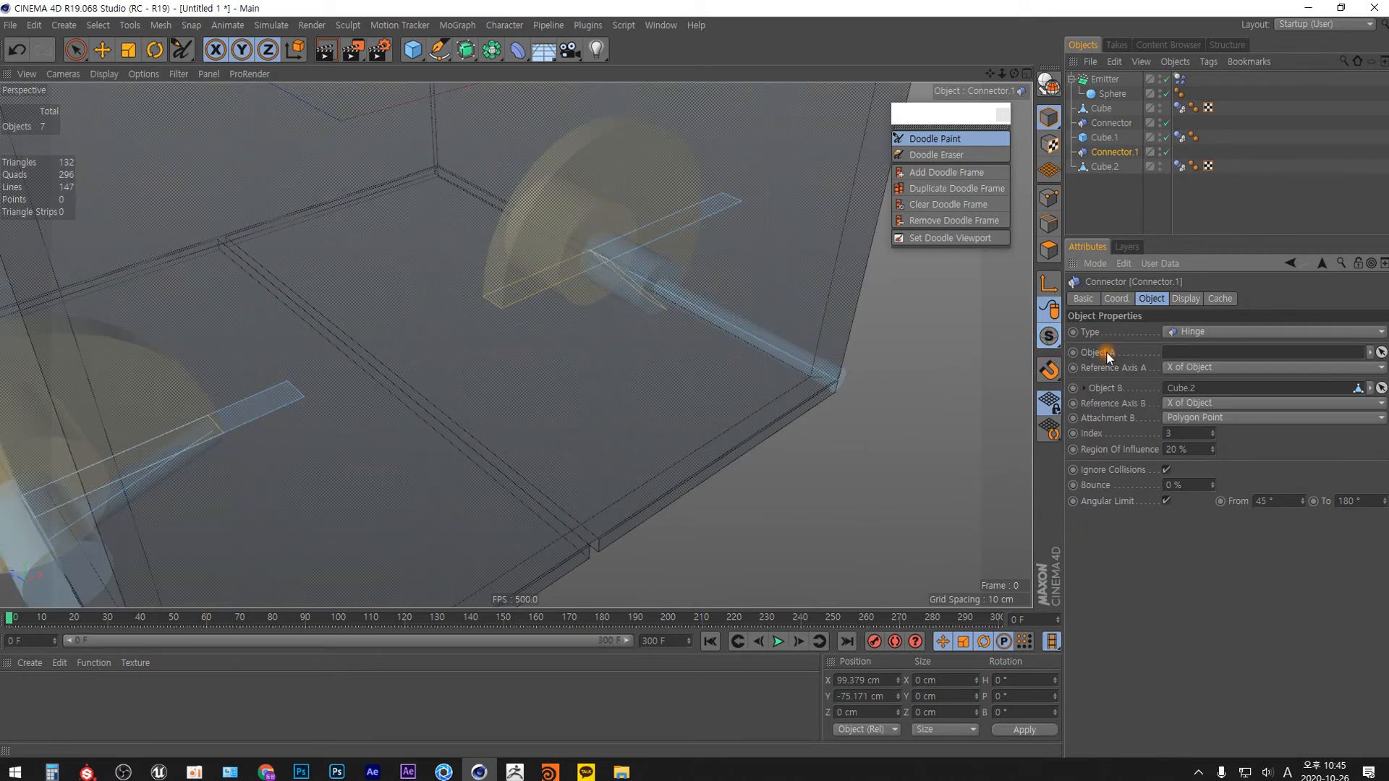
Play the simulation up to about frame 58 to watch the spheres drop onto the two closed doors.
right_click_drag(589, 354, 571, 450, "alt")
left_click_drag(560, 455, 544, 361, "alt")
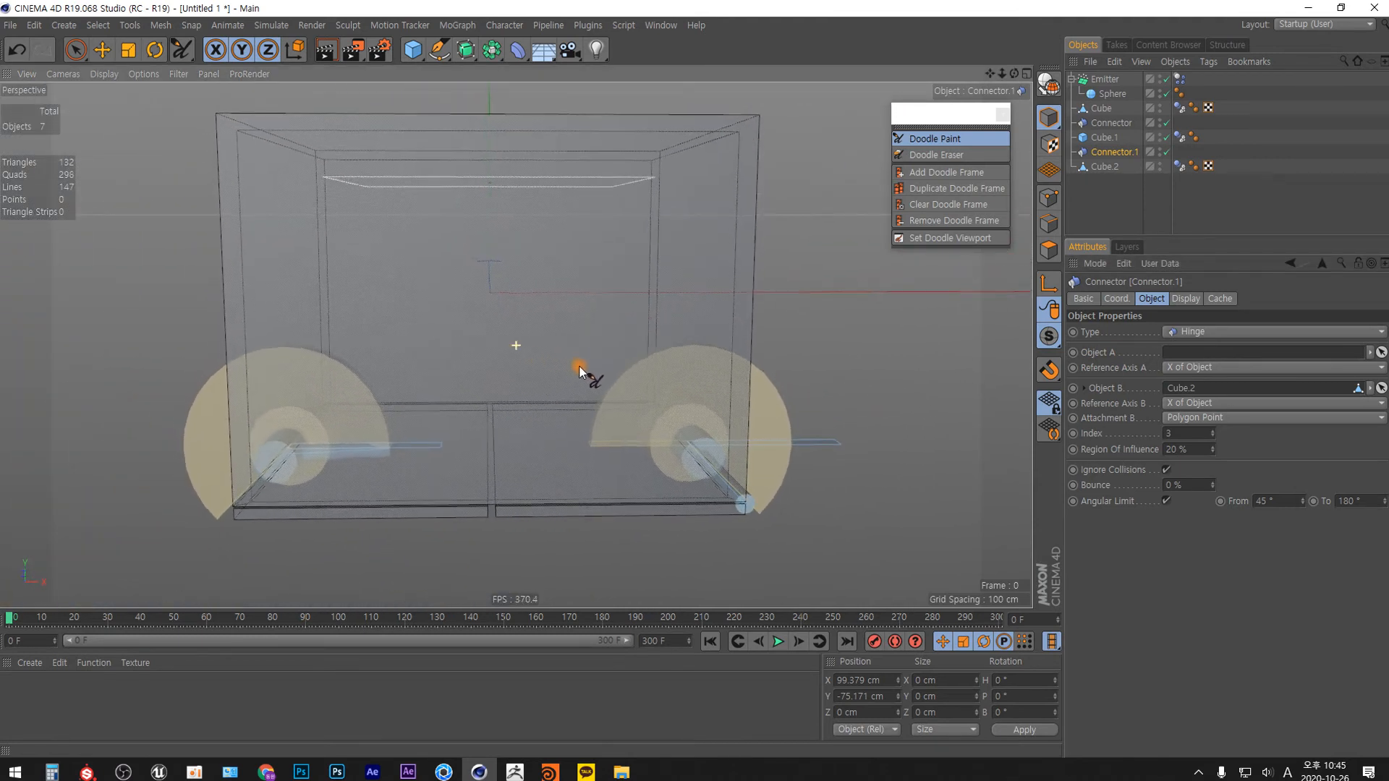
middle_click_drag(576, 368, 612, 353, "alt")
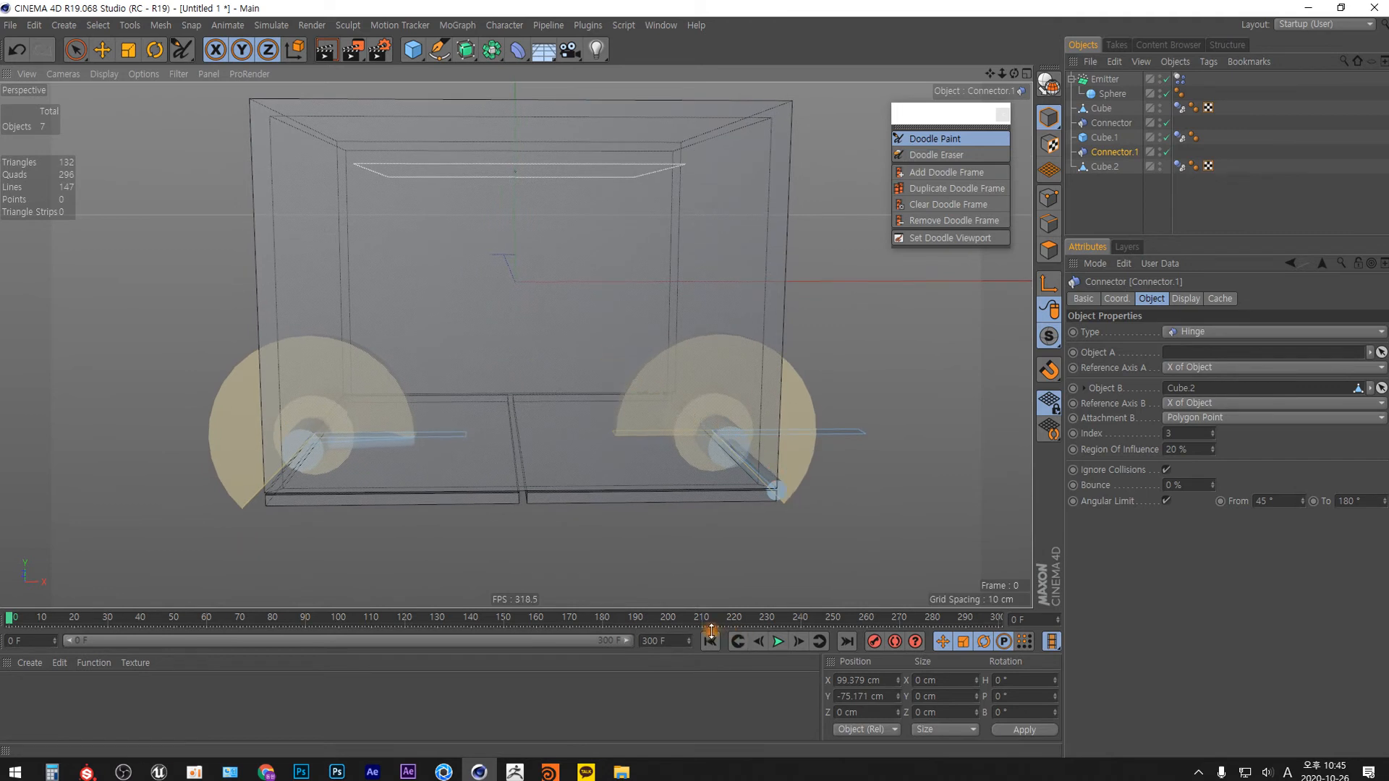
left_click(777, 641)
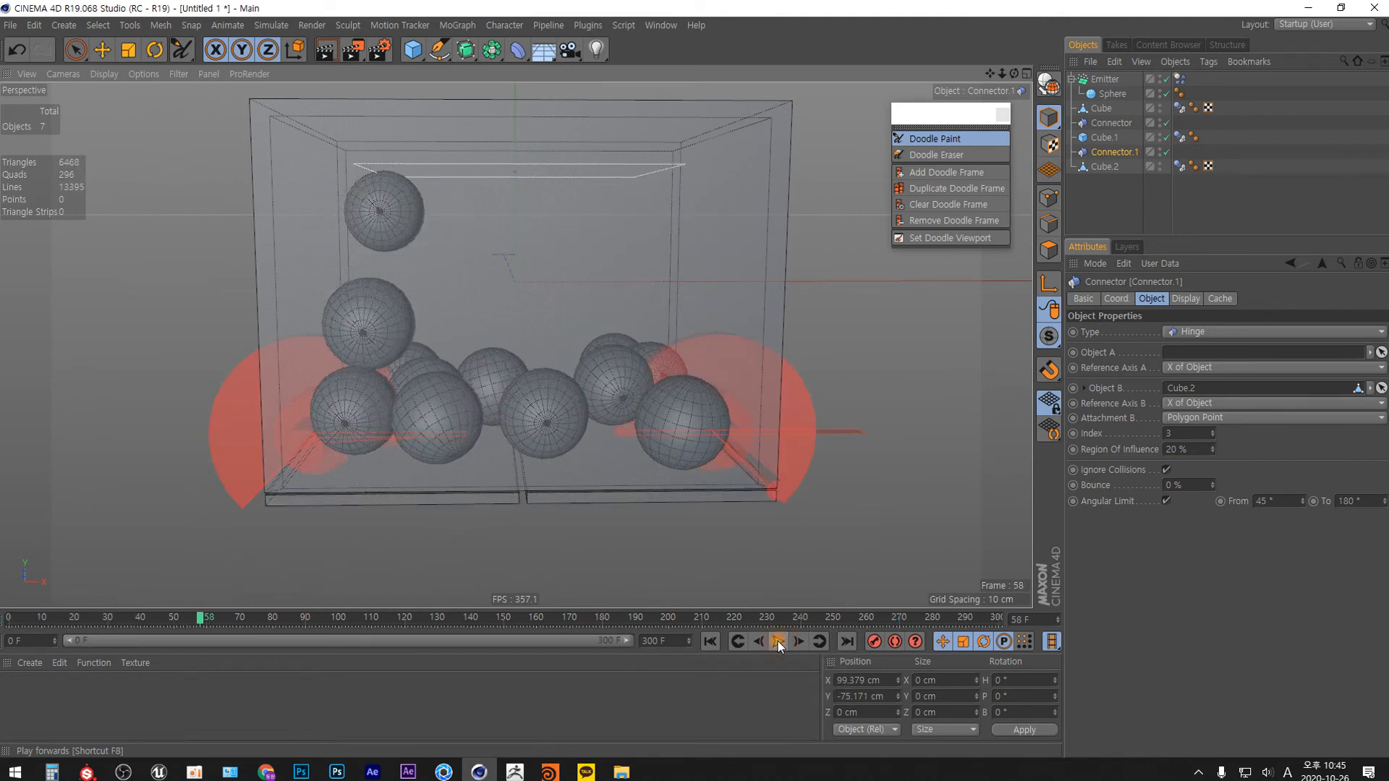
Enable dynamics visualization in the project's Dynamics settings and return the timeline to frame 0.
key("ctrl+d")
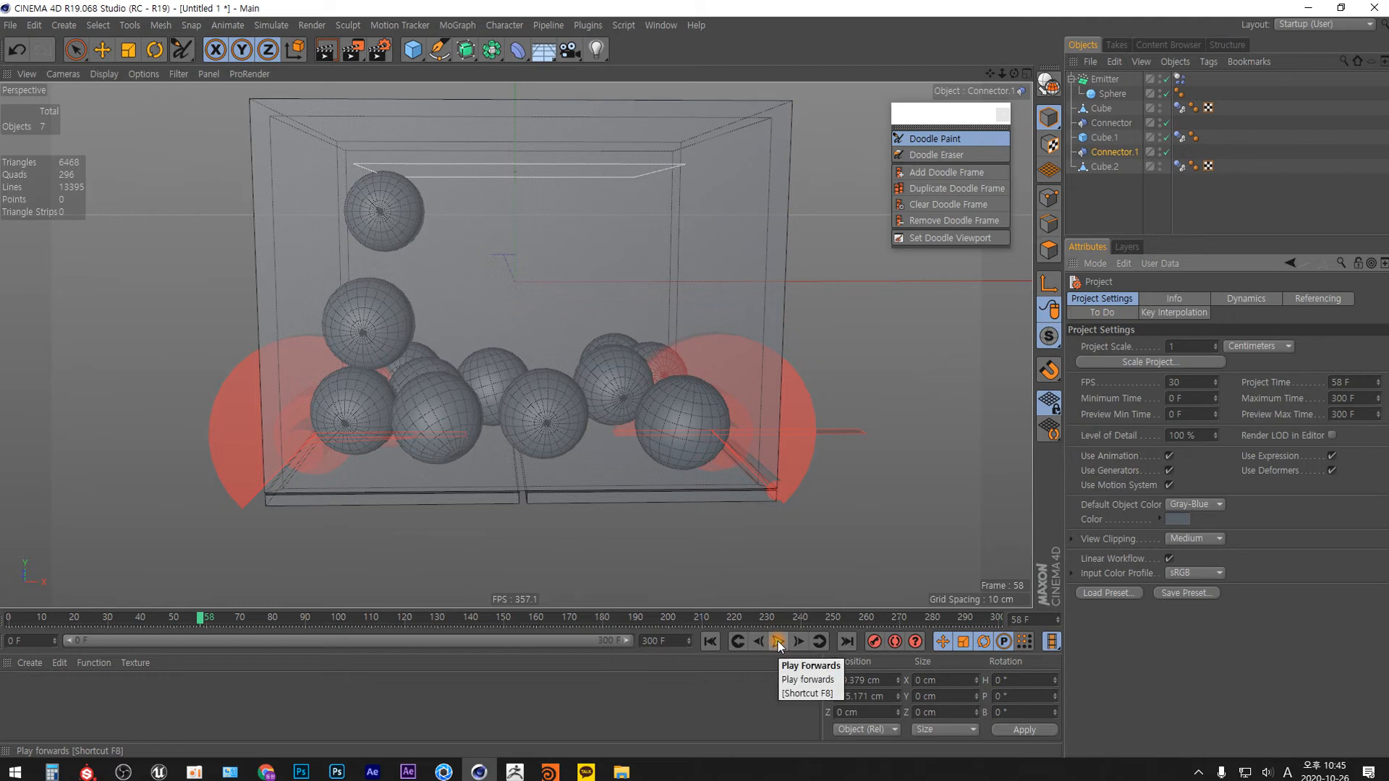
left_click(1257, 299)
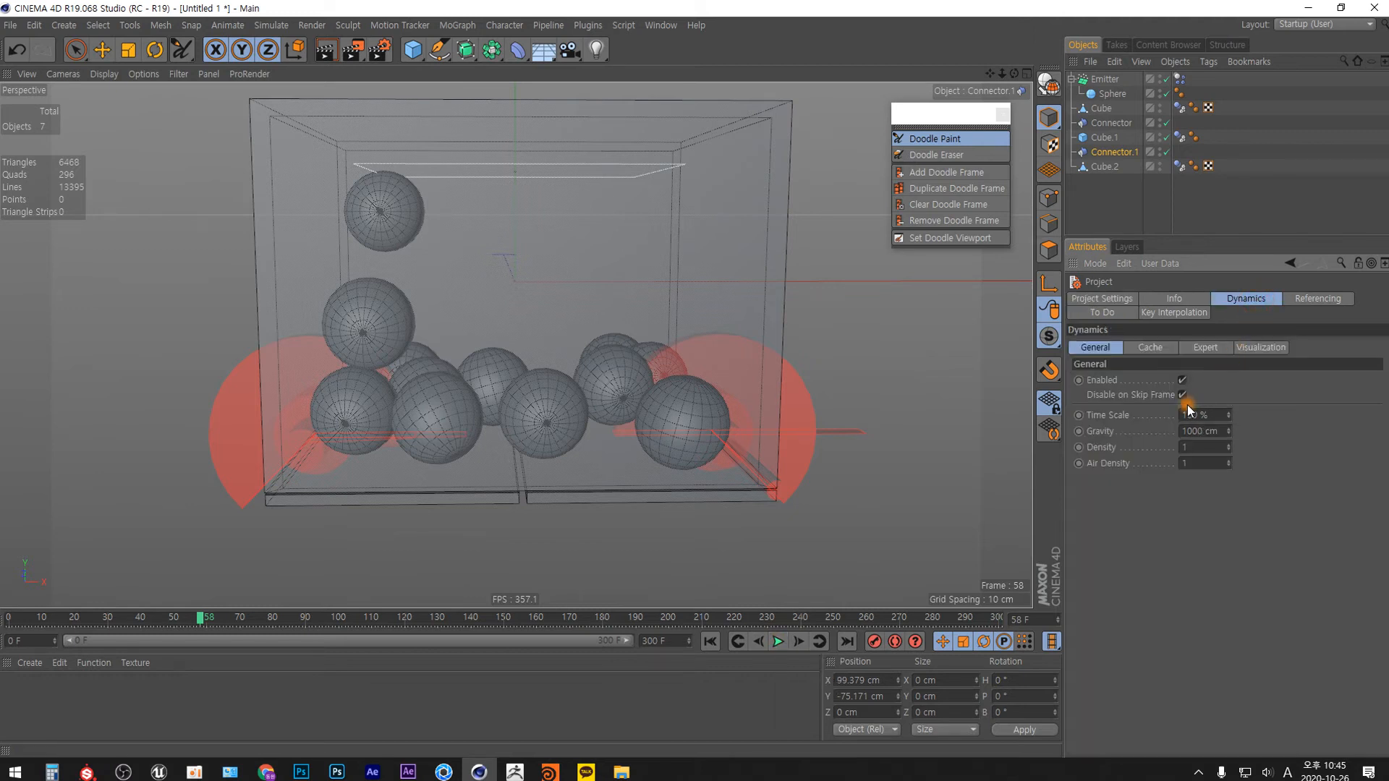
left_click(1262, 348)
left_click(1160, 380)
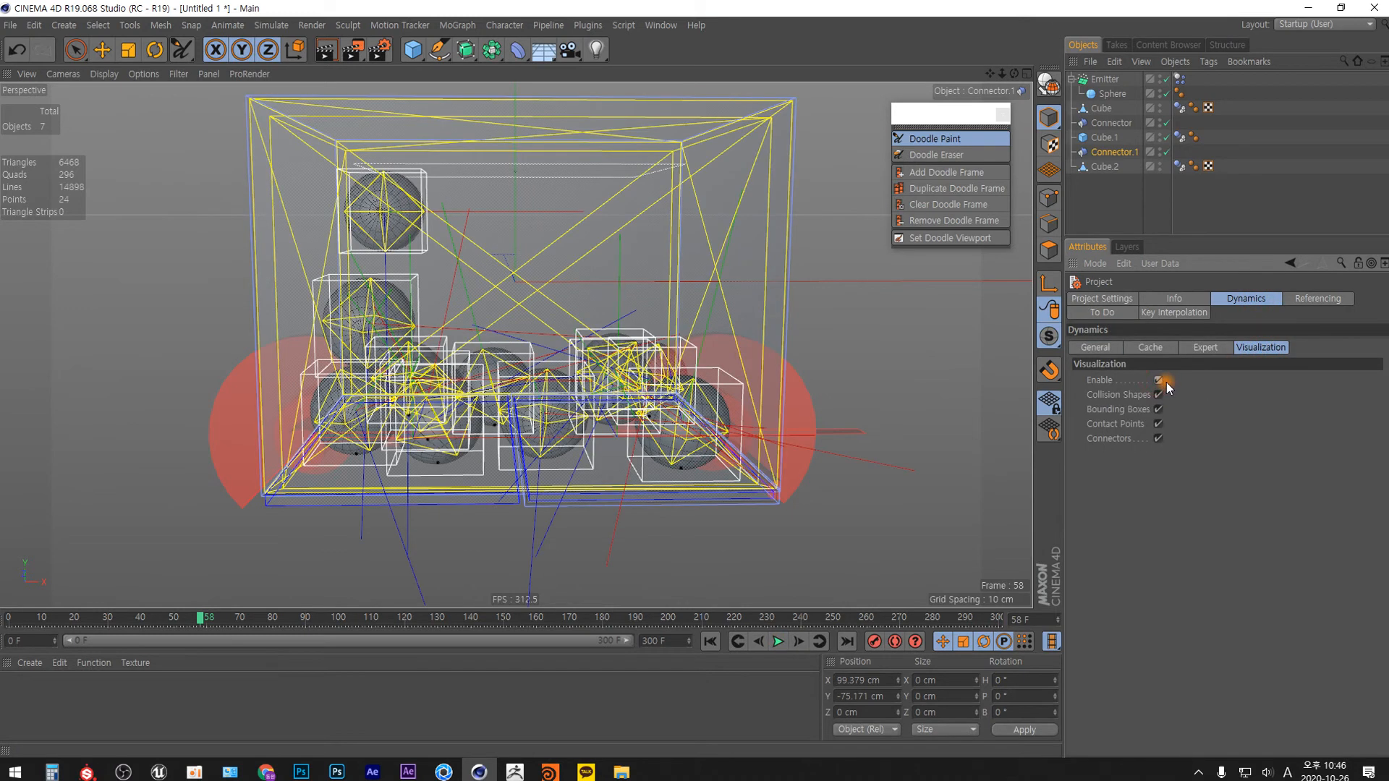
key("shift+f")
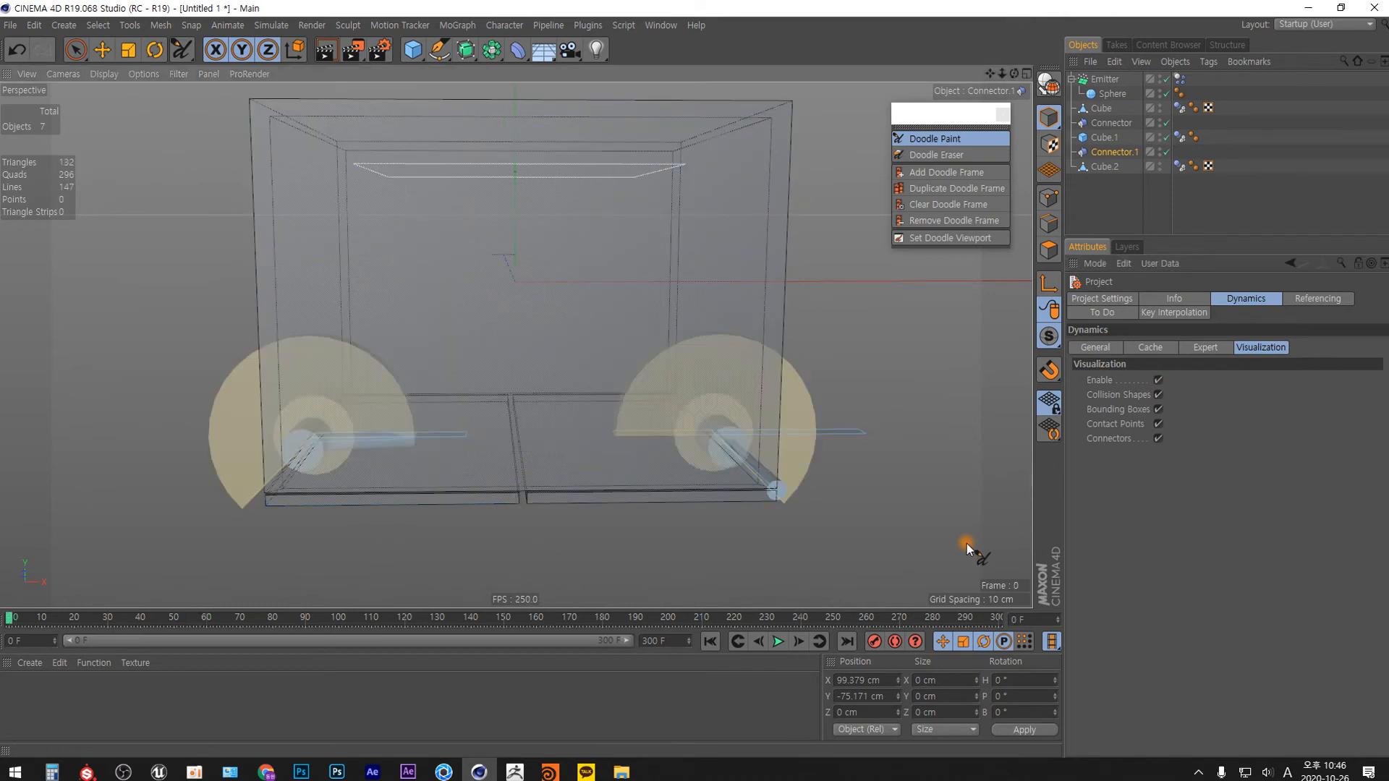
Select Connector.1, activate the Rotate tool and toggle the coordinate system between world and object.
mouse_move(514, 497)
left_mouse_down("alt")
mouse_move(504, 445)
mouse_move(572, 439)
mouse_move(635, 297)
mouse_move(643, 223)
left_mouse_up("alt")
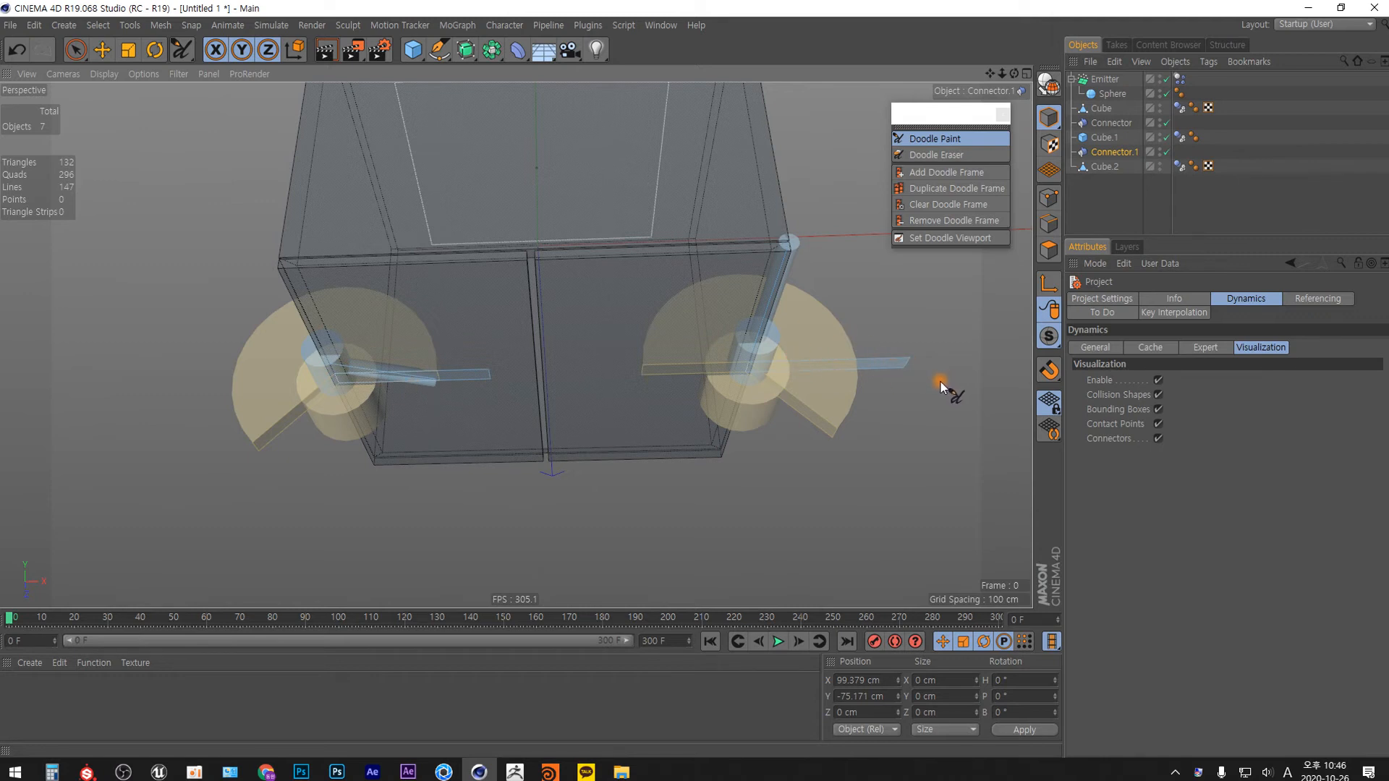
left_click(1107, 153)
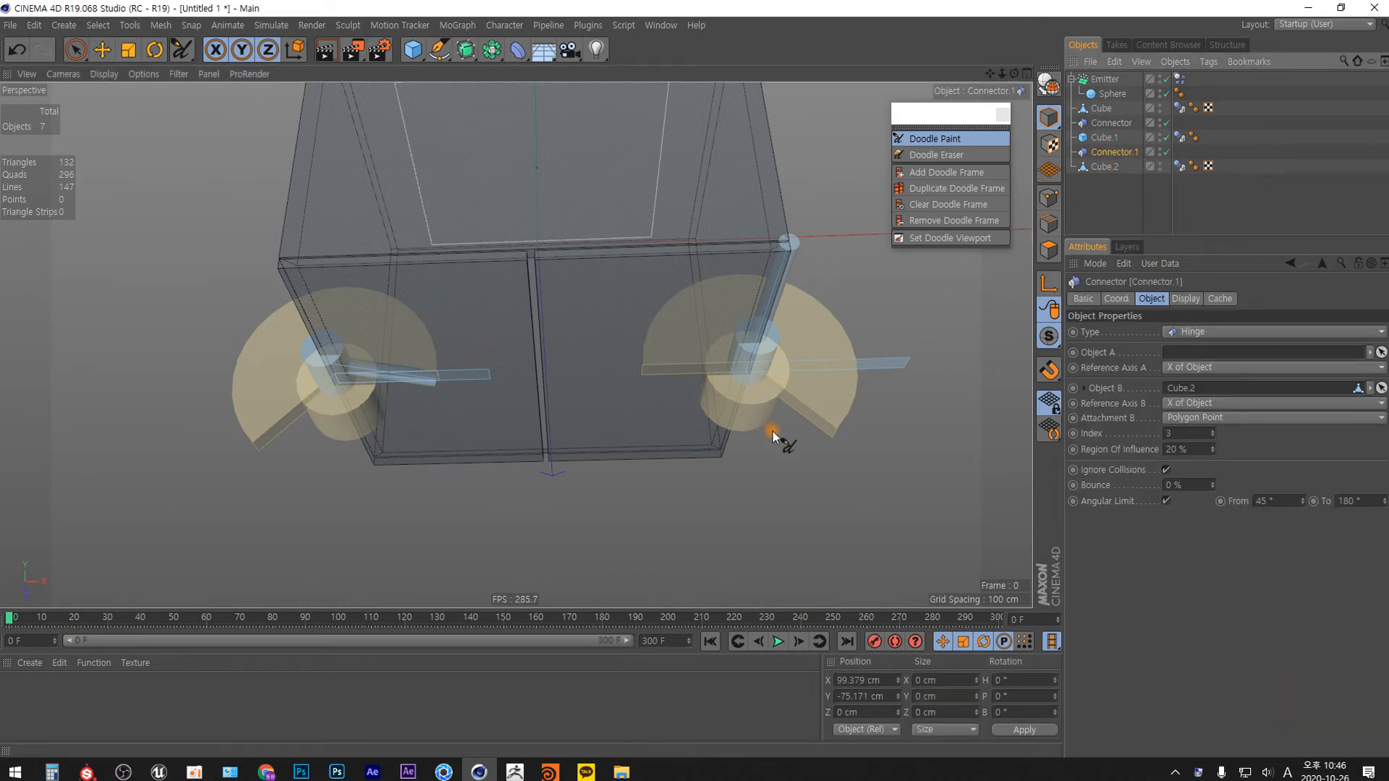
key("r")
key("w")
Try rotating Connector.1 about its axes to see the effect on the hinge, undoing each attempt.
left_click_drag(710, 334, 879, 358)
key("ctrl+z")
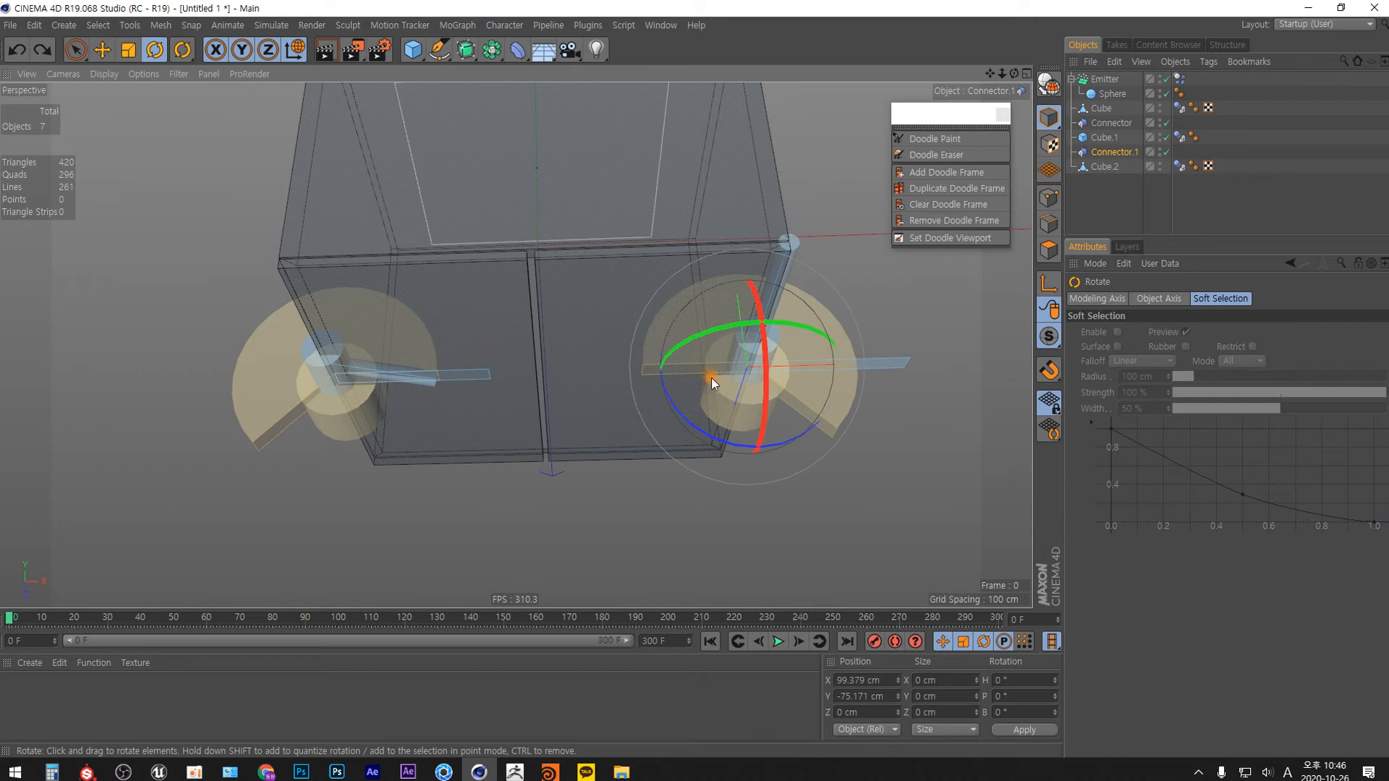
left_click_drag(716, 330, 856, 535)
left_click_drag(783, 428, 763, 526, "alt")
key("ctrl+z")
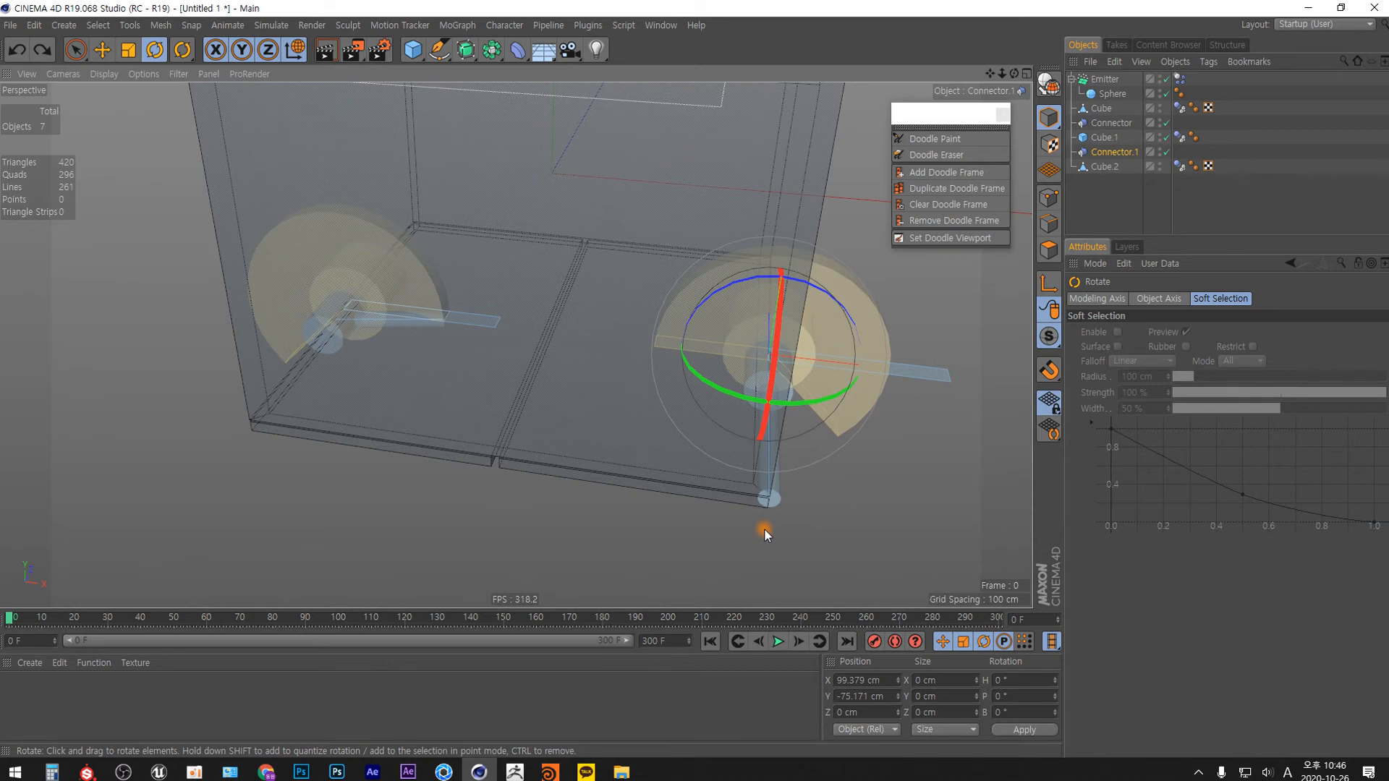
left_click_drag(716, 443, 444, 405, "alt")
left_click_drag(626, 529, 706, 467, "alt")
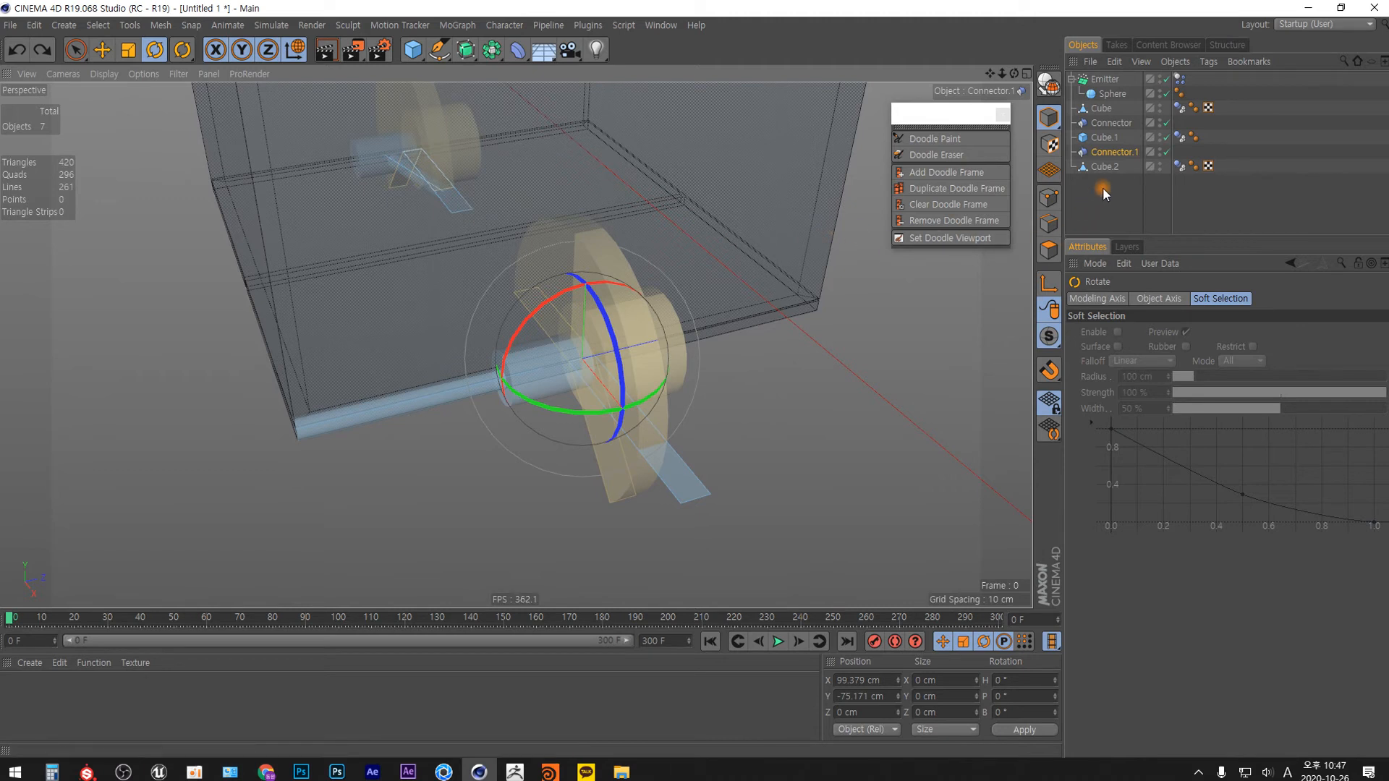
Open the help page for Connector.1 and read through the connector types, placement and combination examples.
right_click(1119, 161)
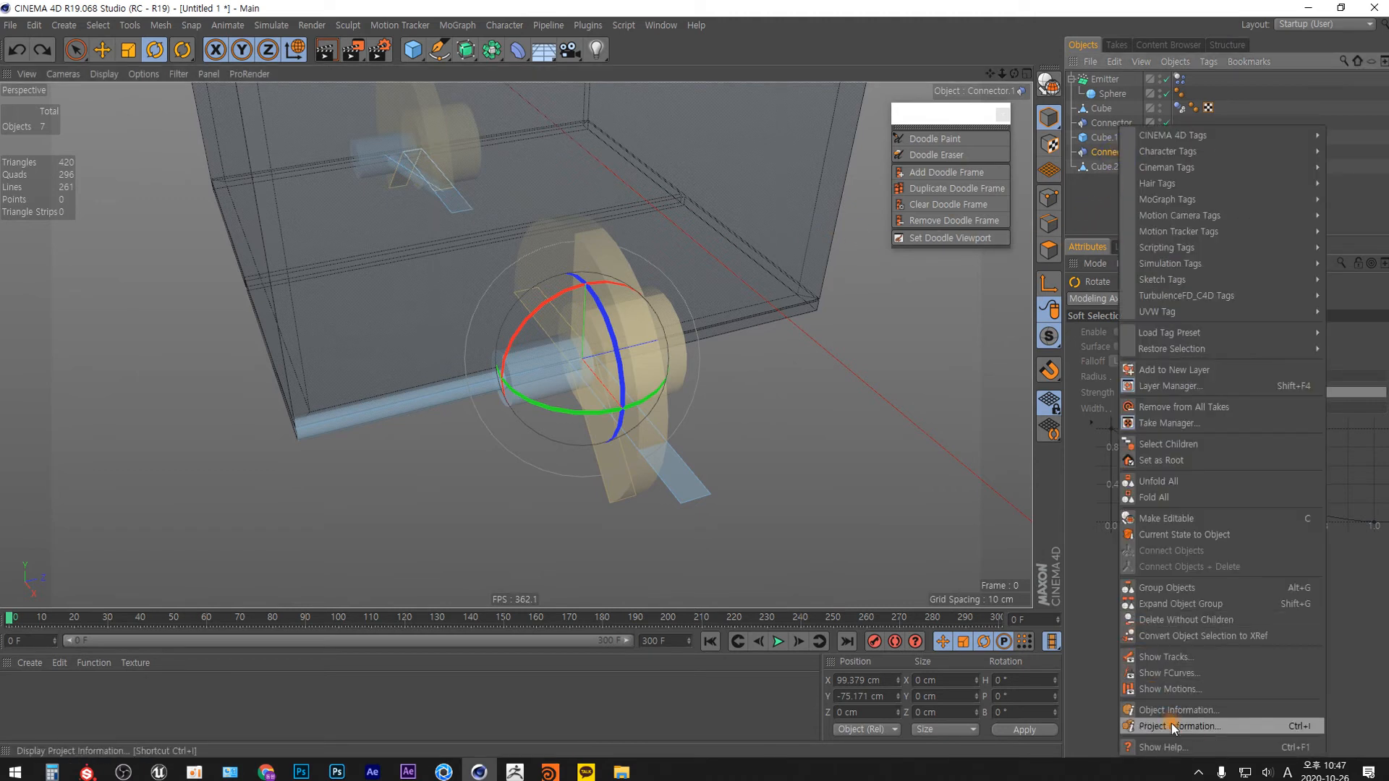
left_click(1171, 748)
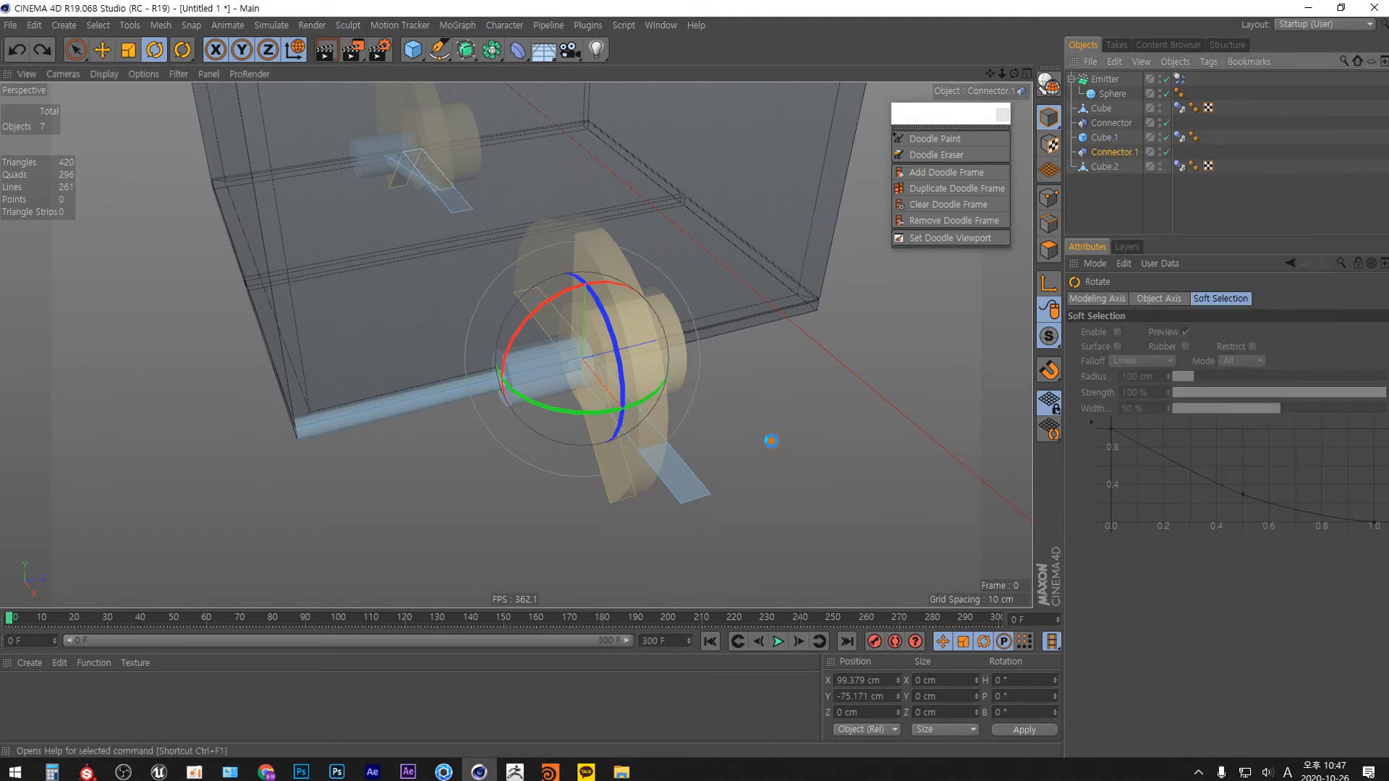
scroll(738, 377, "down", 3)
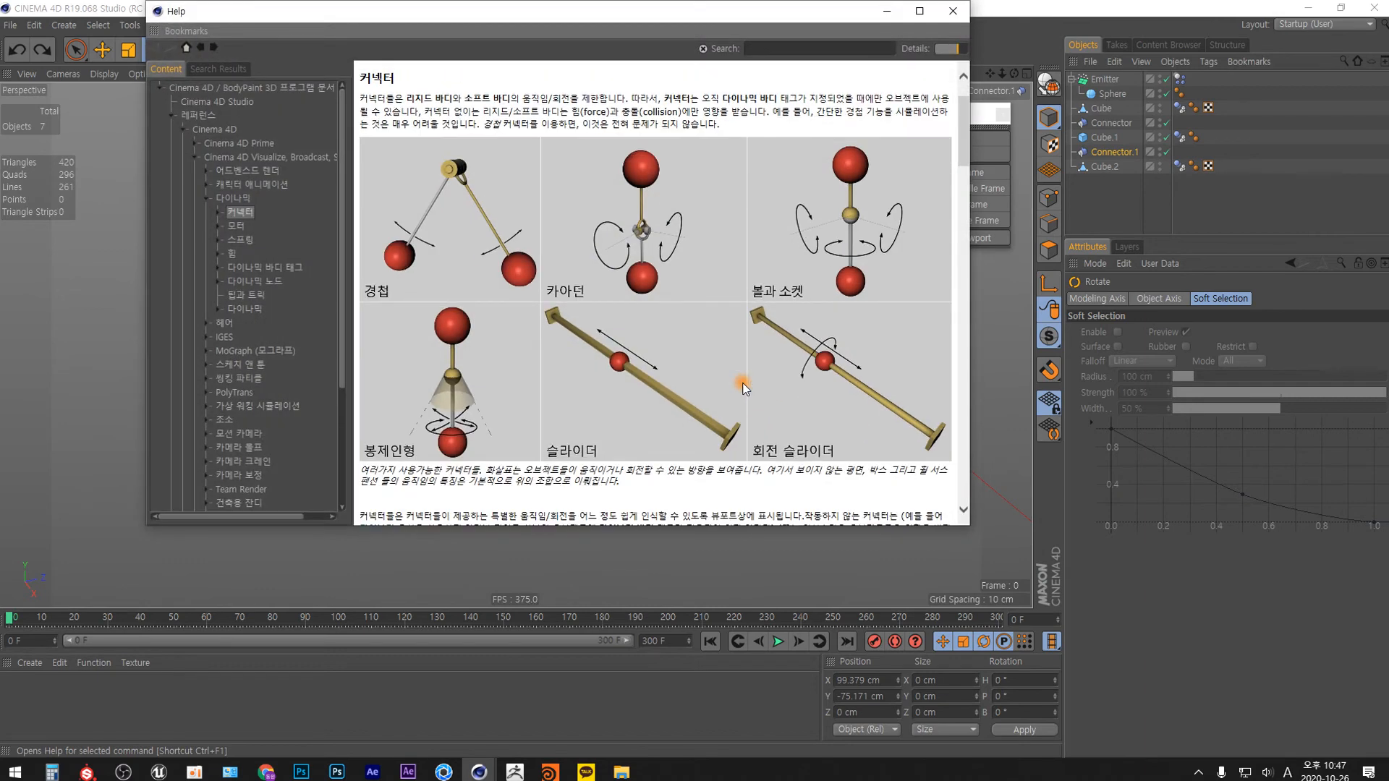
scroll(737, 377, "down", 8)
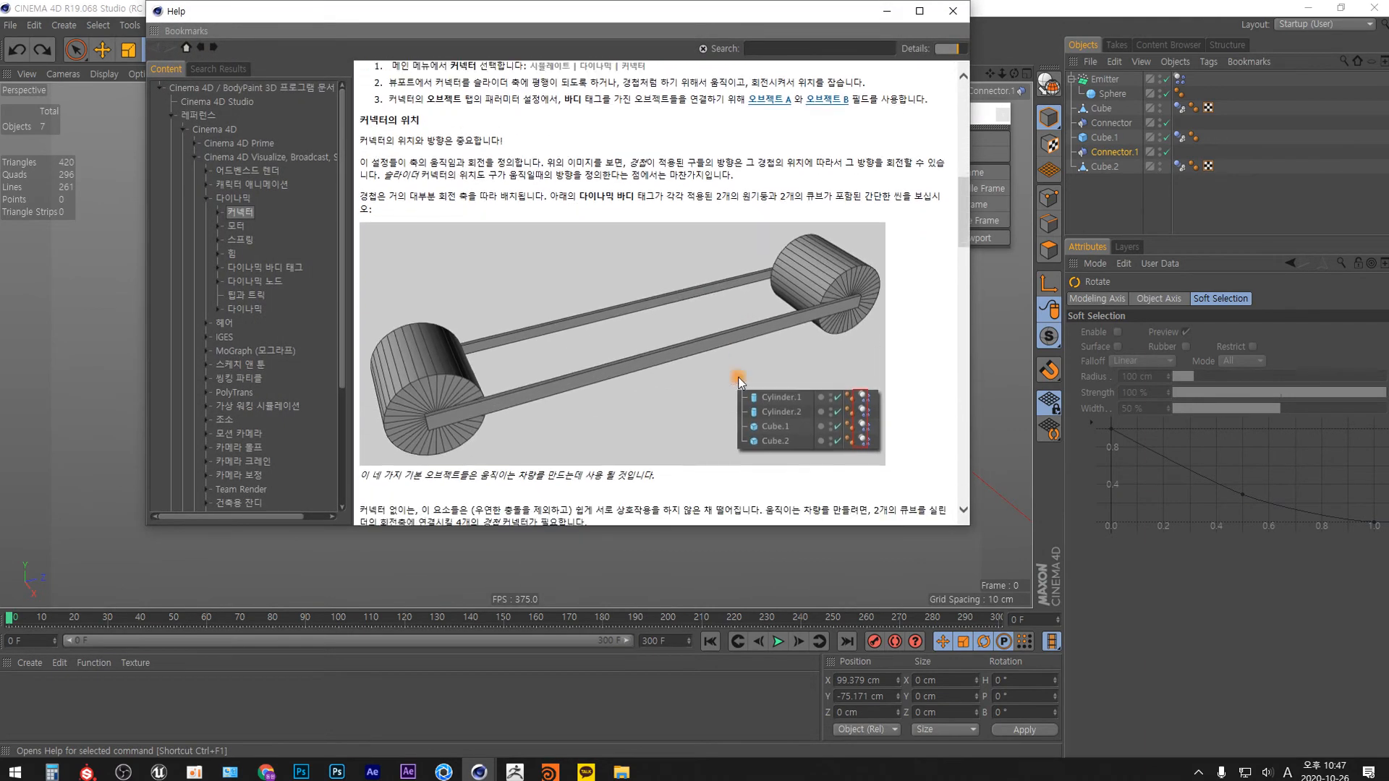
scroll(738, 374, "down", 10)
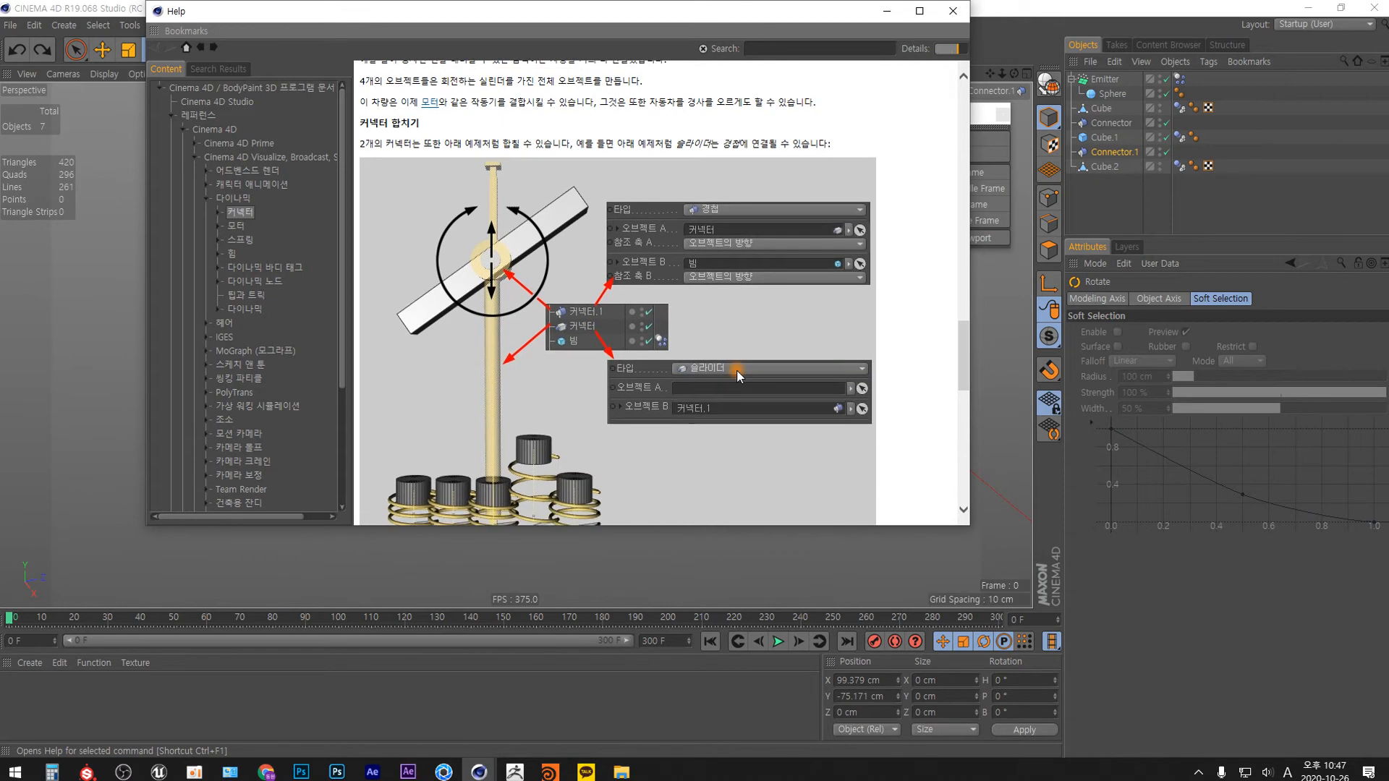
scroll(737, 374, "down", 9)
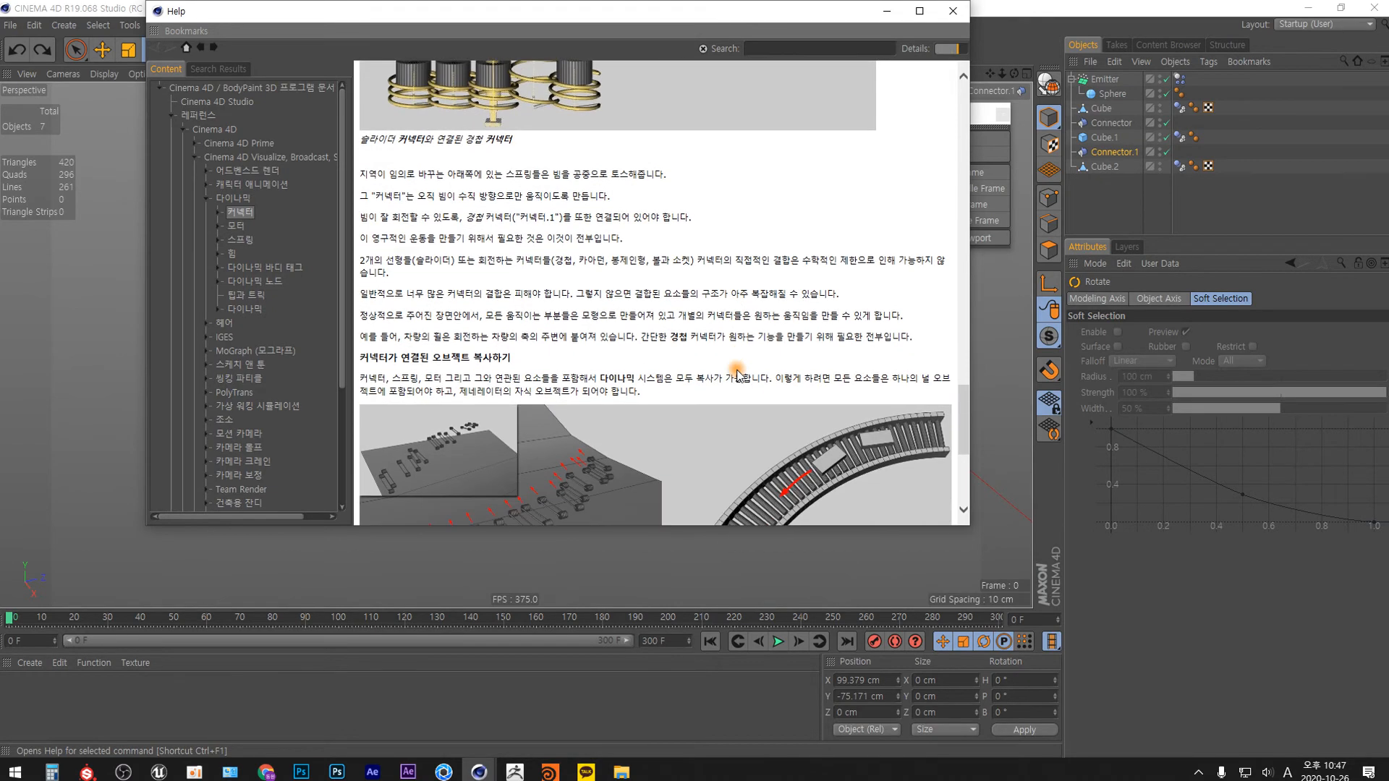
scroll(738, 374, "down", 3)
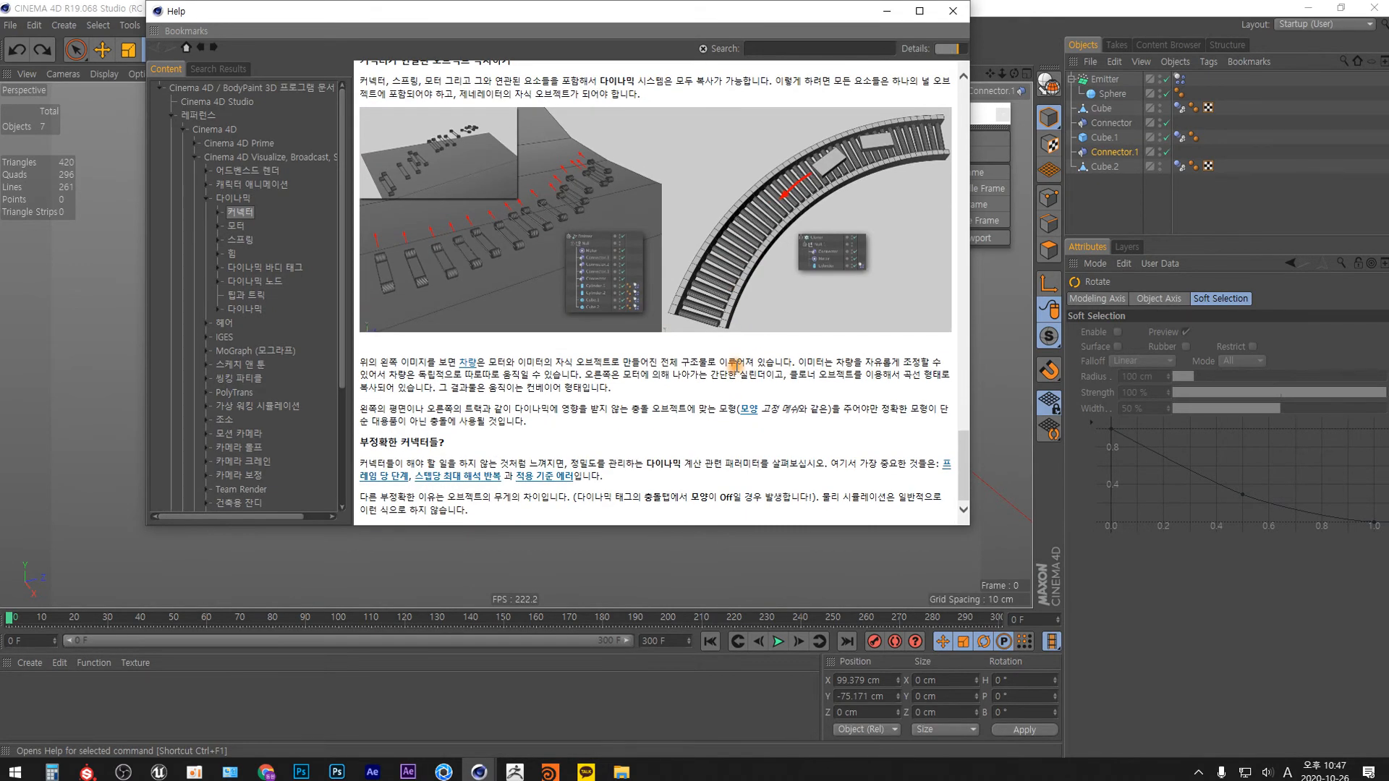
Expand the connector help topic and read its basic properties and object properties pages.
left_click(218, 211)
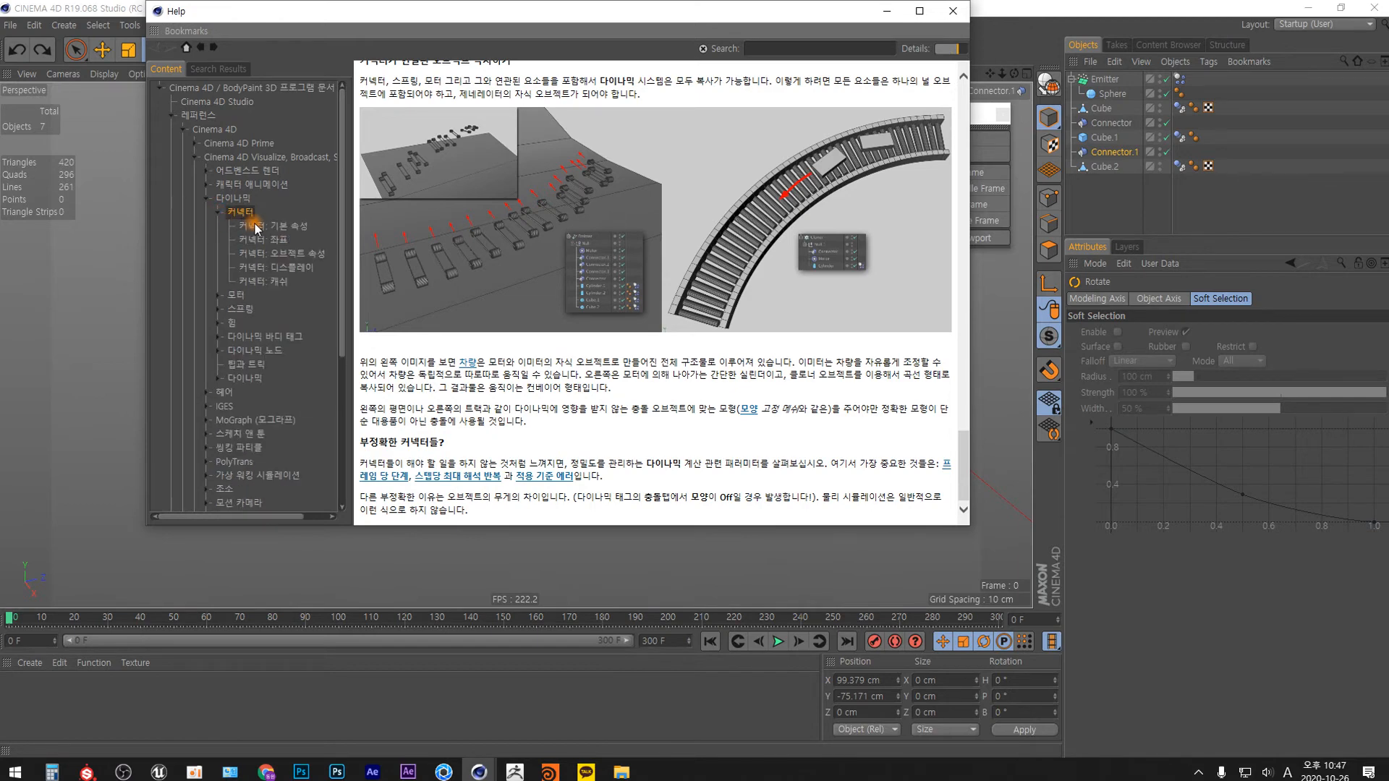
left_click(255, 226)
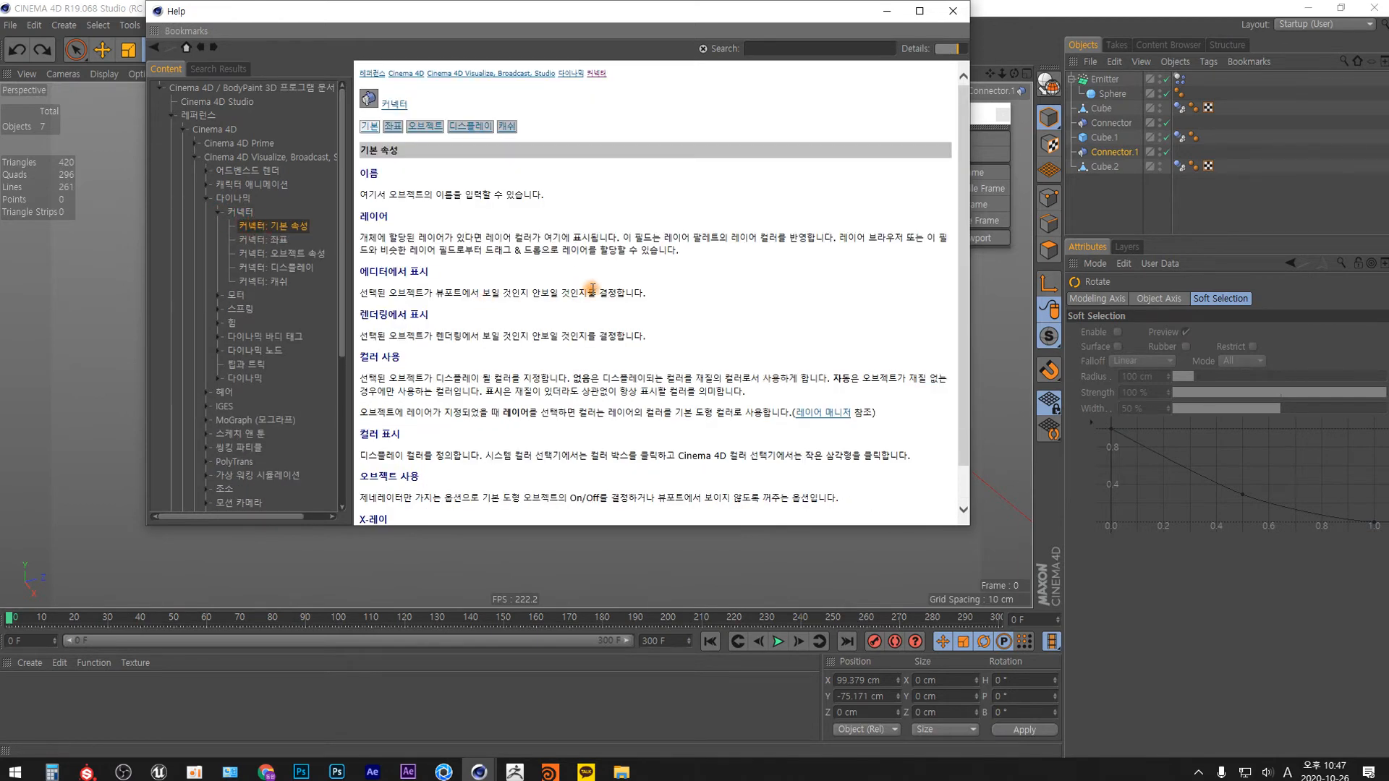
scroll(591, 288, "down", 1)
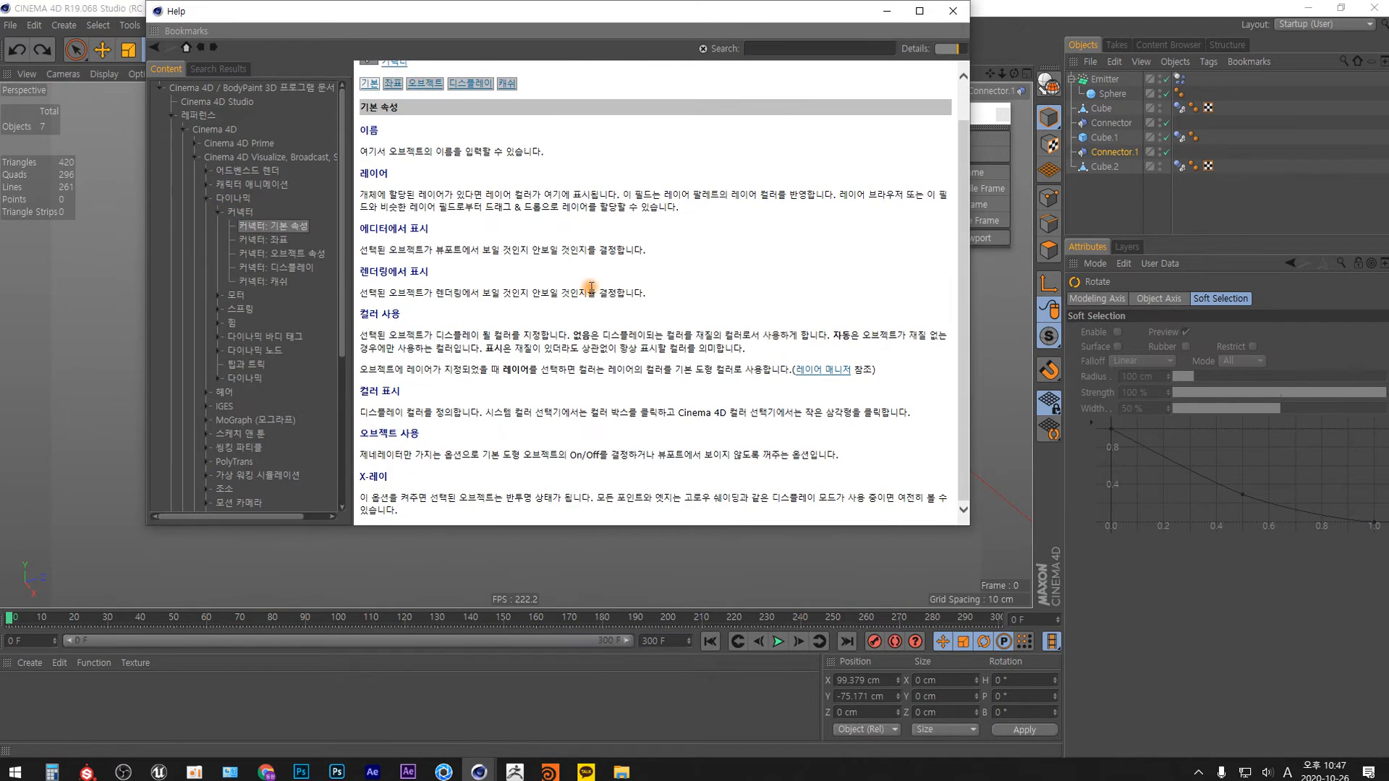
left_click(278, 253)
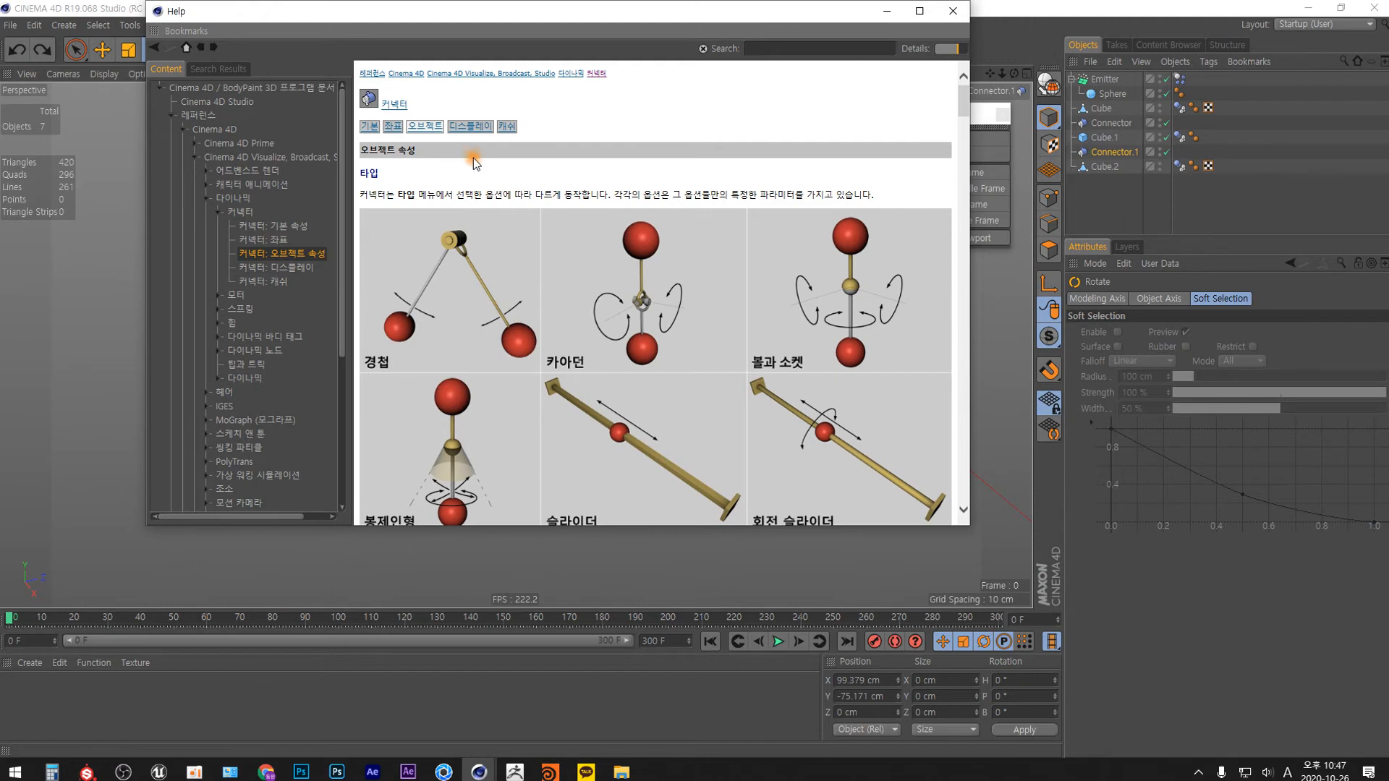
scroll(467, 253, "down", 10)
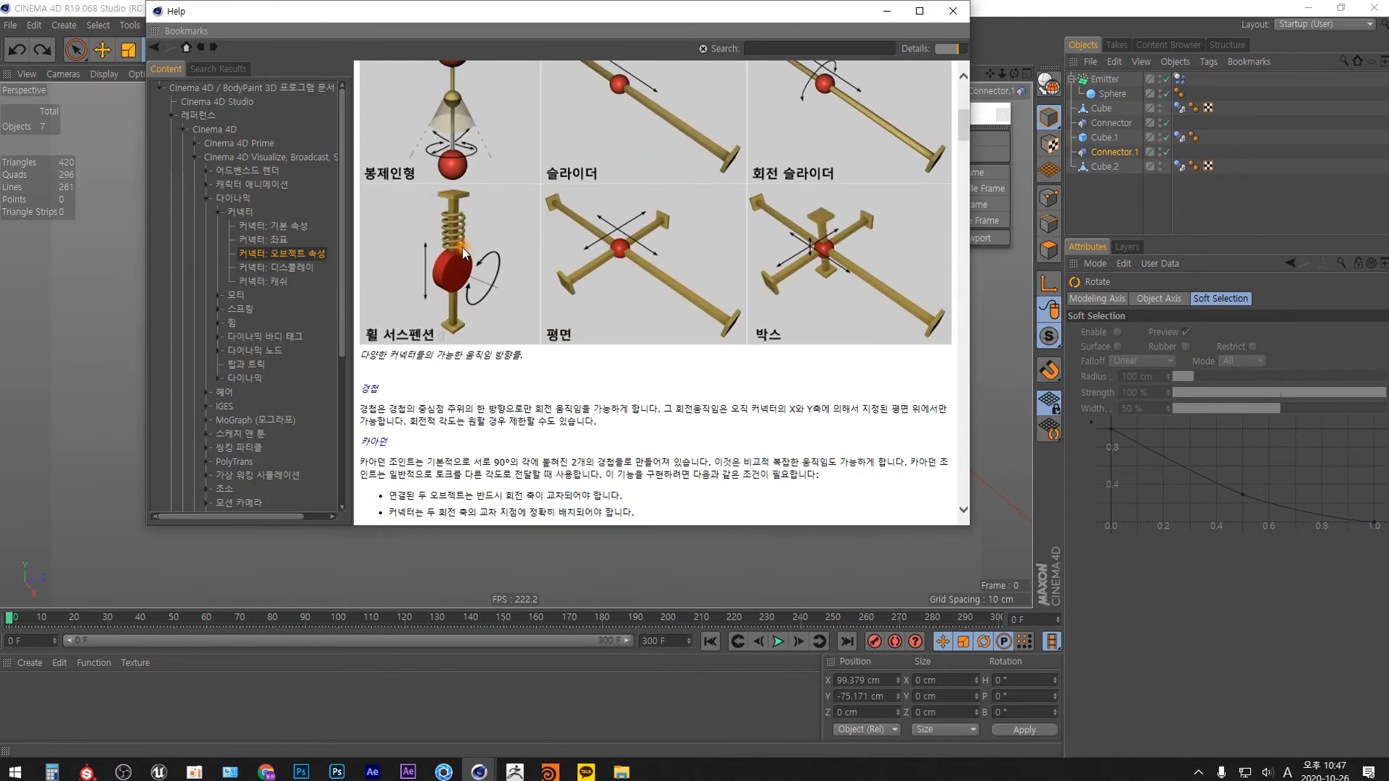
scroll(464, 245, "down", 5)
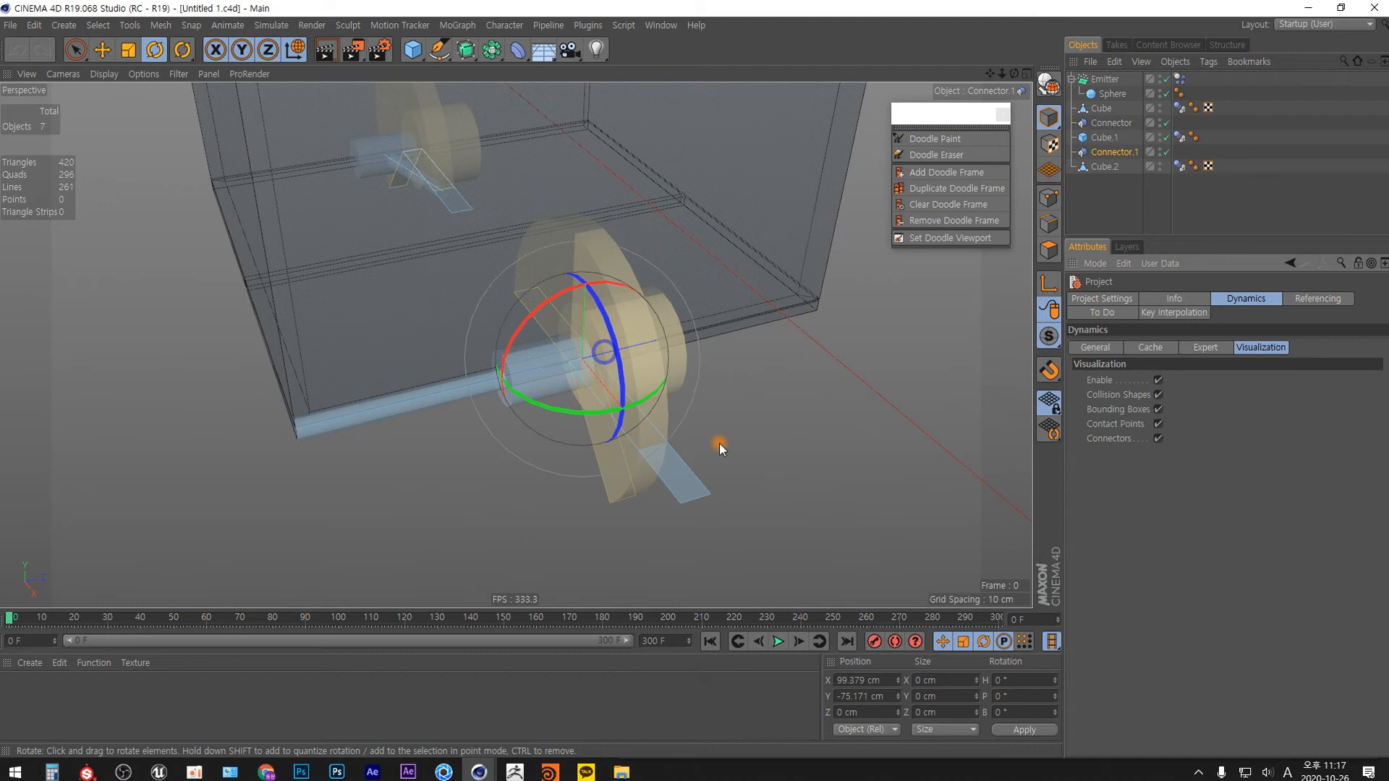
Clear the selection, reselect Connector.1, and examine both hinge connectors against the undersides of the doors.
left_click_drag(718, 443, 744, 368, "alt")
mouse_move(620, 388)
left_mouse_down("alt")
mouse_move(636, 375)
mouse_move(615, 366)
left_mouse_up("alt")
right_click_drag(600, 365, 572, 340, "alt")
left_click_drag(572, 340, 577, 304, "alt")
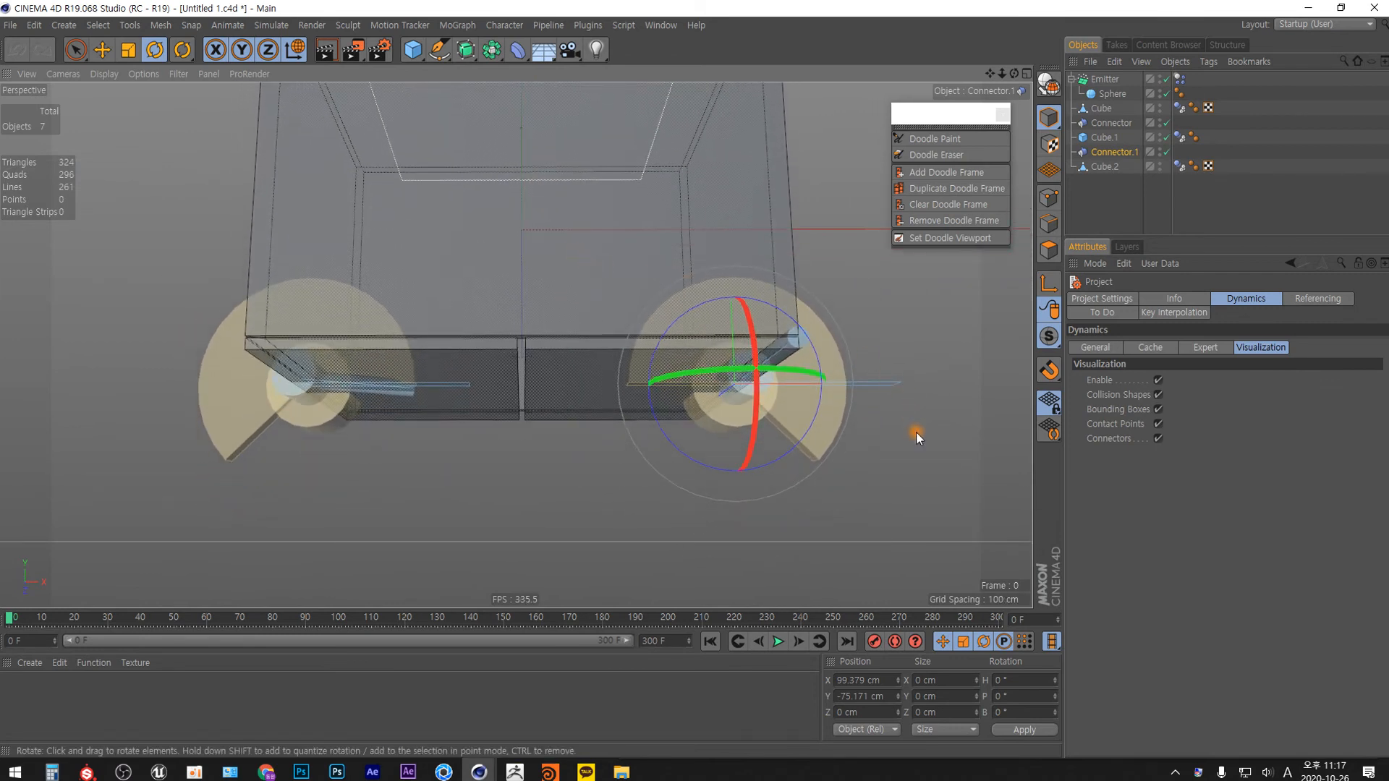
left_click(879, 435)
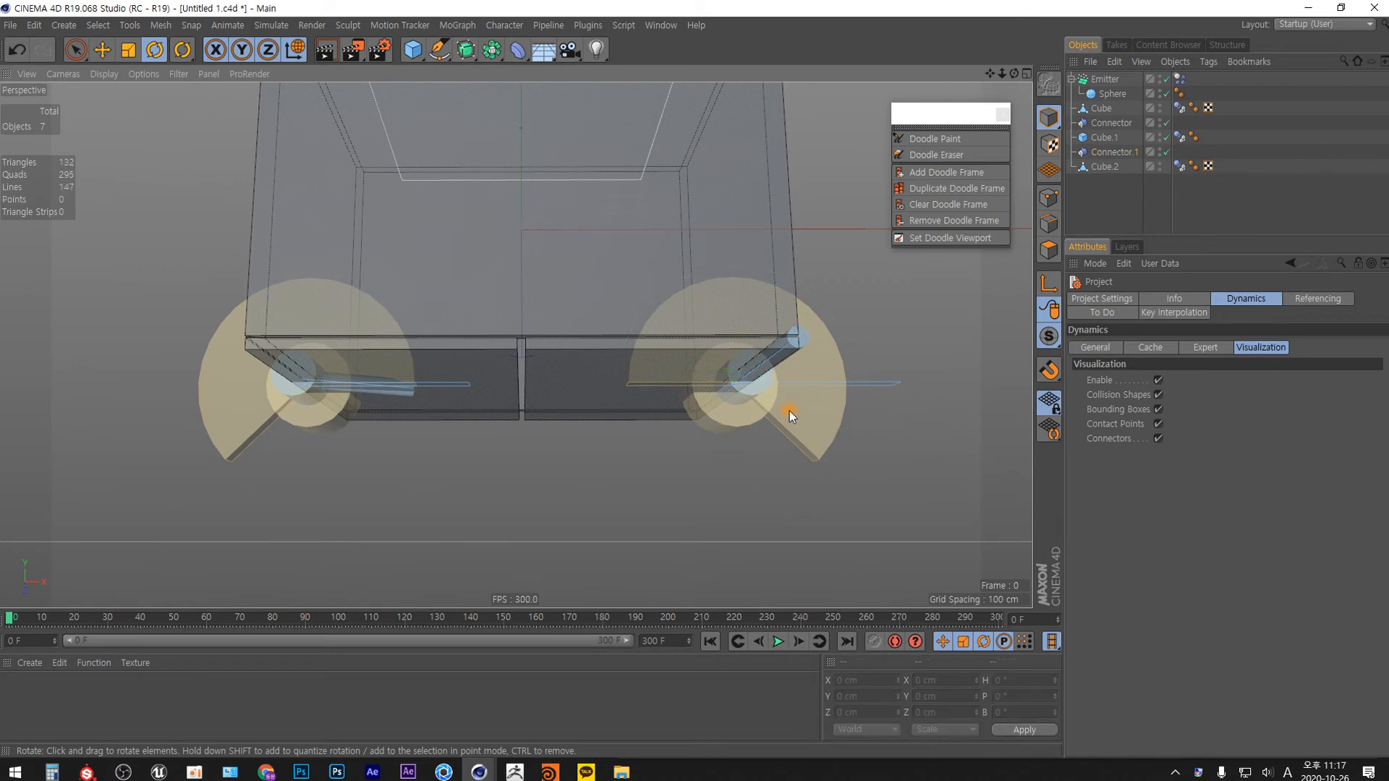
left_click(1114, 152)
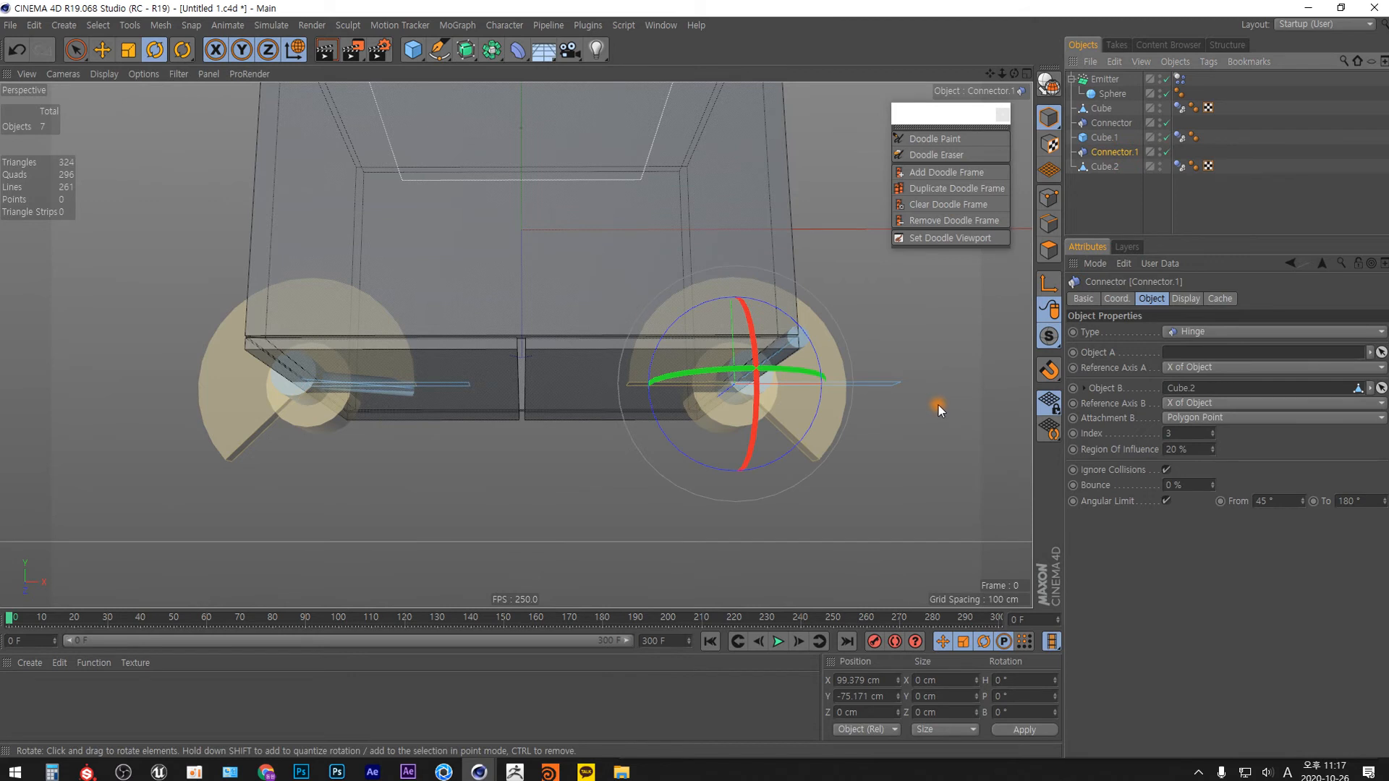
left_click_drag(545, 385, 562, 327, "alt")
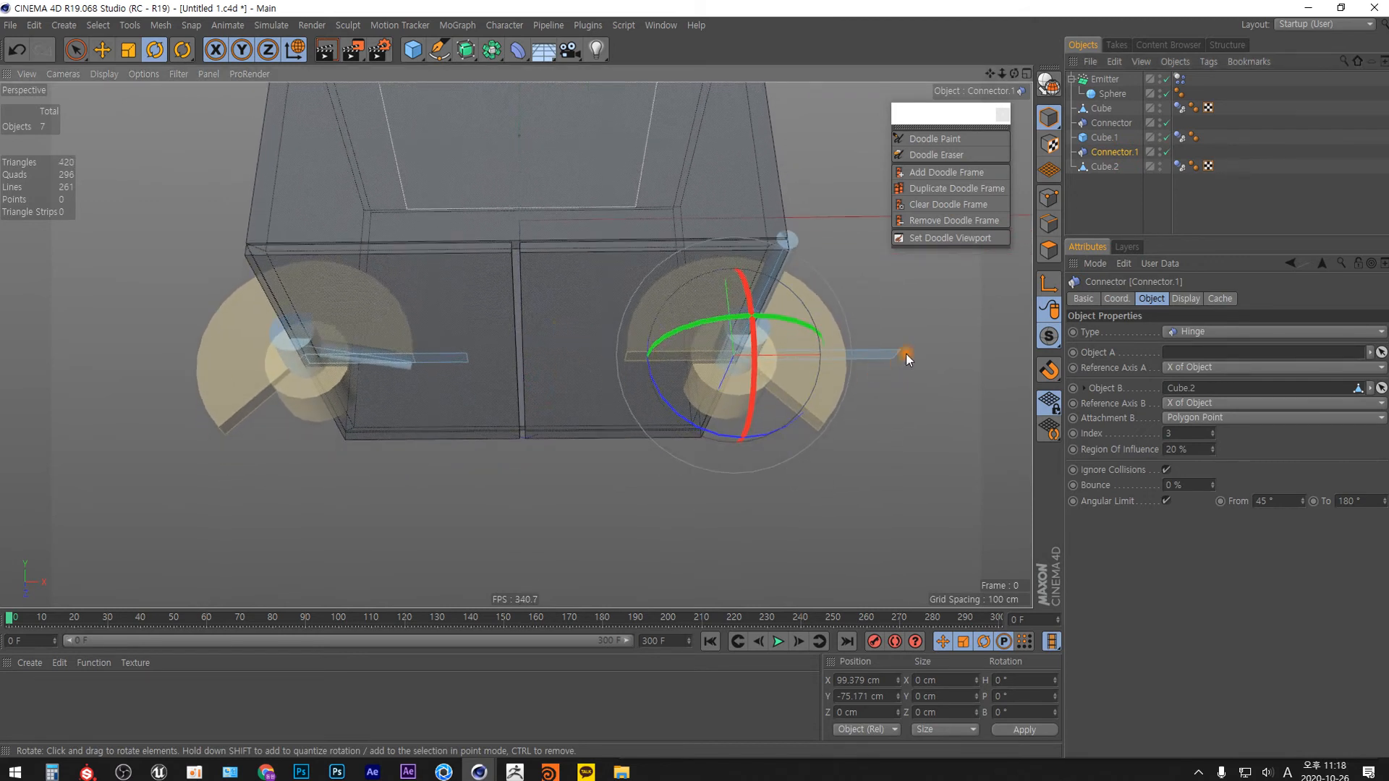
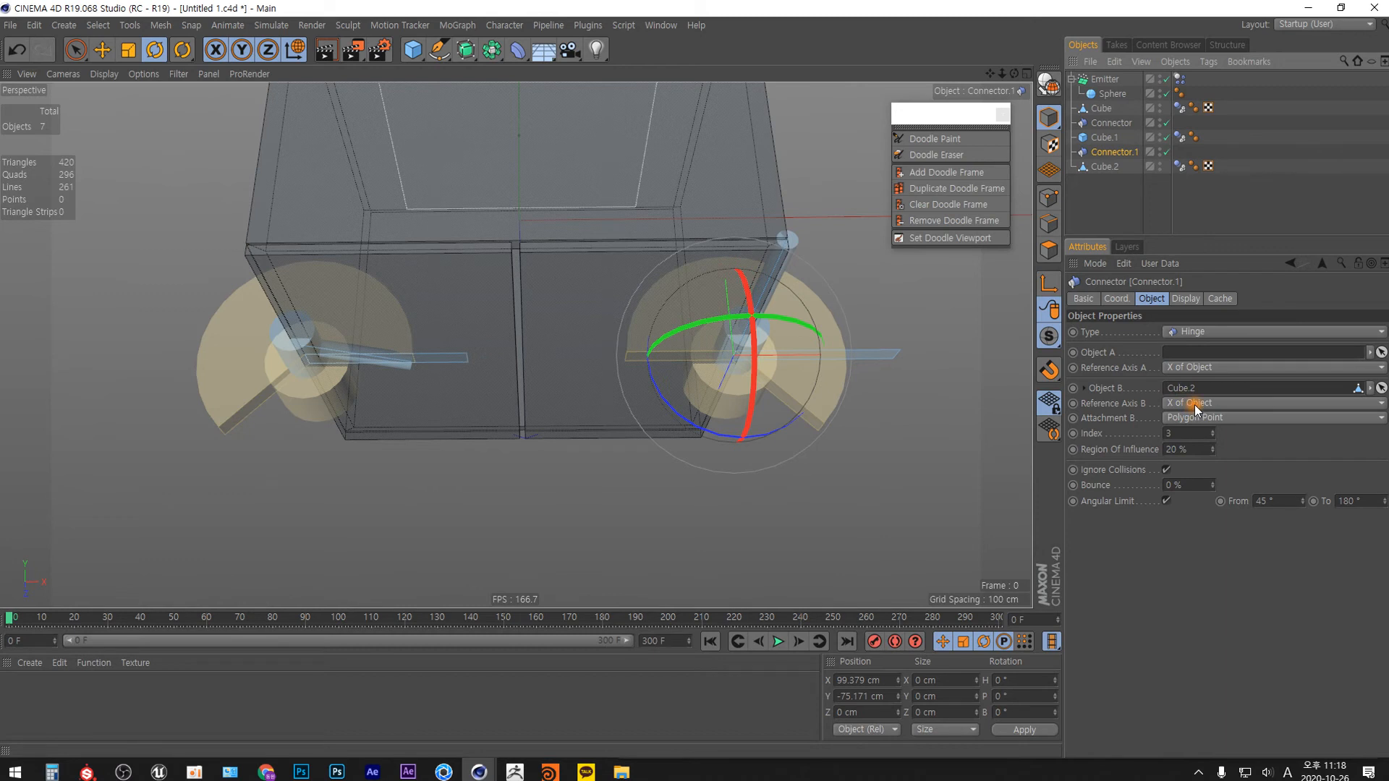
Rotate the Cube.2 door to a 180° heading and examine its hinge link from several angles.
left_click(1105, 167)
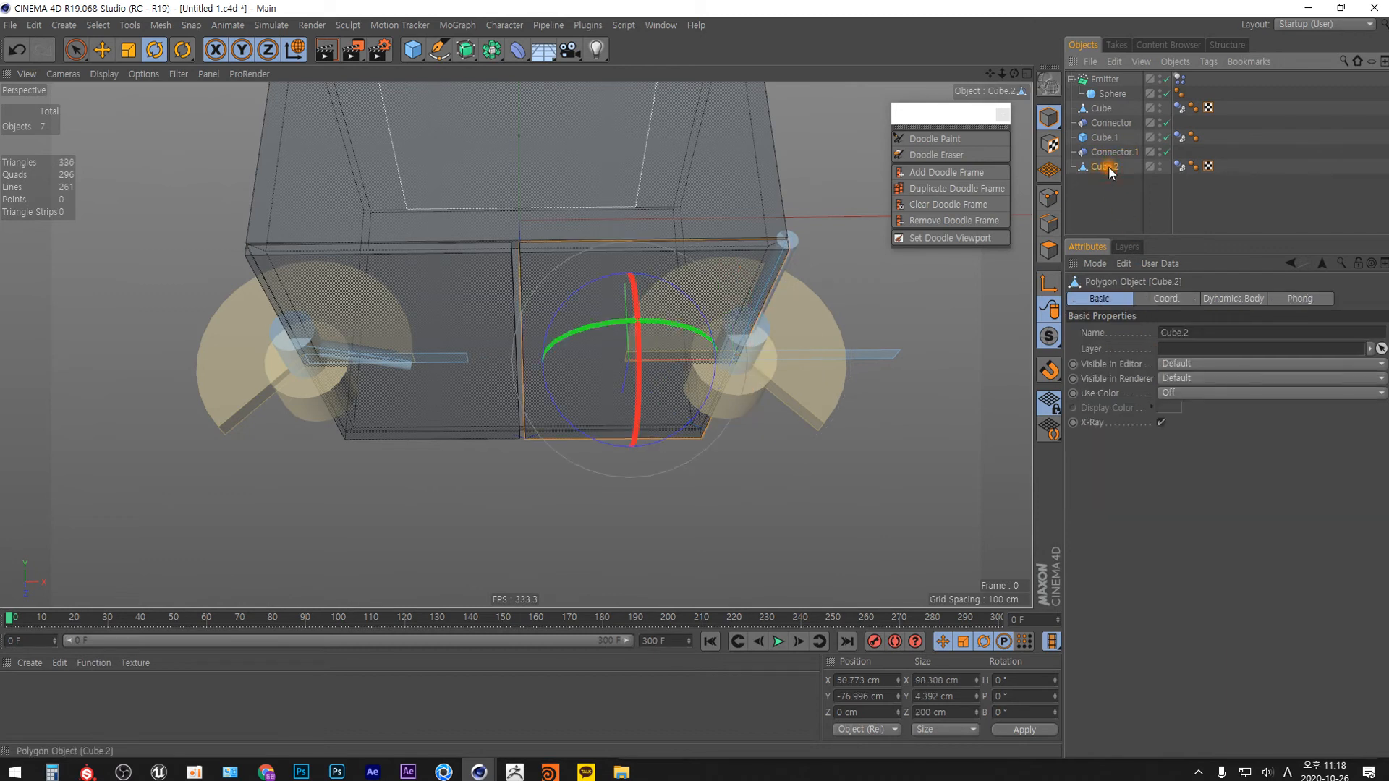
key("e")
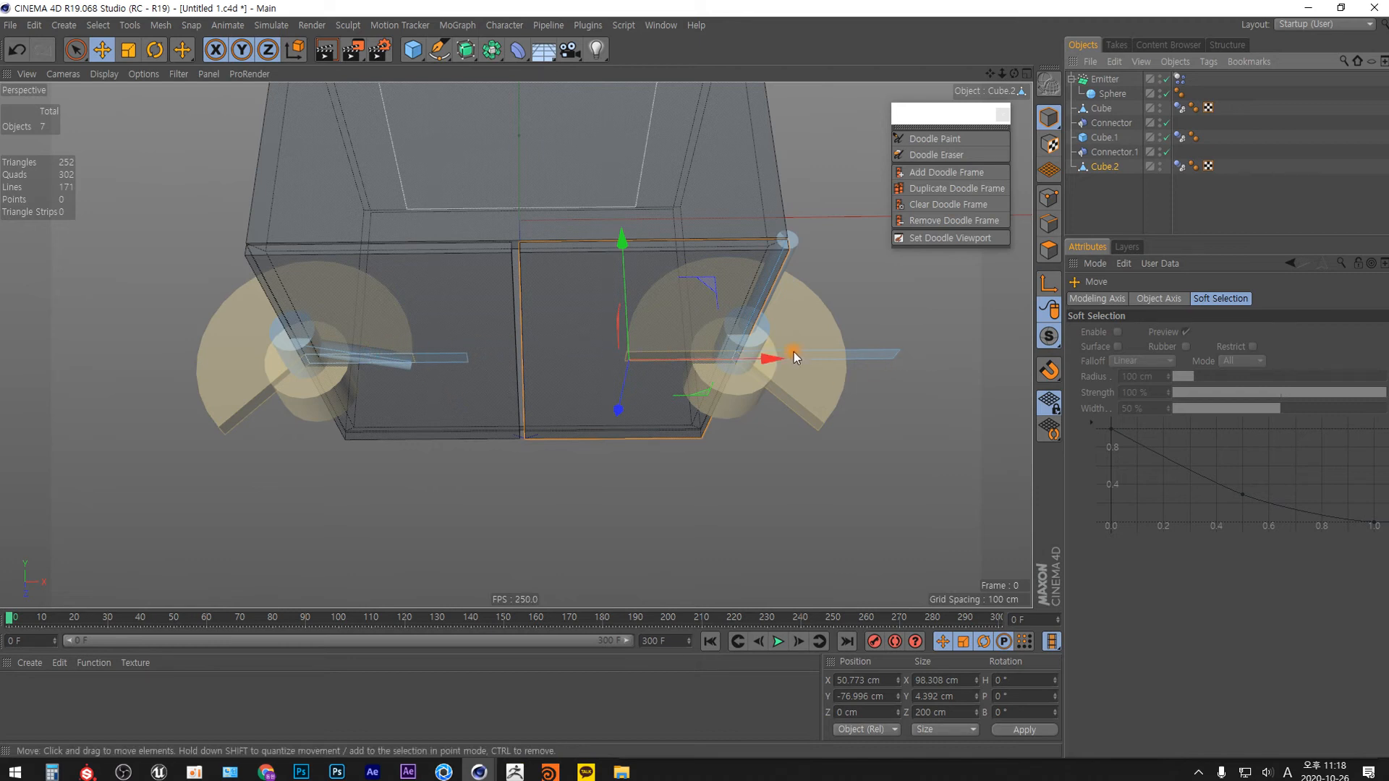
key("r")
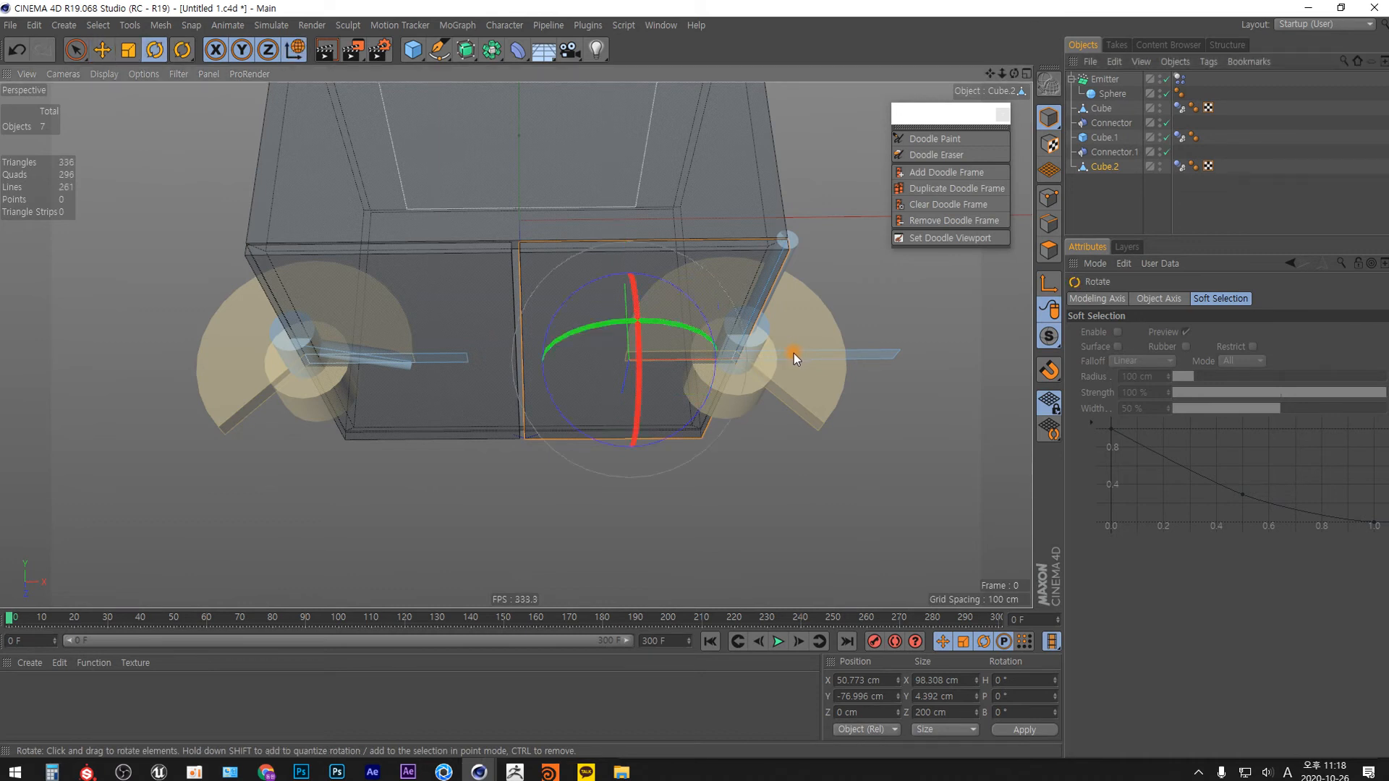
left_click_drag(584, 332, 686, 417, "alt")
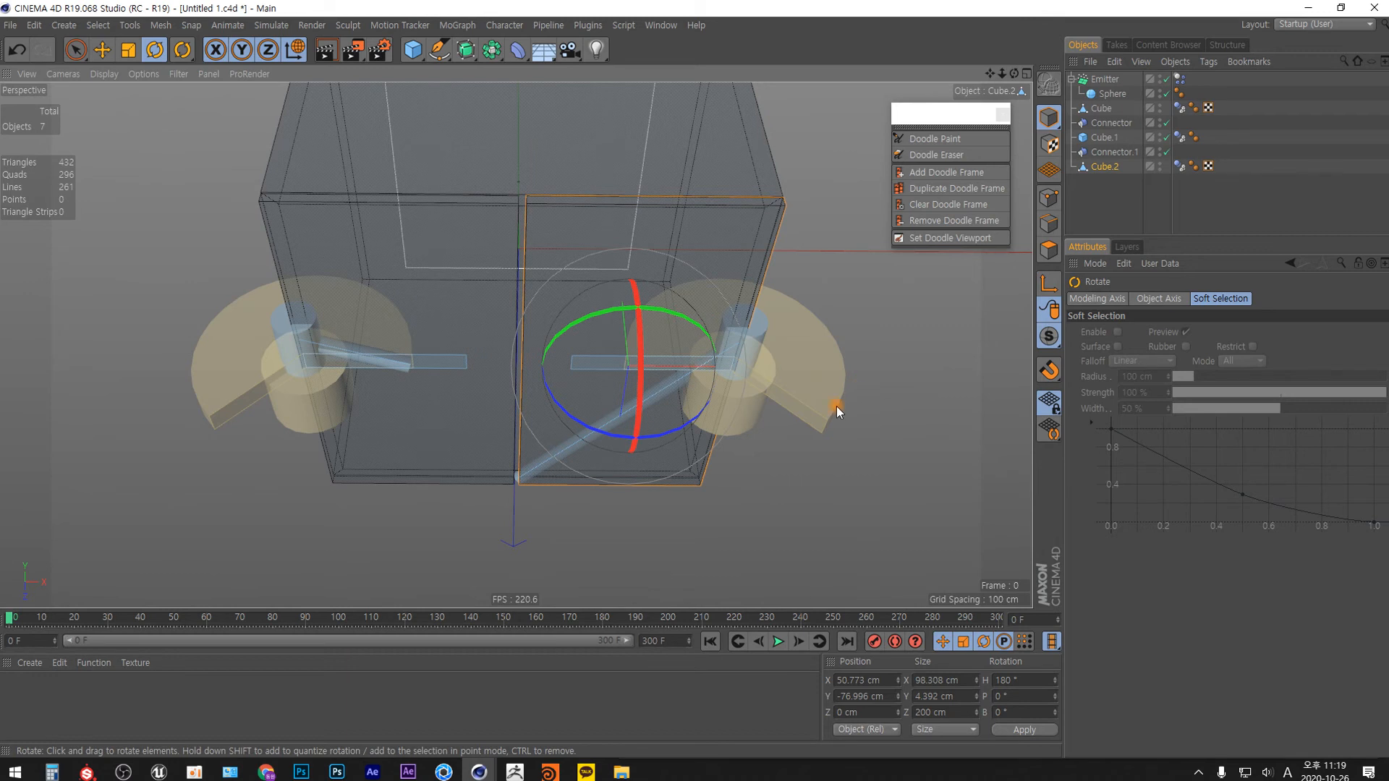
left_click_drag(532, 404, 527, 442, "alt")
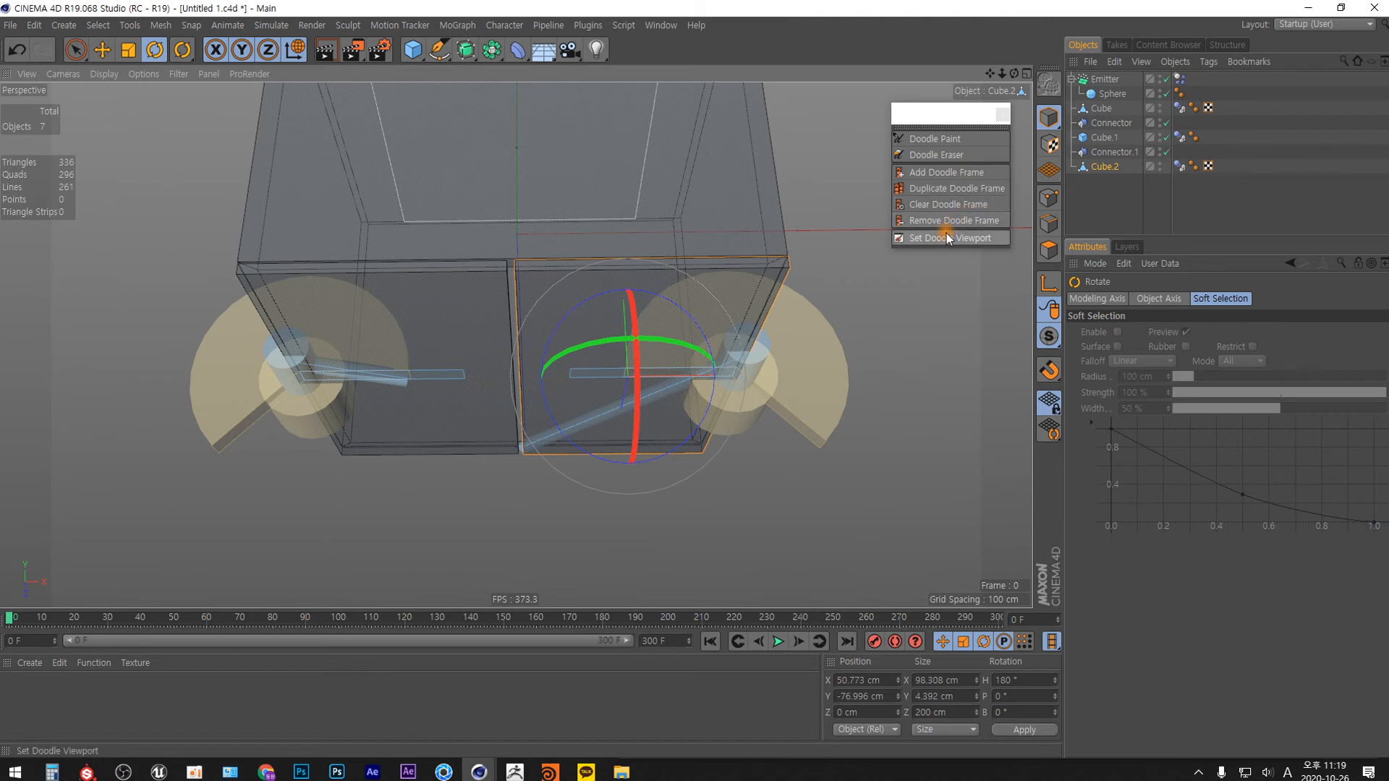
left_click_drag(898, 474, 745, 325, "alt")
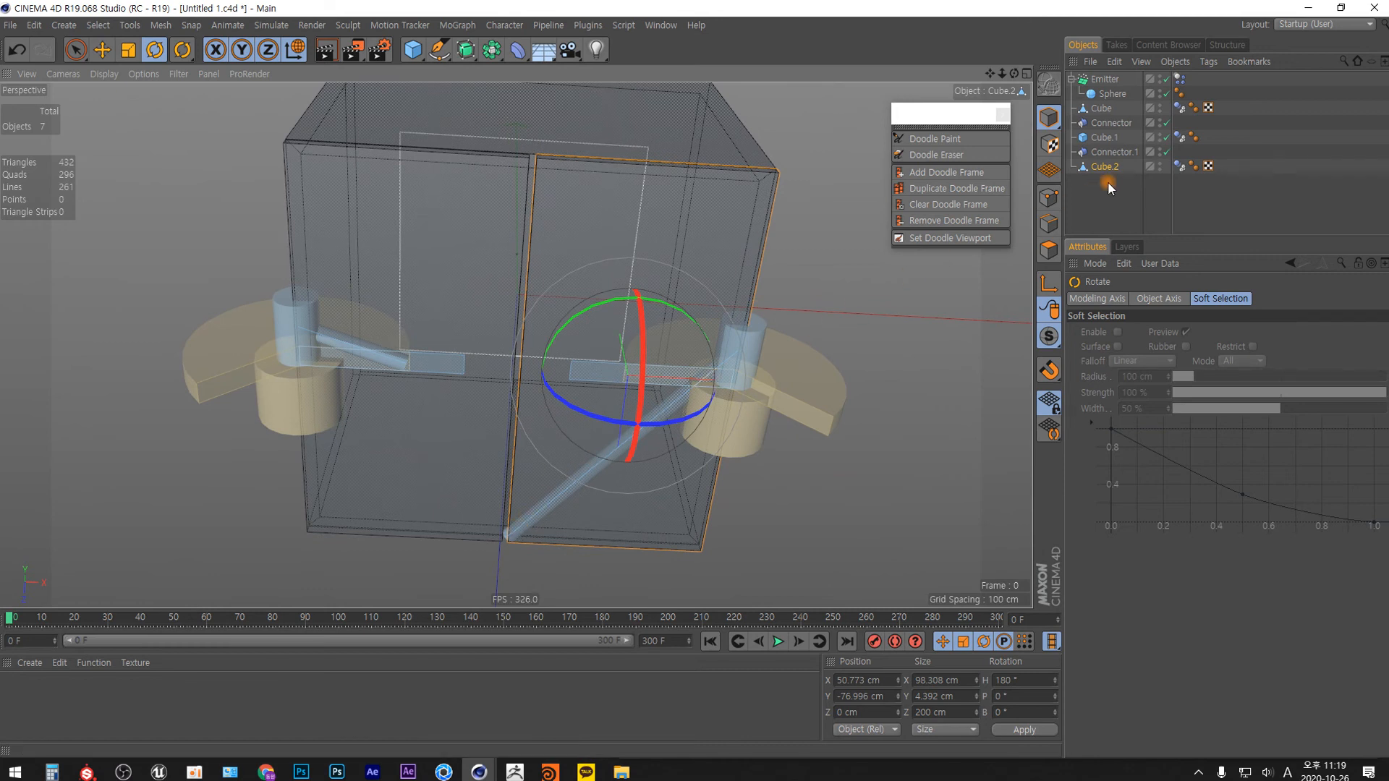
Set Connector.1's Attachment B to Center of Mass.
left_click(1112, 152)
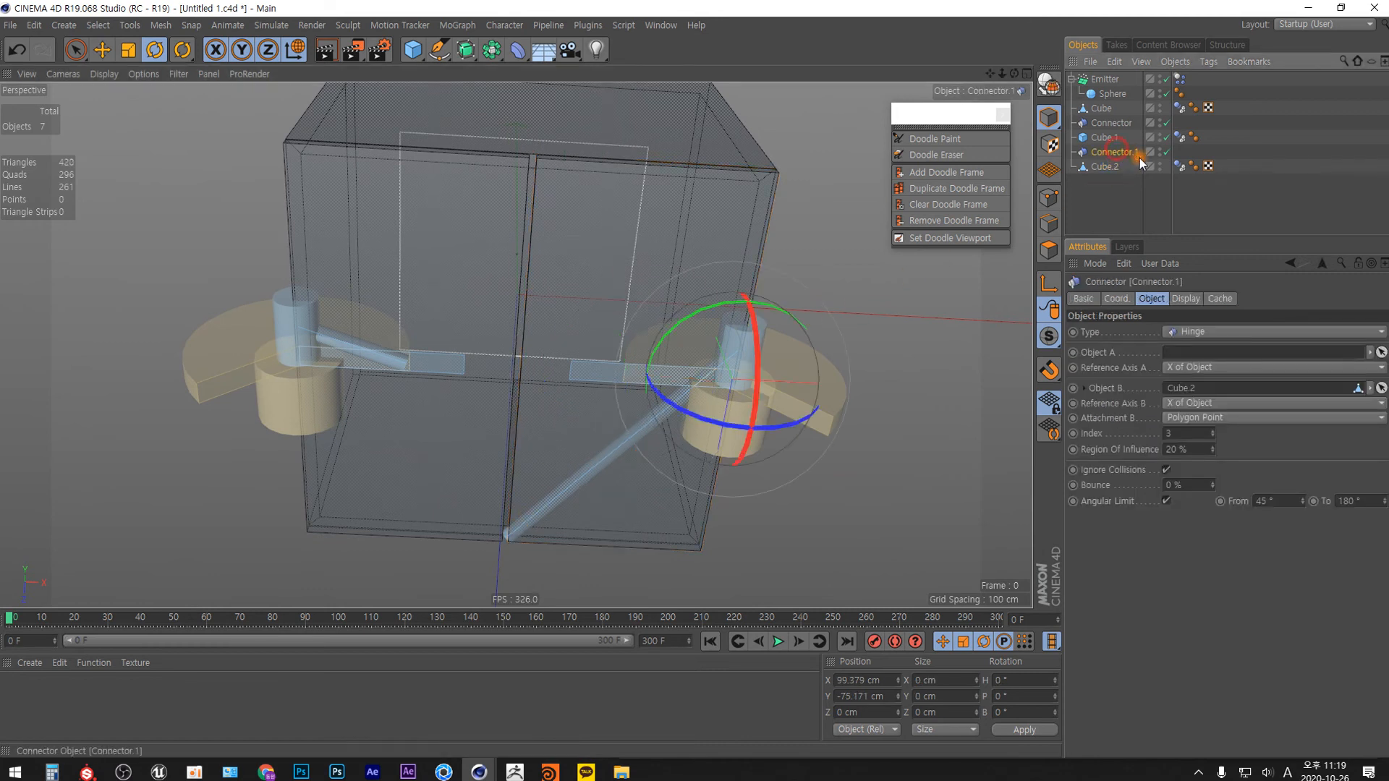
left_click(1215, 416)
left_click(1209, 434)
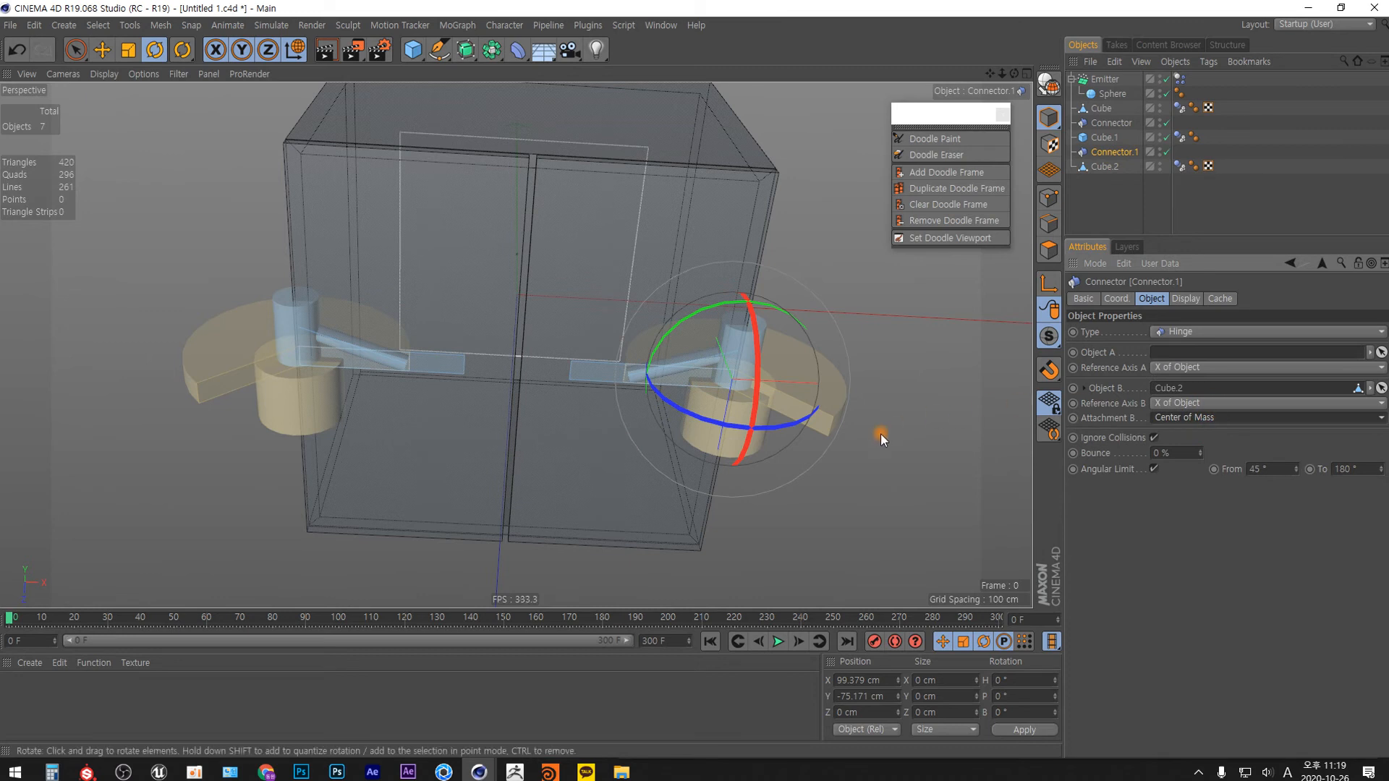
Play the simulation to watch both doors swing open, viewed from beneath, and return to the first frame.
mouse_move(745, 434)
left_mouse_down("alt")
mouse_move(597, 474)
mouse_move(598, 500)
mouse_move(601, 375)
mouse_move(545, 319)
mouse_move(745, 419)
left_mouse_up("alt")
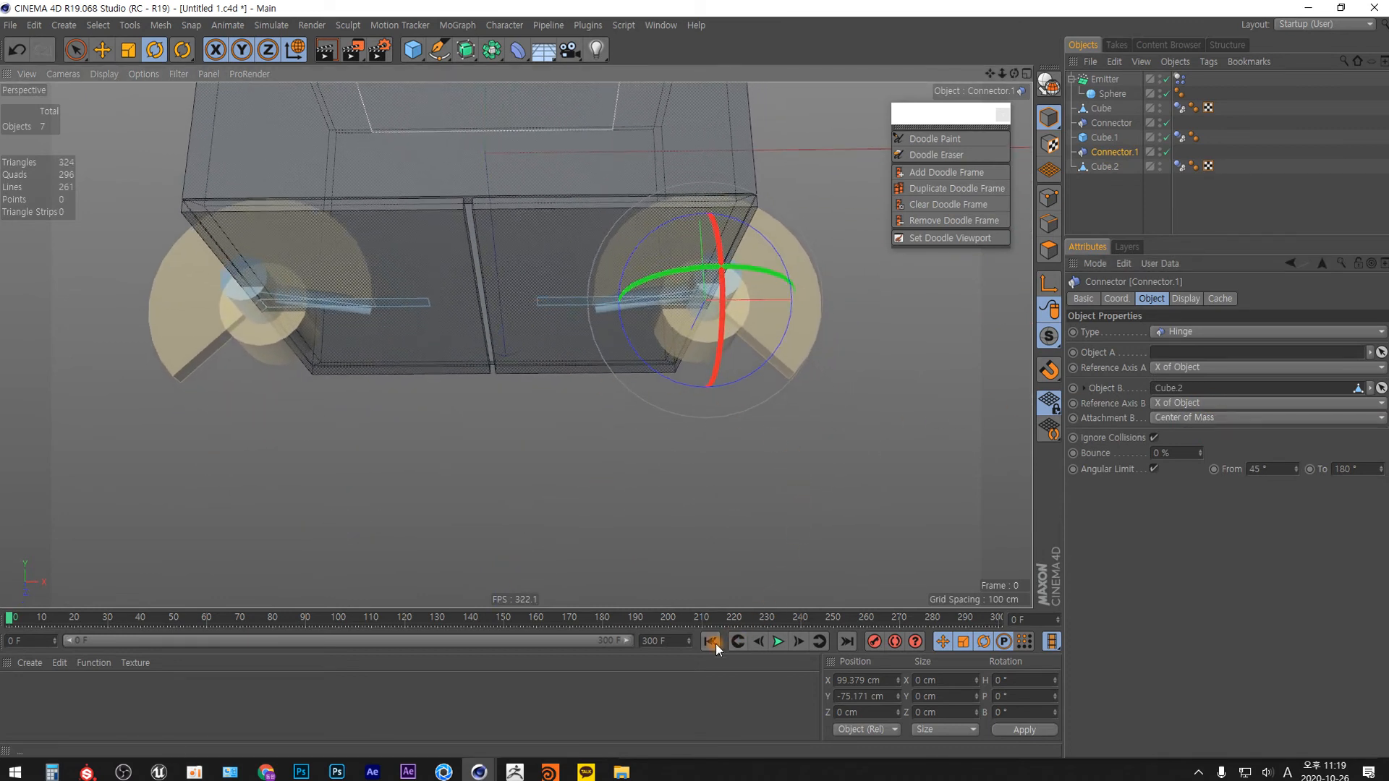
left_click(777, 641)
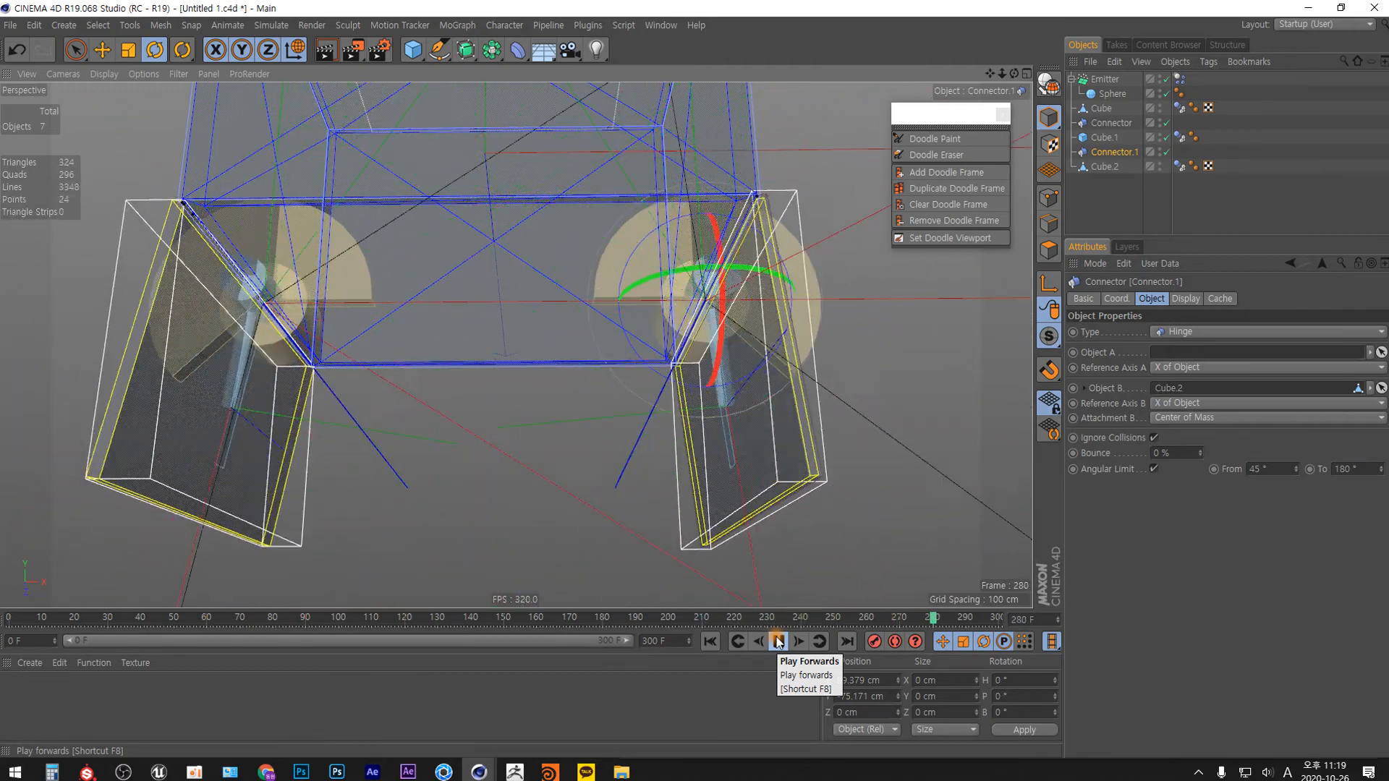
left_click(710, 640)
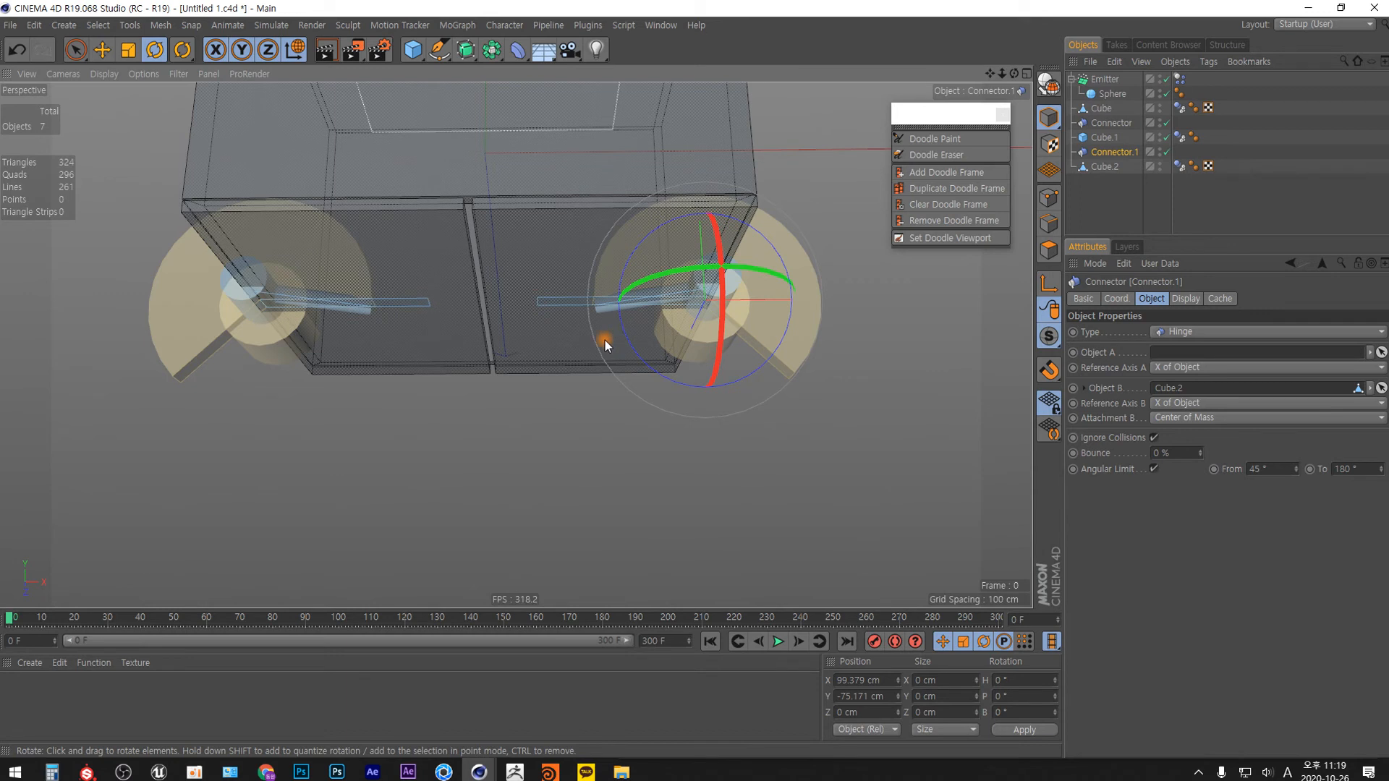
Duplicate the Cube.1 door and place the copy below the box at about X 70.7 cm, Y -157.3 cm.
left_click(1105, 166)
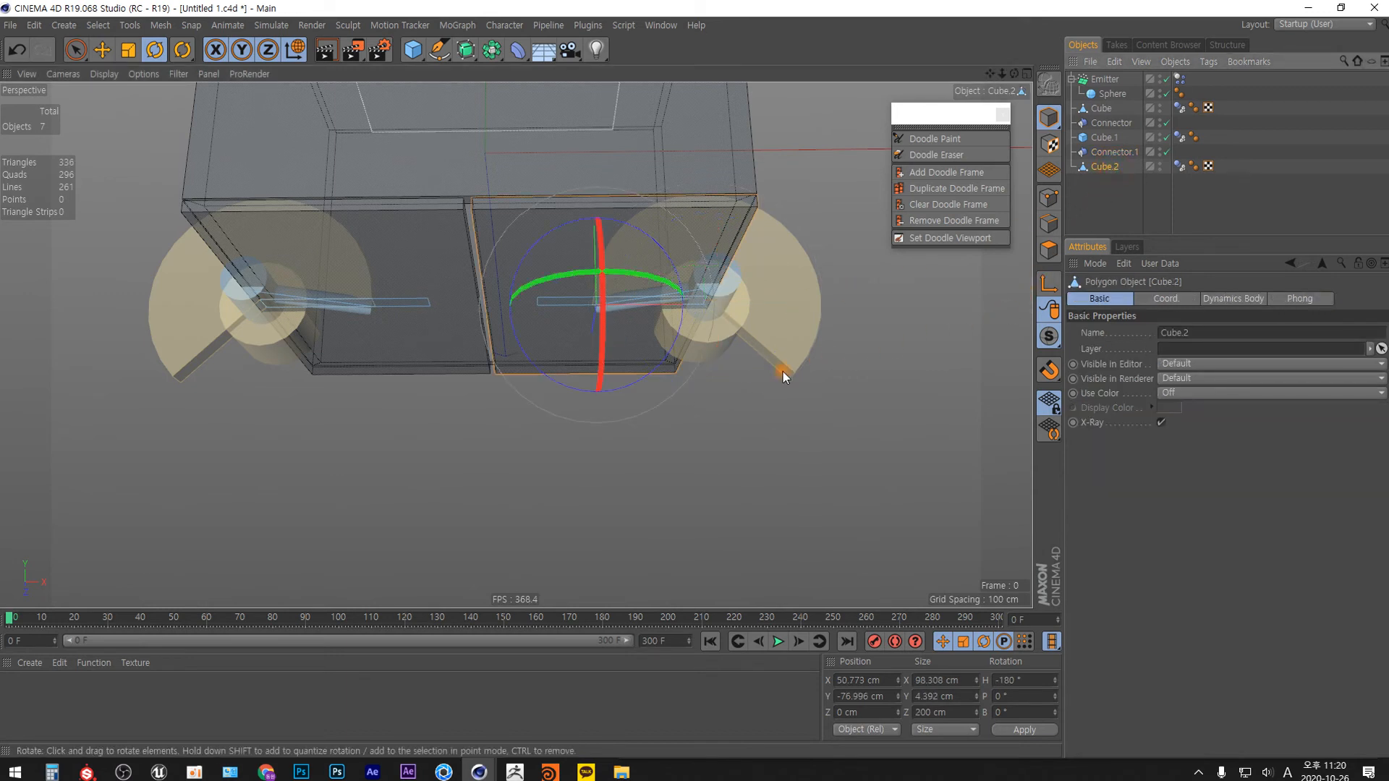
left_click(1105, 137)
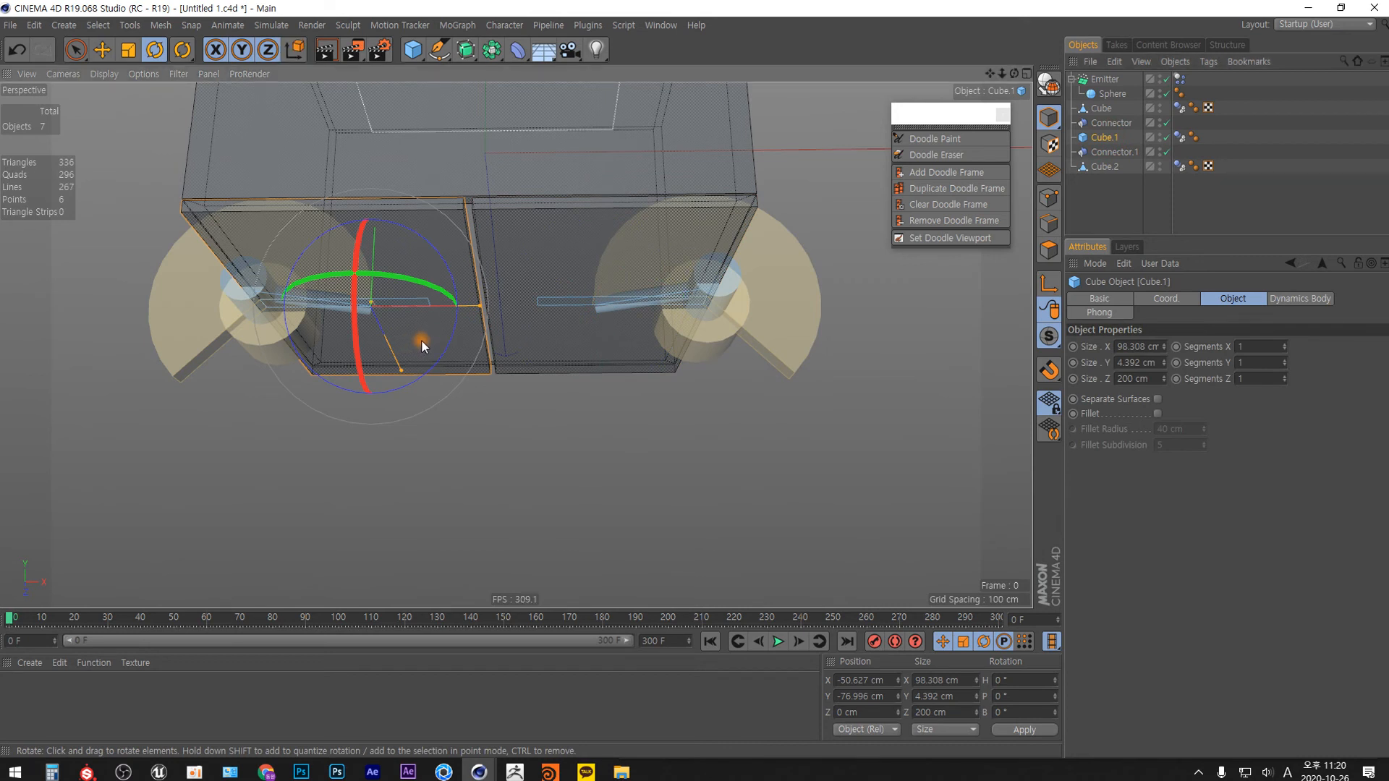
key("e")
left_click_drag(437, 279, 745, 396, "ctrl")
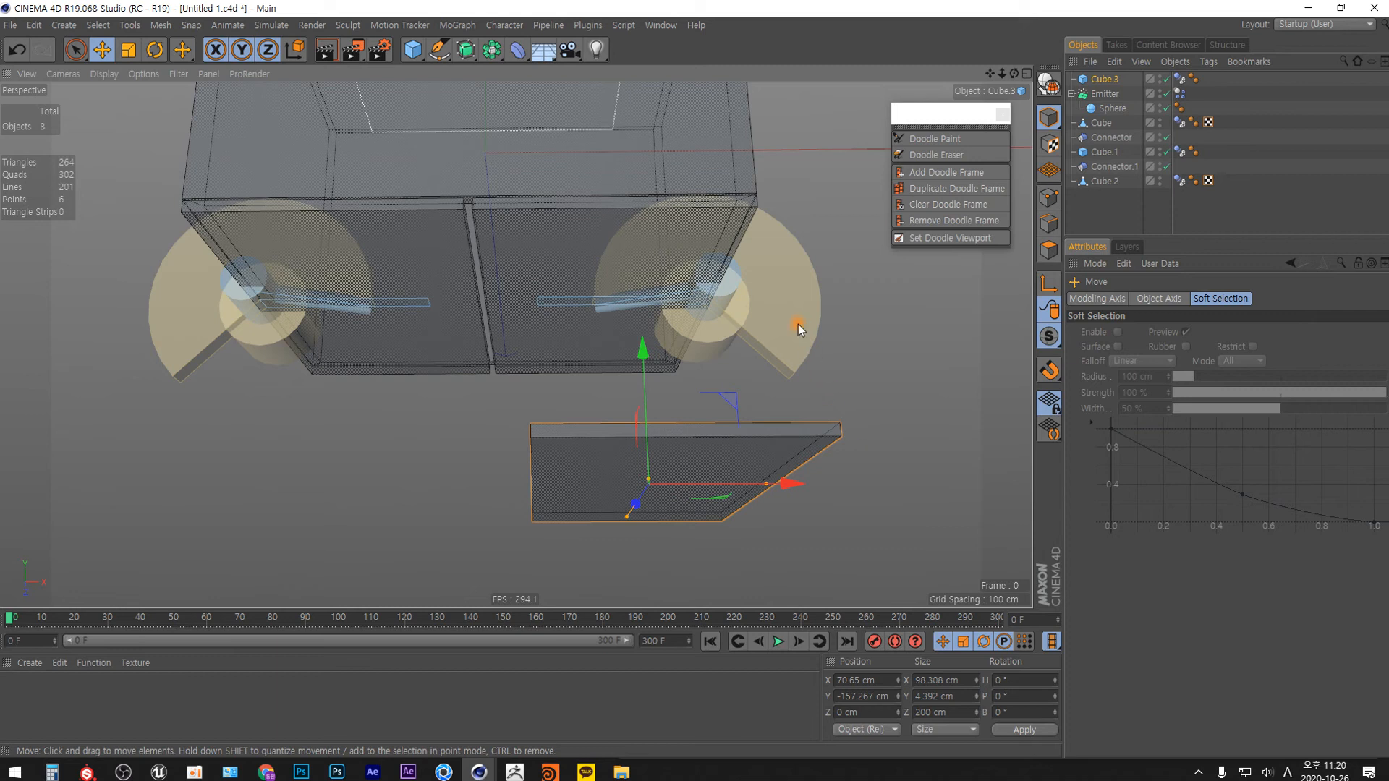
Sketch a red doodle arm extending outward from the Connector.1 hinge, and delete the doodle object.
left_click(940, 138)
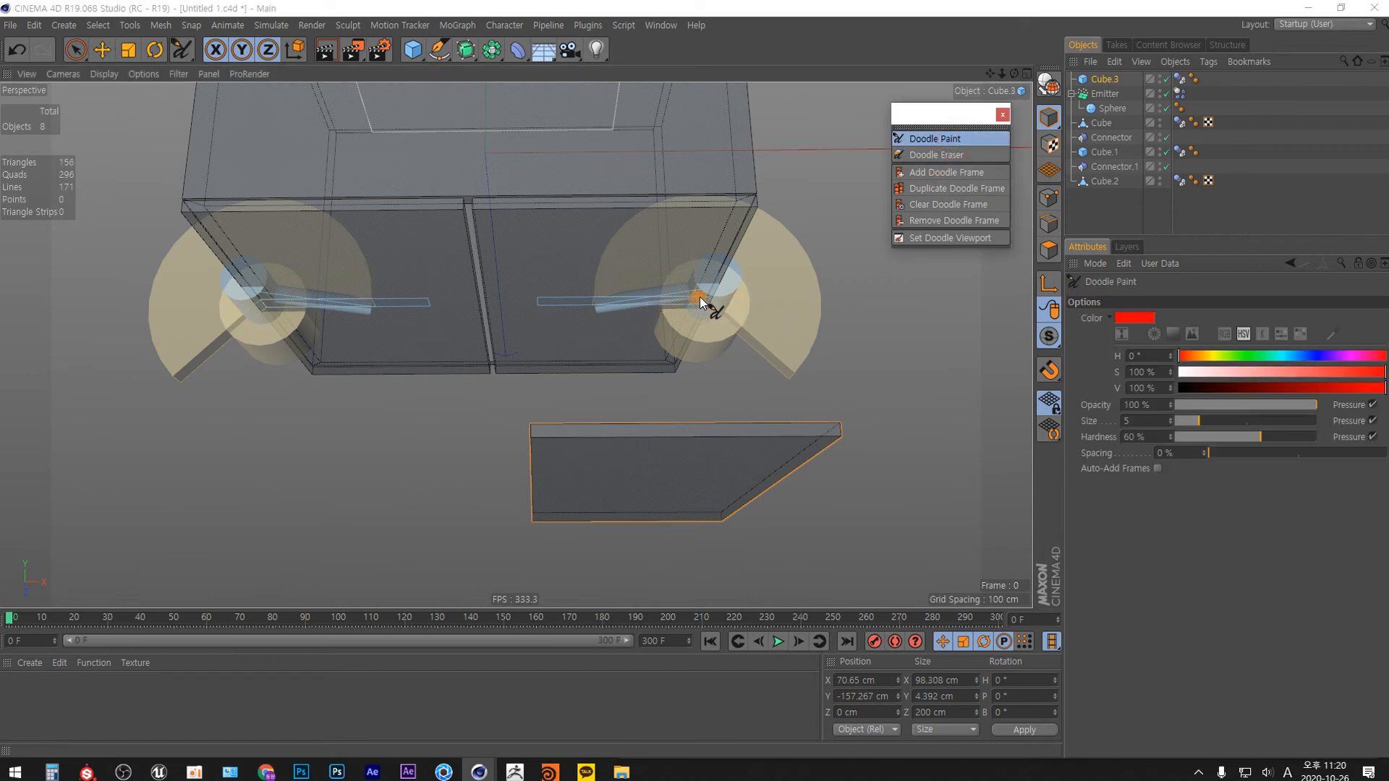
mouse_move(726, 300)
left_mouse_down()
mouse_move(713, 292)
mouse_move(717, 310)
mouse_move(879, 293)
left_mouse_up()
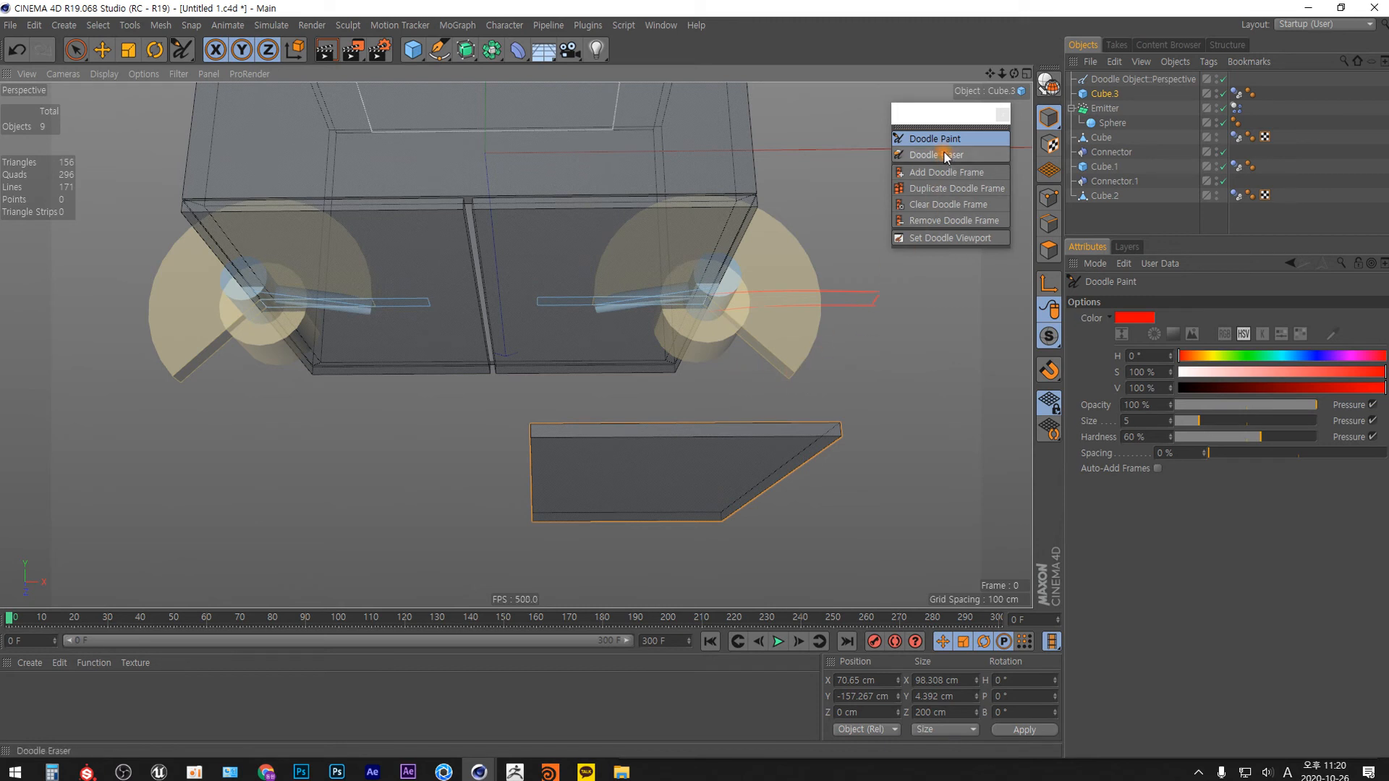
left_click(1101, 81)
key("Delete")
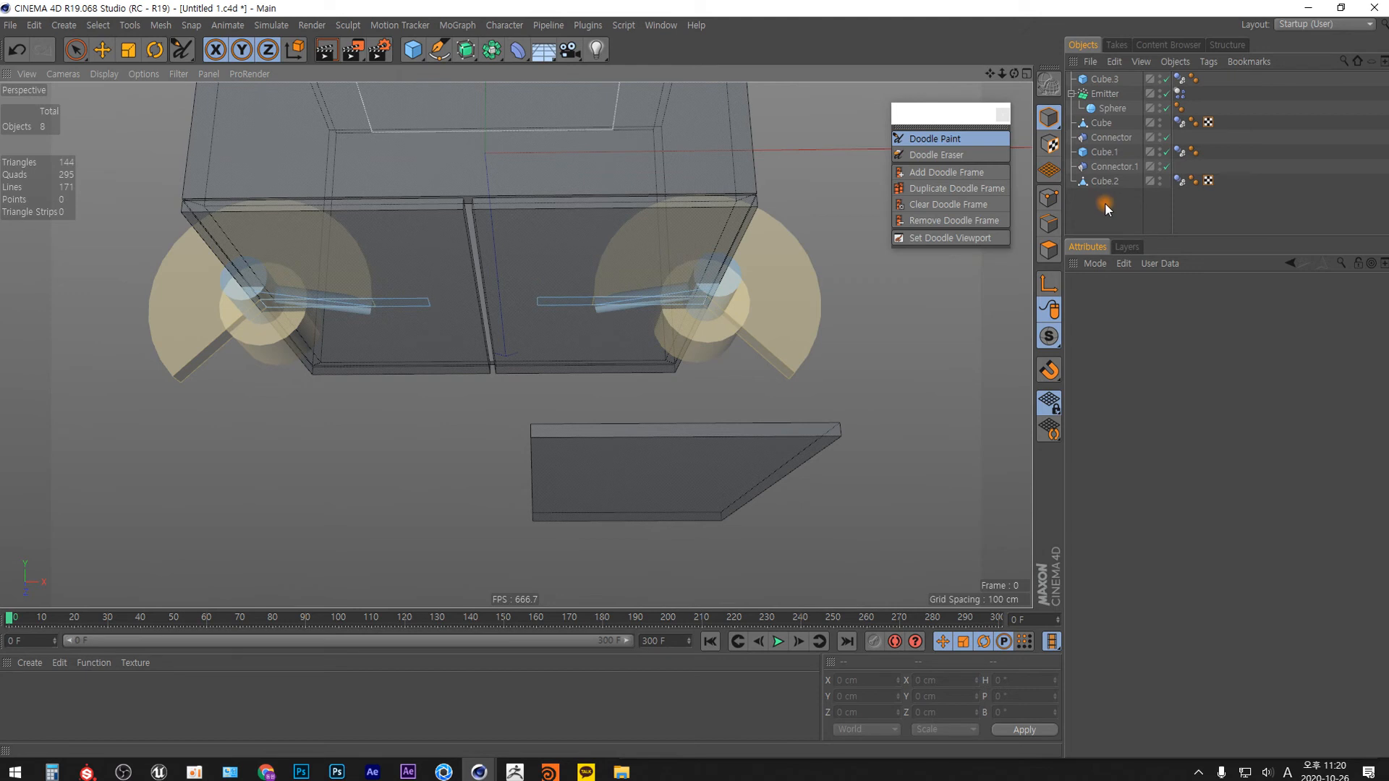
Delete the loose door copy below the box and the Cube.2 polygon door.
left_click(102, 50)
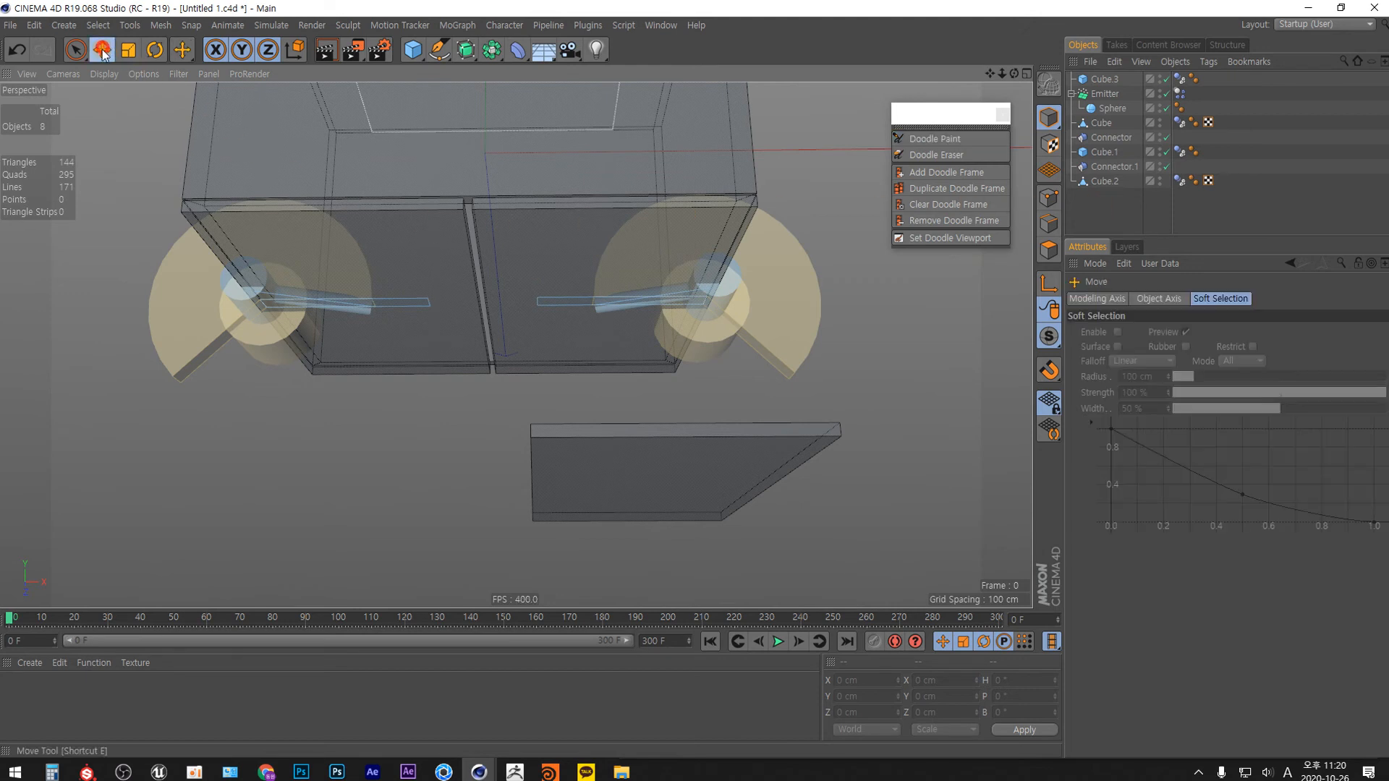
left_click(725, 486)
key("Delete")
left_click(600, 332)
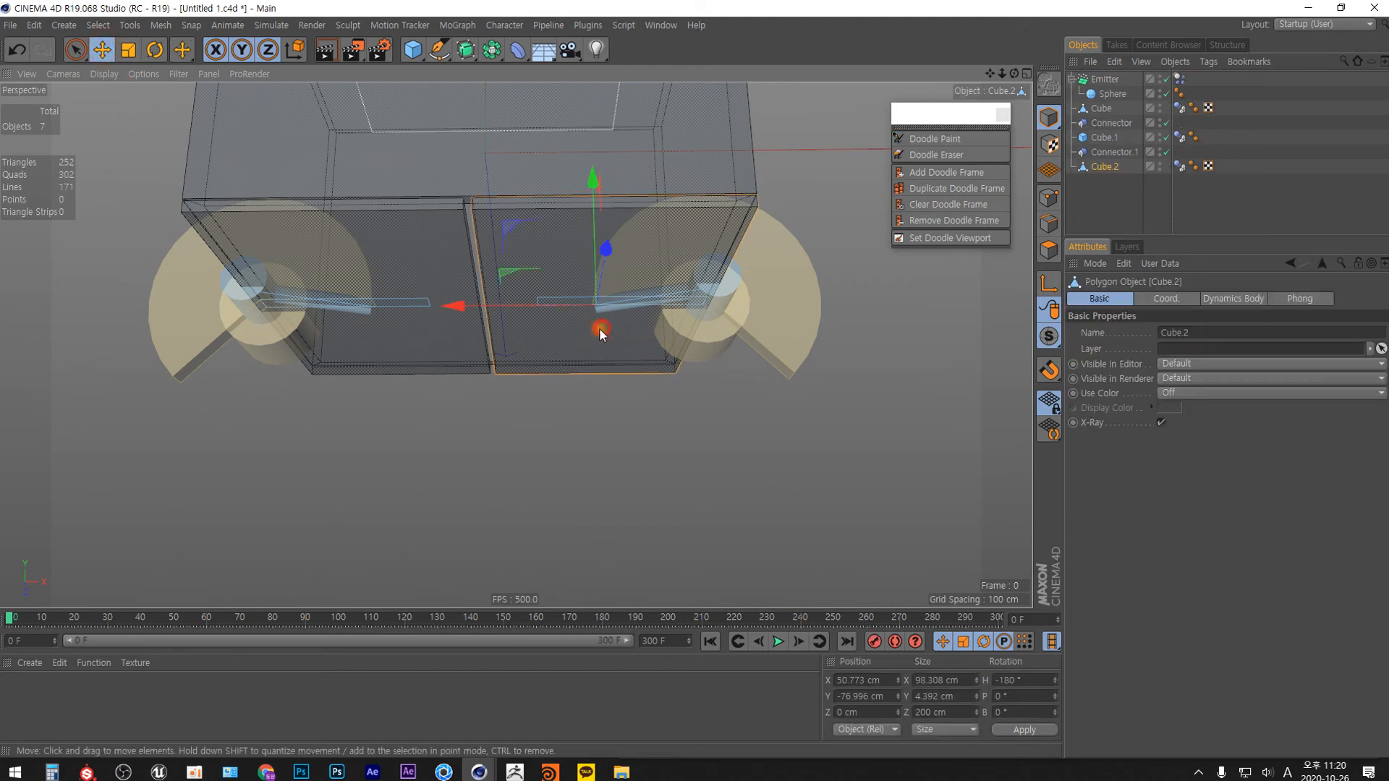
key("Delete")
Duplicate the Cube.1 door along X and rotate the copy to a 180° heading.
left_click(450, 331)
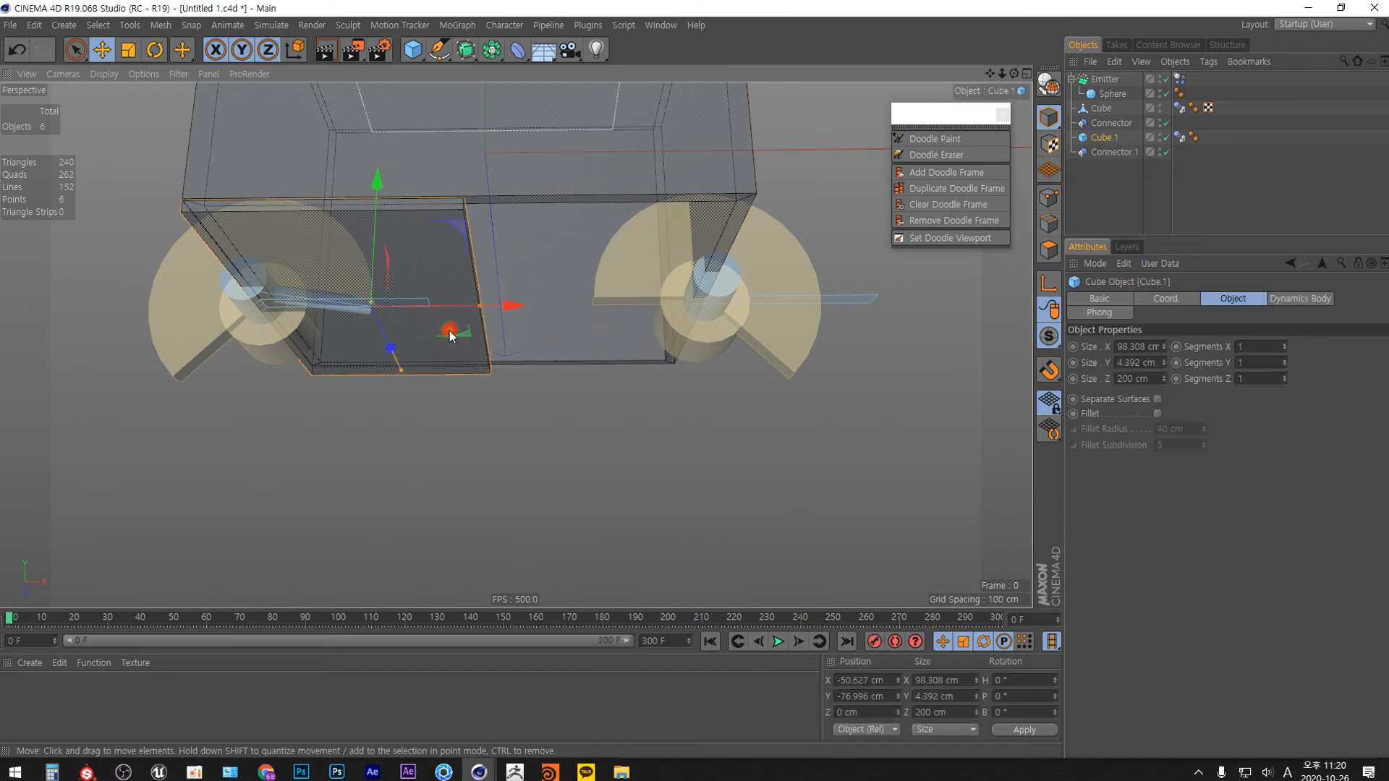
left_click_drag(506, 306, 621, 302, "ctrl")
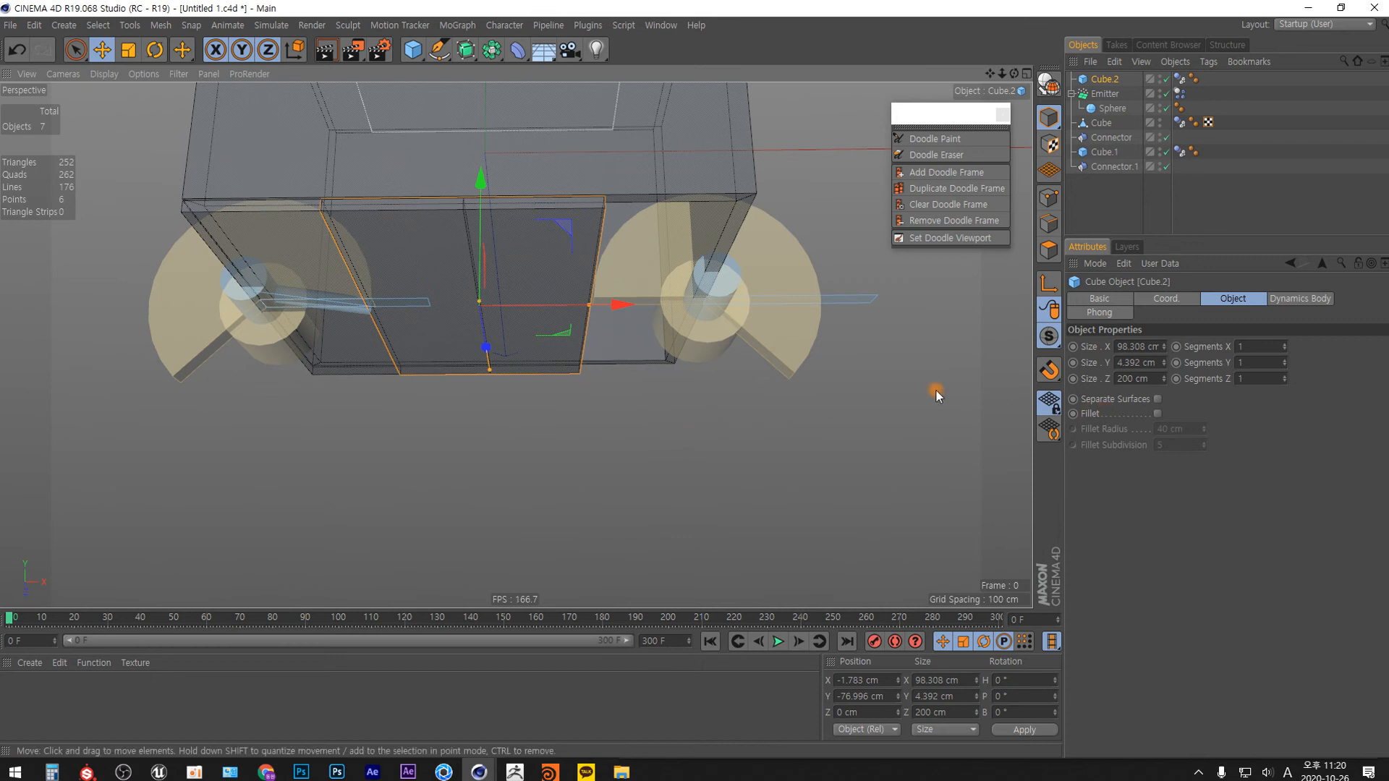
key("r")
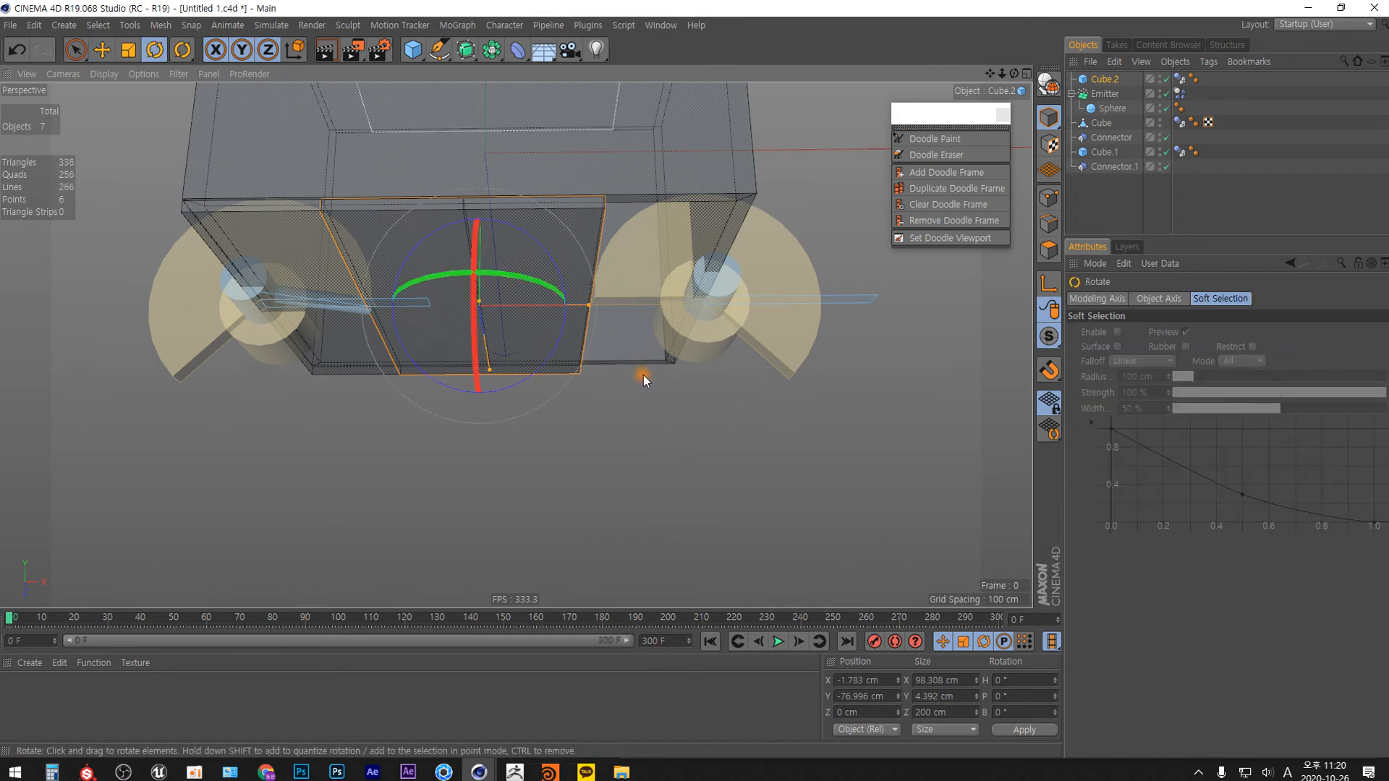
left_click_drag(505, 275, 445, 362)
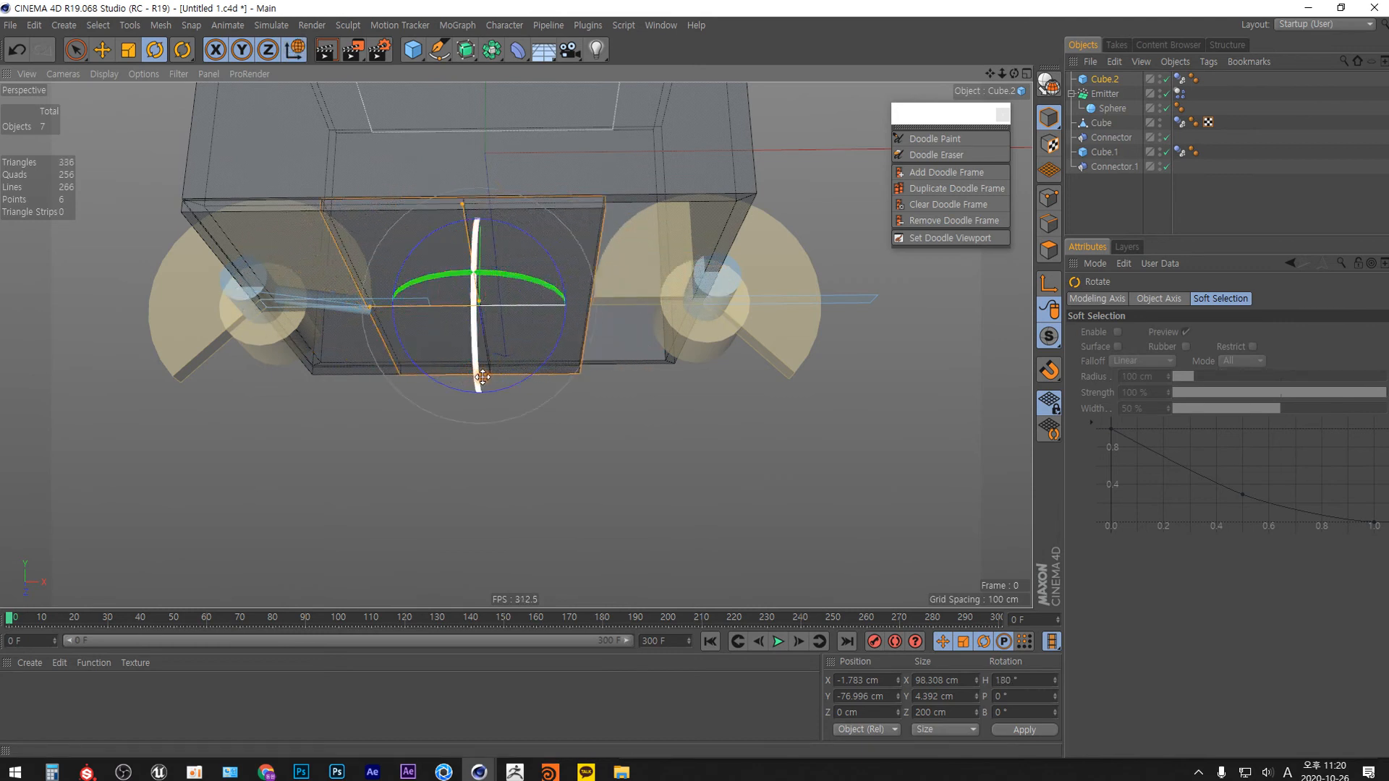
Move the rotated door copy along X to about 49.3 cm and clear the selection.
key("e")
left_click_drag(418, 308, 544, 313)
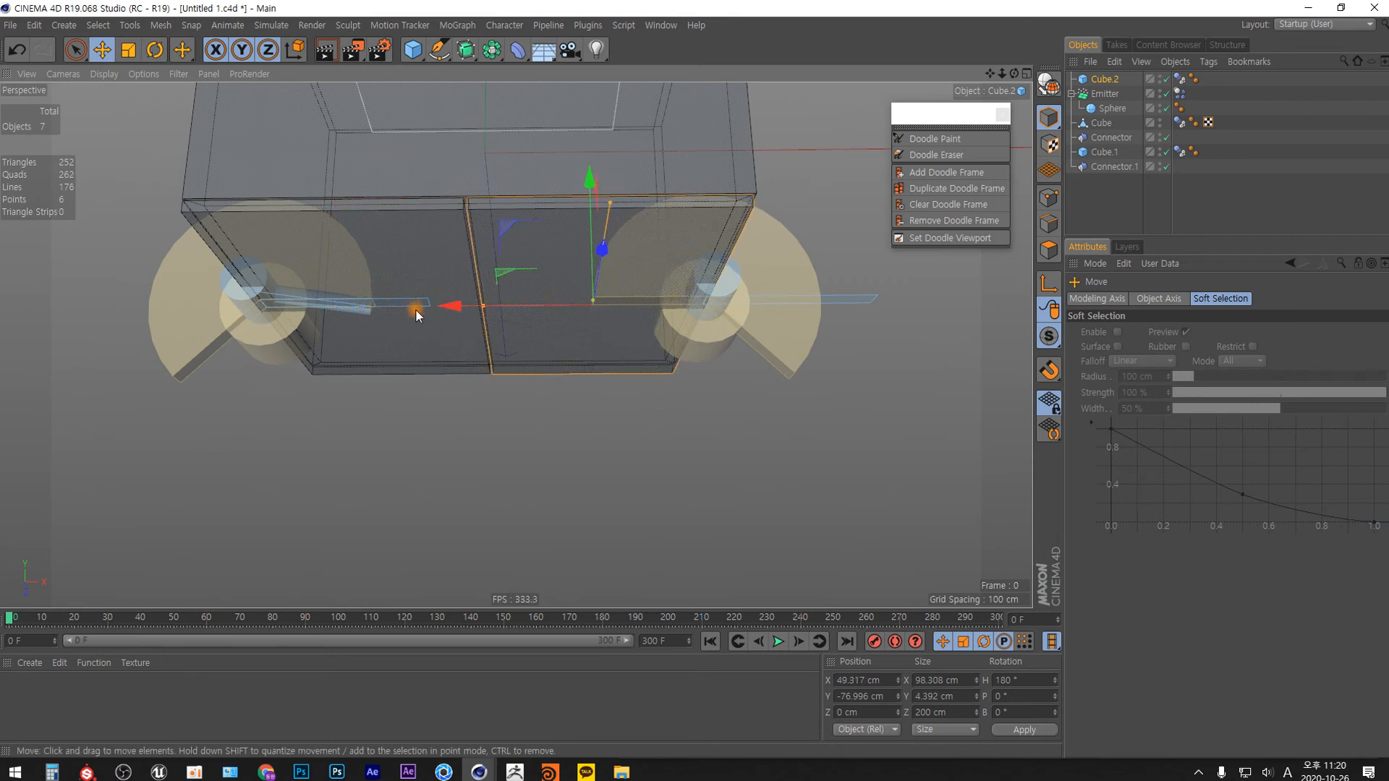
left_click(611, 437)
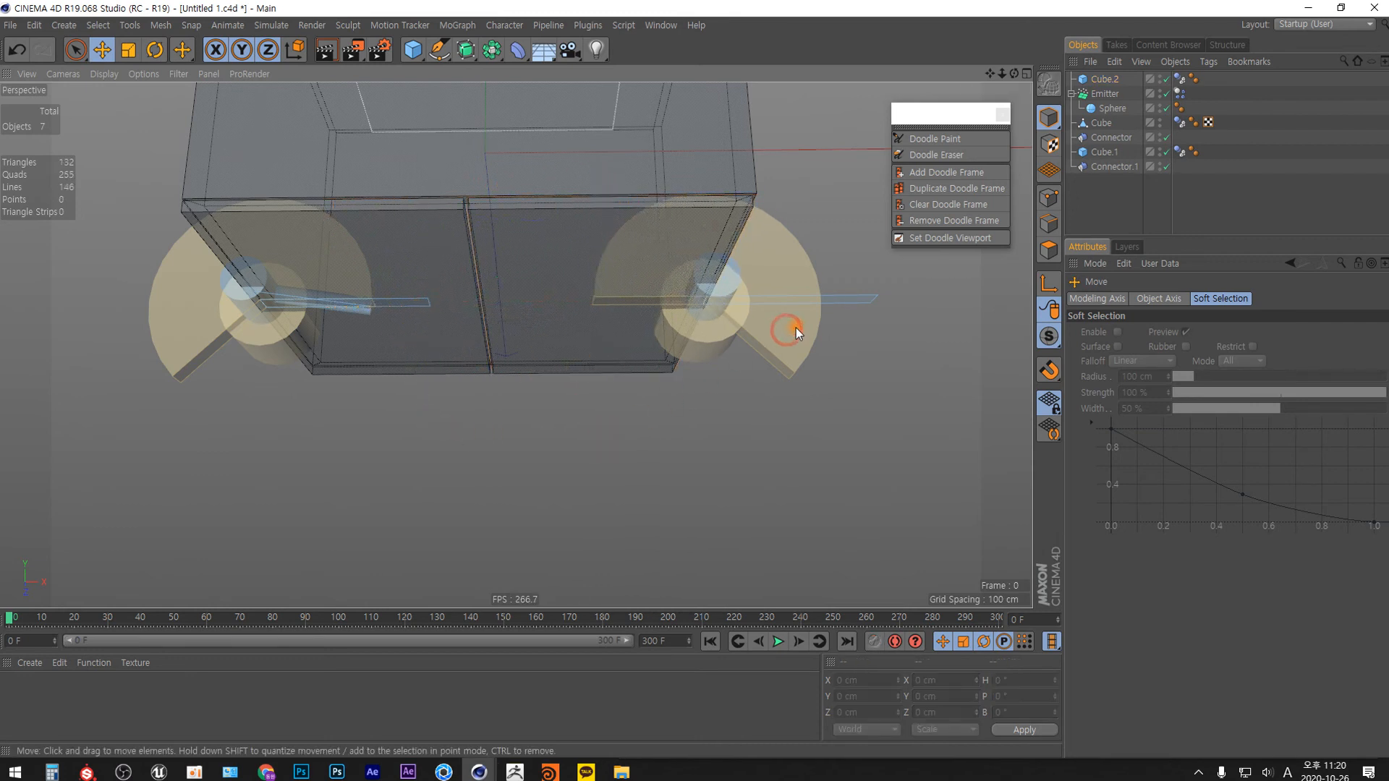
Assign the new Cube.2 door as Object B of the existing Connector.1.
left_click(1112, 168)
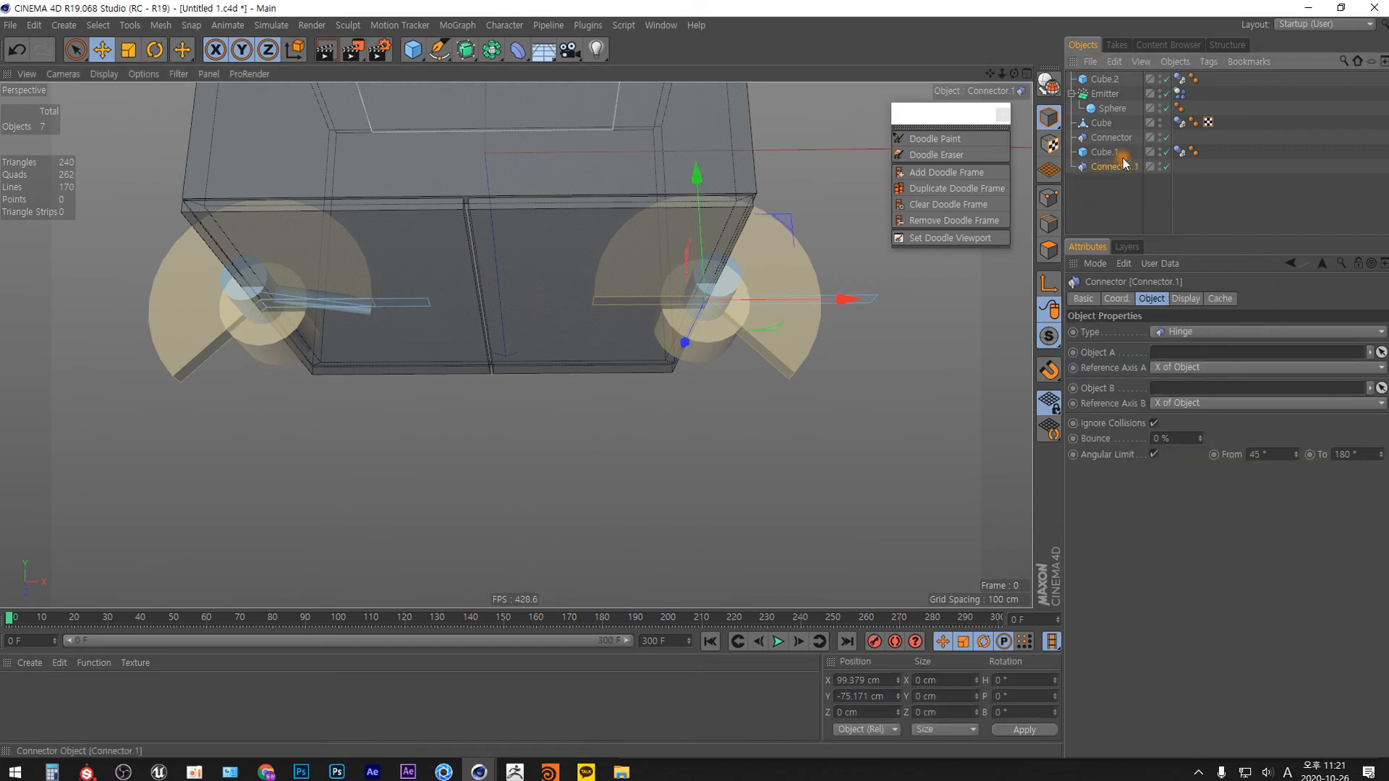
left_click_drag(1105, 79, 1201, 389)
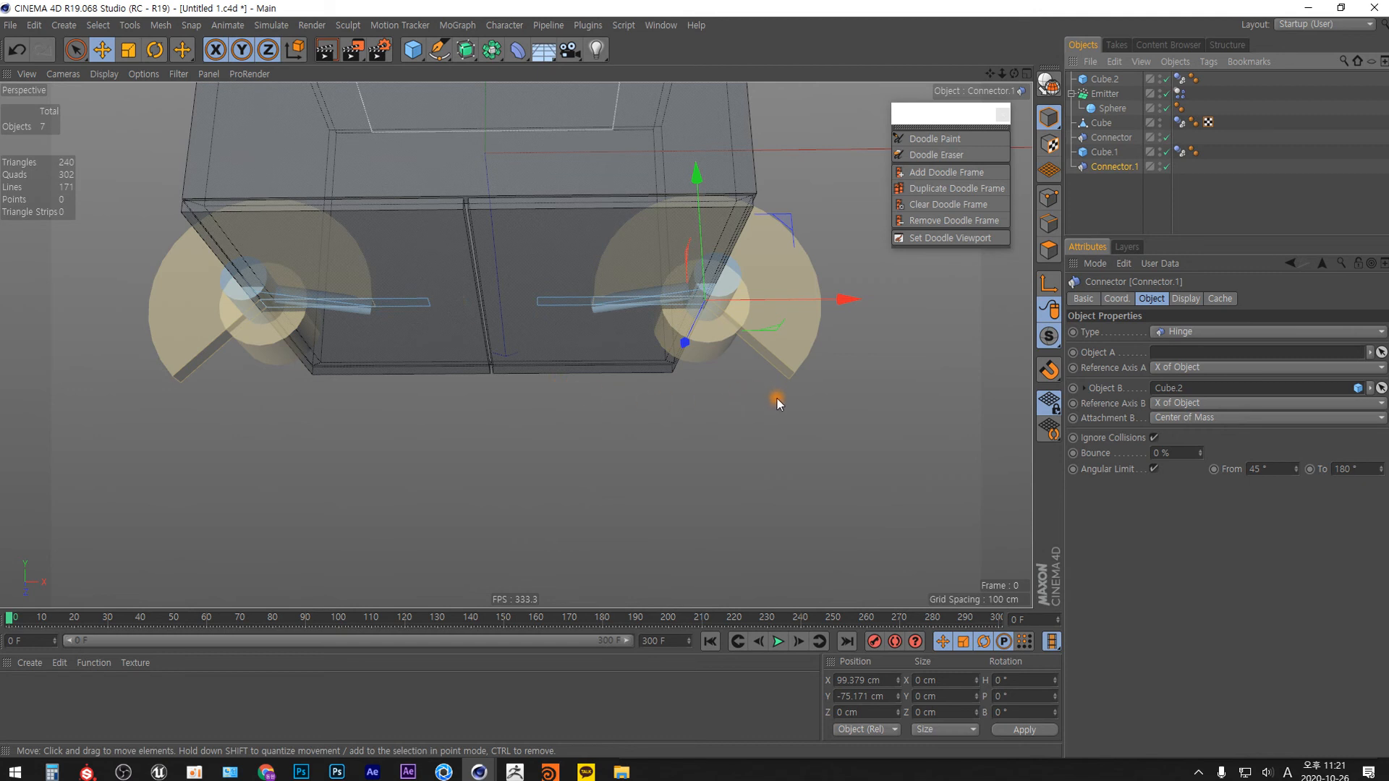
left_click(791, 361)
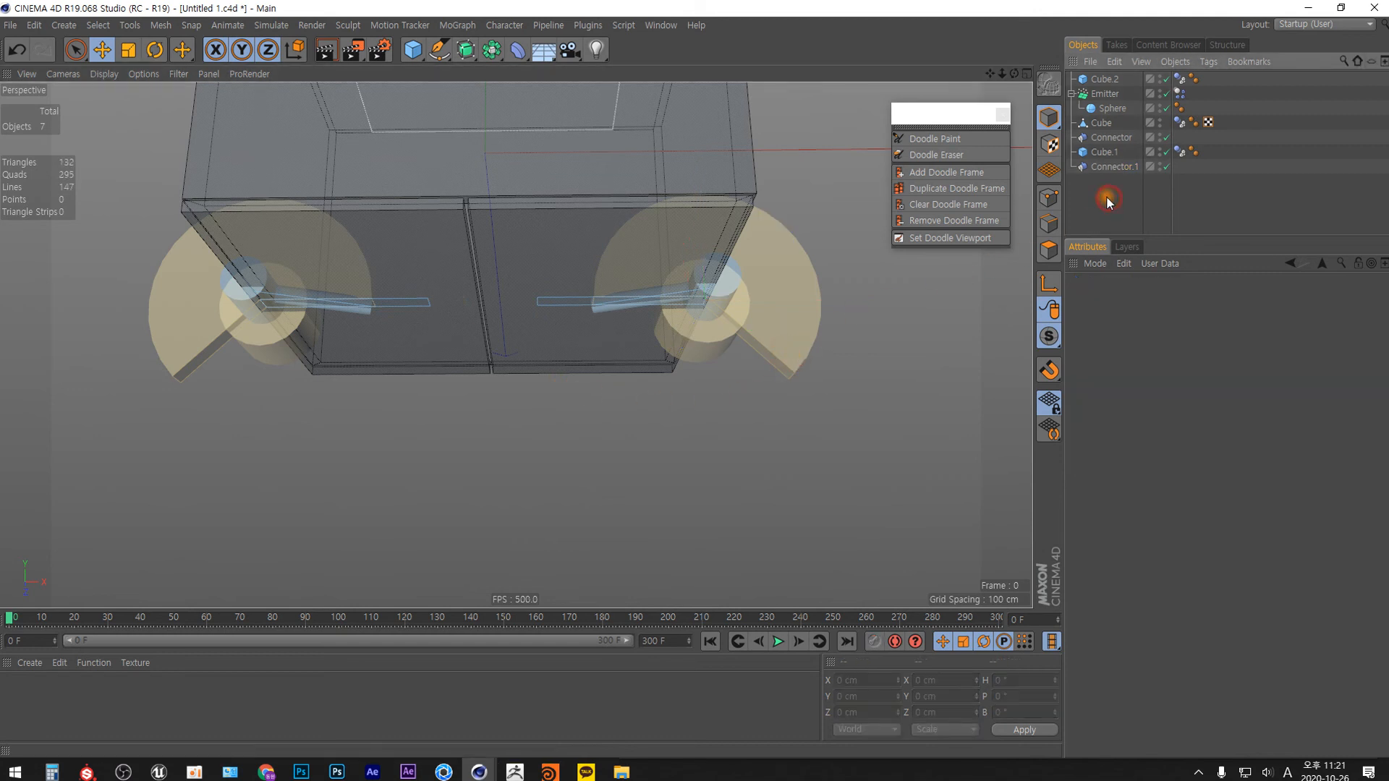
Replace Connector.1 with a copy of the Connector hinge moved along X to about 98.2 cm.
left_click(1112, 166)
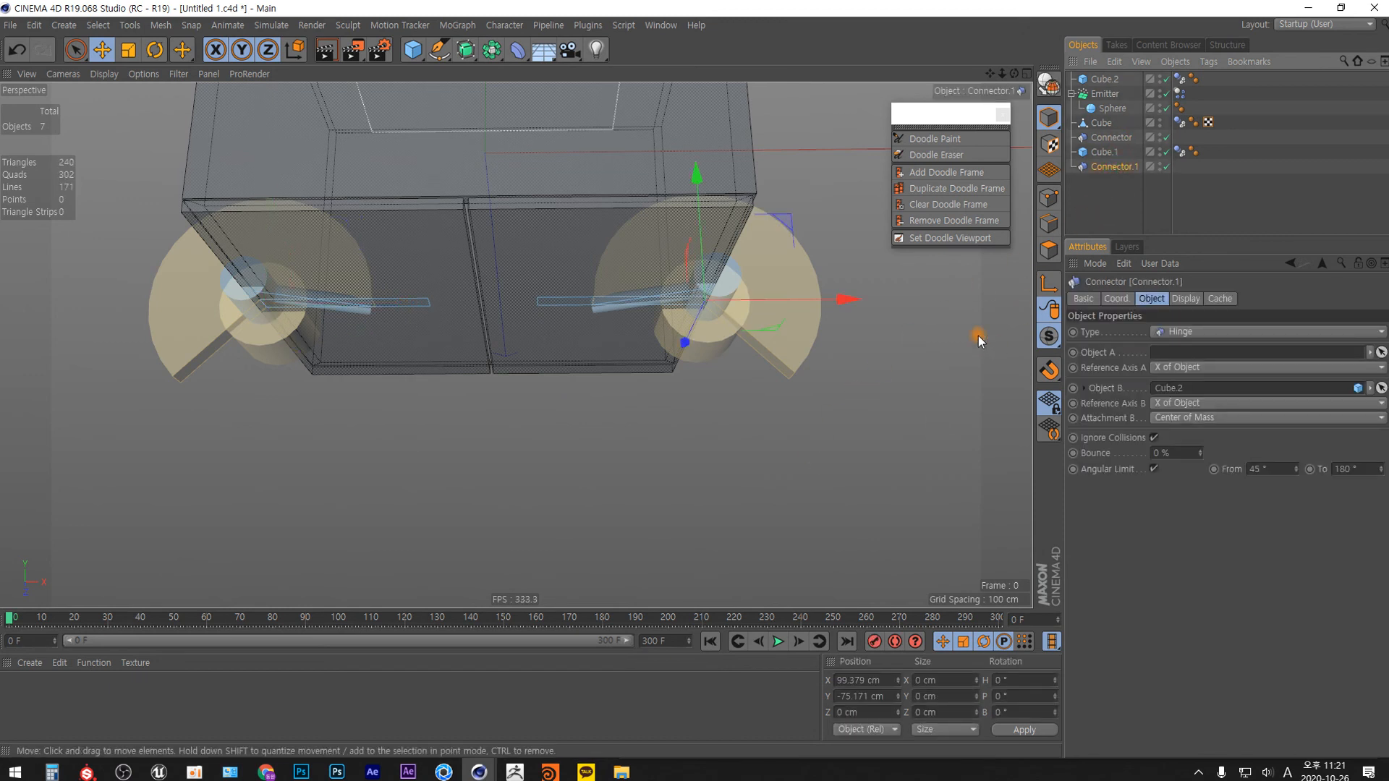
key("Delete")
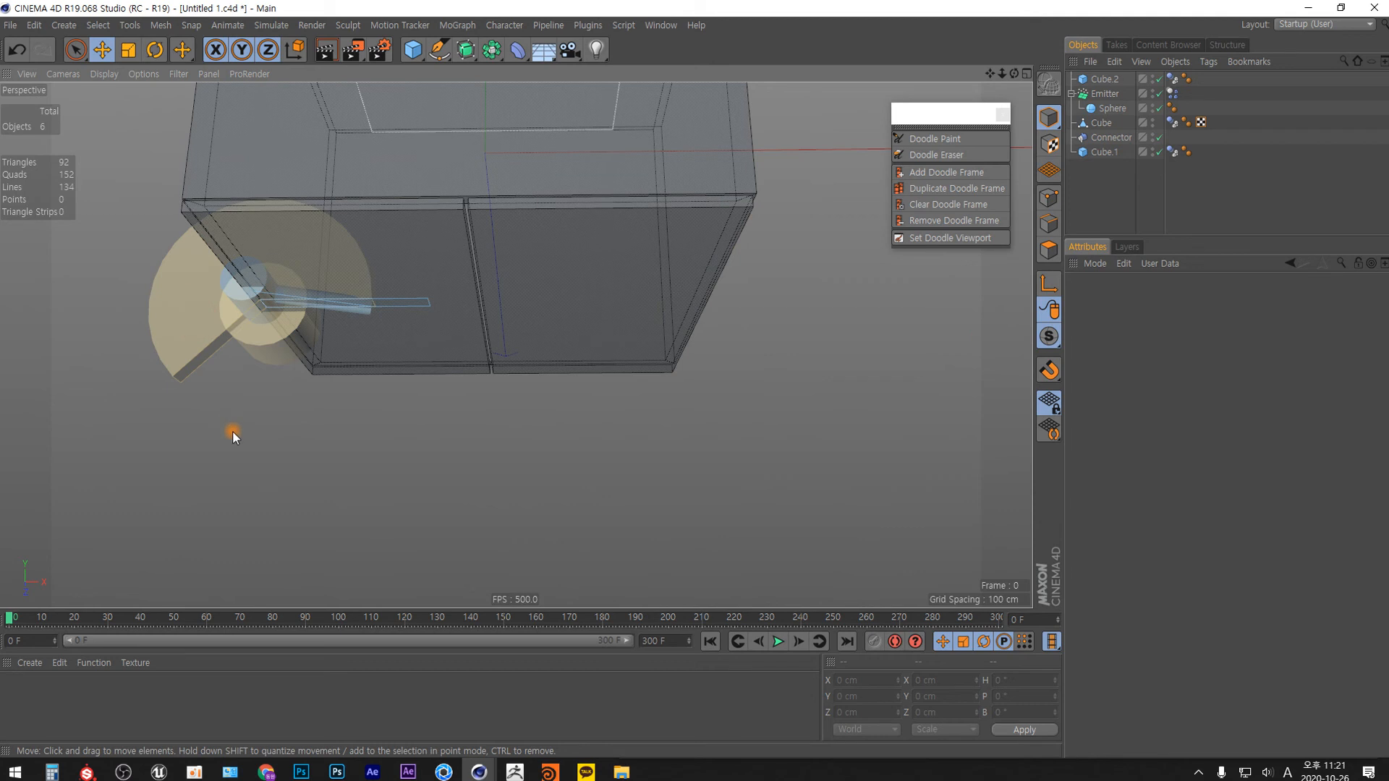
left_click(1111, 138)
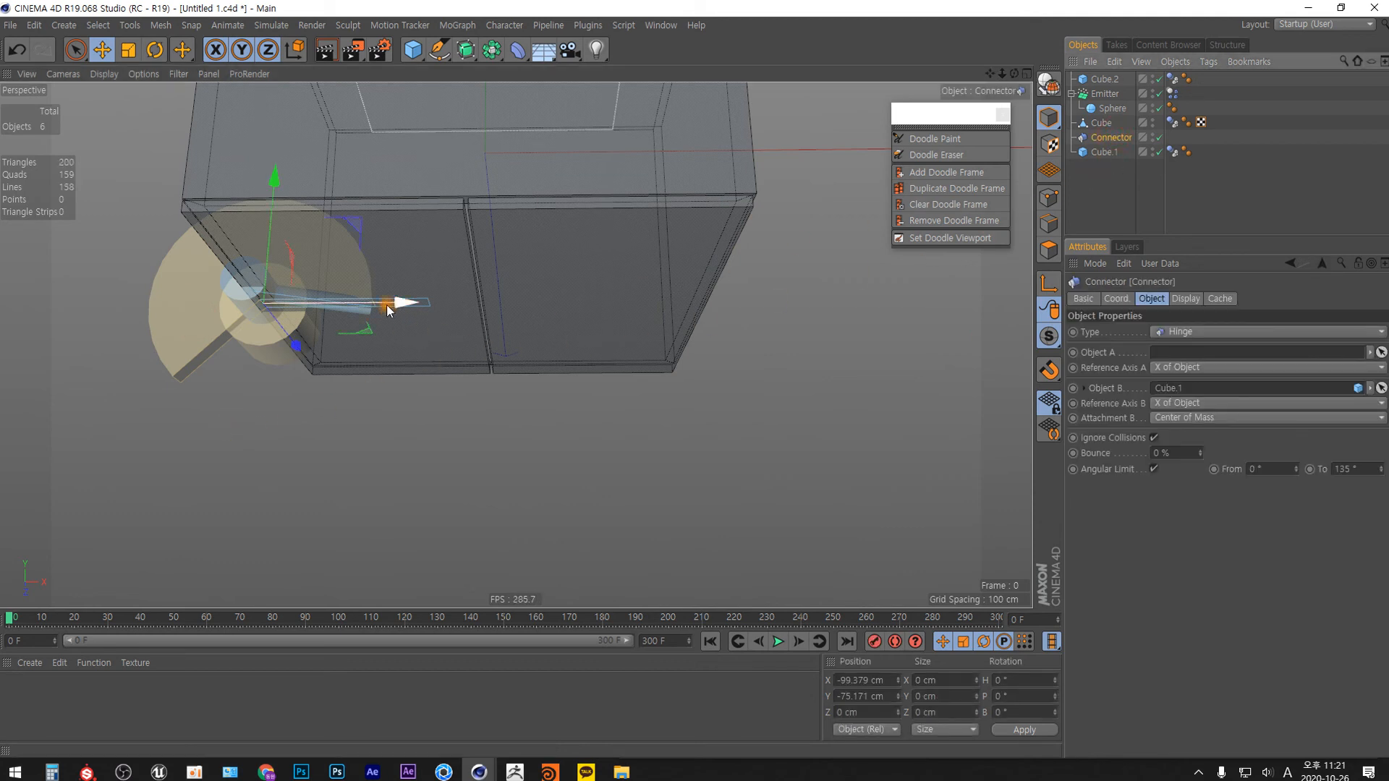
left_click_drag(387, 307, 825, 306, "ctrl")
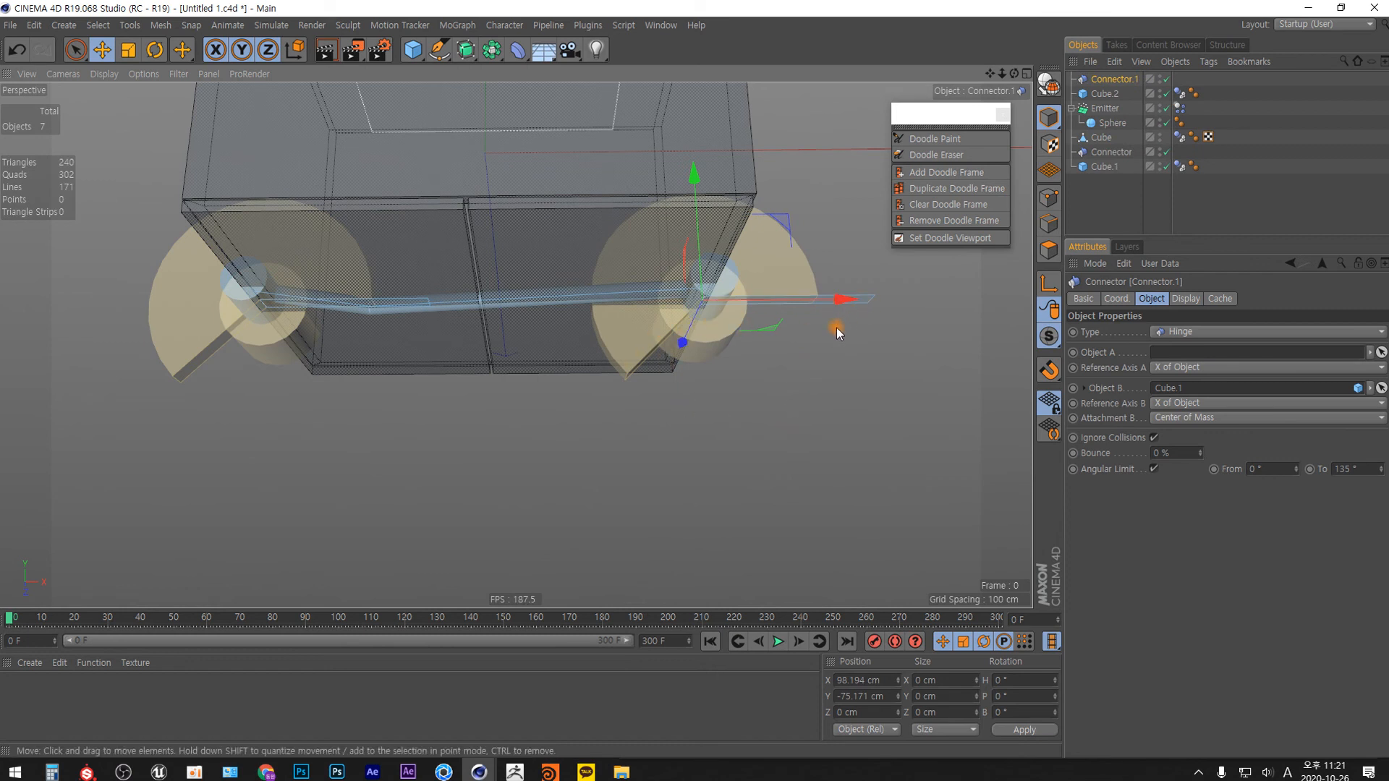
Assign Cube.2 as Object B of the new Connector.1 and set its angular limit from 45° to 180°.
left_click_drag(1105, 93, 1190, 388)
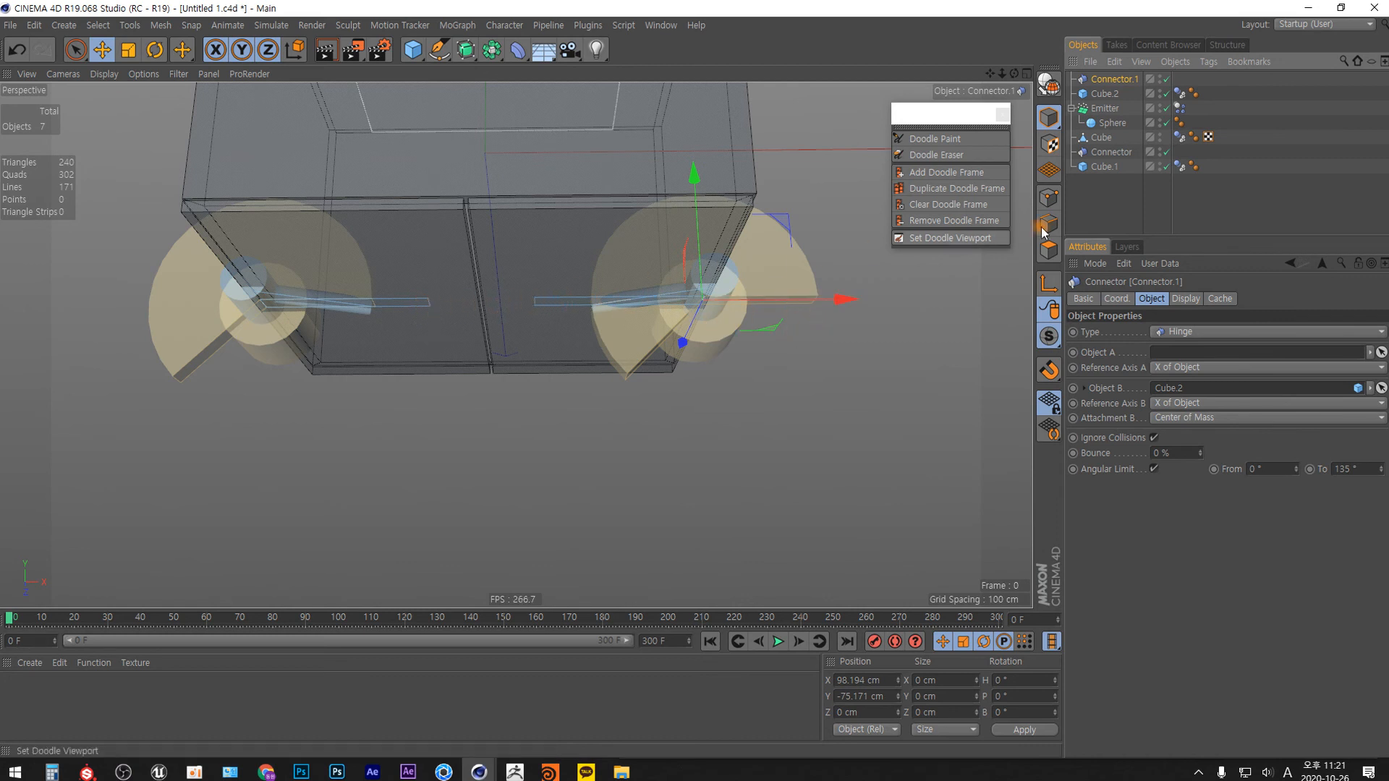
left_click(1122, 76)
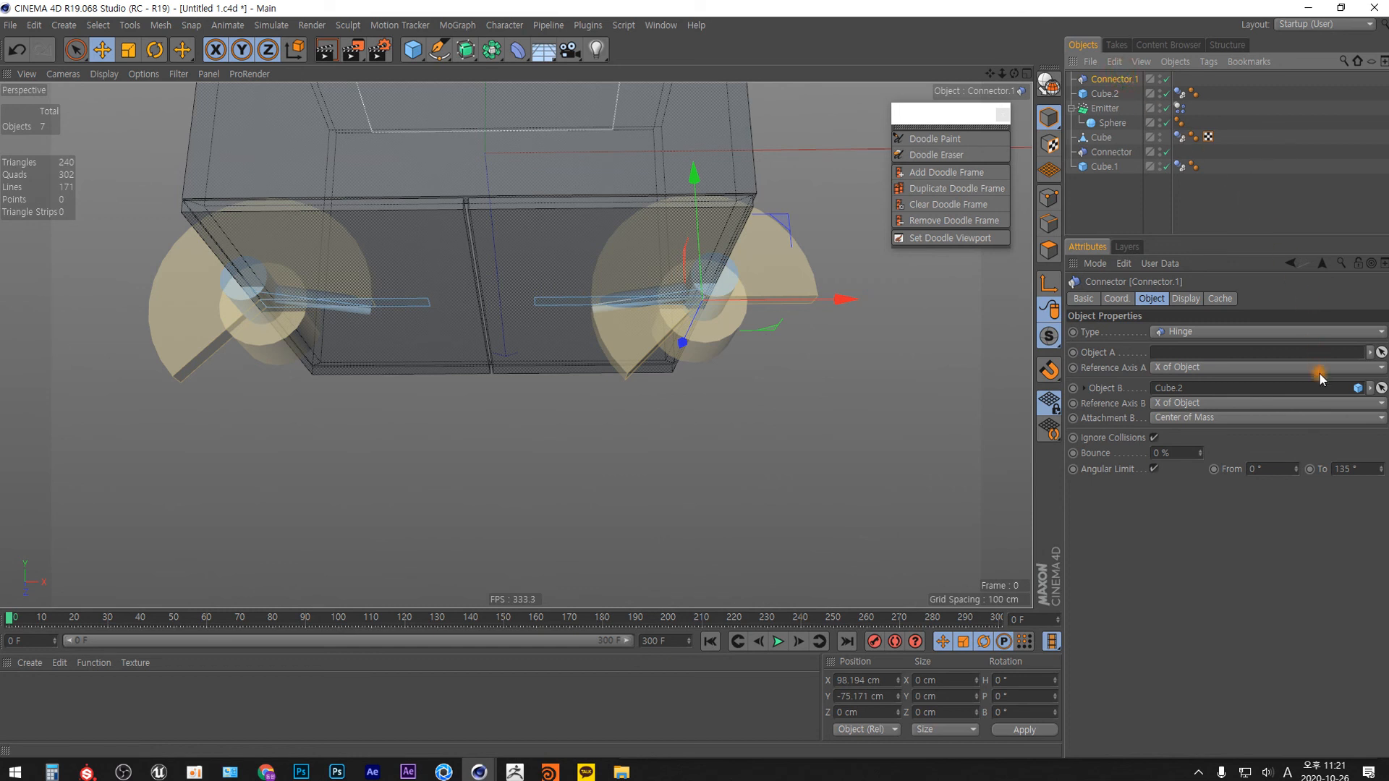
left_click_drag(1295, 468, 1299, 437)
left_click(1279, 468)
type("45")
key("Return")
left_click(1363, 474)
type("180")
key("Return")
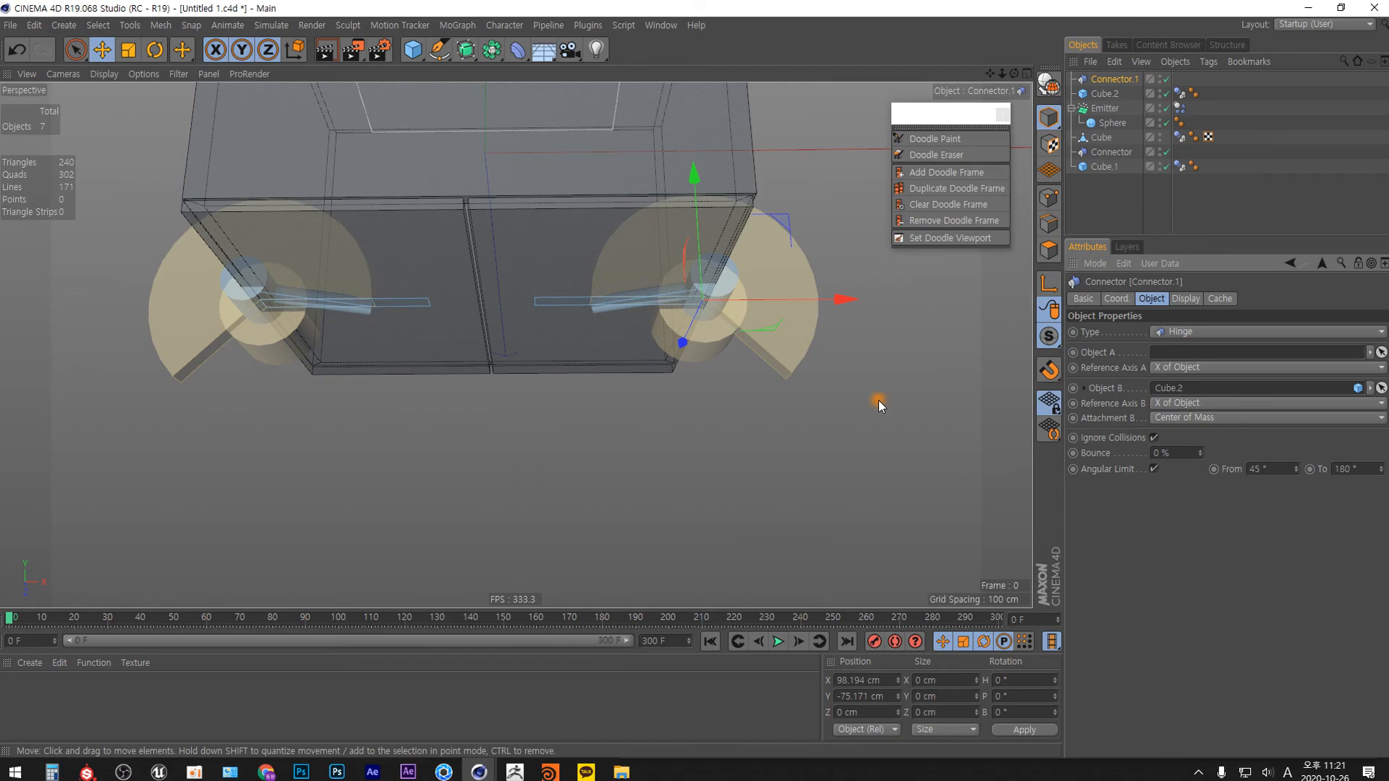
Play the simulation to check how both doors swing on their hinges, and stop it.
left_click(778, 642)
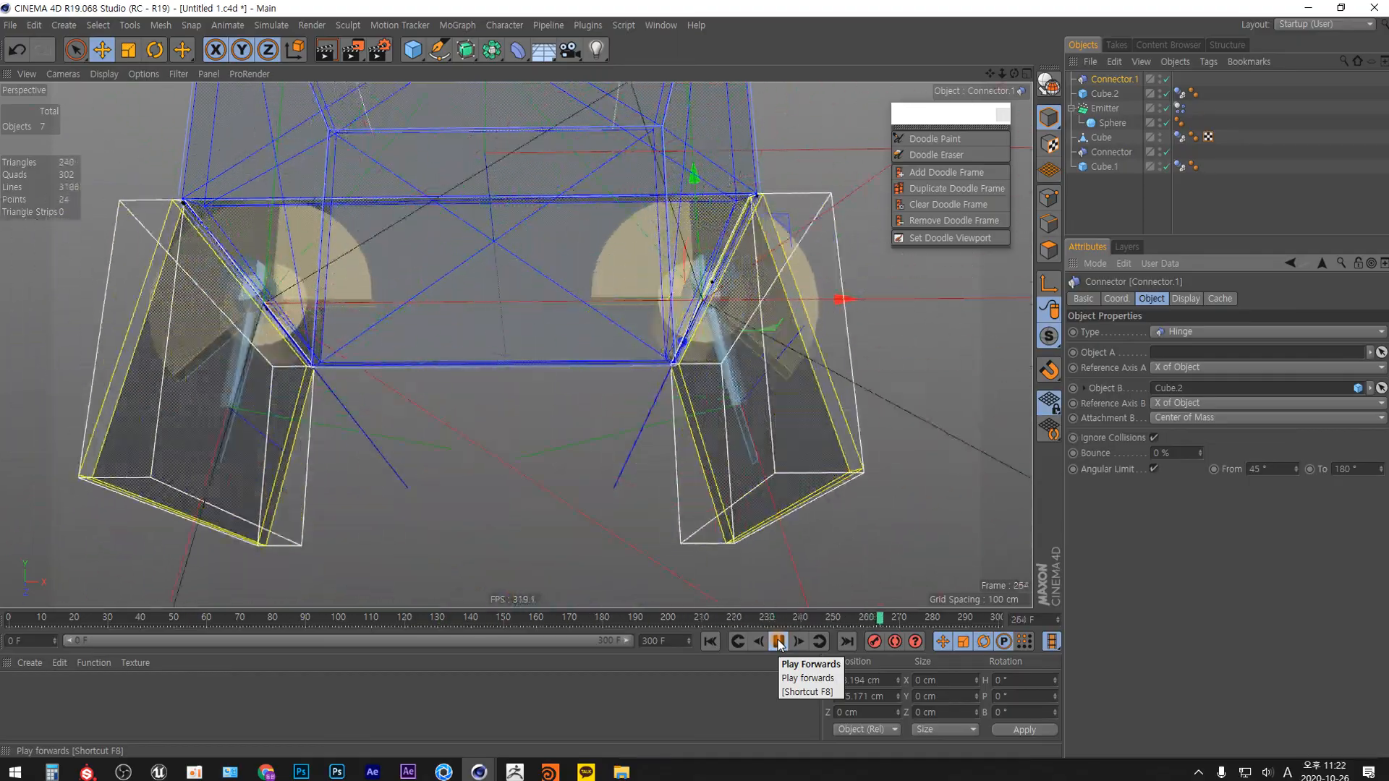
left_click(779, 642)
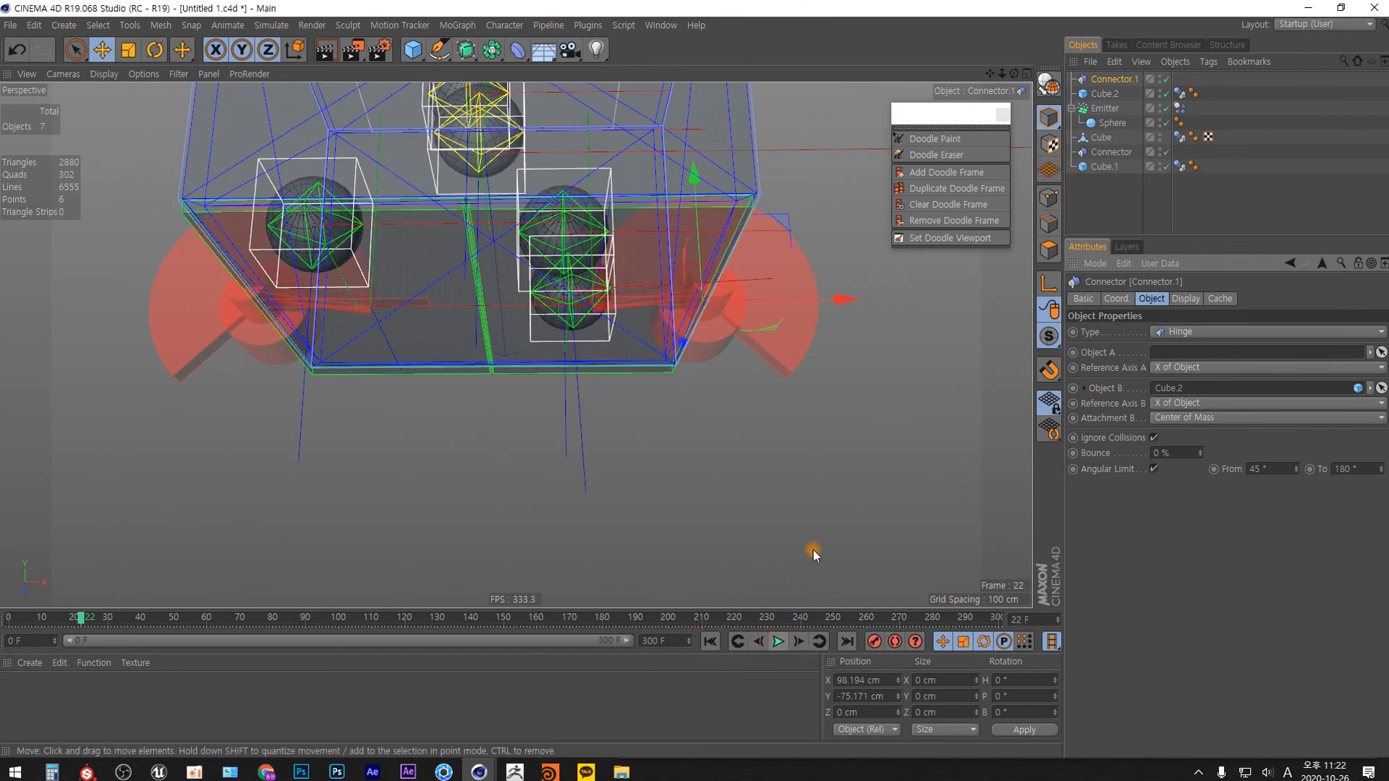
Hide the Emitter and disable the dynamics visualization in the project settings.
left_click(1161, 107)
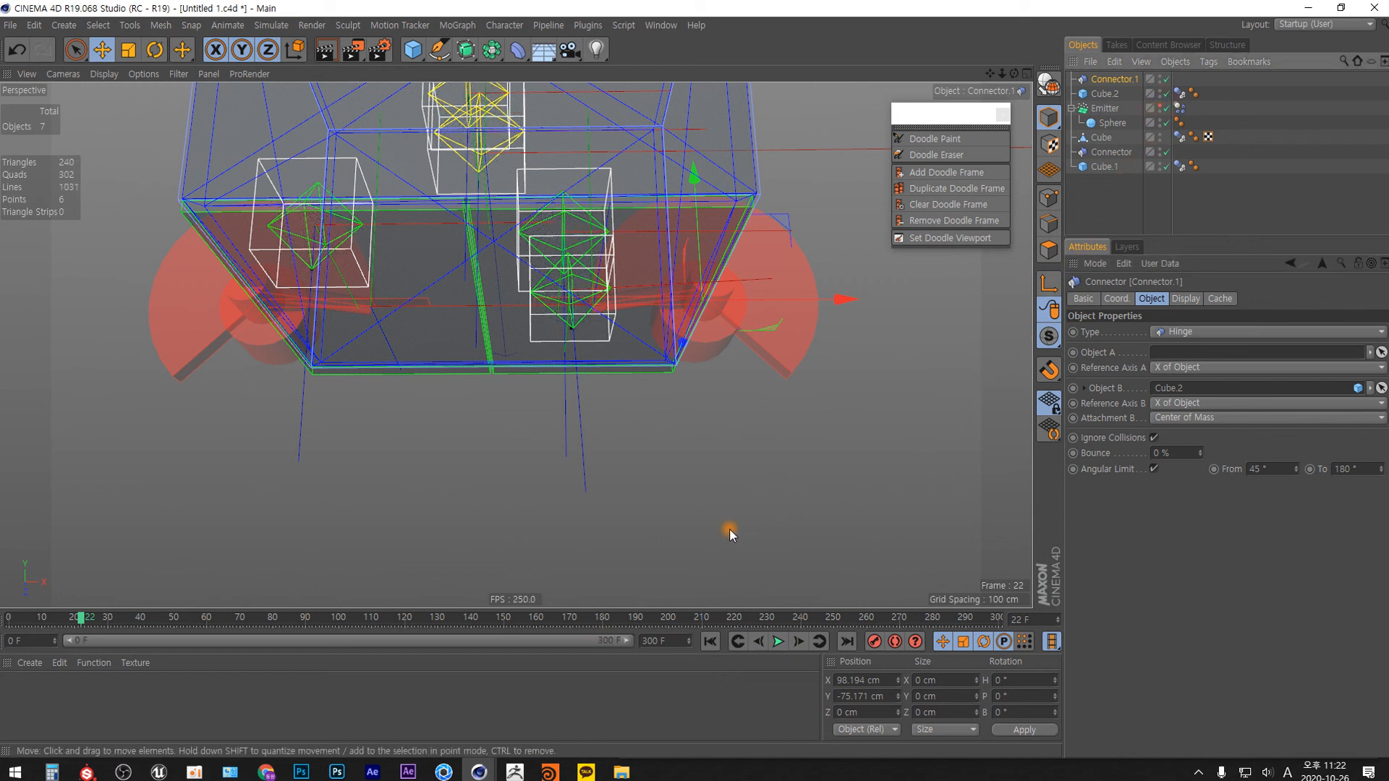
key("ctrl+d")
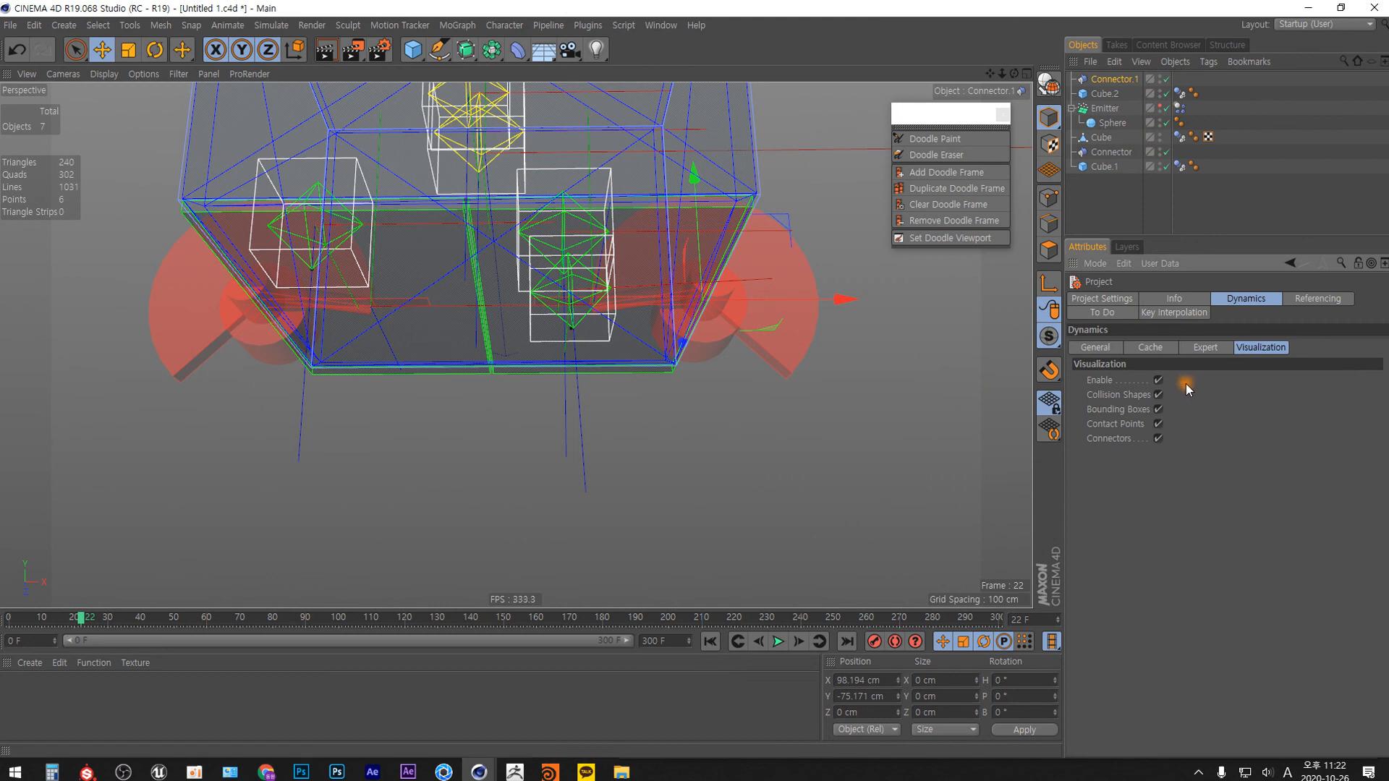
left_click(1159, 380)
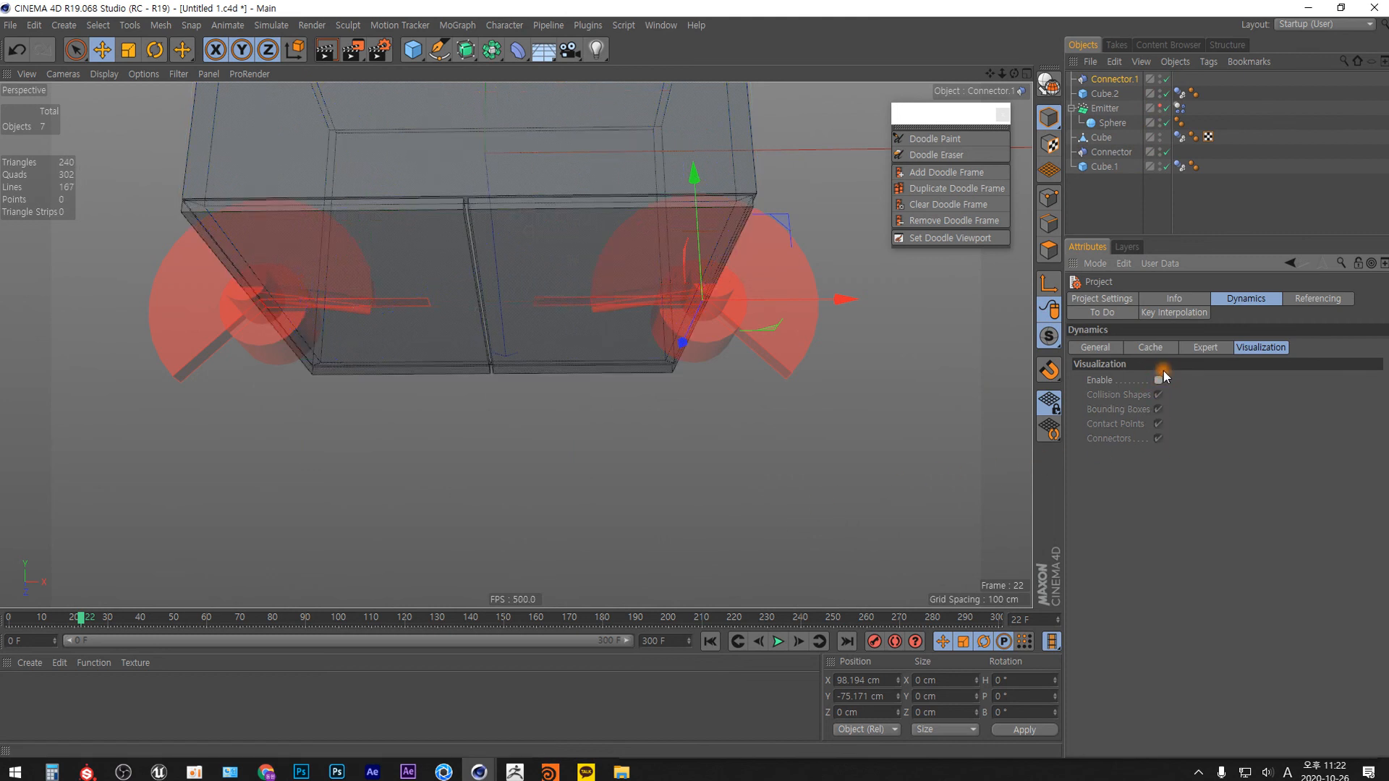
Set the upper angular limit of the Connector hinge for Cube.1 to 100°.
left_click(1111, 152)
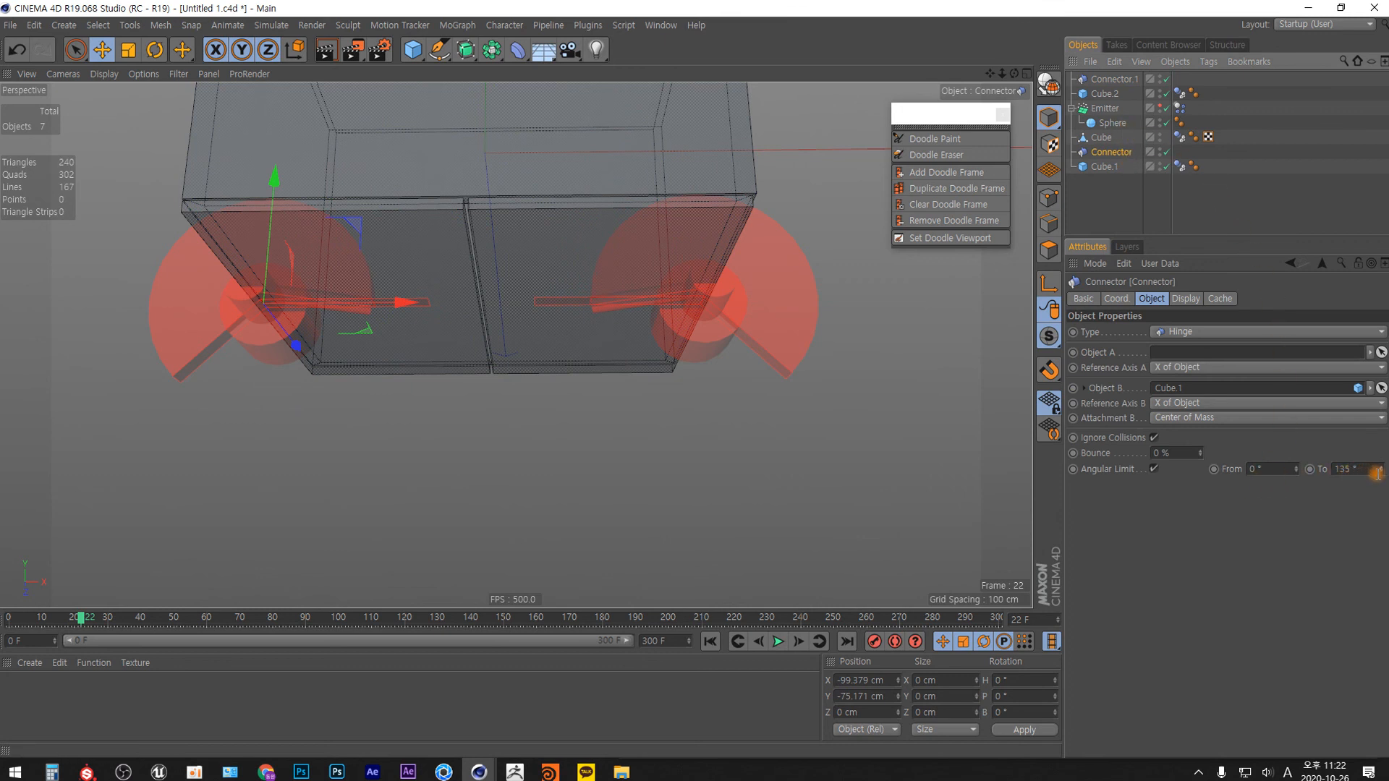
left_click_drag(1381, 474, 1242, 504)
type("100")
key("Return")
Set the lower angular limit of the Connector.1 hinge for Cube.2 to 80°.
left_click(1112, 79)
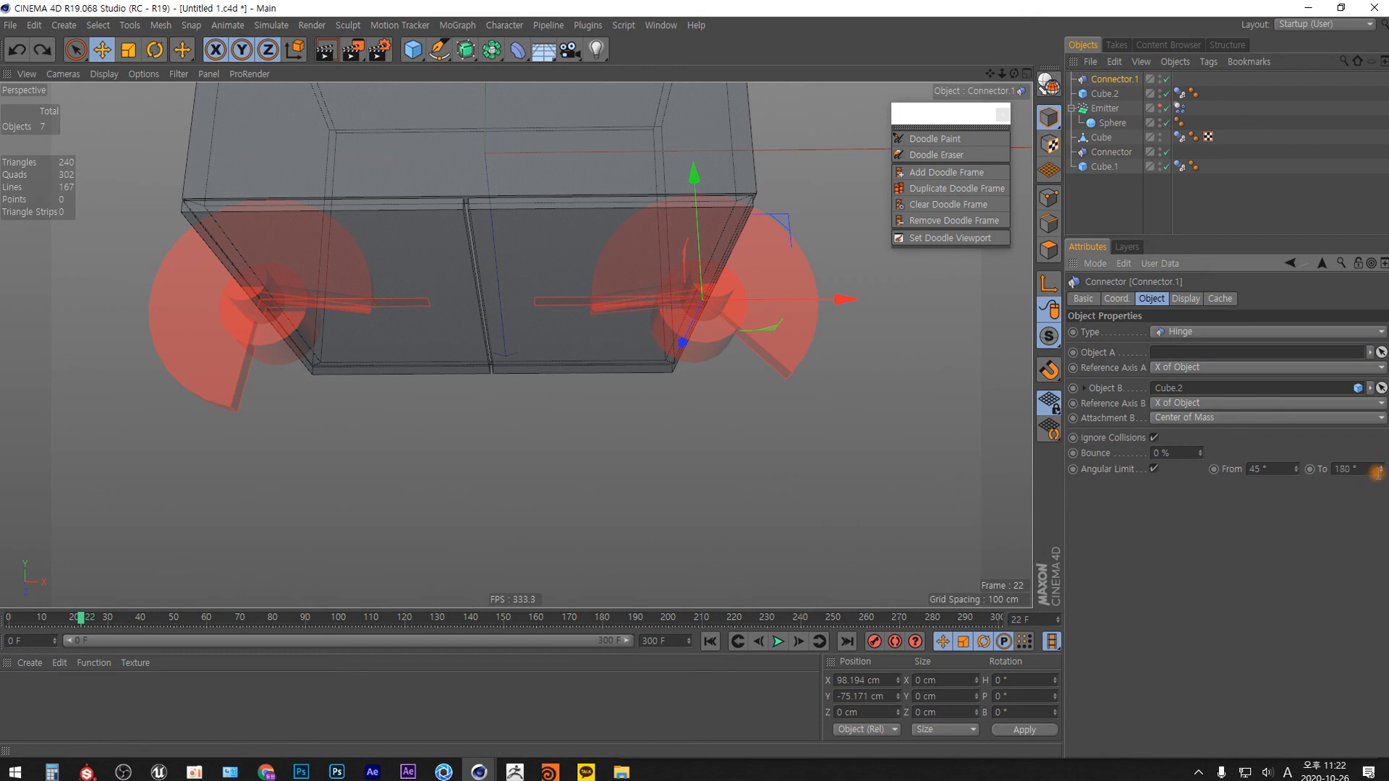
mouse_move(1294, 469)
left_mouse_down()
mouse_move(1294, 485)
mouse_move(1292, 442)
left_mouse_up()
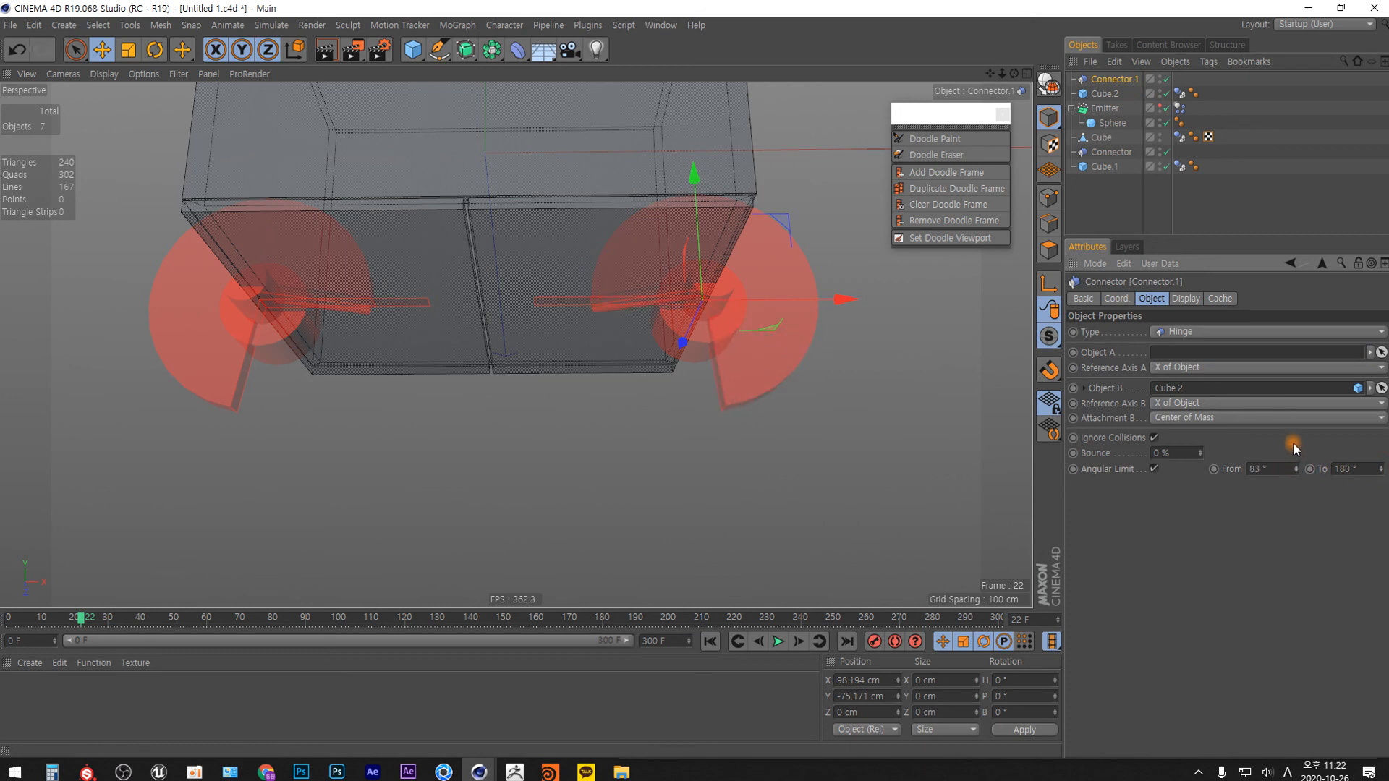
type("80")
key("Return")
Replay the simulation from the first frame to test the new angular limits, pausing at frame 200.
left_click(711, 641)
left_click(778, 641)
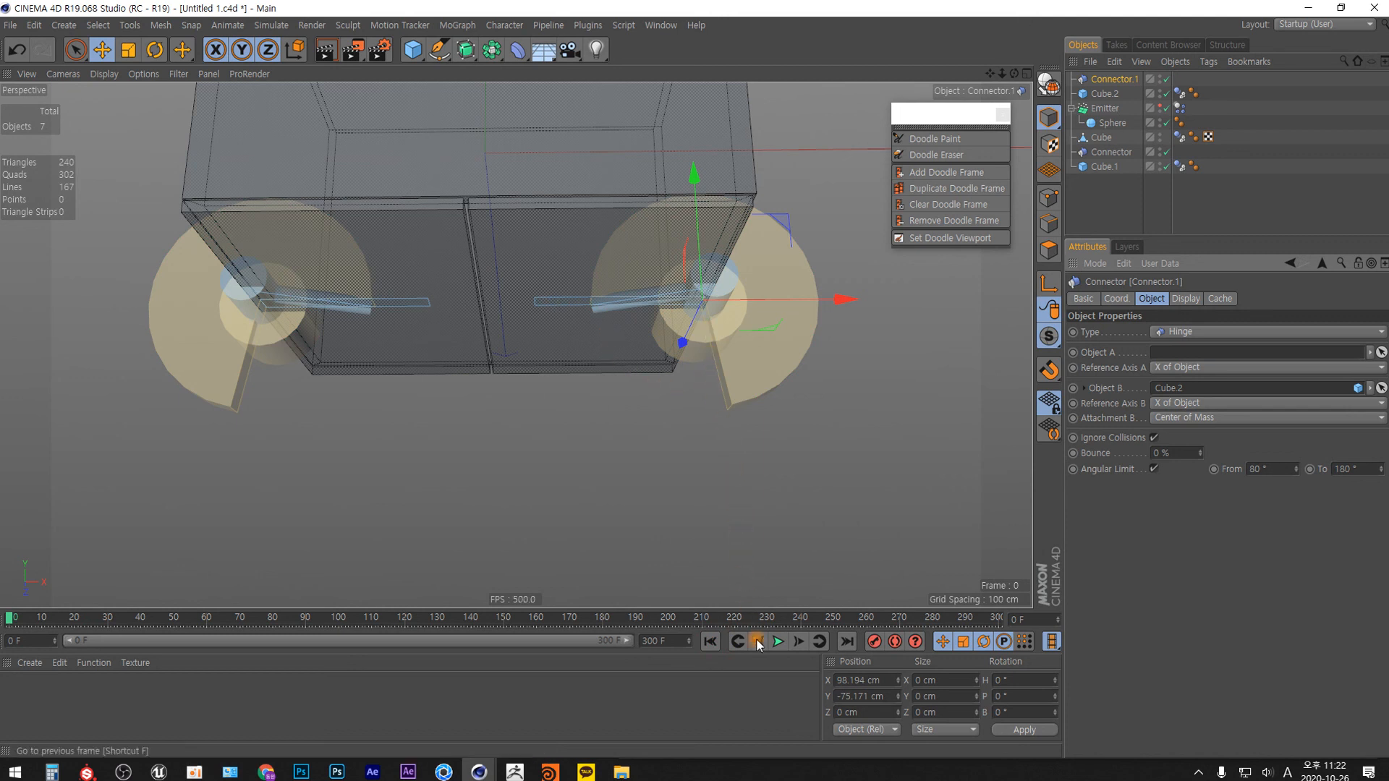
left_click(778, 642)
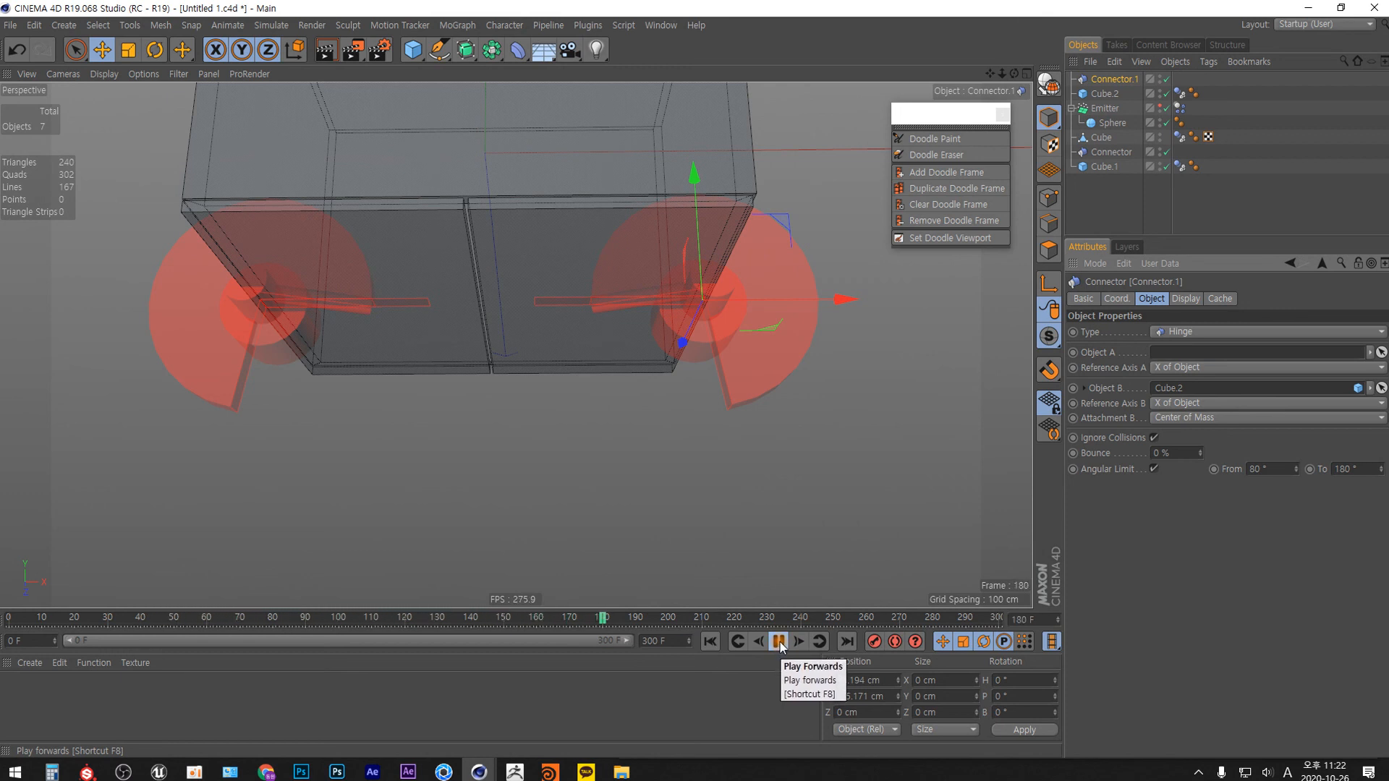
left_click(779, 642)
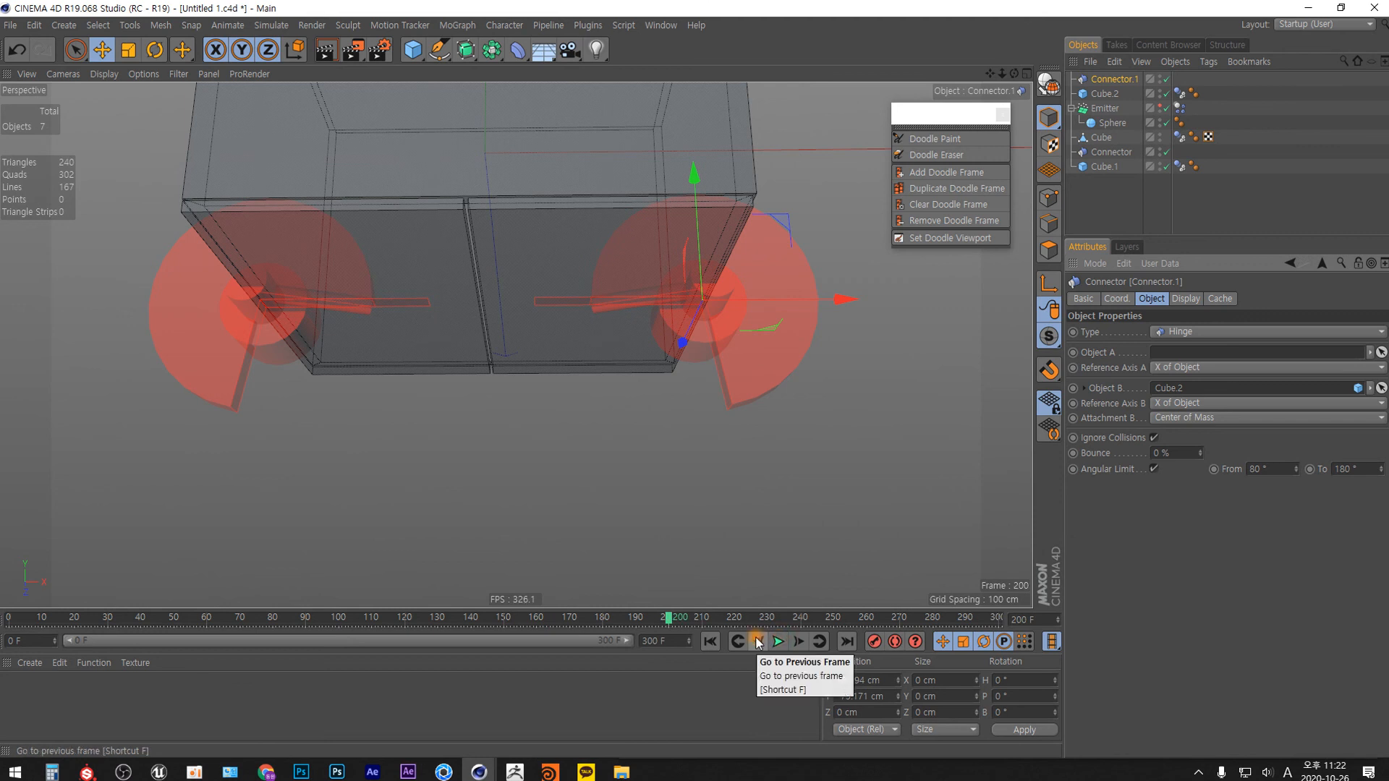
Step forward frame by frame to frame 270 to examine how far each door opens against its angular limit.
key("g")
key("g")
key("g")
key("g")
key("g")
key("g")
key("g")
key("g")
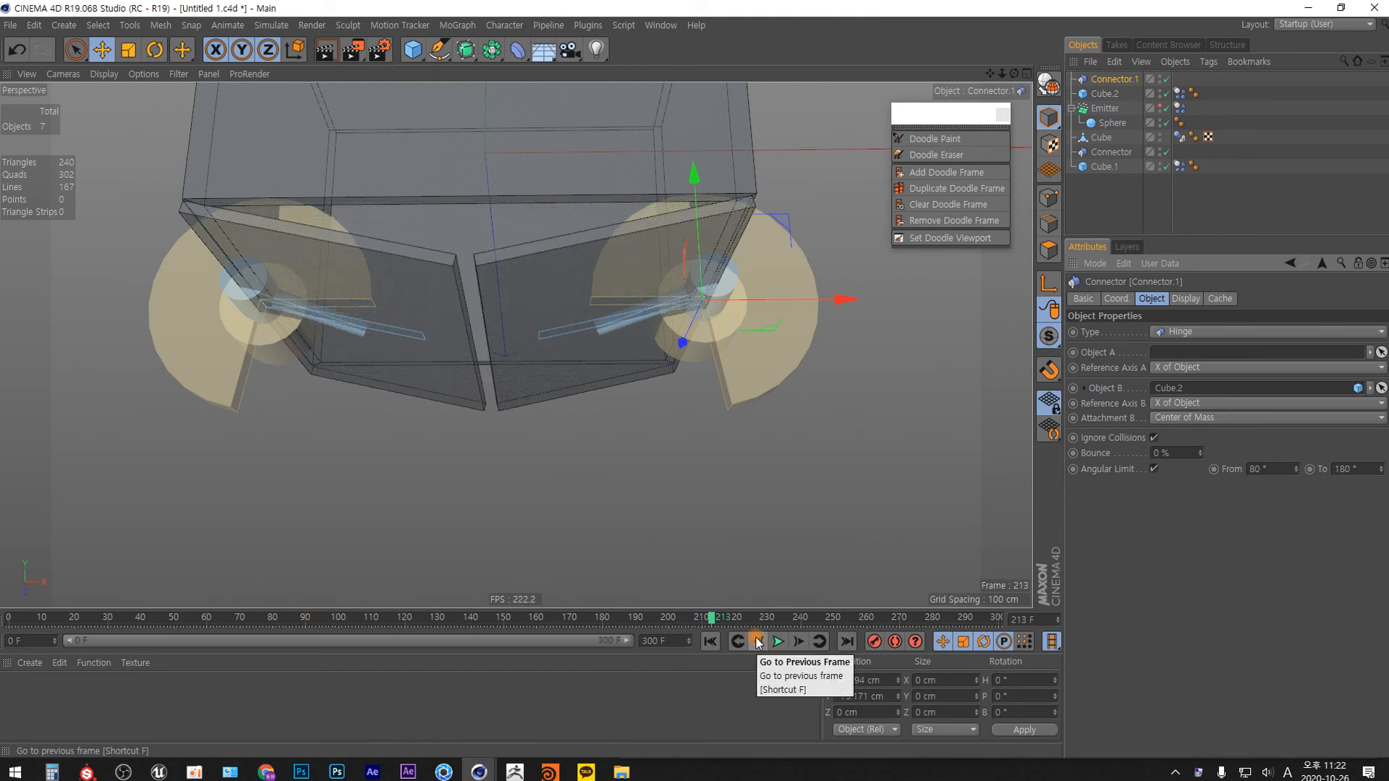
key("g")
key("g")
key("g")
key("g")
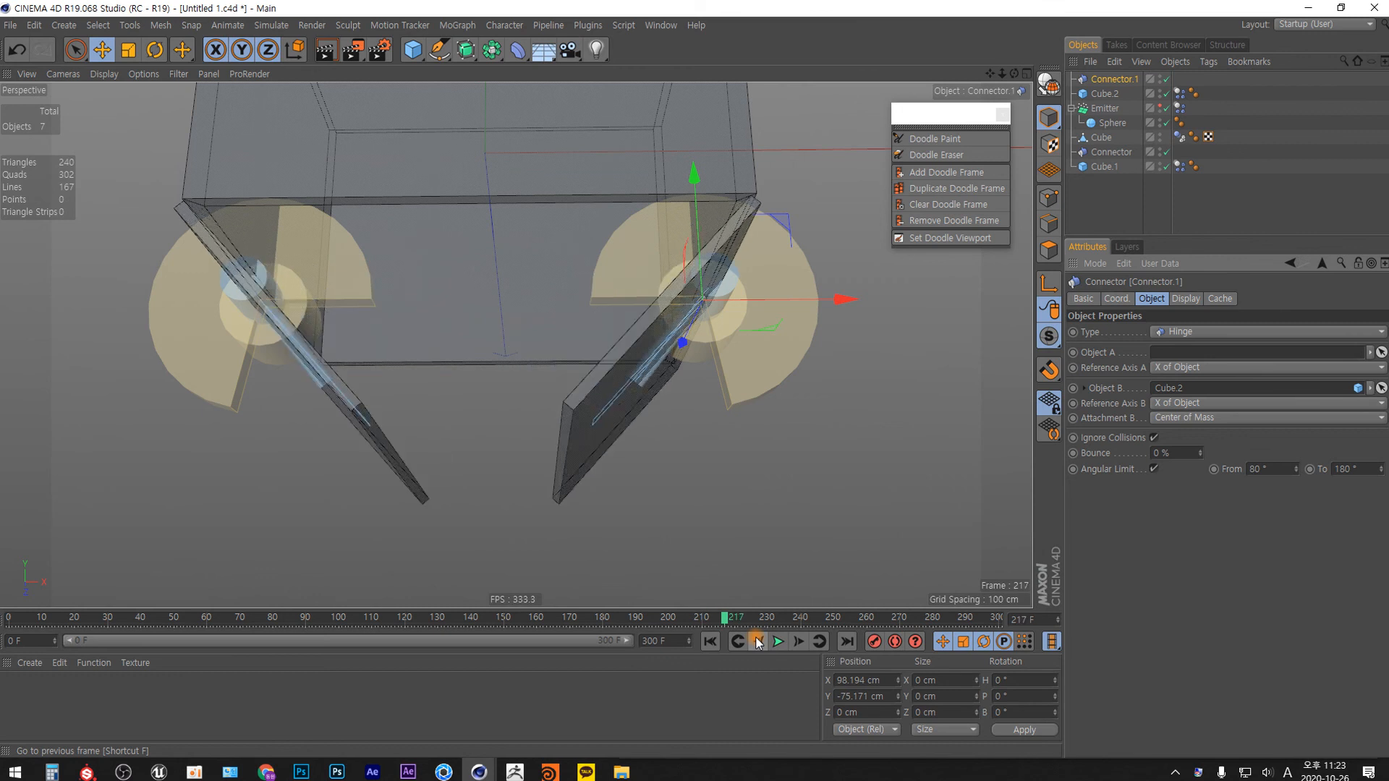
key("g")
key("g")
key("g")
key("g")
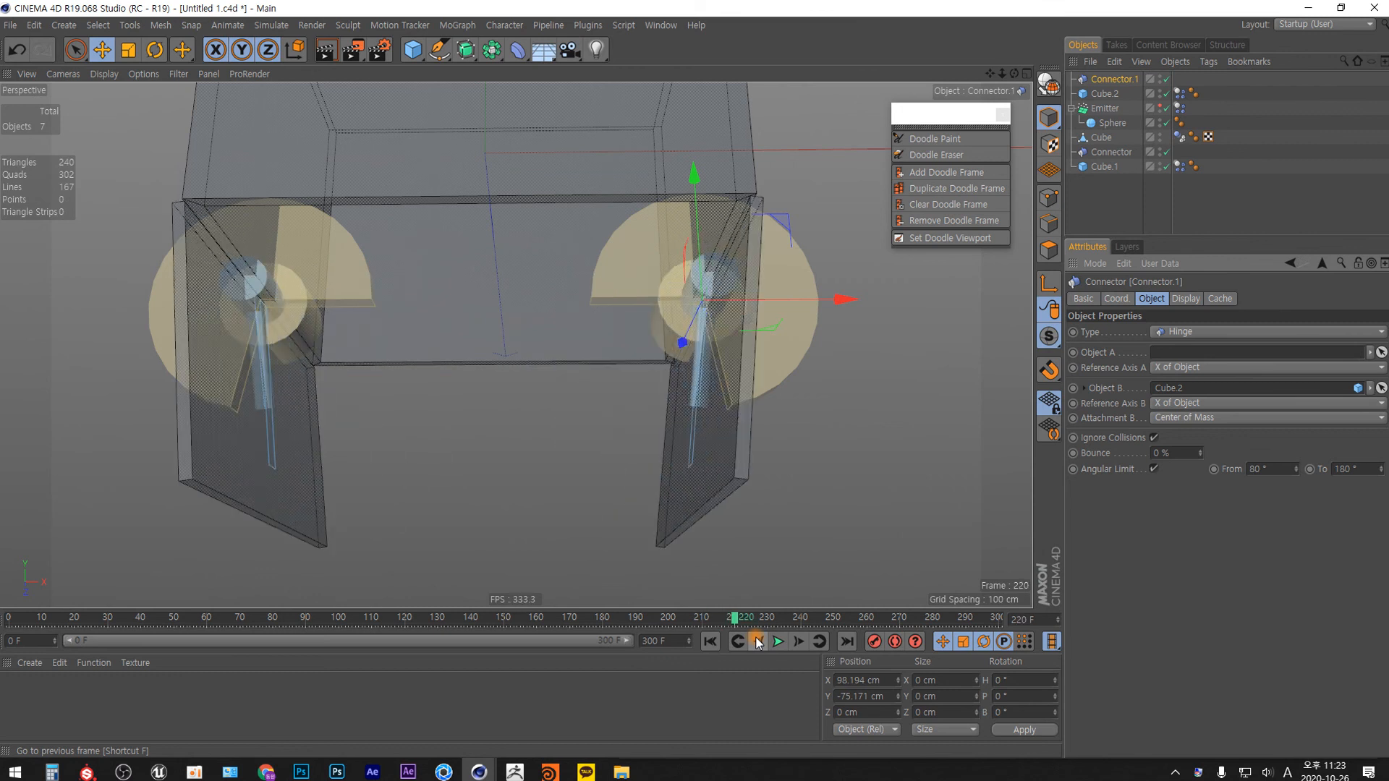
key("g")
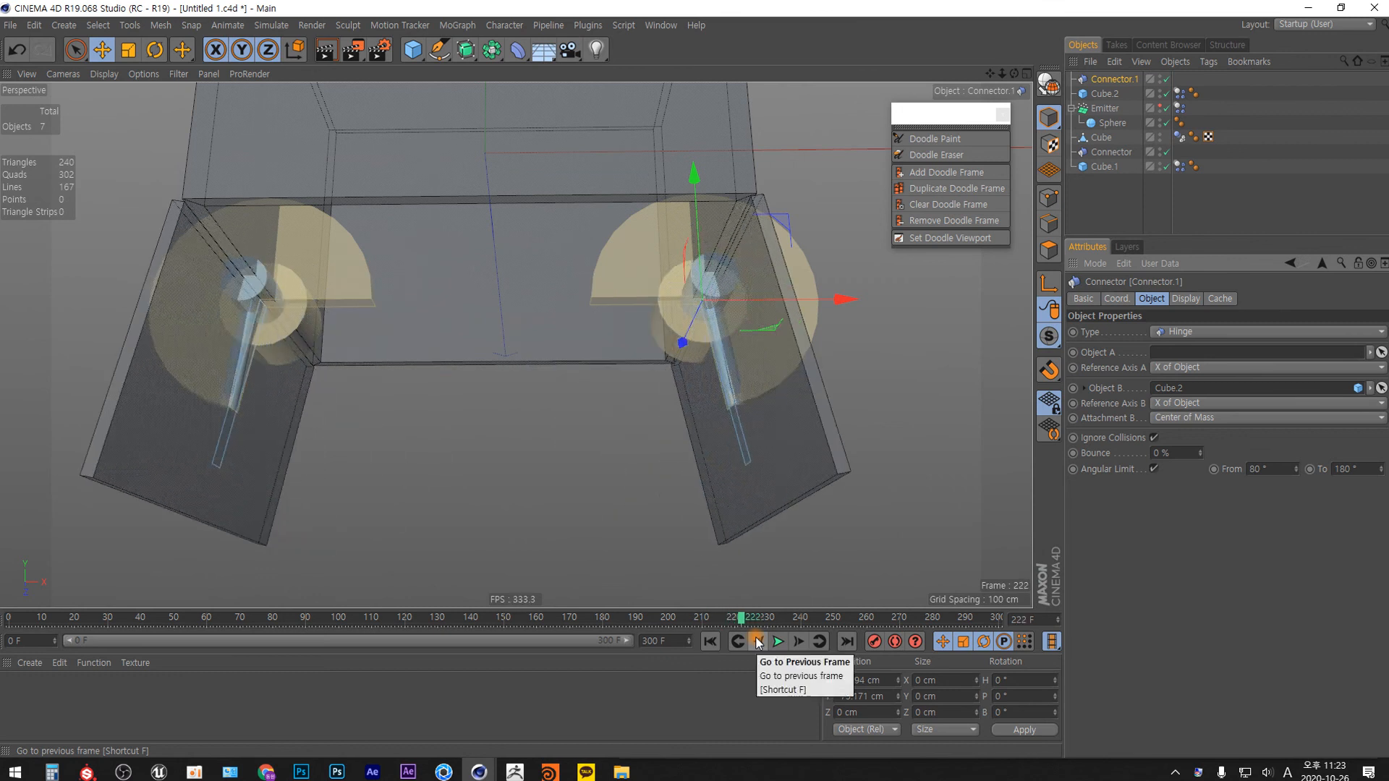
key("g")
key("g")
key("g")
key("g")
key("g")
key("g")
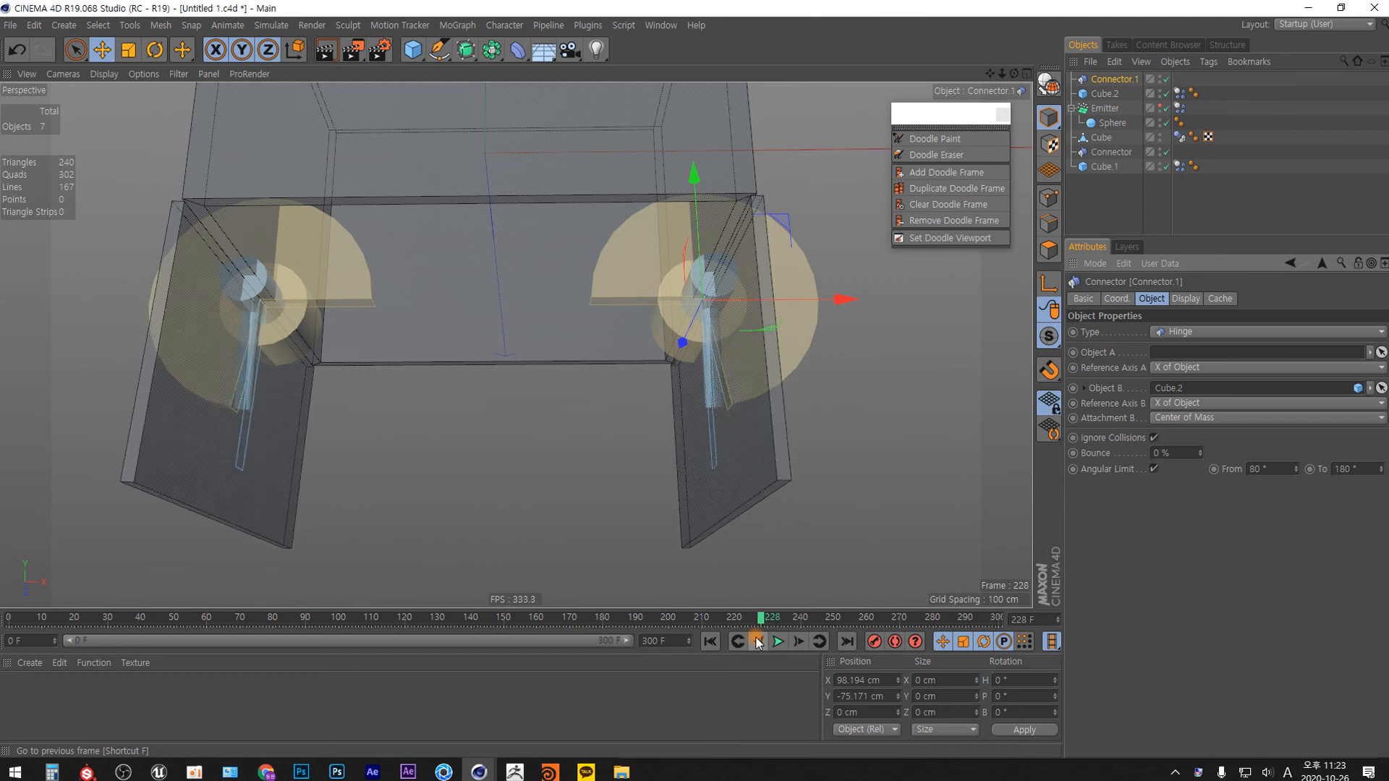
key("g")
key("g")
key("g")
key("g")
key("g")
key("g")
key("g")
key("g")
key("g")
key("g")
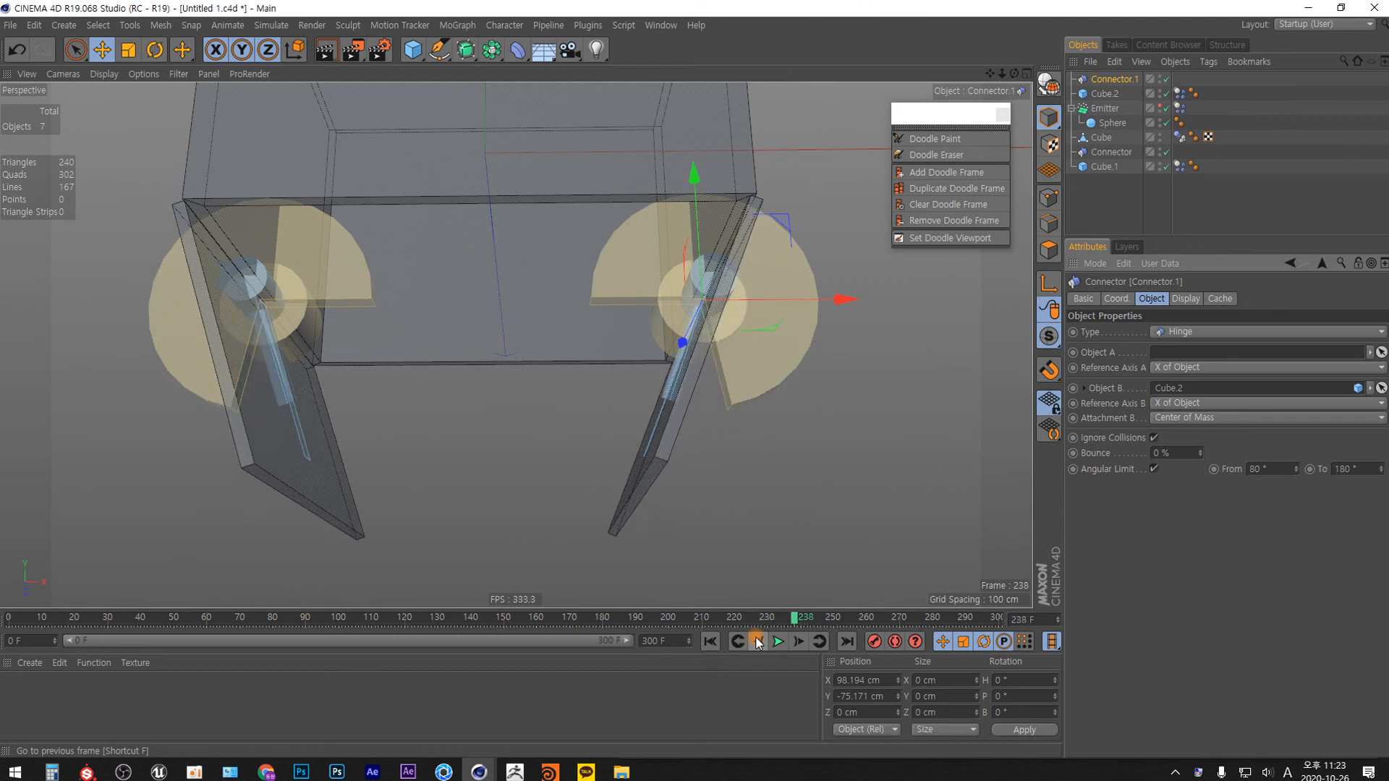
key("g")
key("g")
key("g")
key("g")
key("g")
key("g")
key("g")
key("g")
key("g")
key("g")
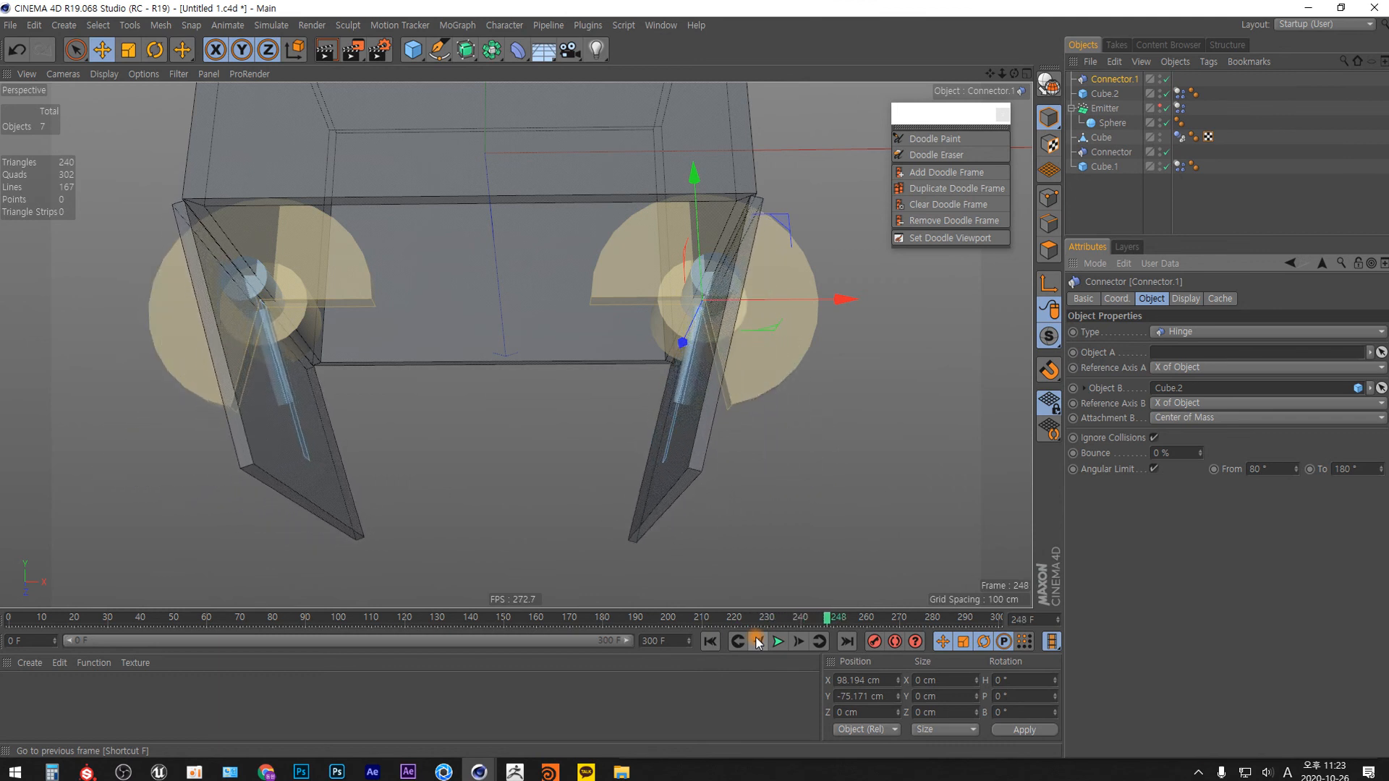
key("g")
key("g")
key("g")
key("g")
key("g")
key("g")
key("g")
key("g")
key("g")
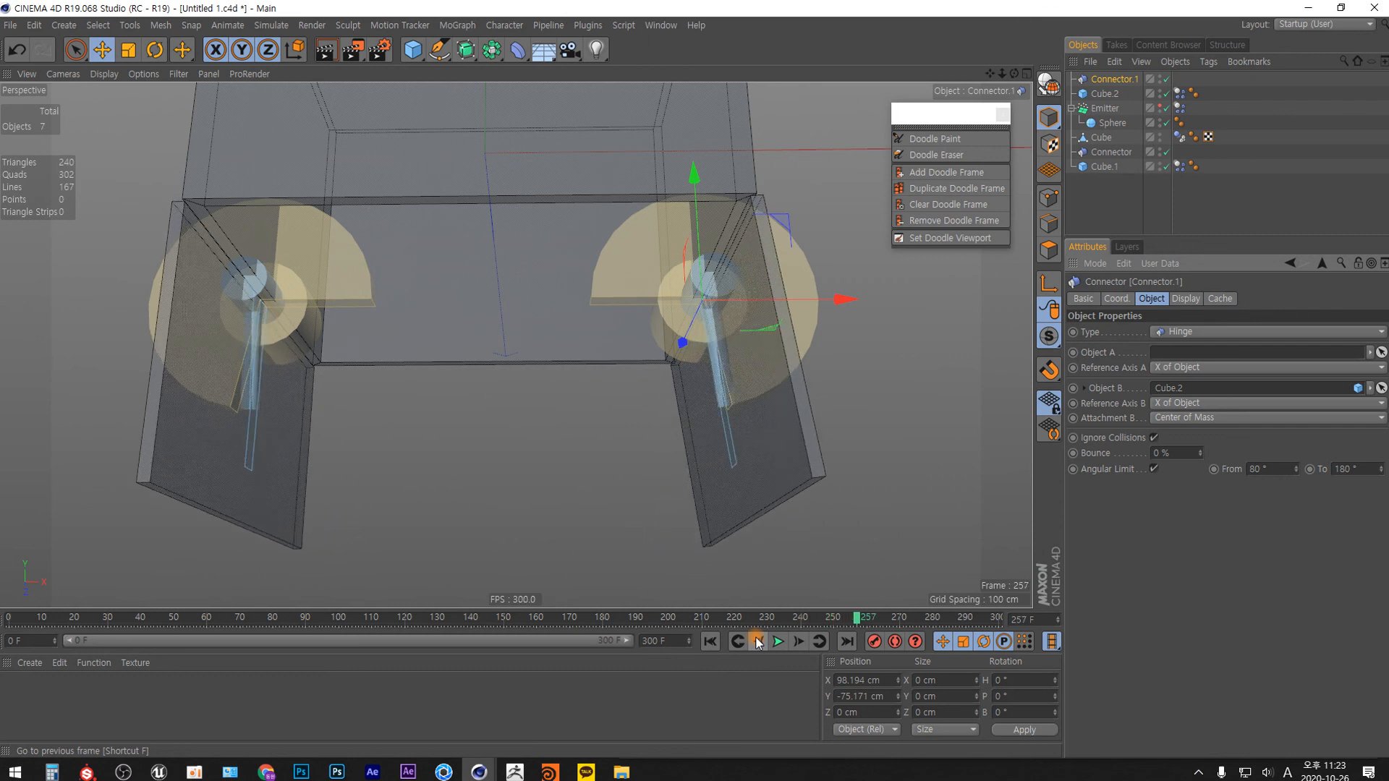
key("g")
key("g")
key("g")
key("g")
key("g")
key("g")
key("g")
key("g")
key("g")
key("g")
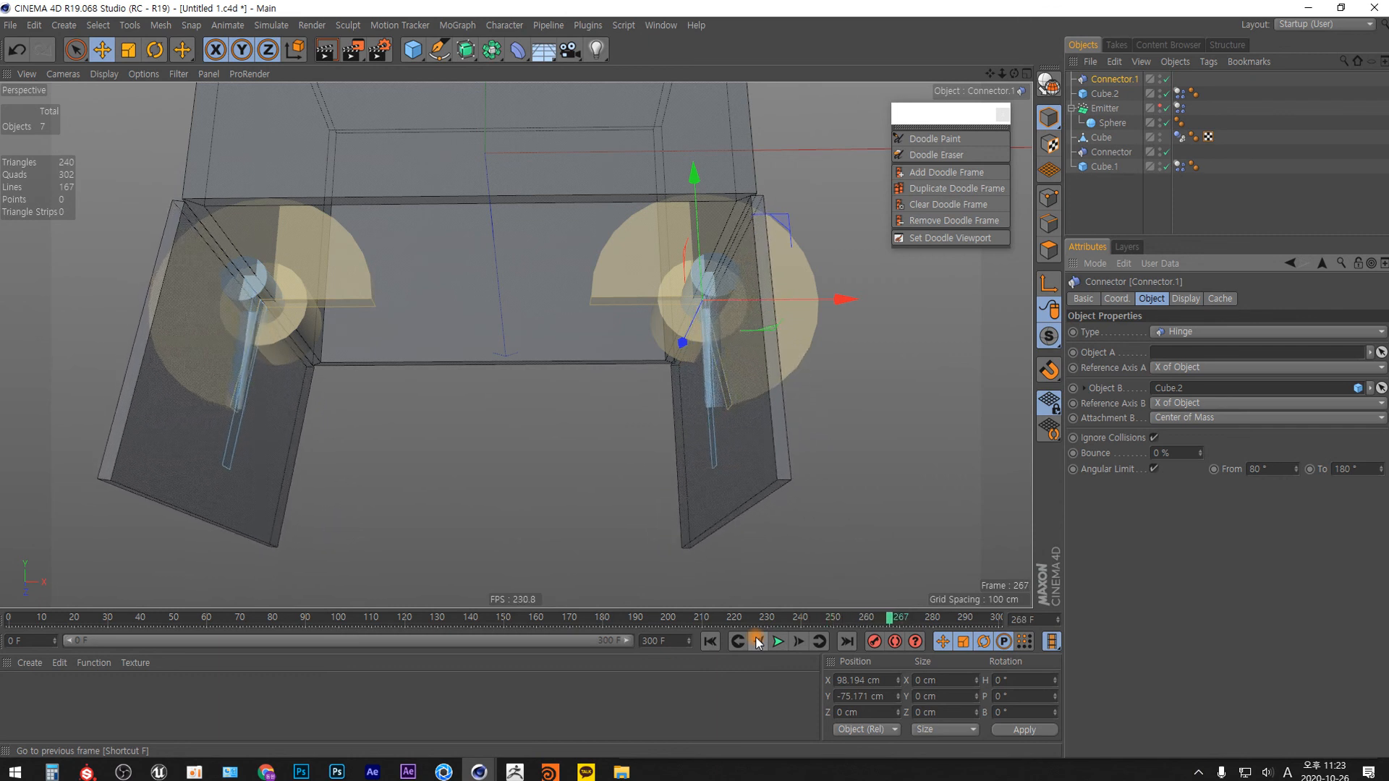
key("g")
key("g")
key("g")
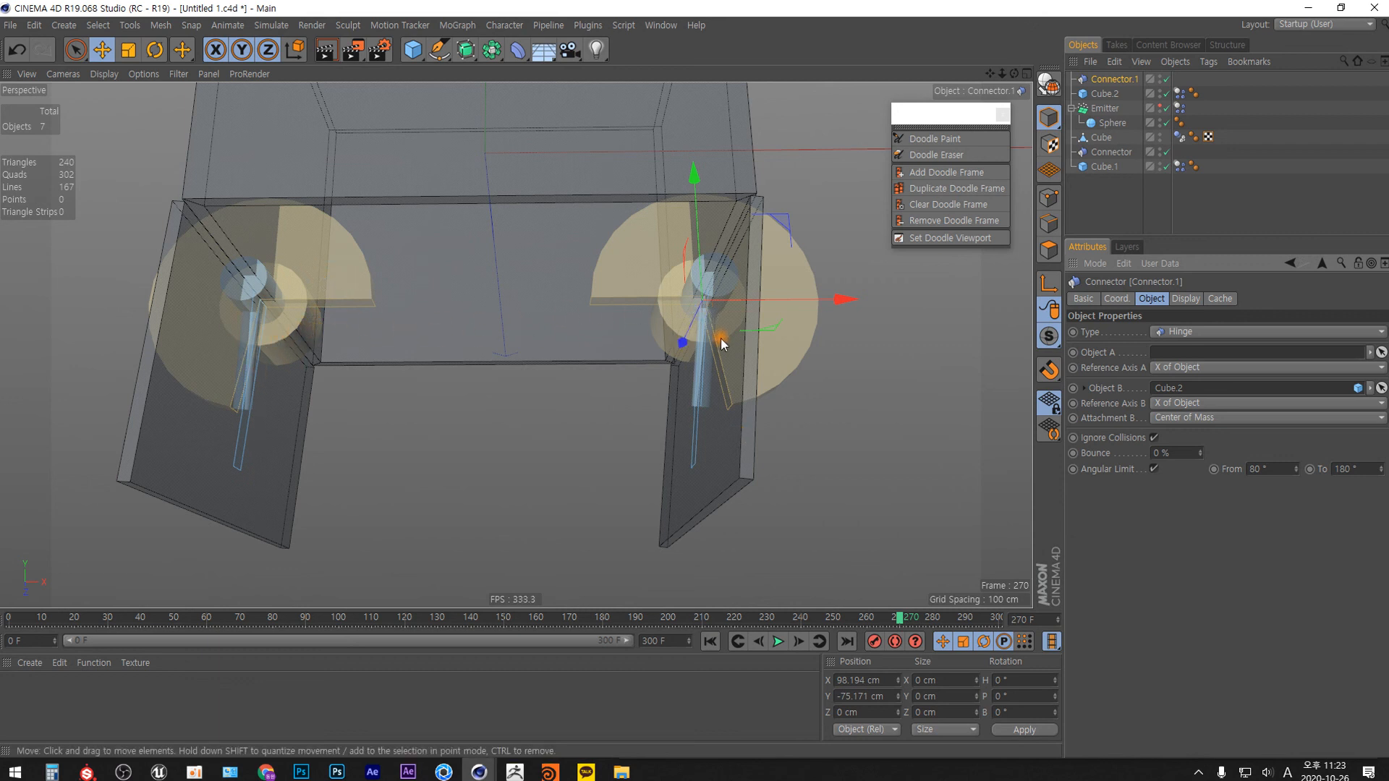
Annotate both hinges with red Doodle Paint arrows along the connector and door directions, and sketch a circle with an arrow between the doors.
left_click(935, 138)
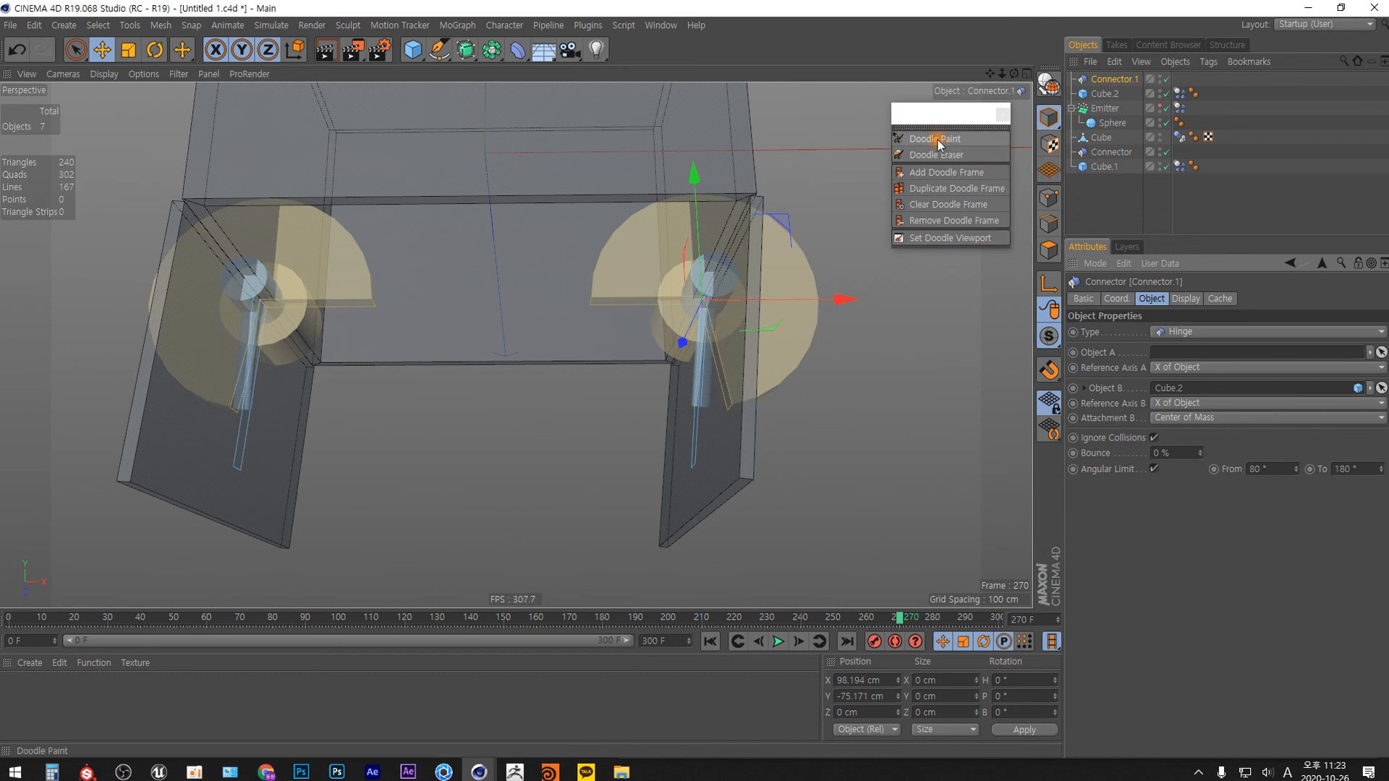
left_click(1363, 372)
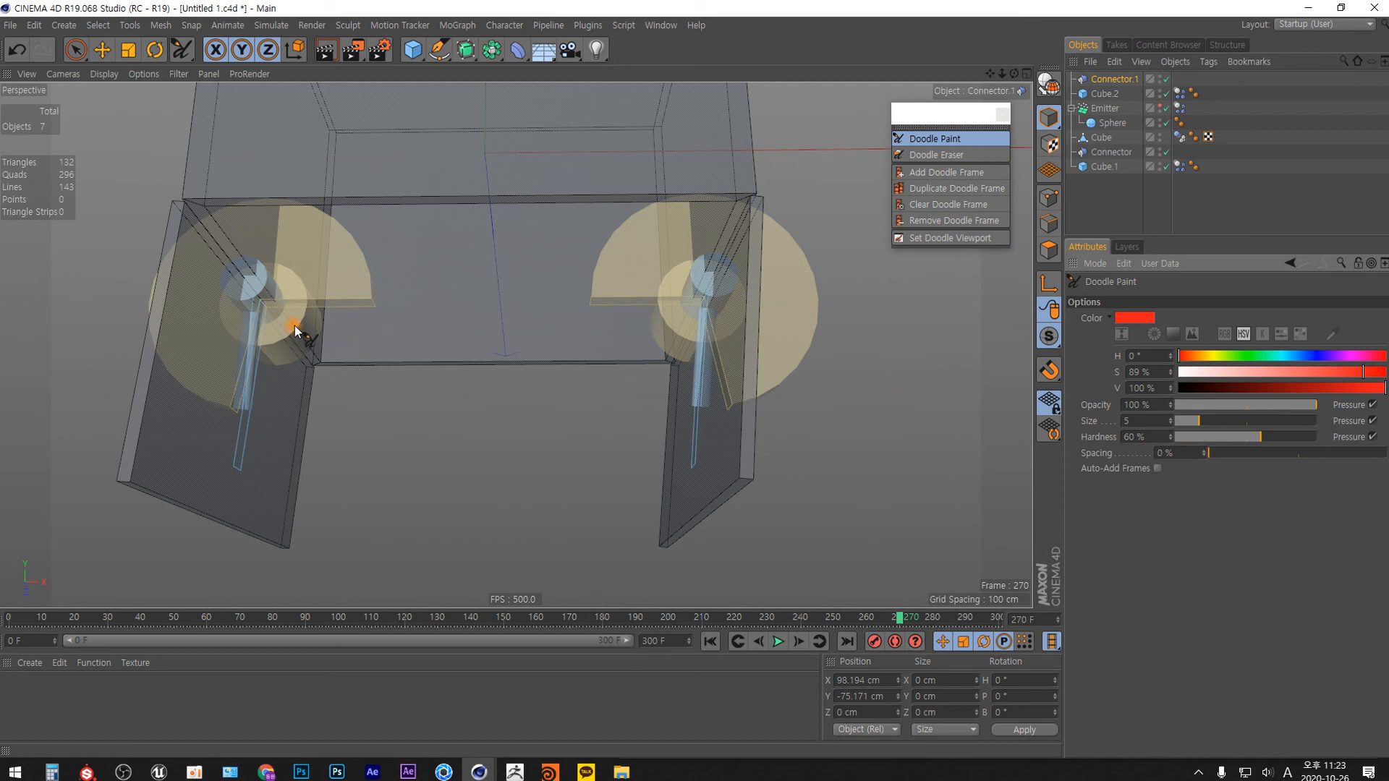
mouse_move(285, 308)
left_mouse_down()
mouse_move(383, 303)
mouse_move(361, 316)
left_mouse_up()
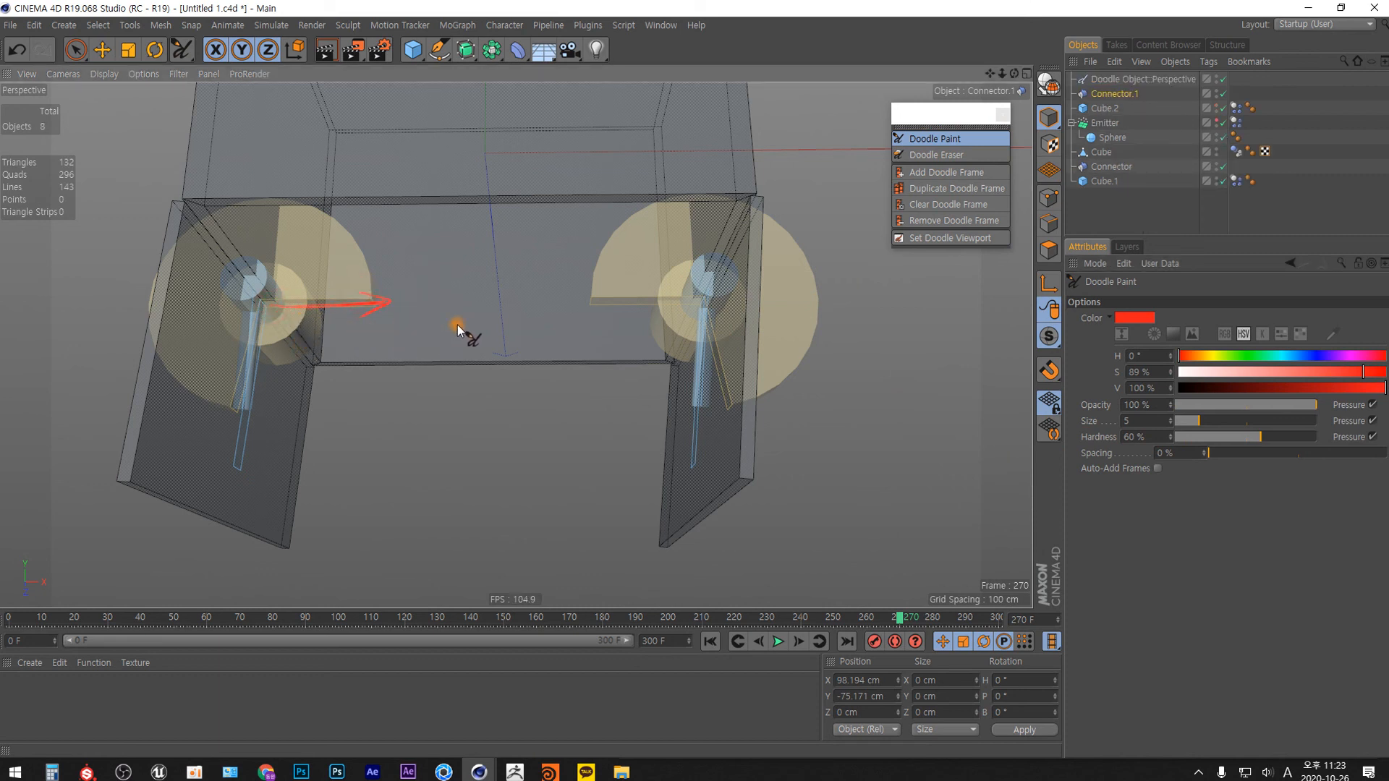
mouse_move(698, 299)
left_mouse_down()
mouse_move(580, 302)
mouse_move(597, 315)
left_mouse_up()
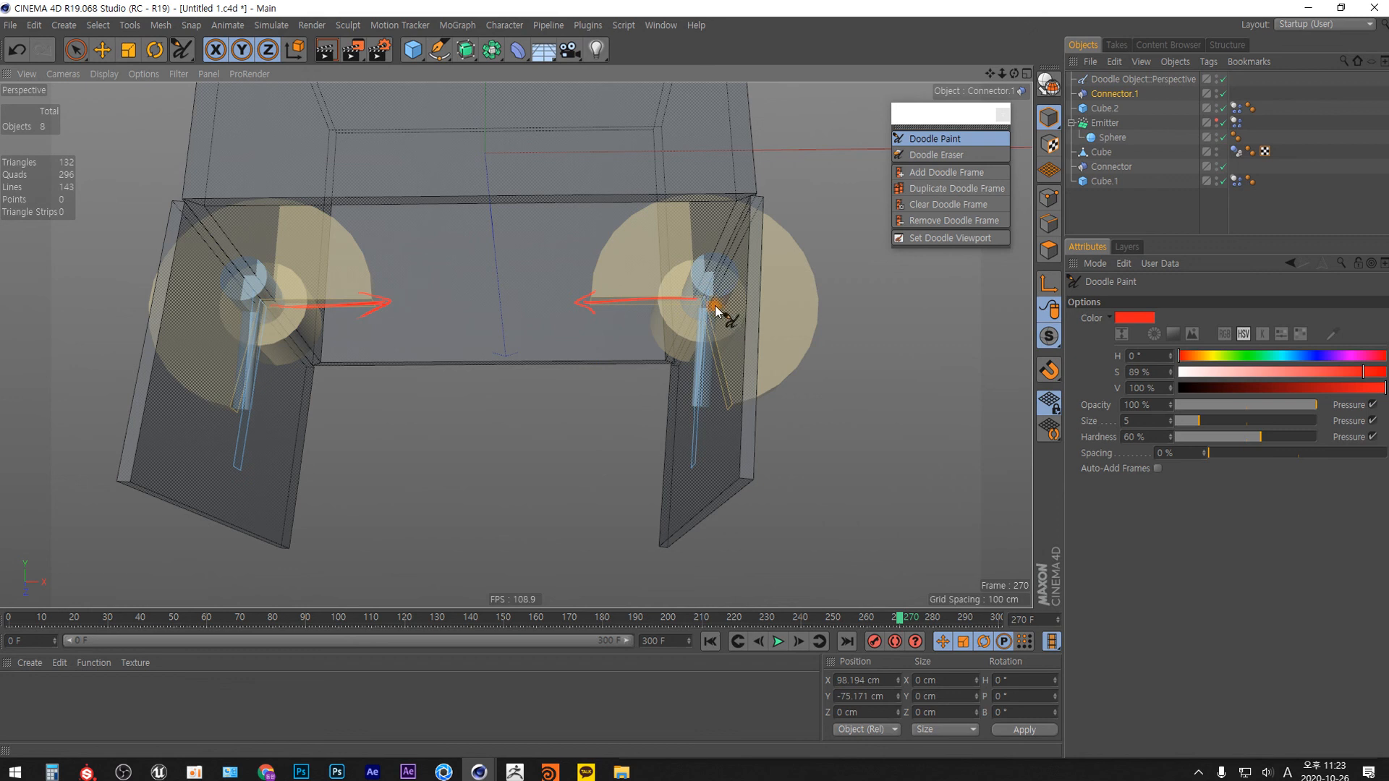
left_click(460, 417)
left_click_drag(431, 396, 573, 446)
left_click_drag(719, 309, 821, 301)
mouse_move(712, 313)
left_mouse_down()
mouse_move(816, 313)
mouse_move(794, 316)
left_mouse_up()
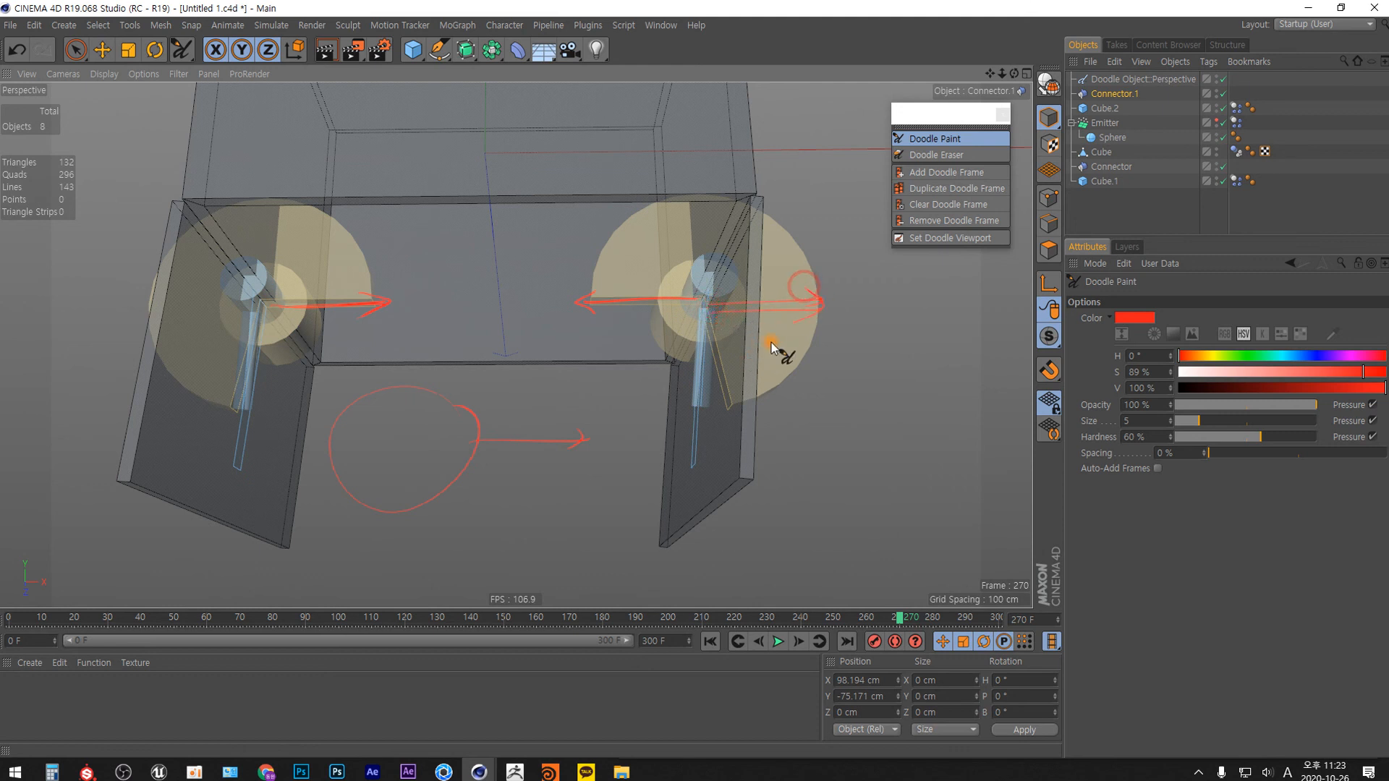
left_click_drag(699, 320, 693, 459)
left_click_drag(552, 310, 860, 320)
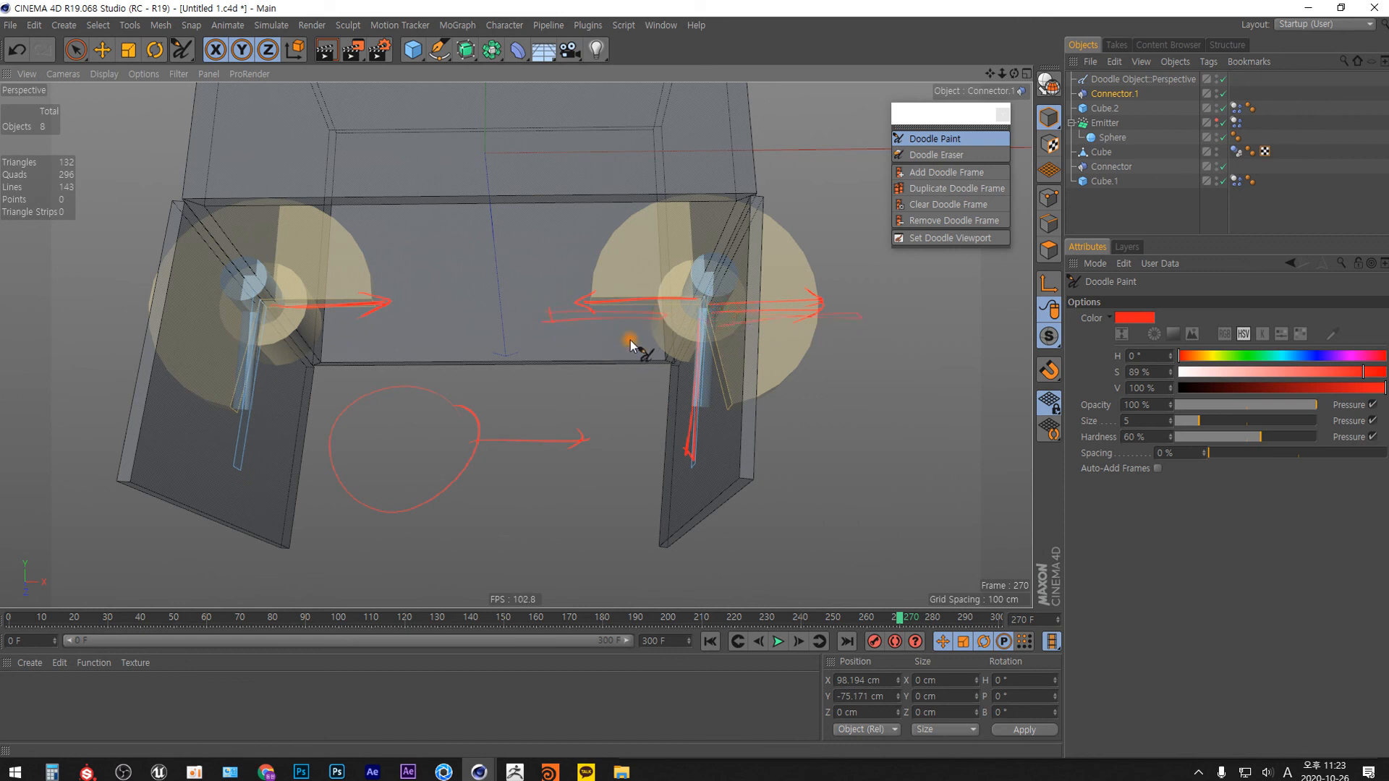
Delete the doodle object holding the painted annotations.
left_click(1142, 80)
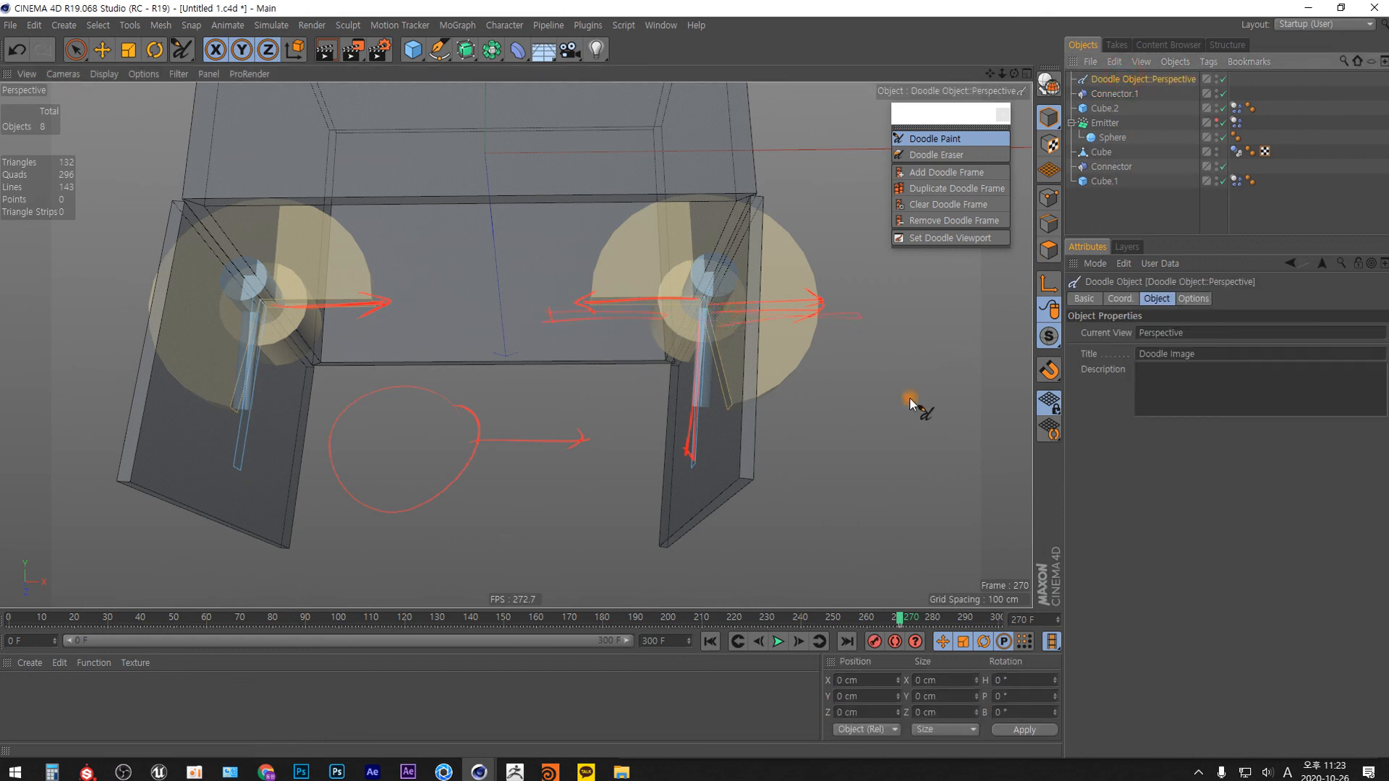
key("Delete")
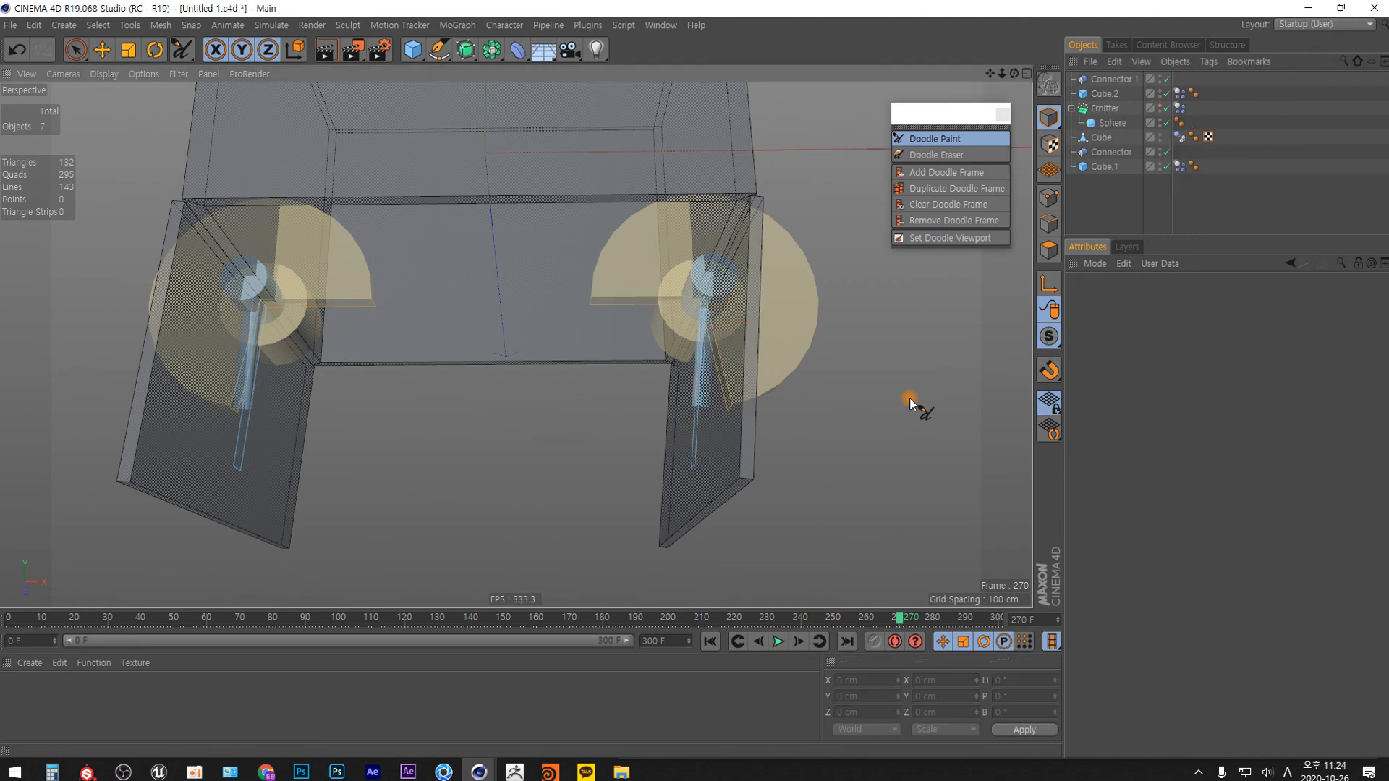